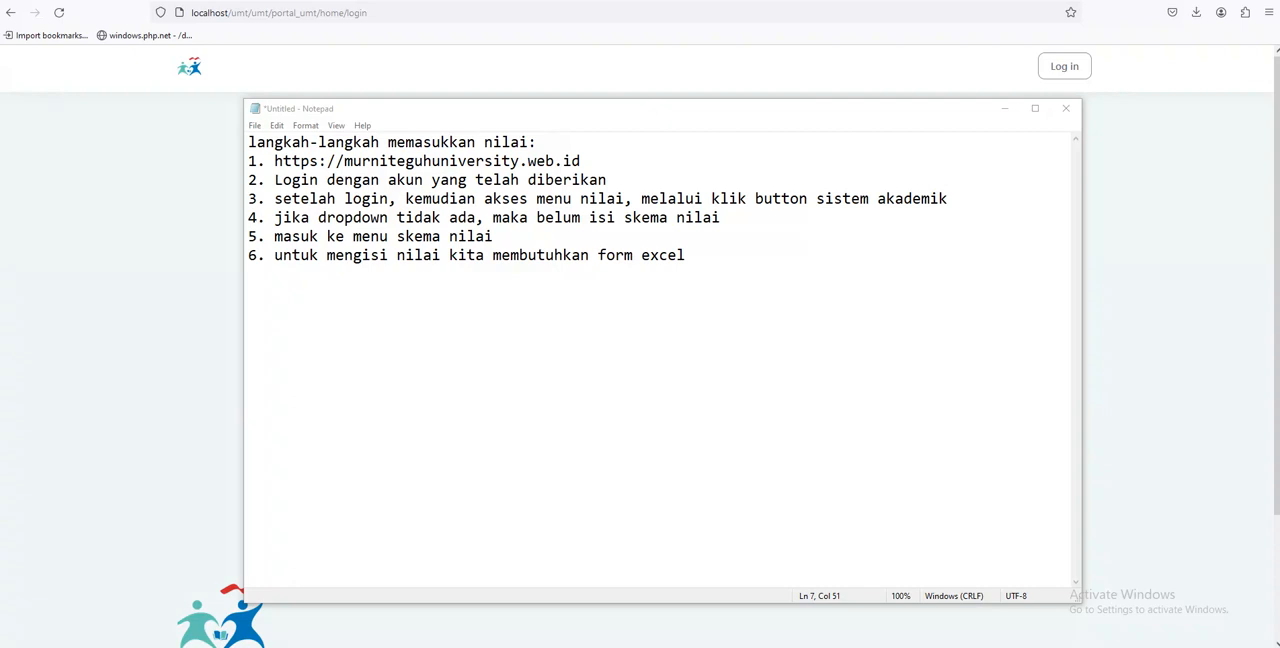
click(589, 161)
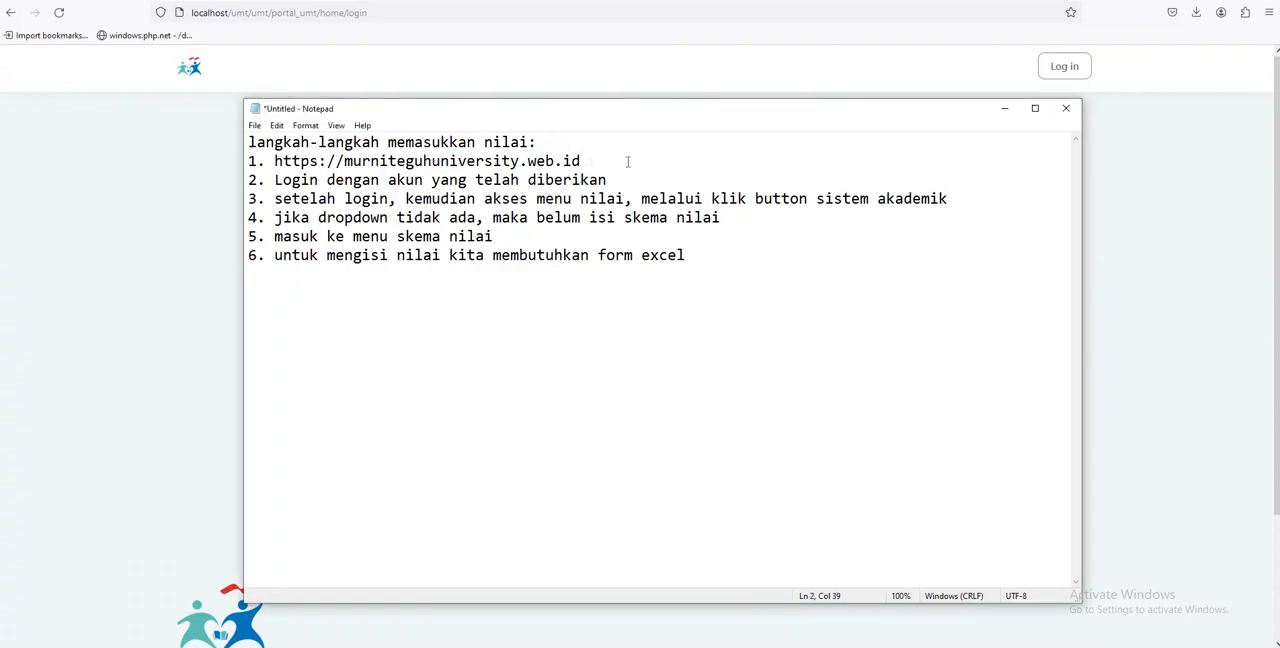
key(Return)
key(Return)
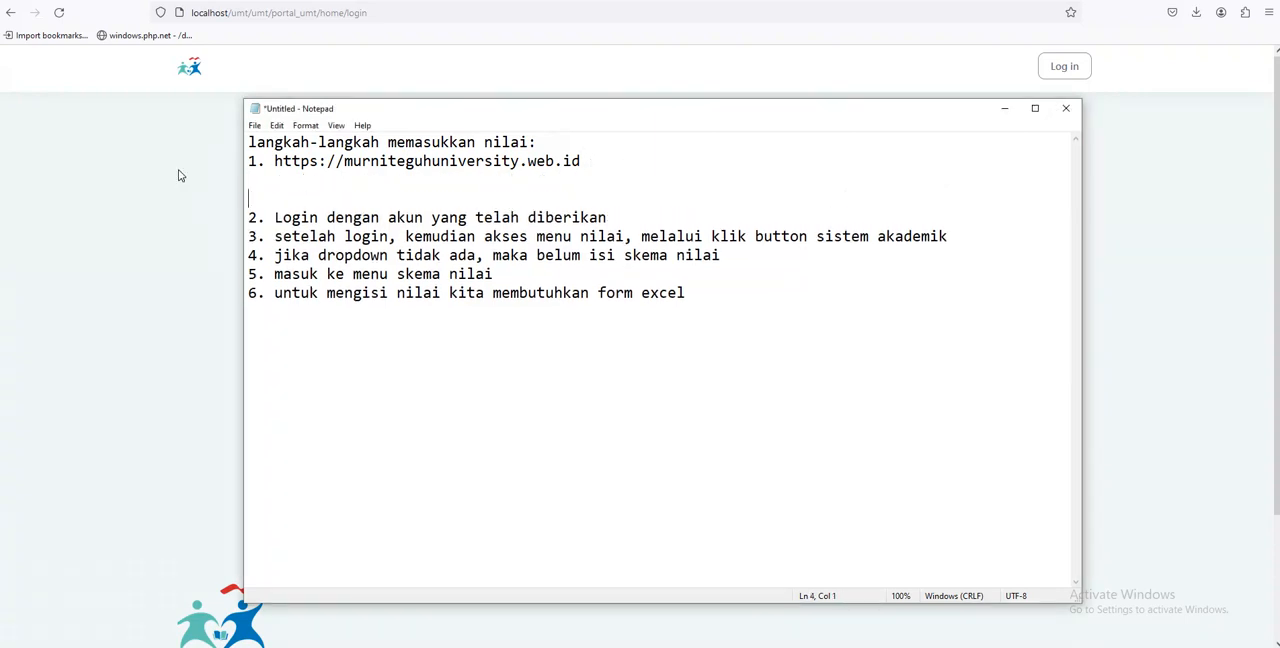
drag(273, 161, 582, 162)
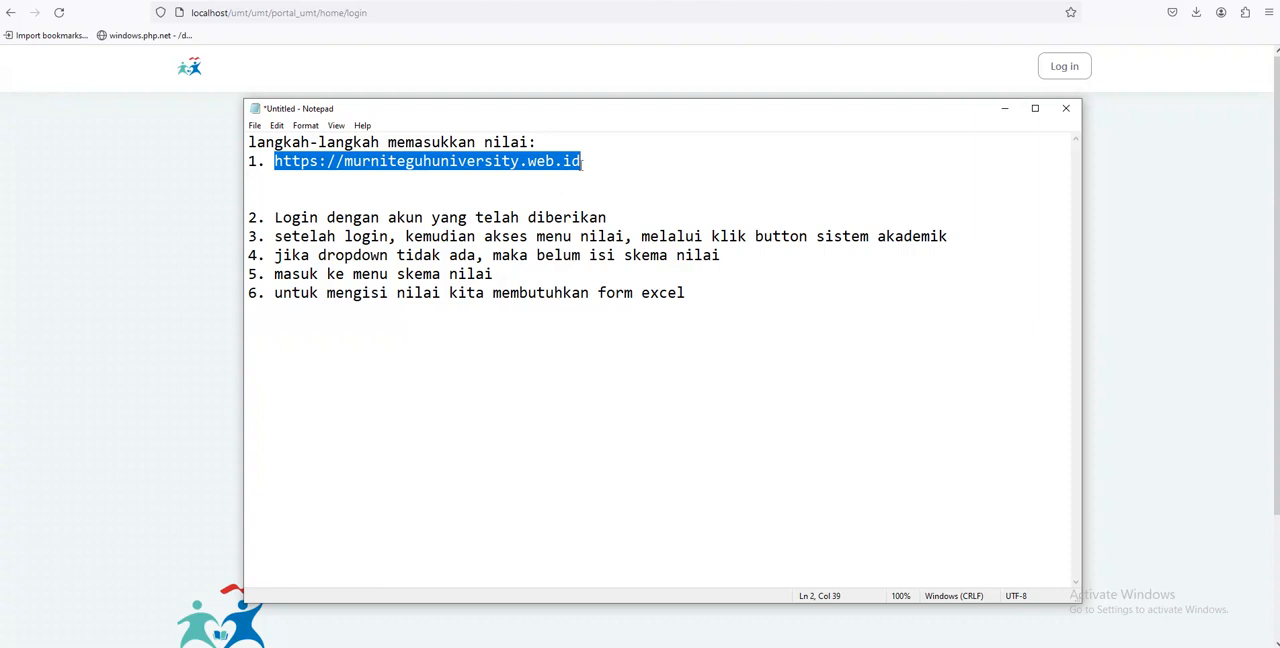
click(398, 193)
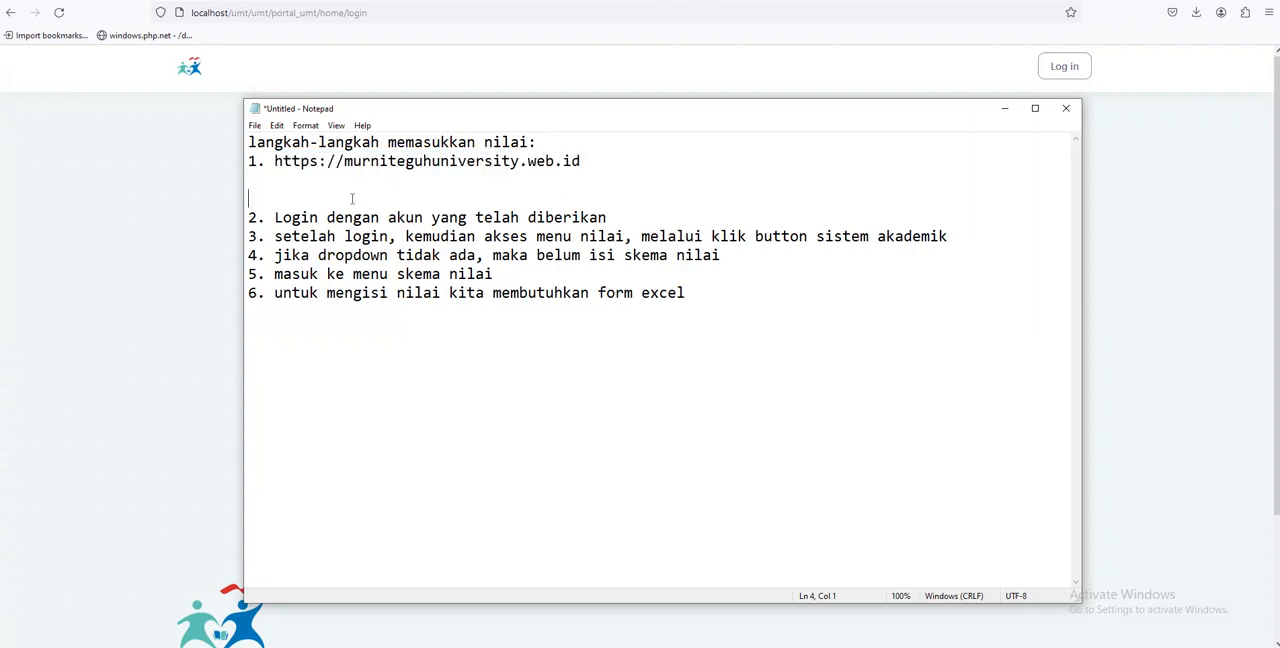
key(BackSpace)
key(BackSpace)
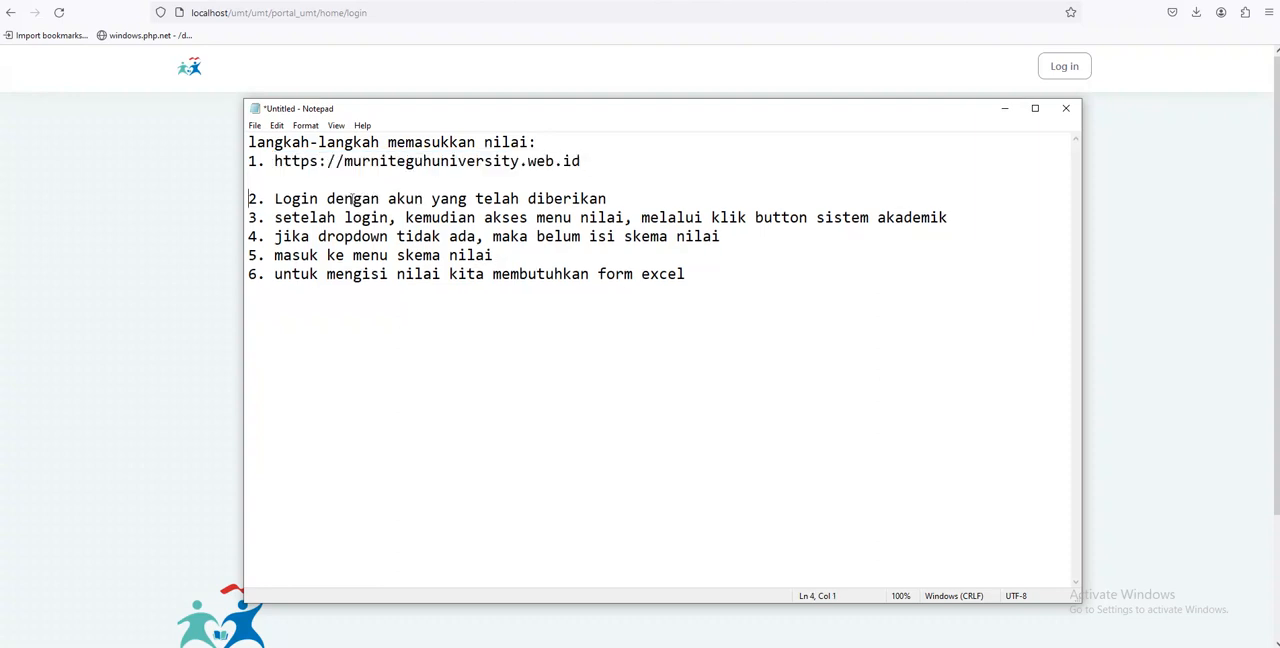
Insert two blank lines below item 3 of the grade entry instructions in Notepad
click(625, 181)
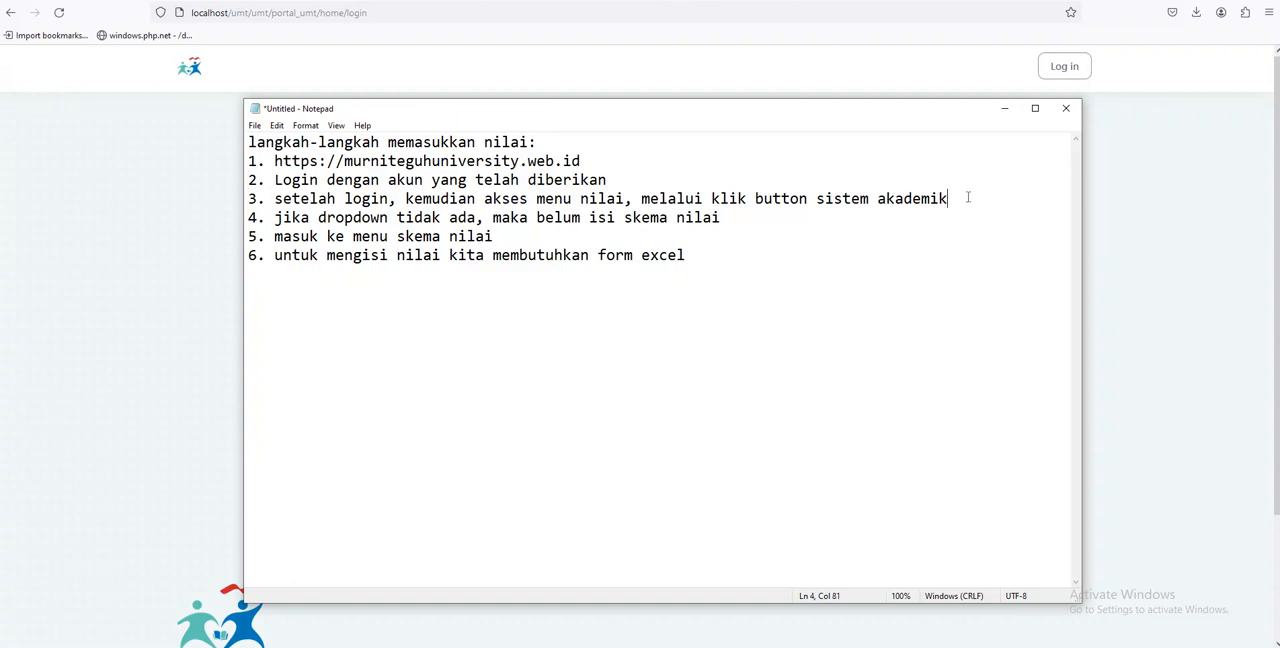
key(Return)
key(Return)
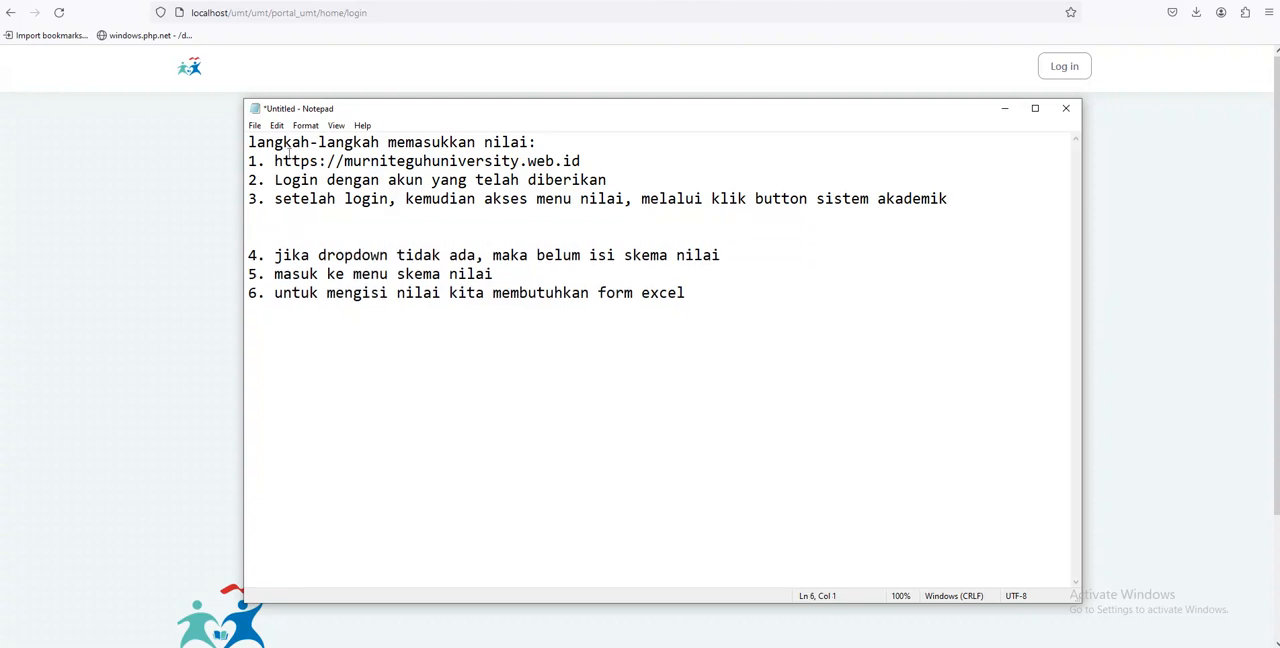
Switch to the portal's login page in the browser and show the saved accounts for the email field
click(126, 200)
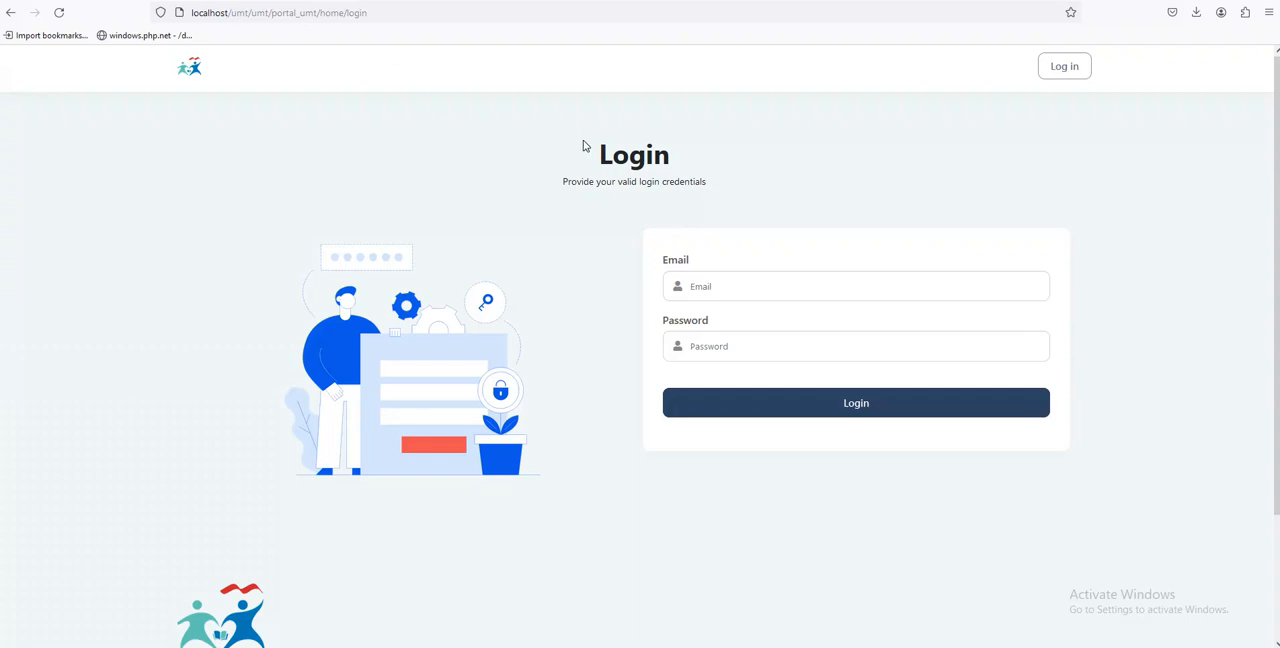
click(801, 284)
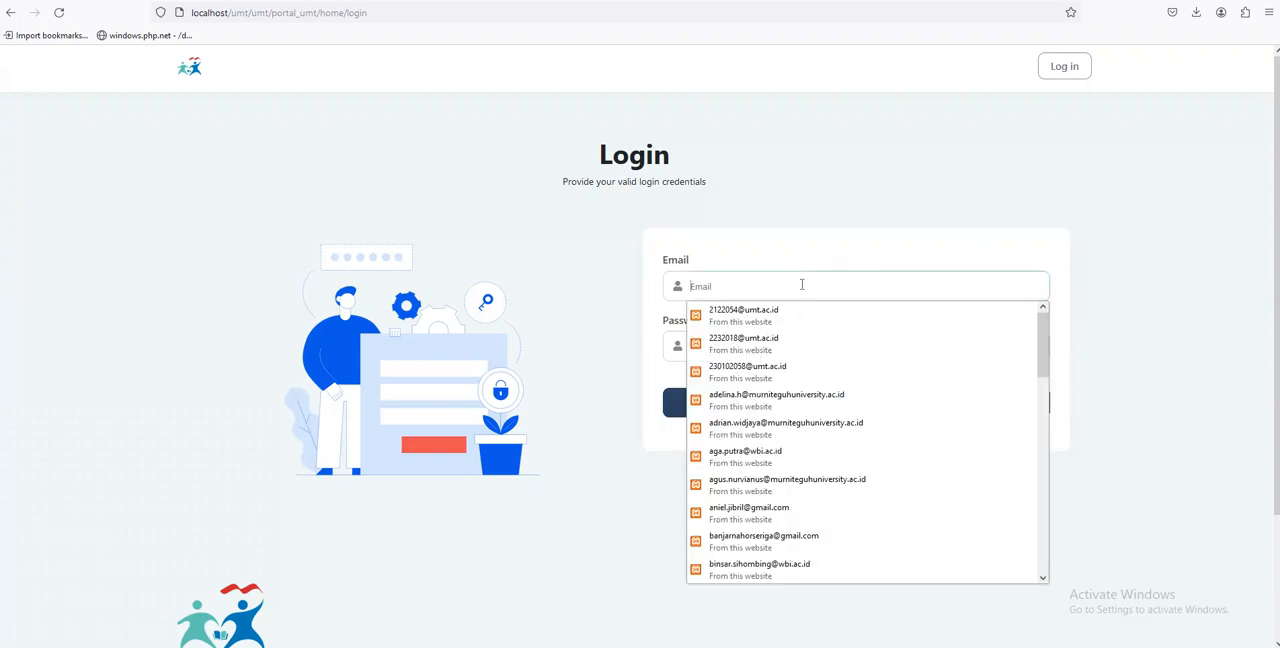
text(lam)
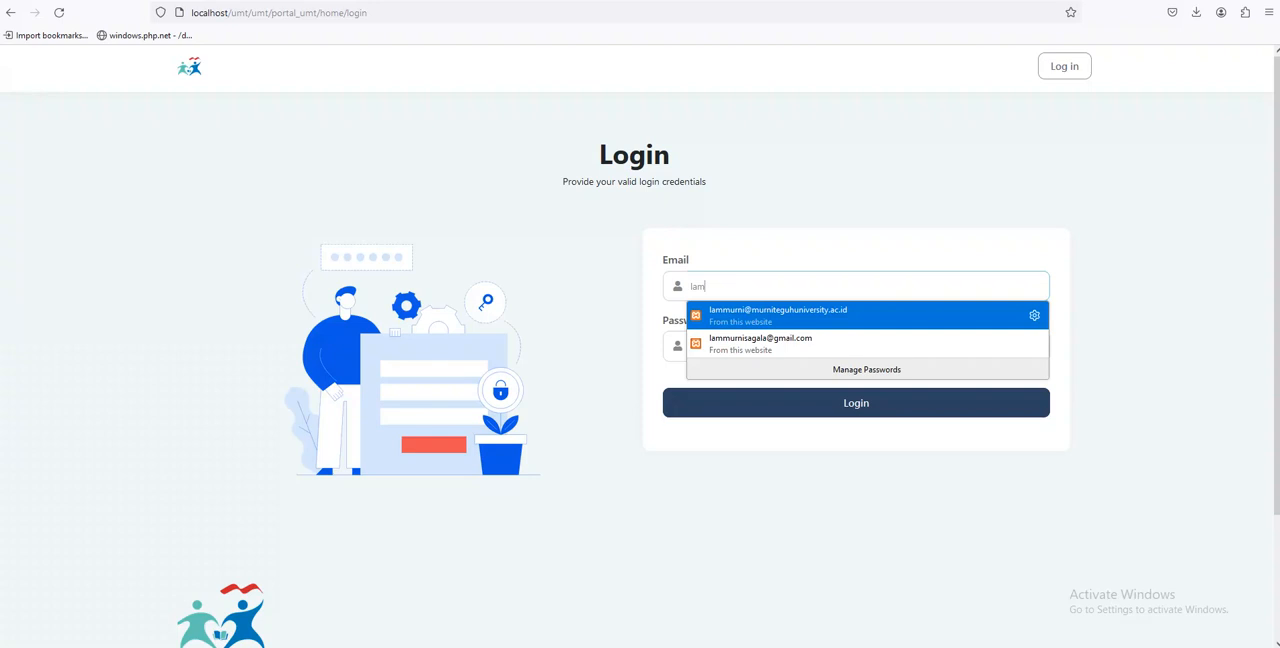
key(Return)
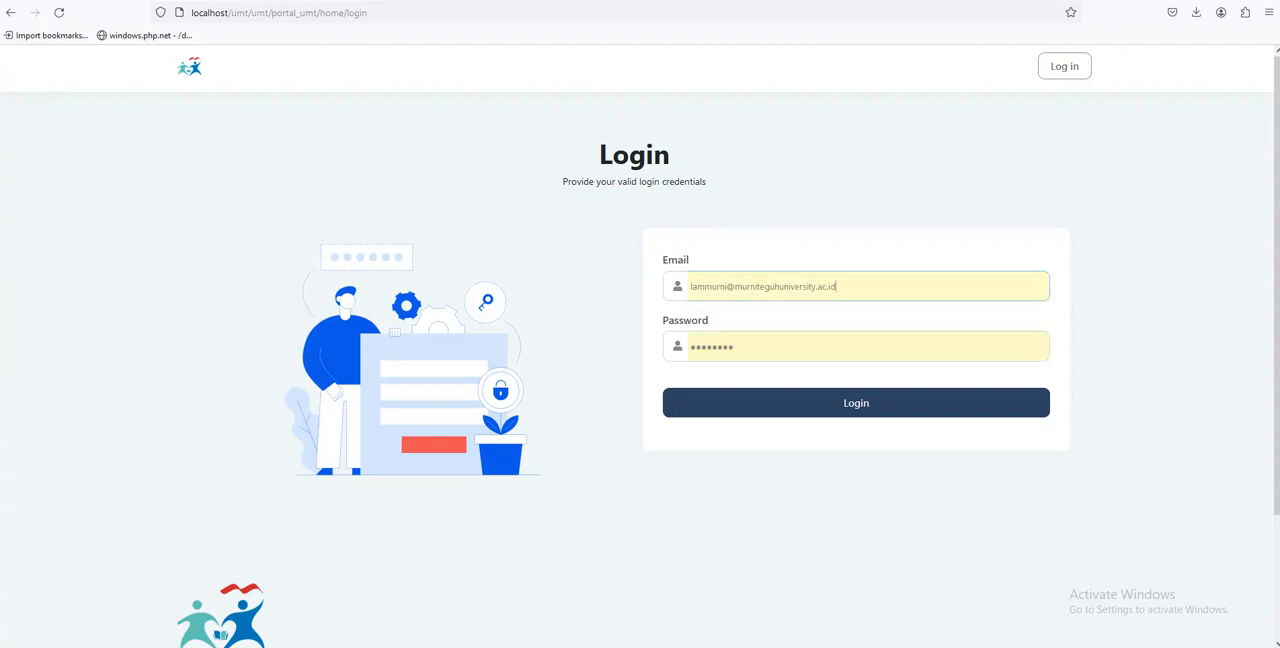
key(ctrl+a)
key(BackSpace)
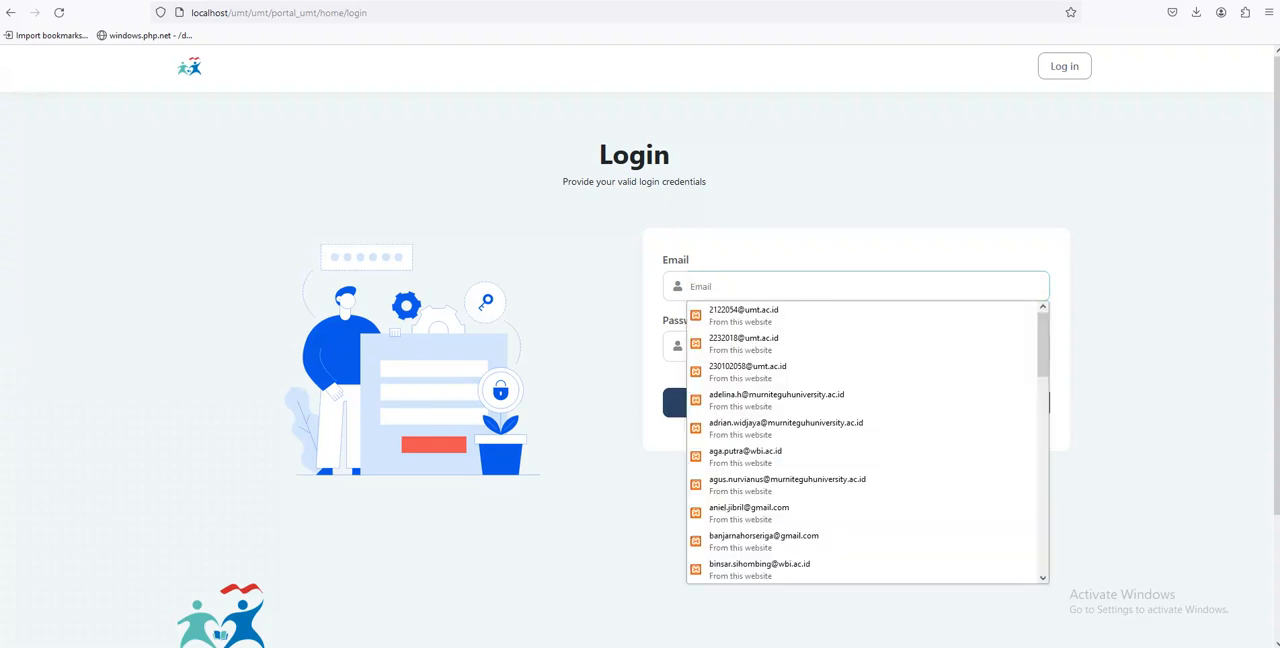
Fill in the lecturer's saved Gmail login with its account password and log in to the portal
text(lam)
key(Down)
key(Down)
key(Return)
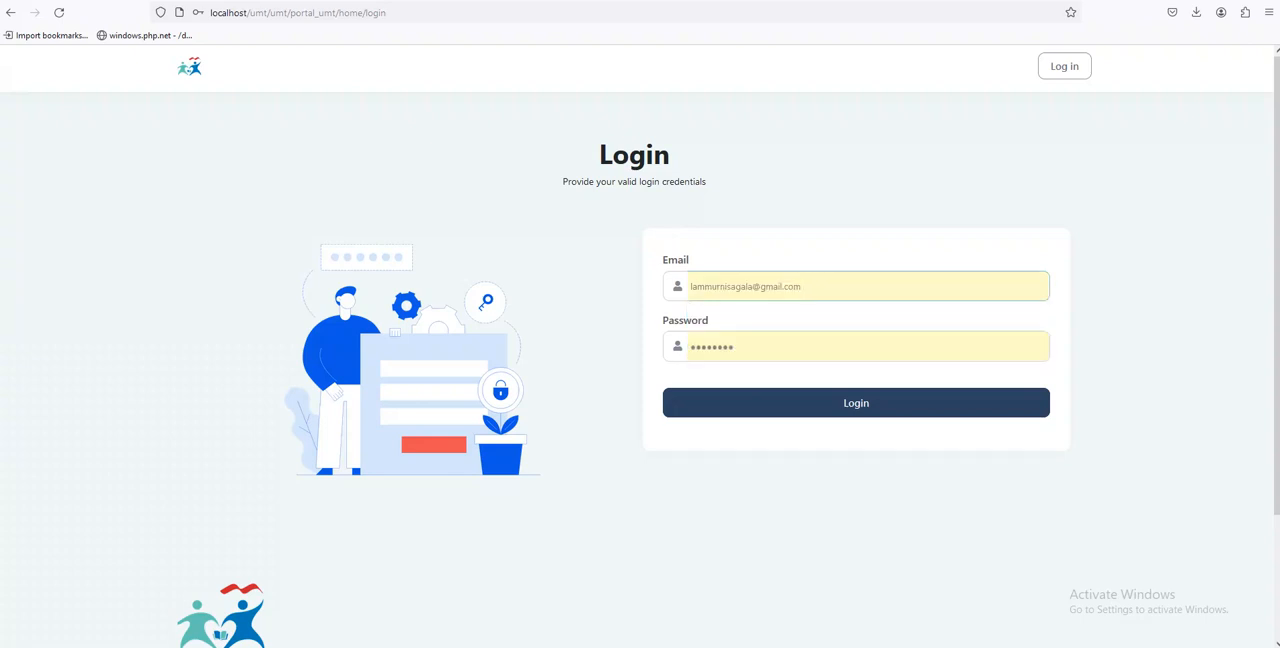
click(801, 403)
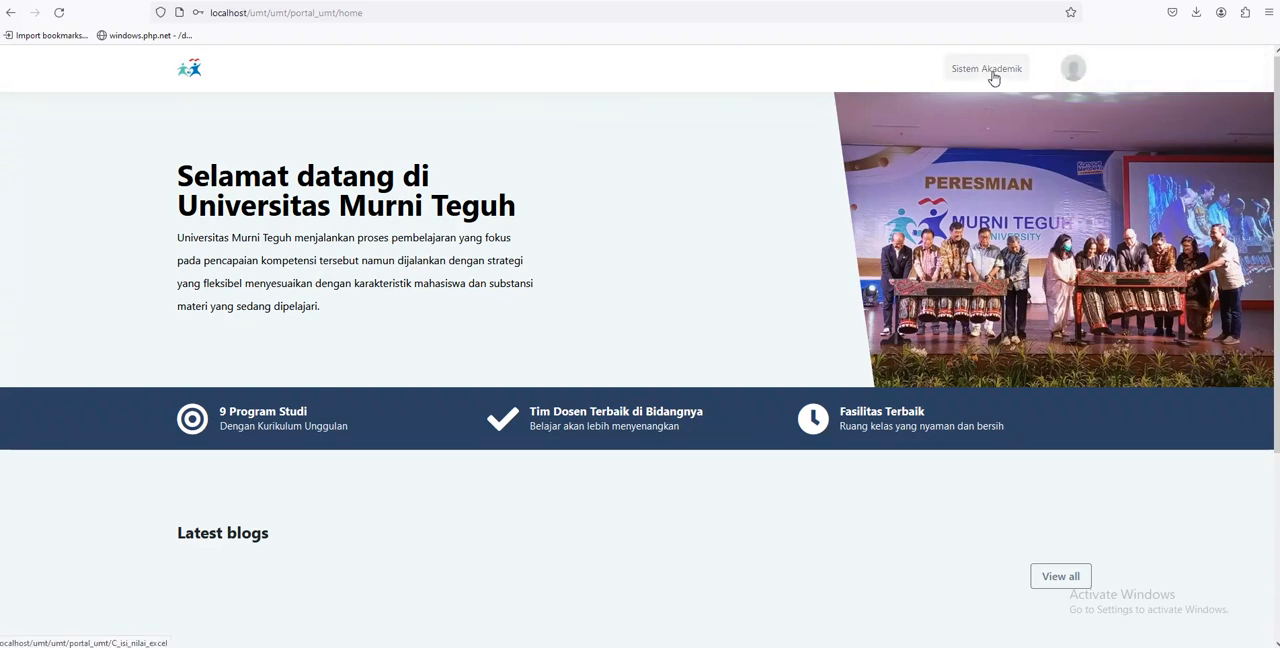
Open Sistem Akademik and check which classes Pilih Kelas Kuliah offers on the Isi Nilai page
click(1072, 69)
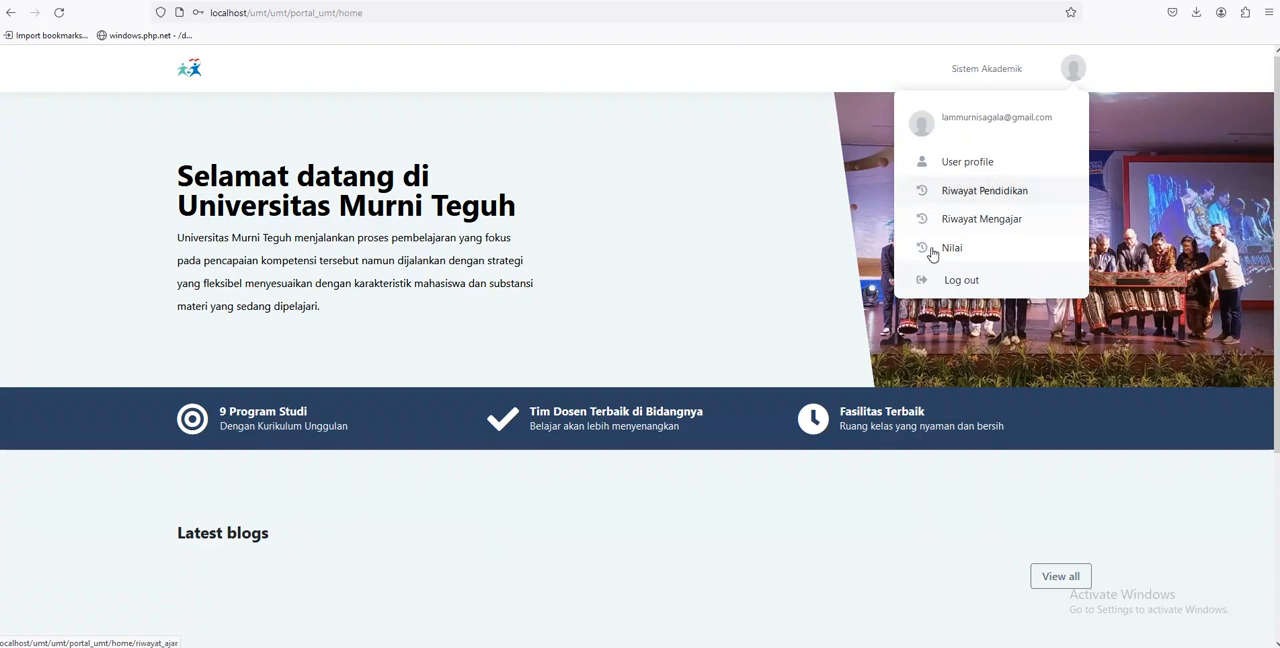
click(971, 83)
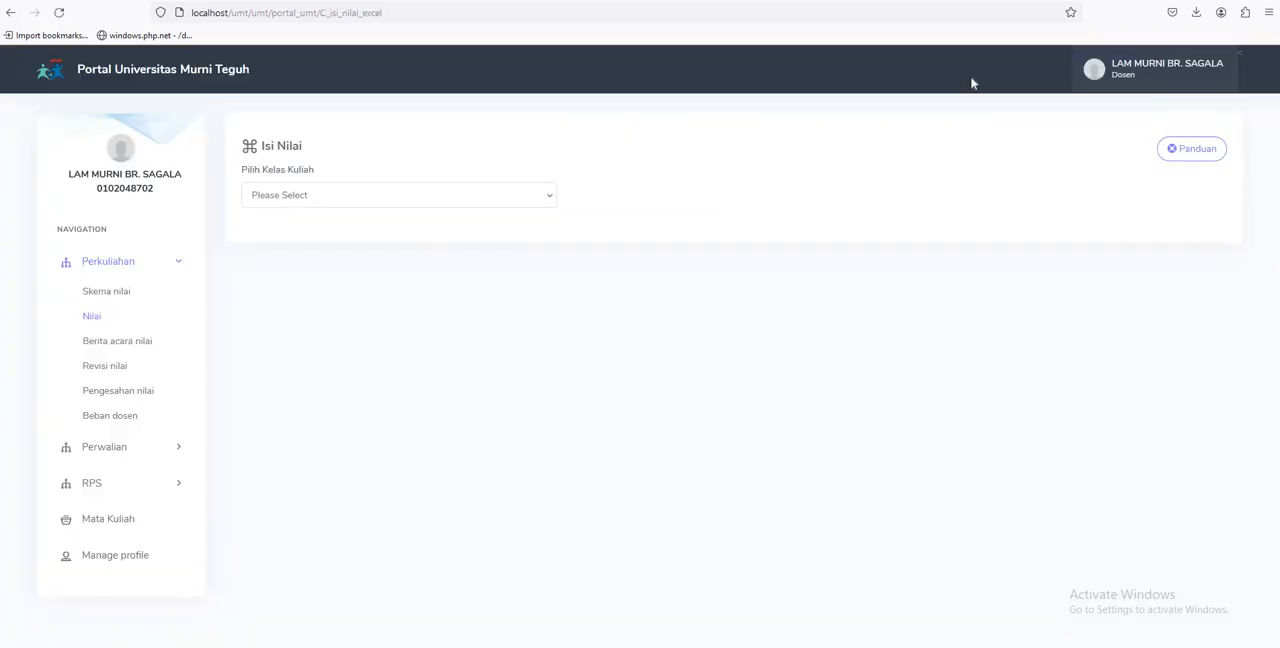
click(347, 194)
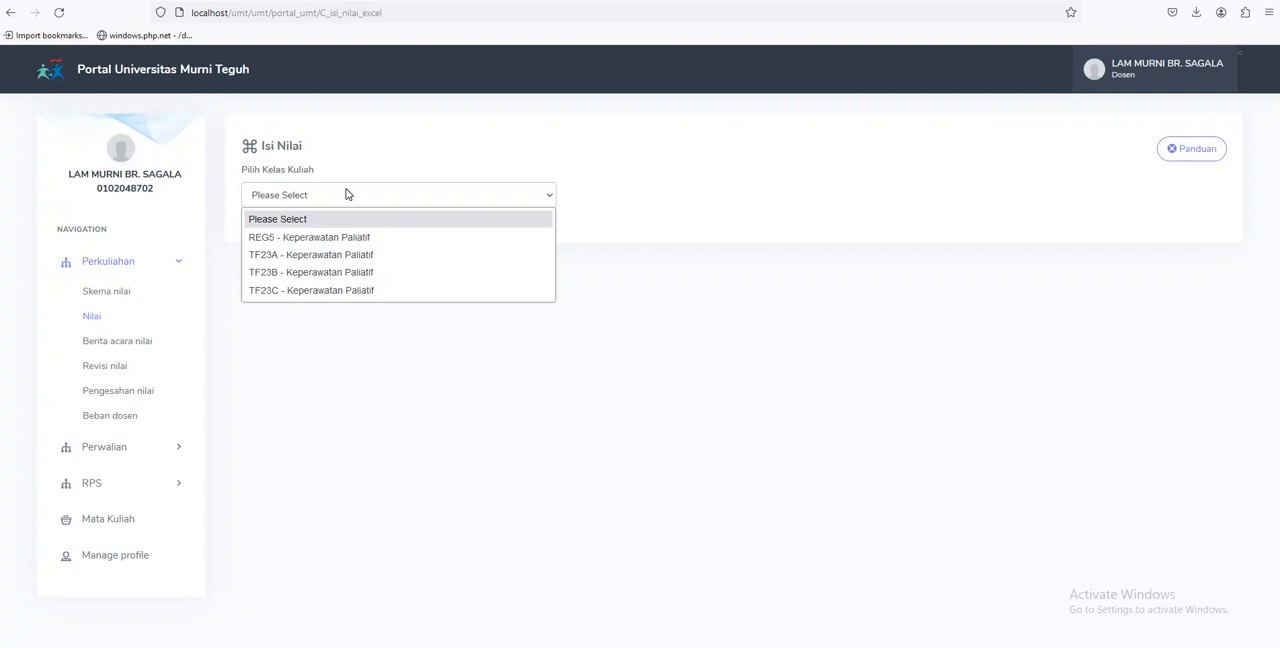
click(347, 194)
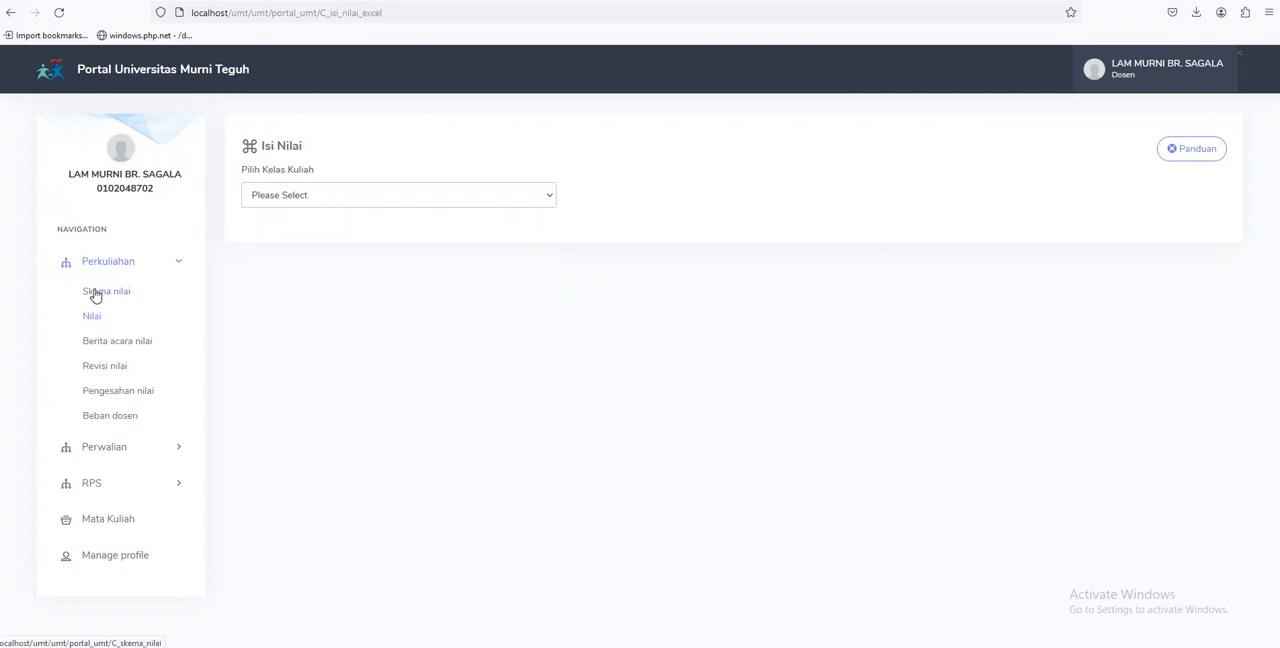
click(265, 206)
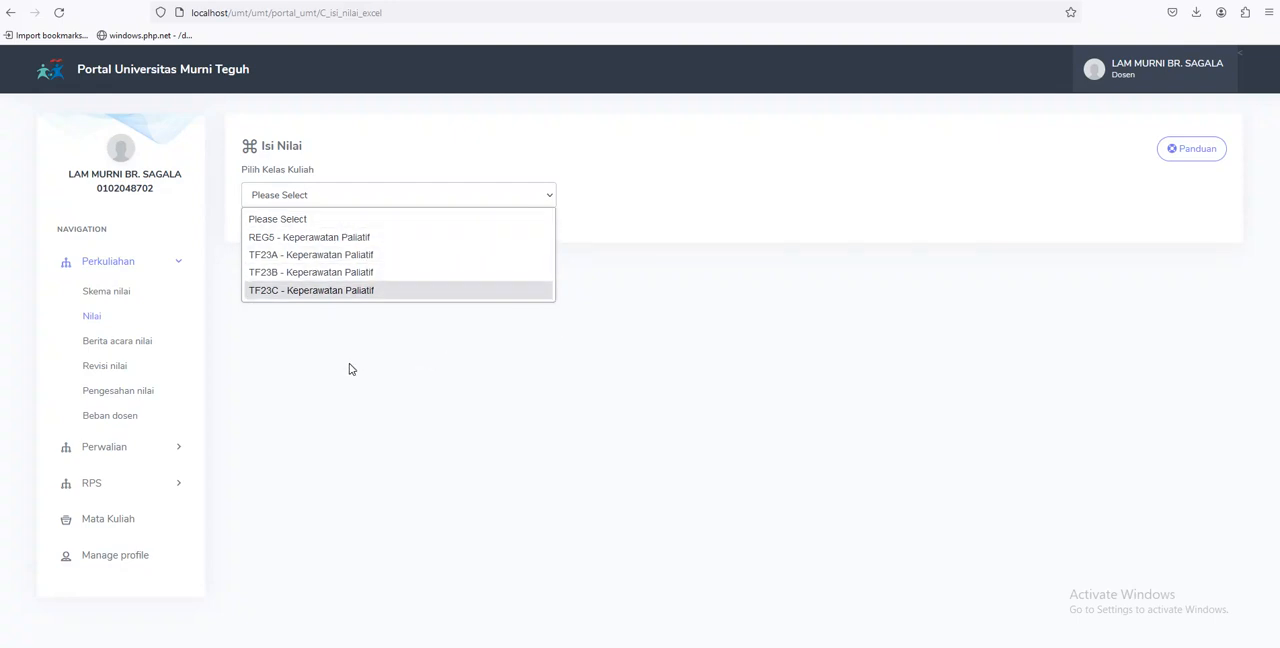
Open the Skema nilai page and examine the course codes, classes and grade component weights in the table
click(104, 291)
scroll(560, 291, down, 3)
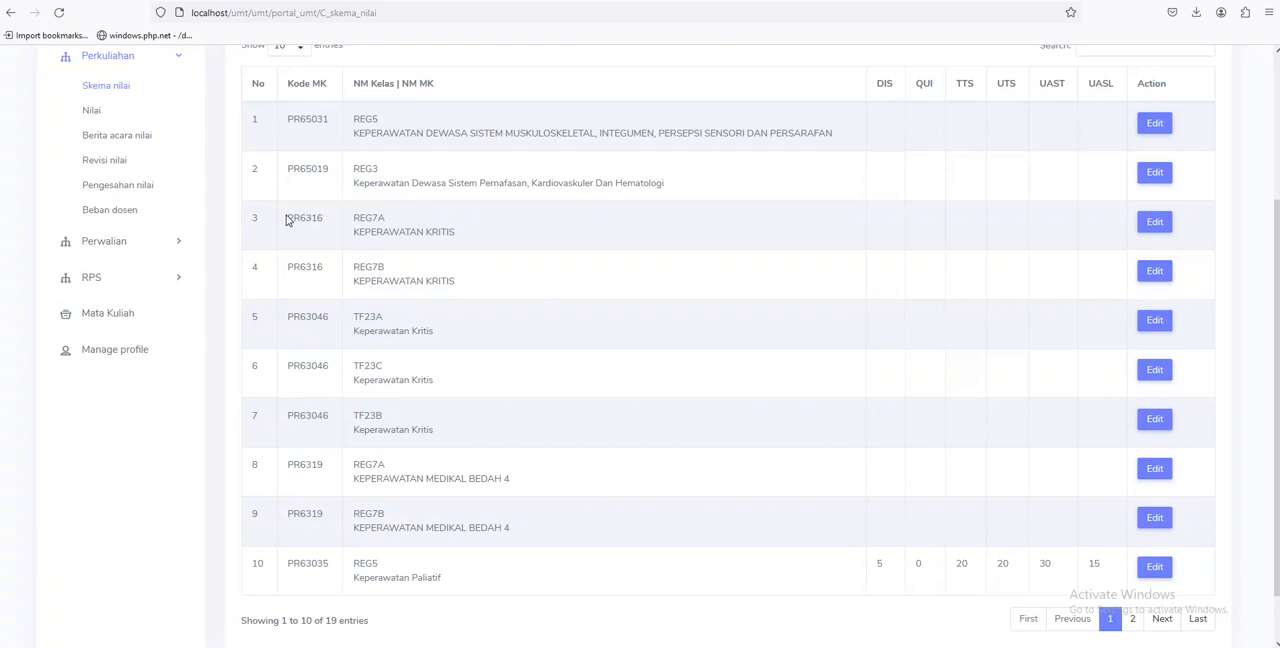
scroll(290, 220, up, 3)
scroll(297, 283, down, 1)
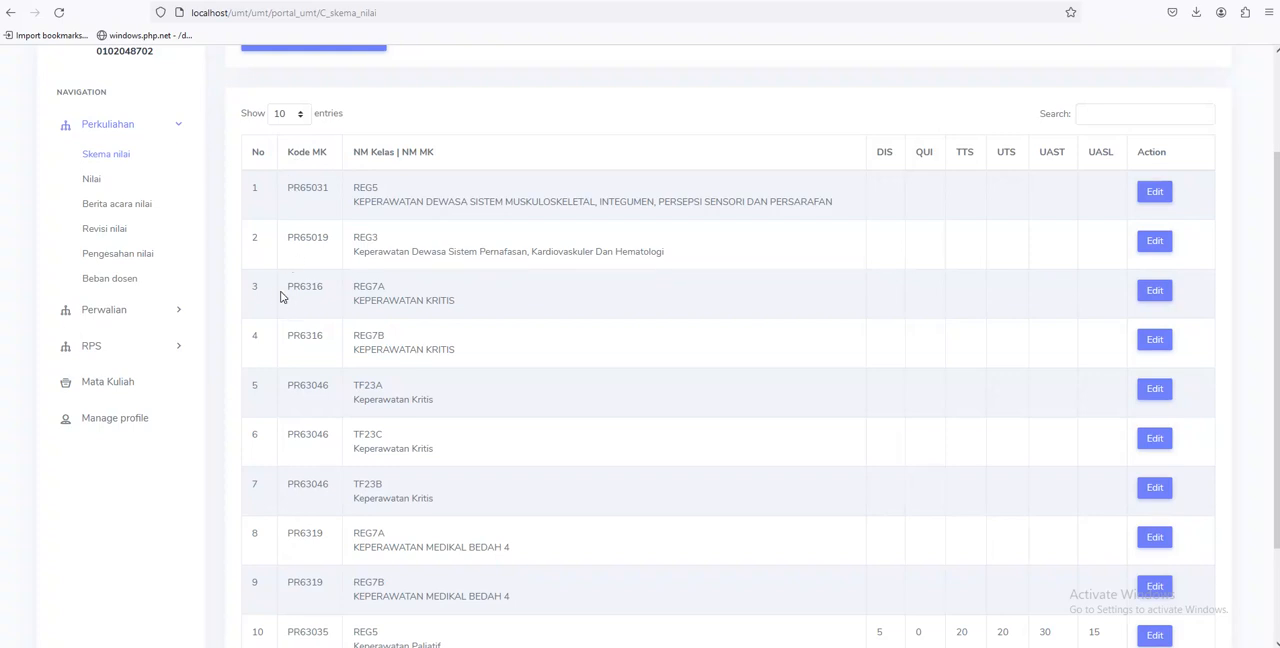
drag(287, 289, 323, 296)
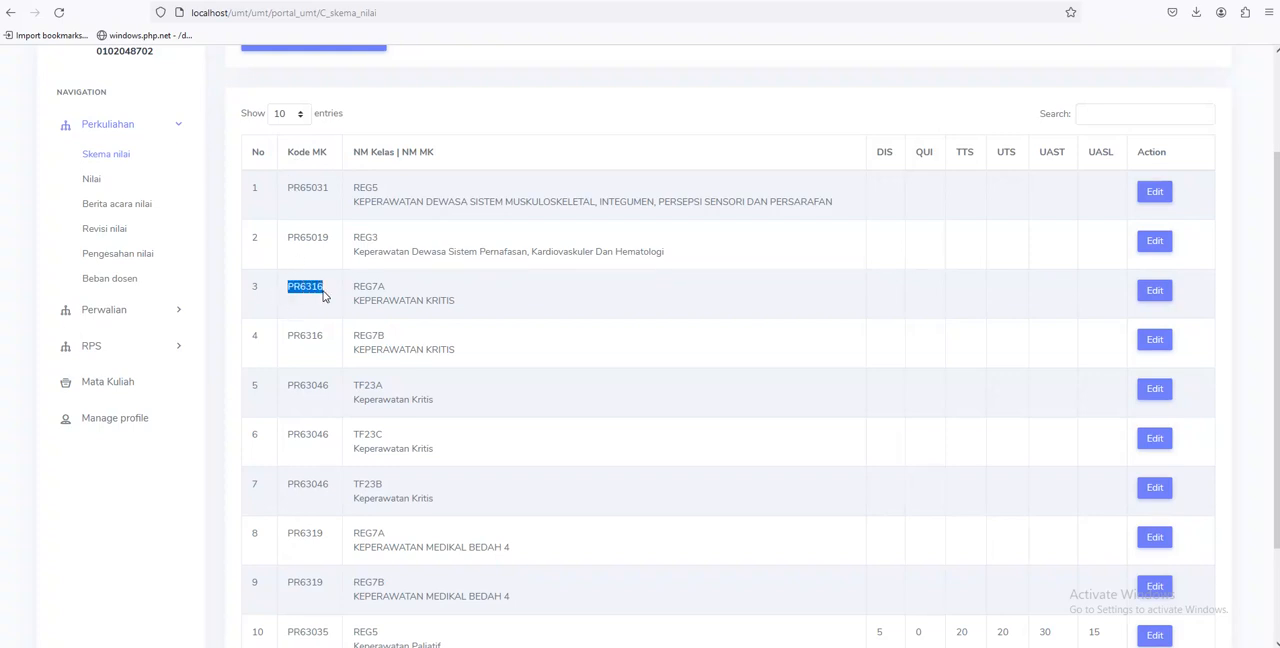
drag(287, 337, 323, 339)
click(320, 351)
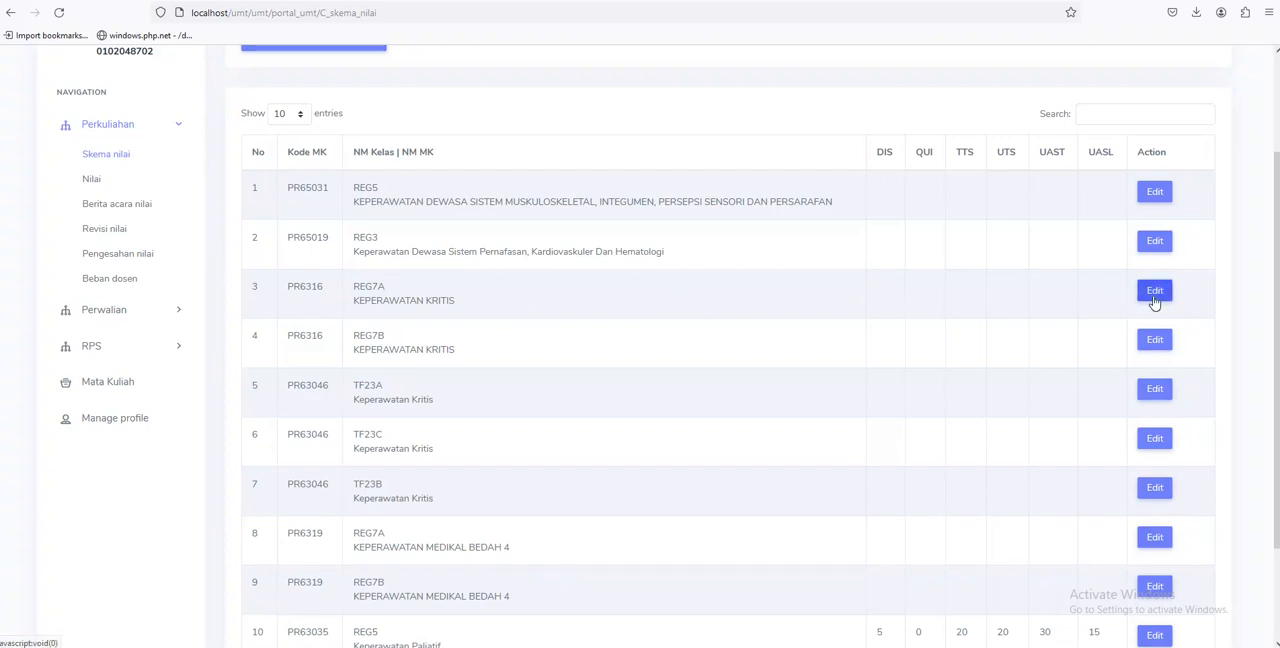
scroll(615, 332, up, 2)
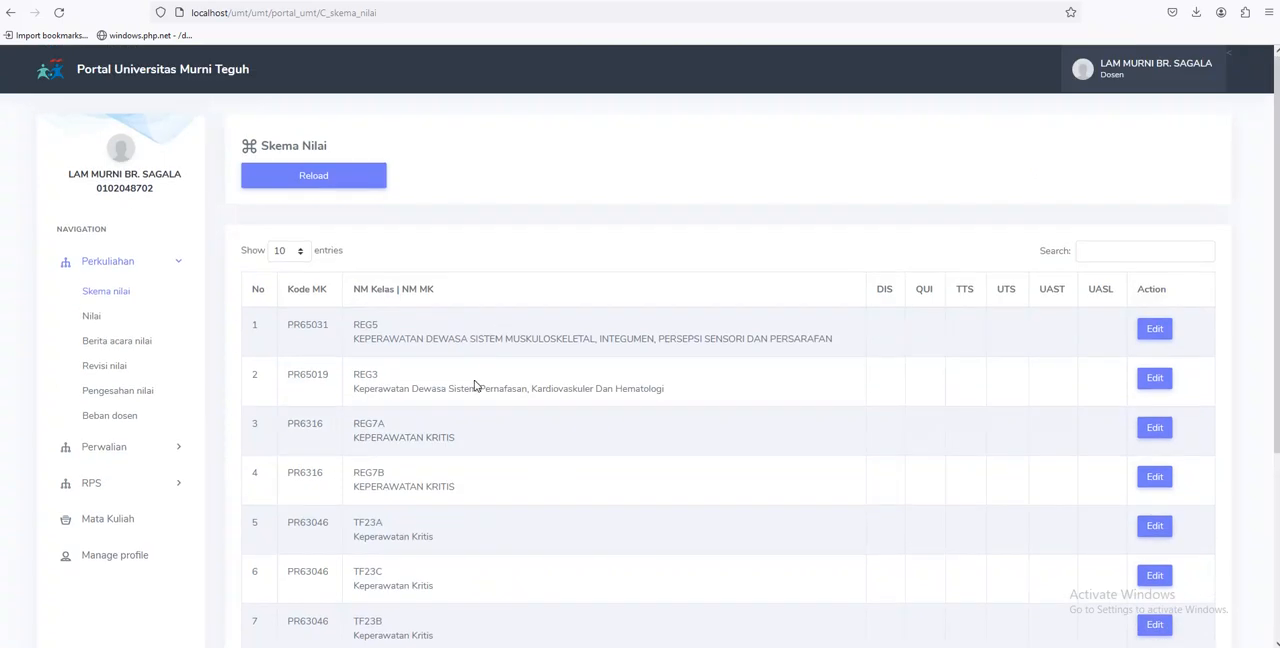
scroll(617, 427, down, 2)
scroll(800, 480, down, 2)
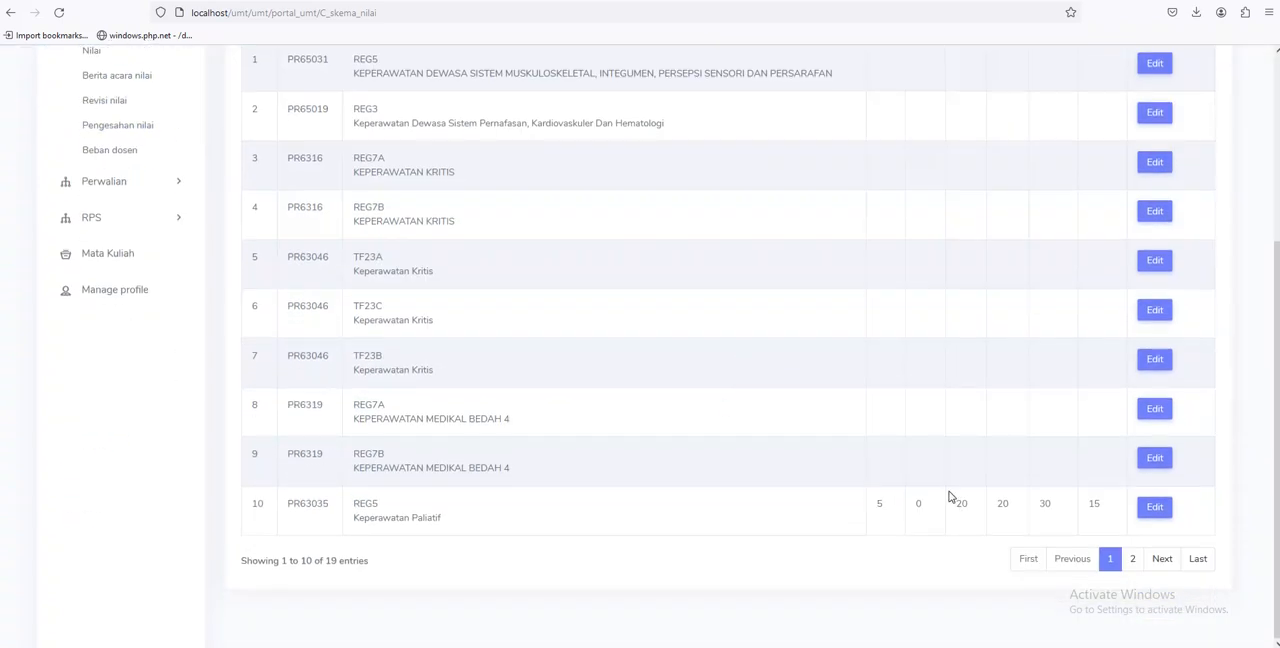
Check the class choices on the Nilai page again, then return to the Skema nilai page
scroll(600, 400, up, 2)
click(91, 188)
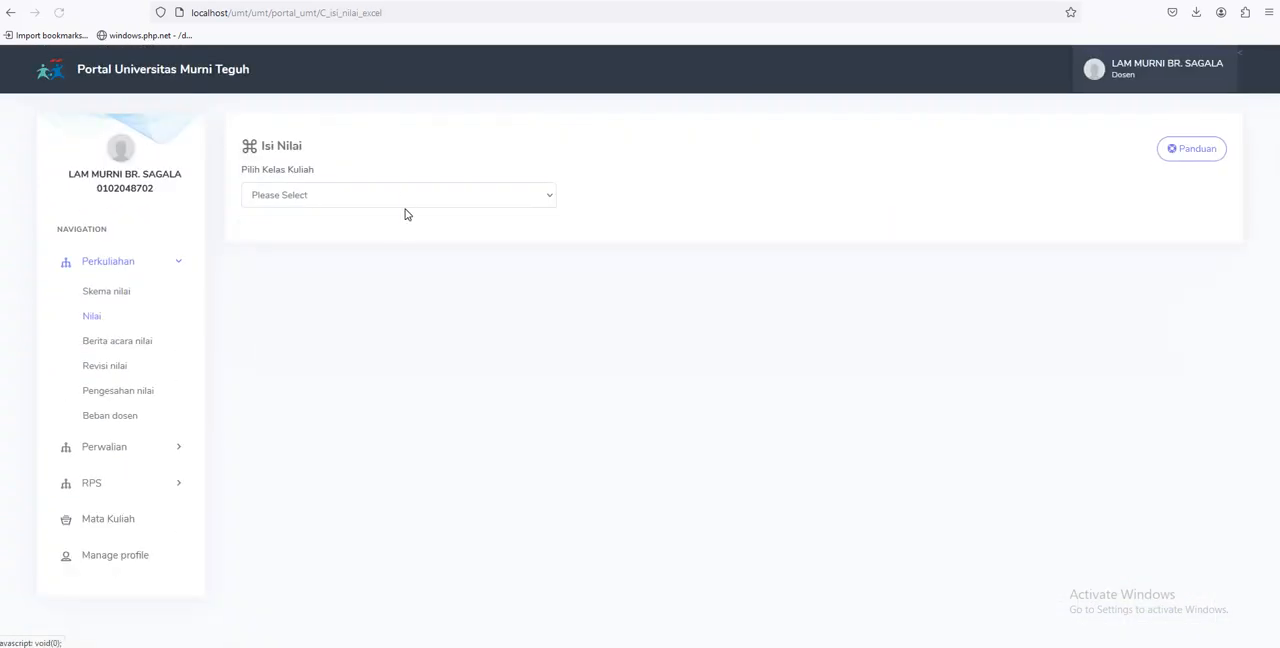
click(396, 203)
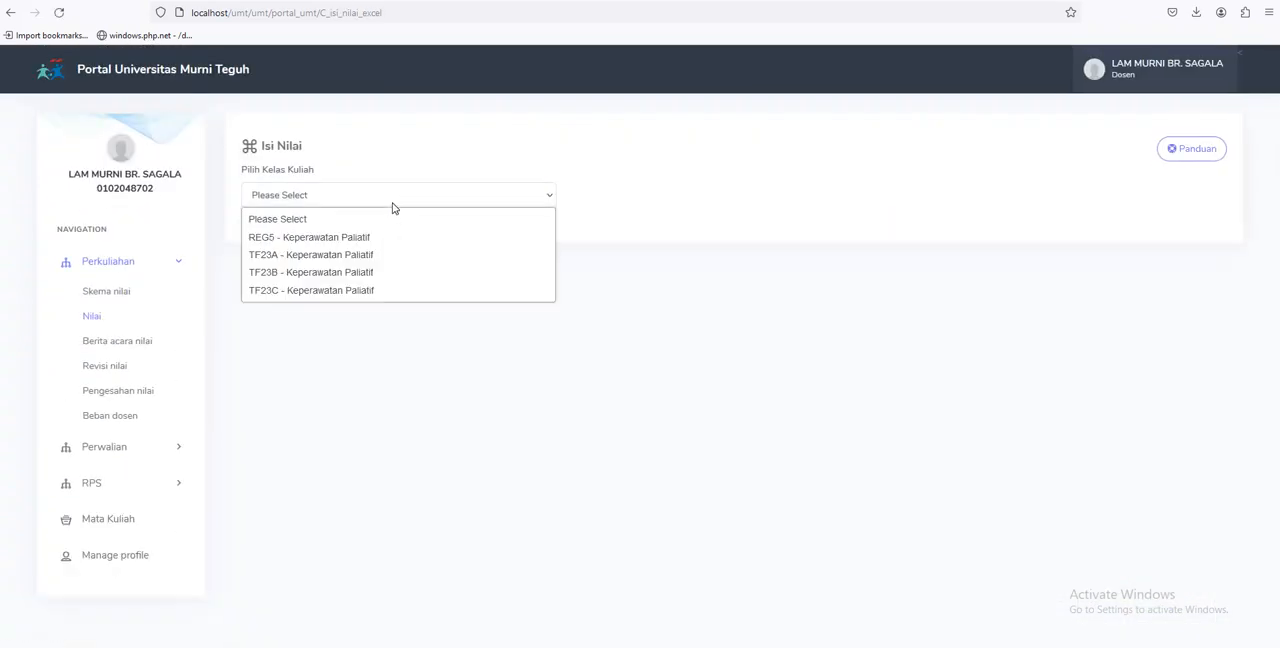
click(107, 295)
click(107, 297)
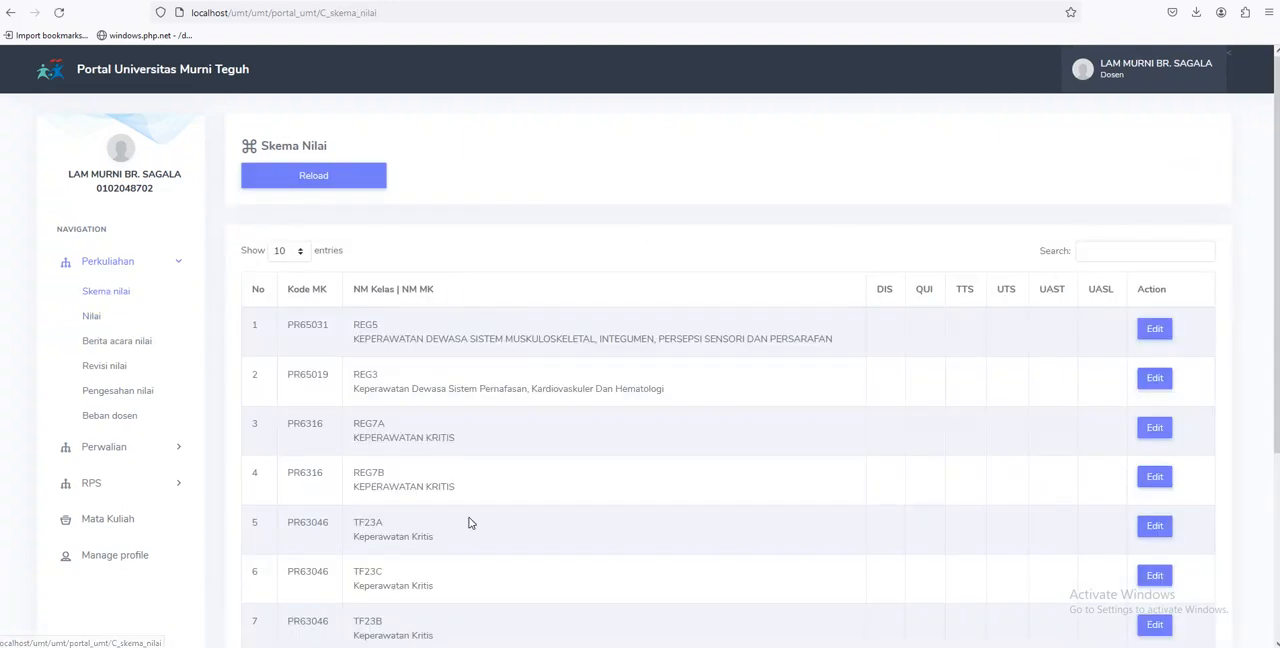
Switch to the Notepad instructions and remove the two blank lines above item 4
key(alt+Tab)
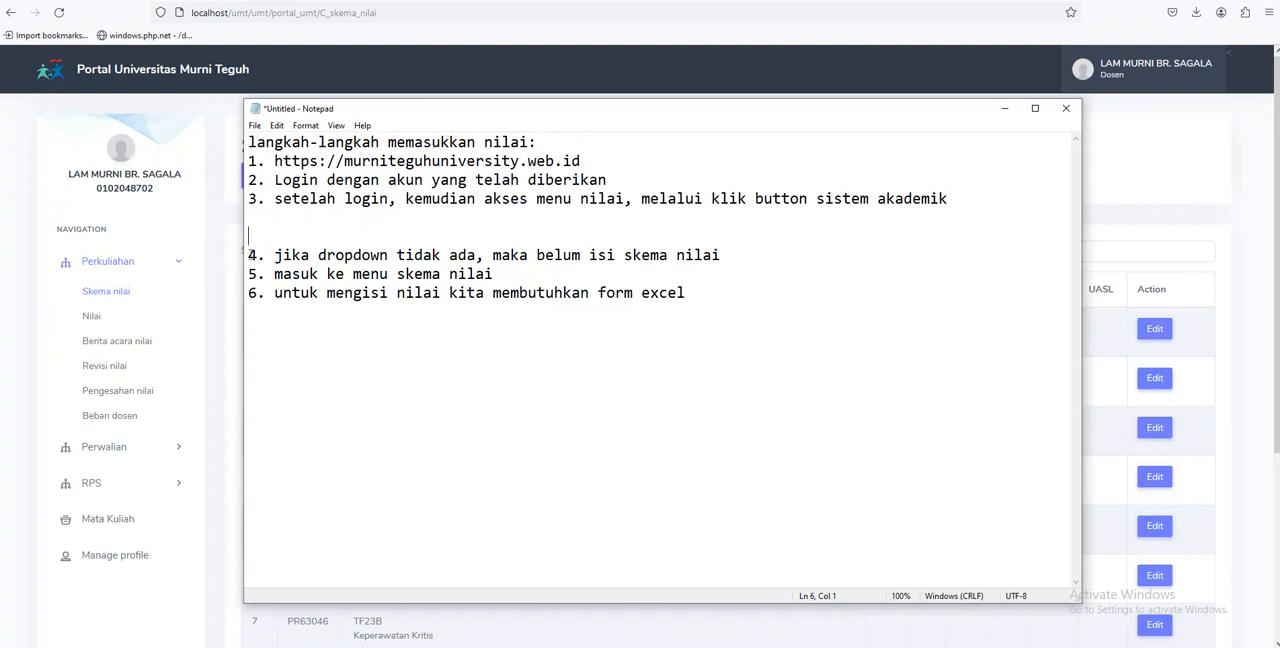
key(Down)
key(BackSpace)
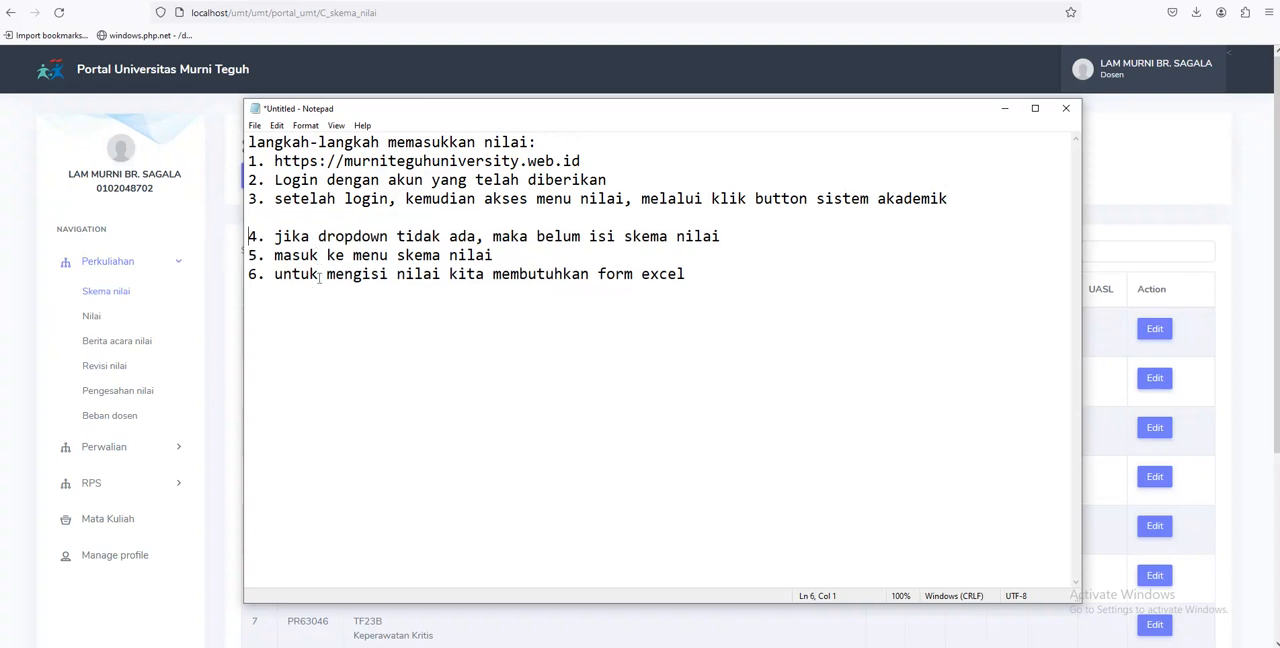
key(BackSpace)
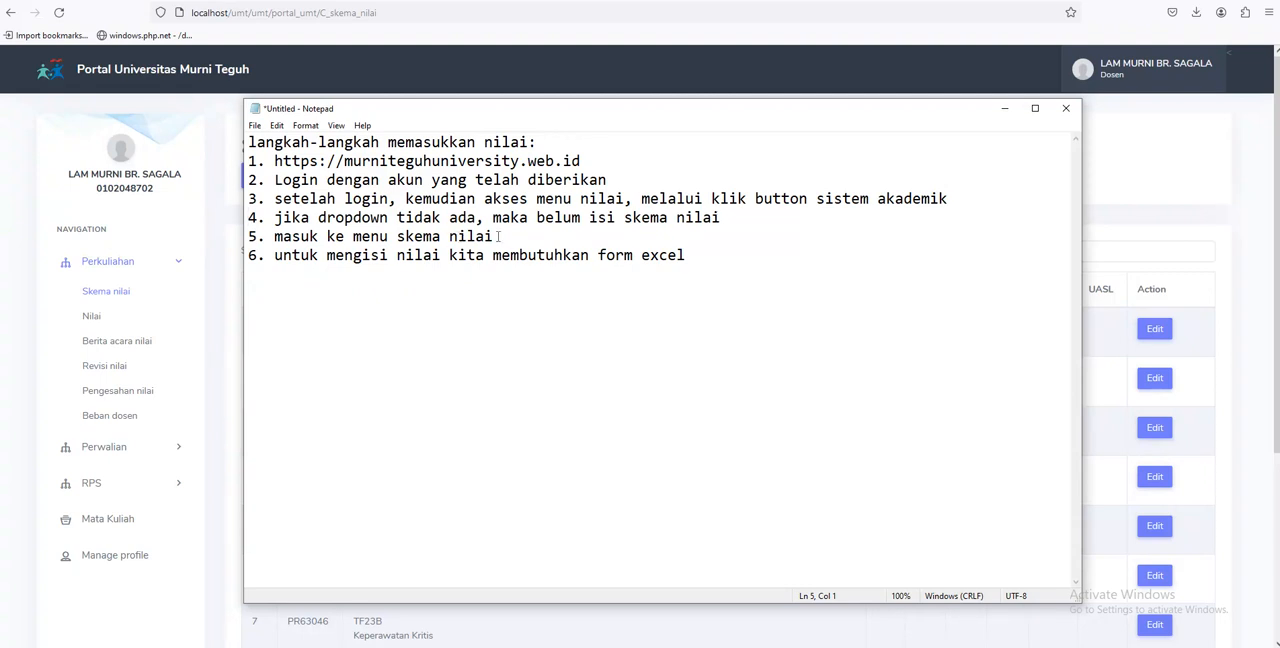
Switch back to the browser's Skema nilai page and review which classes have weights on both table pages, ending on page 1
click(106, 291)
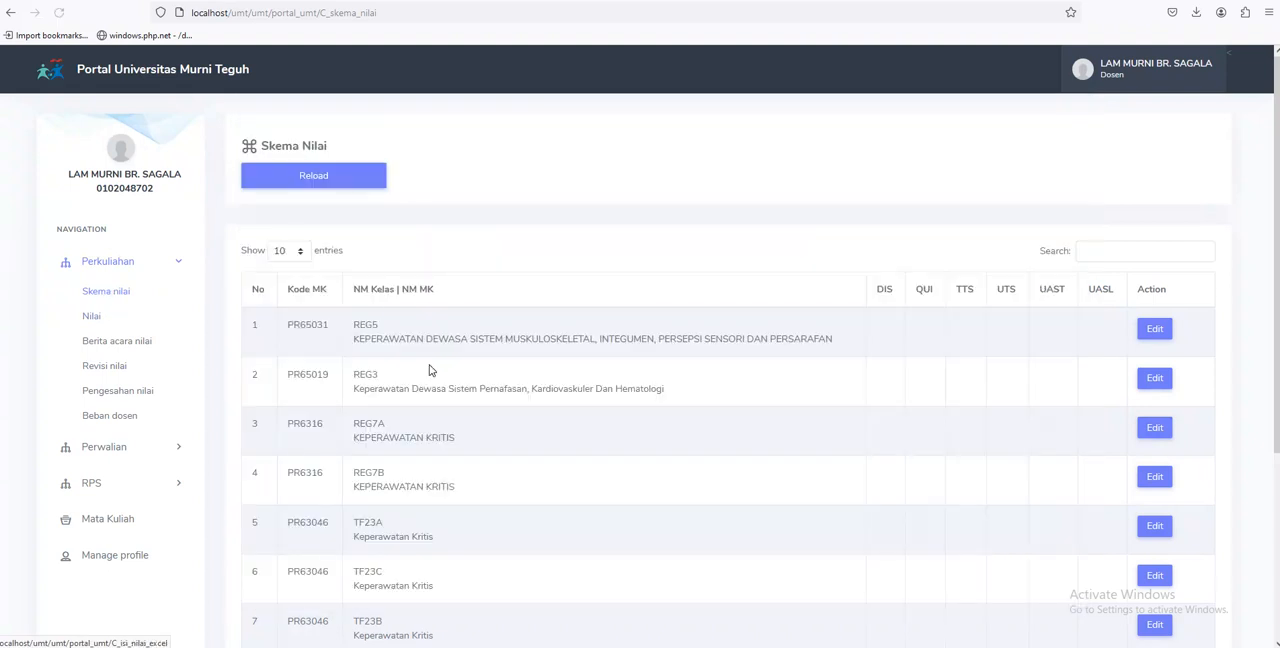
scroll(428, 362, down, 5)
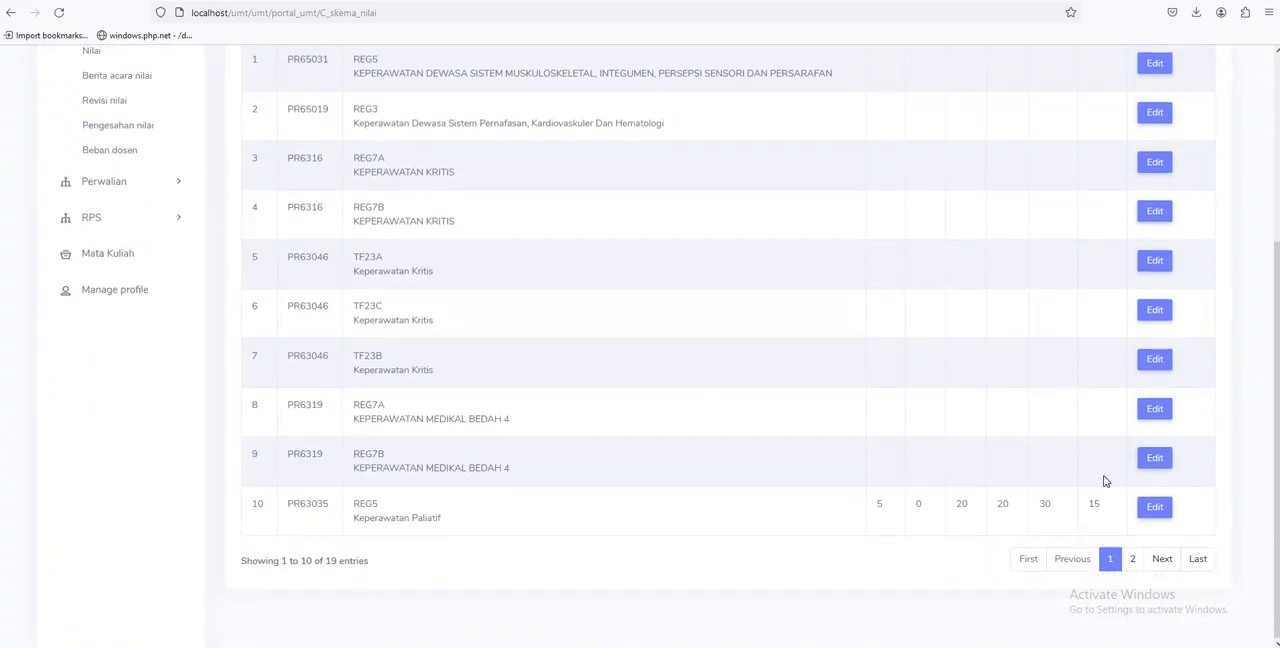
click(1132, 559)
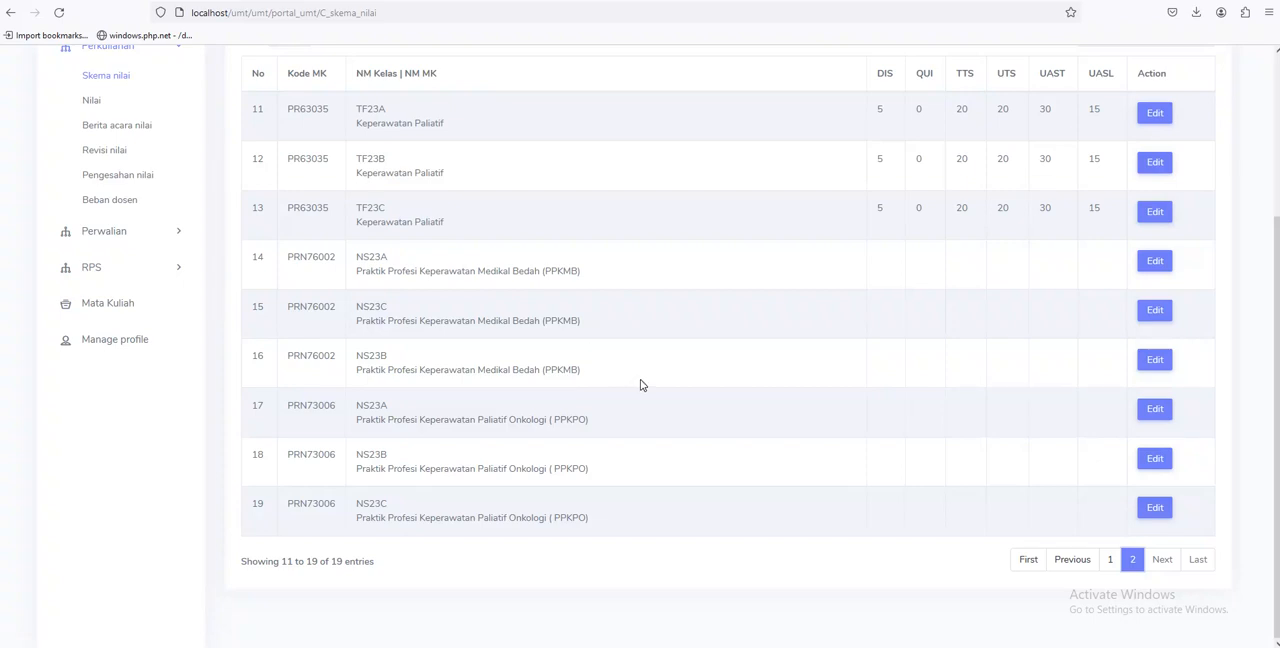
scroll(615, 406, up, 3)
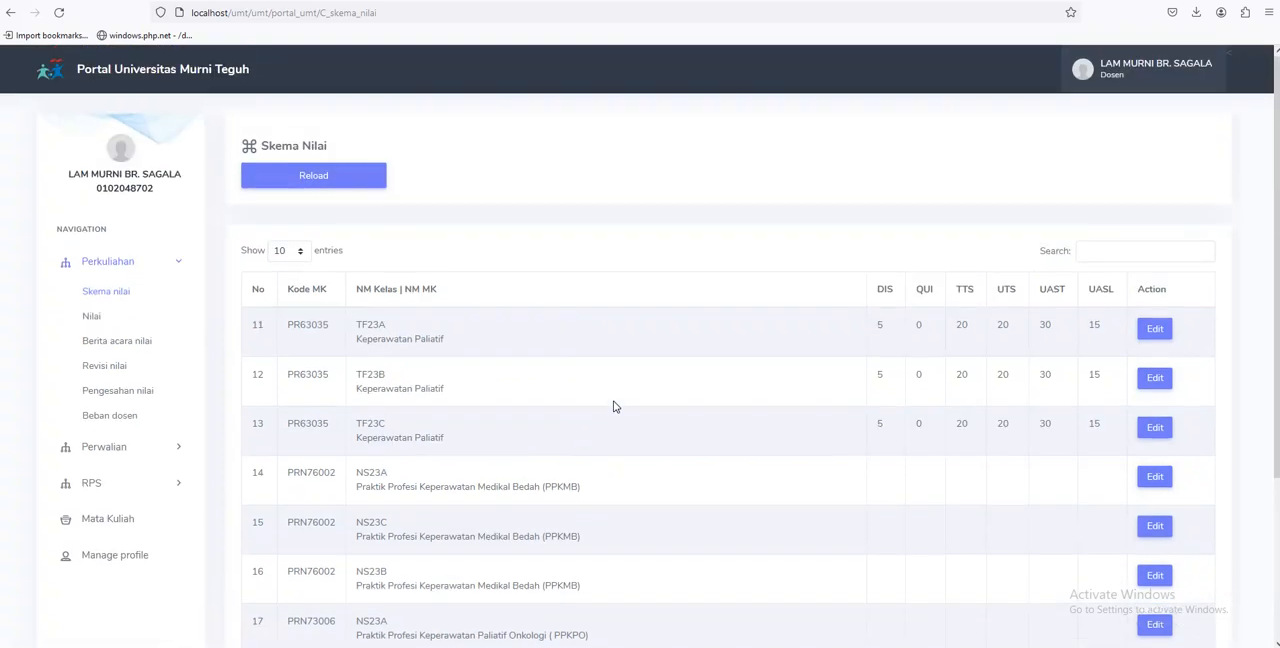
scroll(615, 406, down, 3)
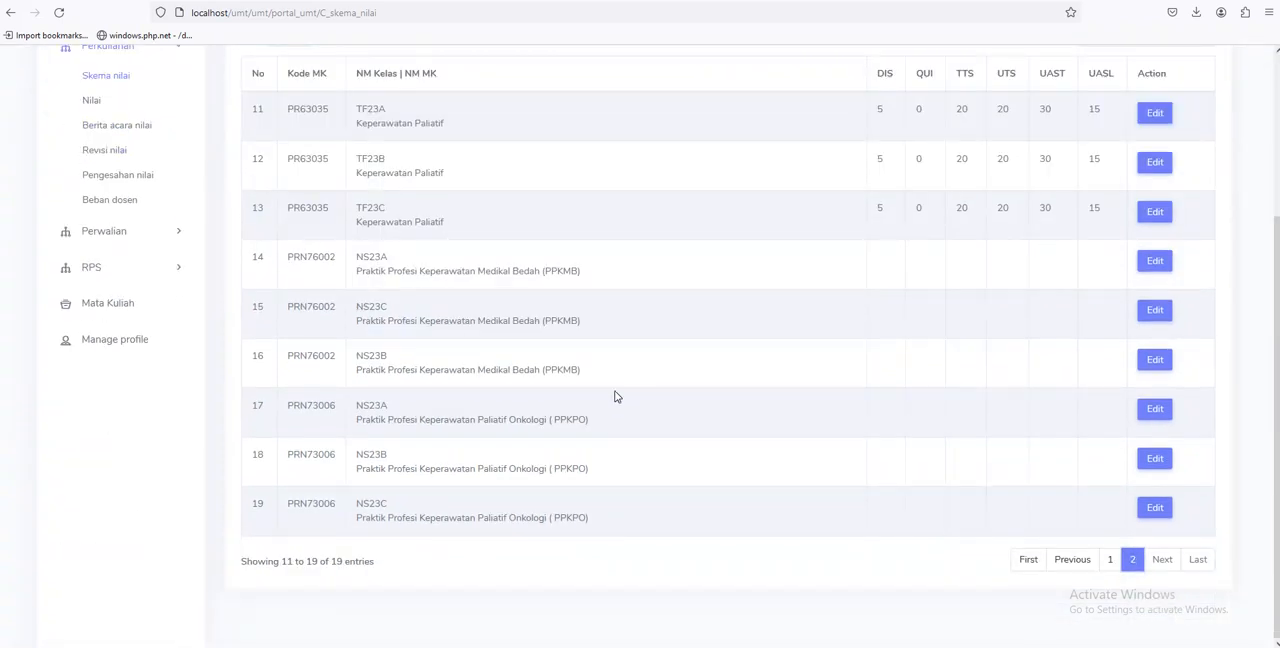
click(1116, 561)
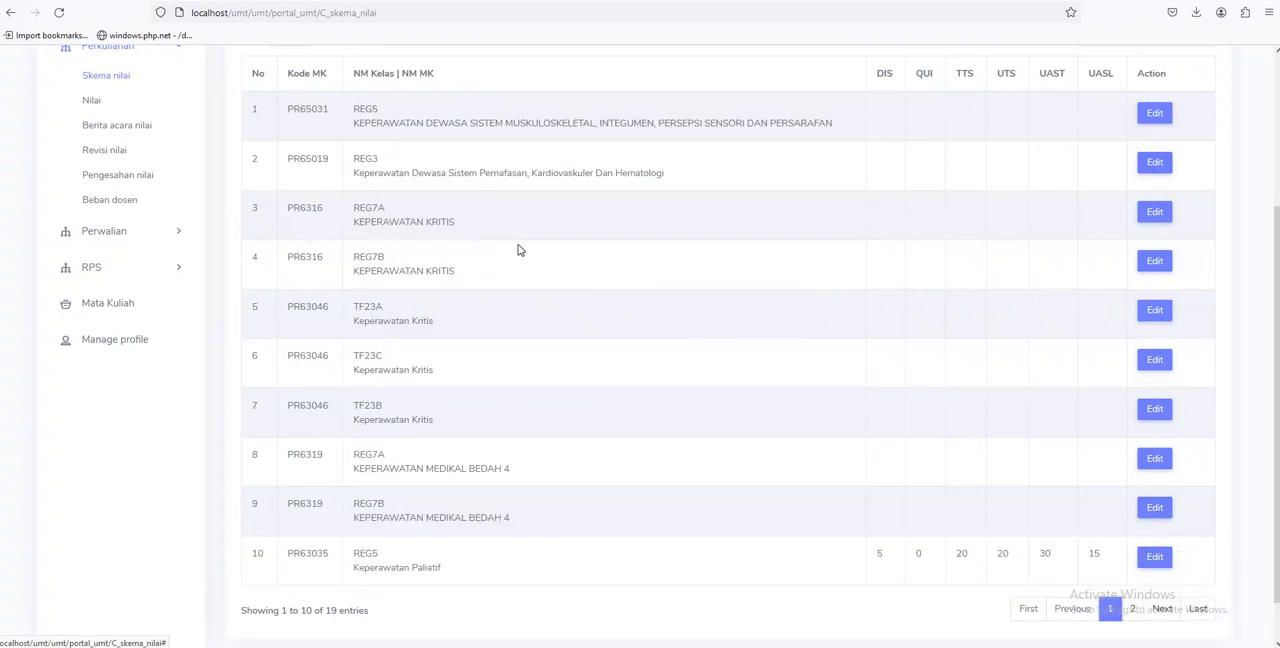
Open the grade scheme of class REG7A KEPERAWATAN KRITIS for editing
scroll(517, 248, up, 2)
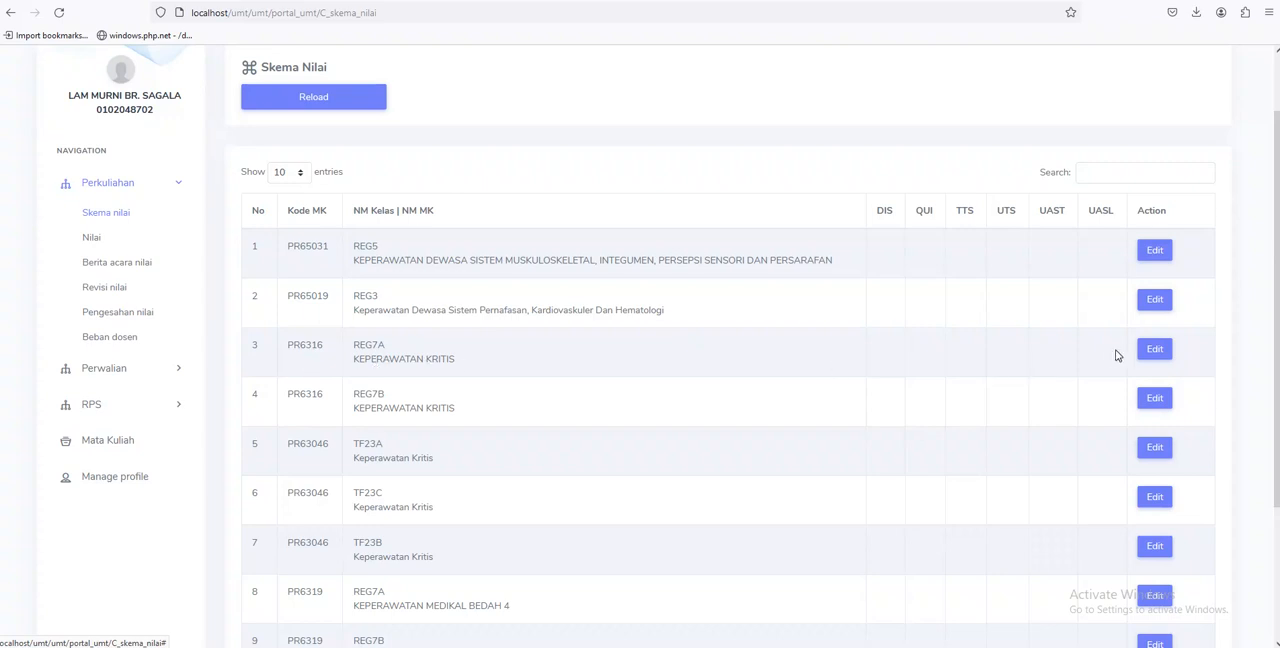
click(1155, 348)
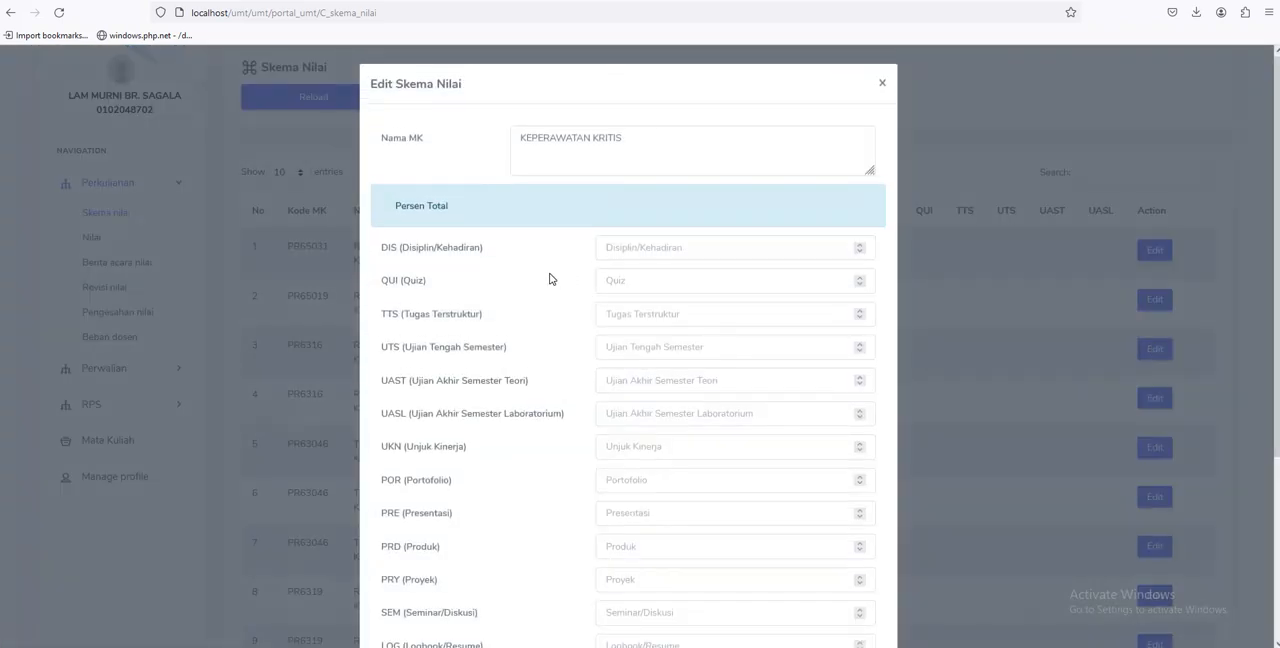
scroll(508, 263, down, 1)
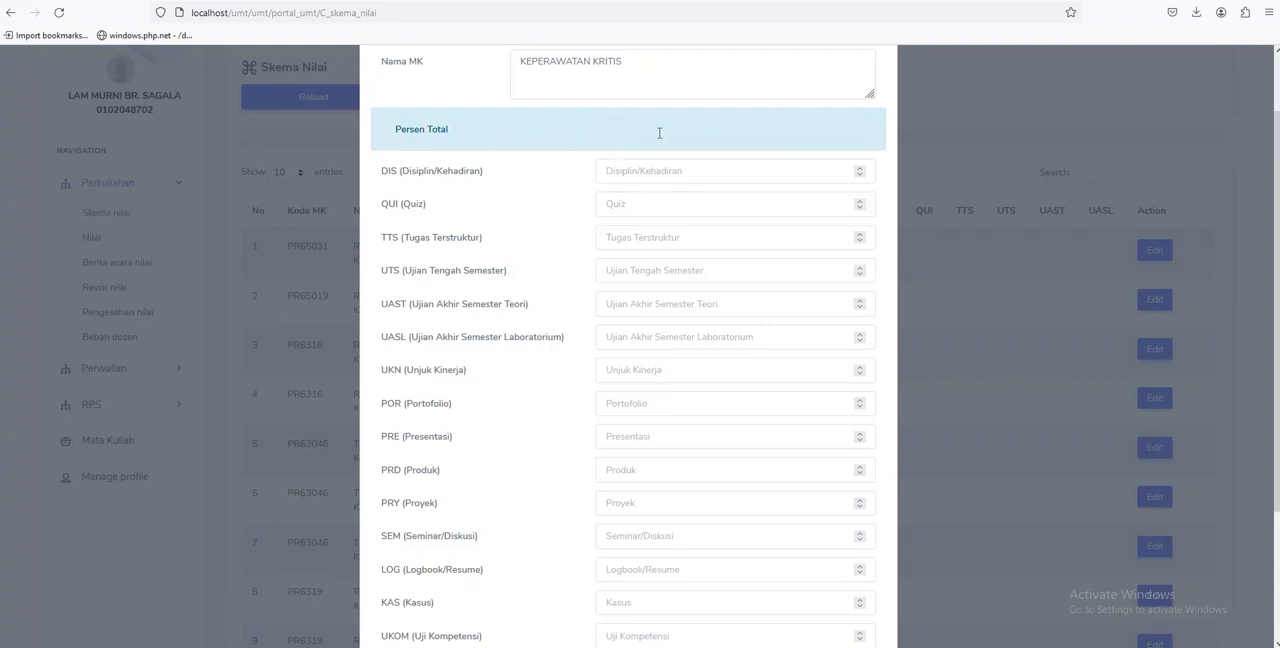
Examine the scheme's component fields from DIS to OSCE and the Persen Total rows above and below them
click(620, 169)
click(612, 203)
click(611, 234)
scroll(440, 287, down, 2)
scroll(457, 334, down, 2)
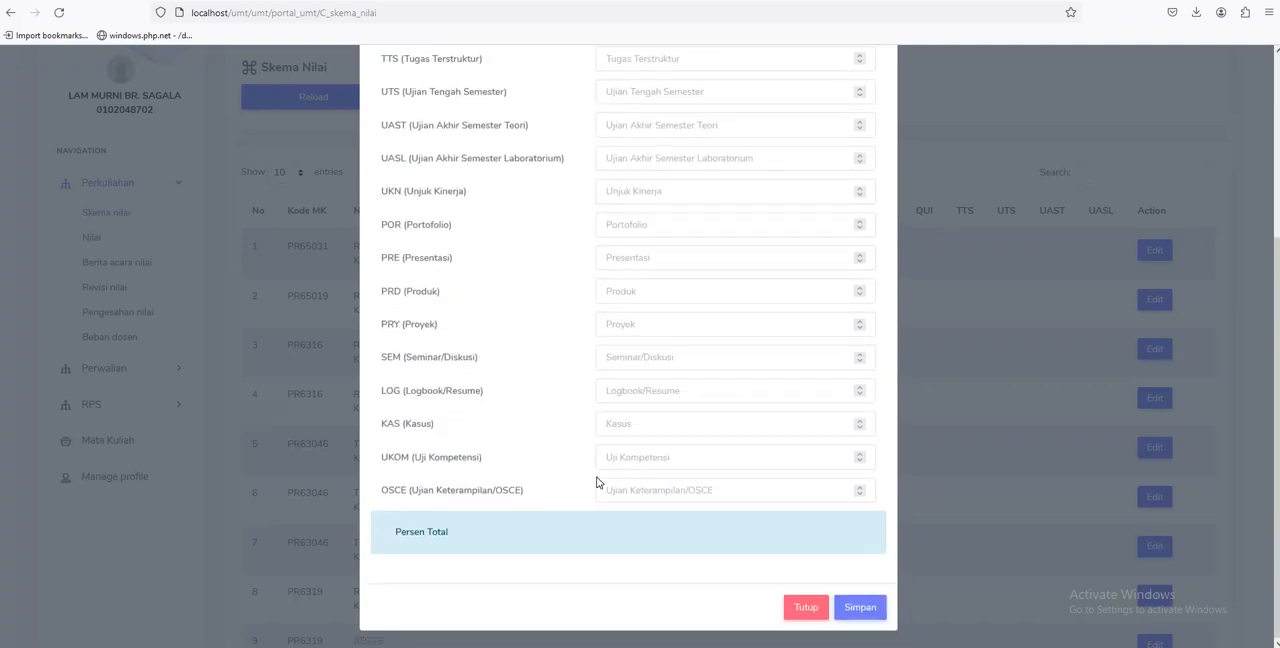
scroll(594, 475, up, 2)
scroll(594, 471, down, 1)
scroll(500, 103, up, 1)
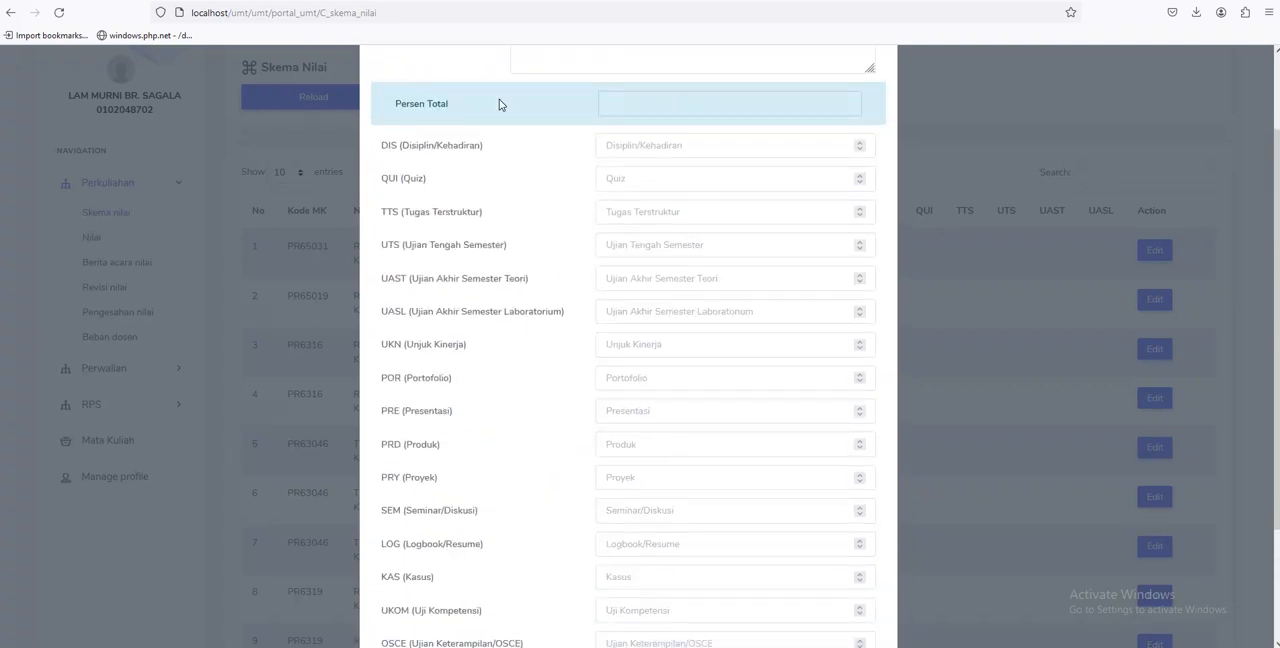
scroll(543, 523, down, 2)
scroll(543, 523, up, 1)
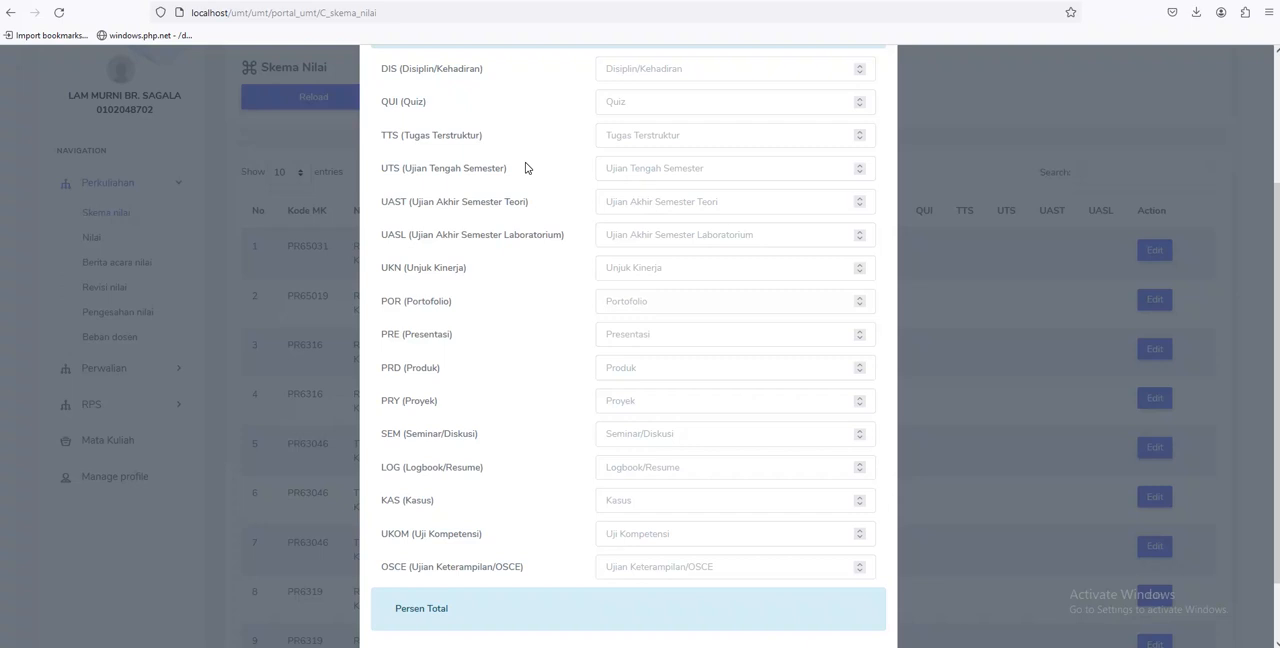
scroll(527, 168, up, 1)
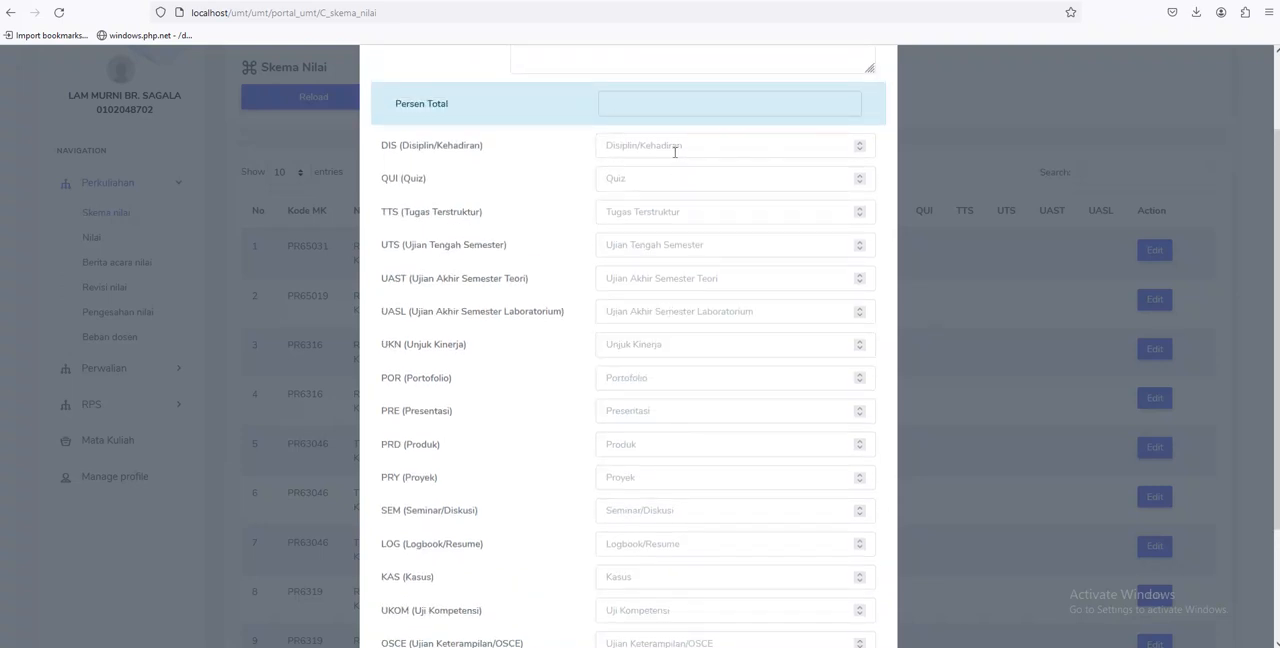
scroll(675, 150, up, 2)
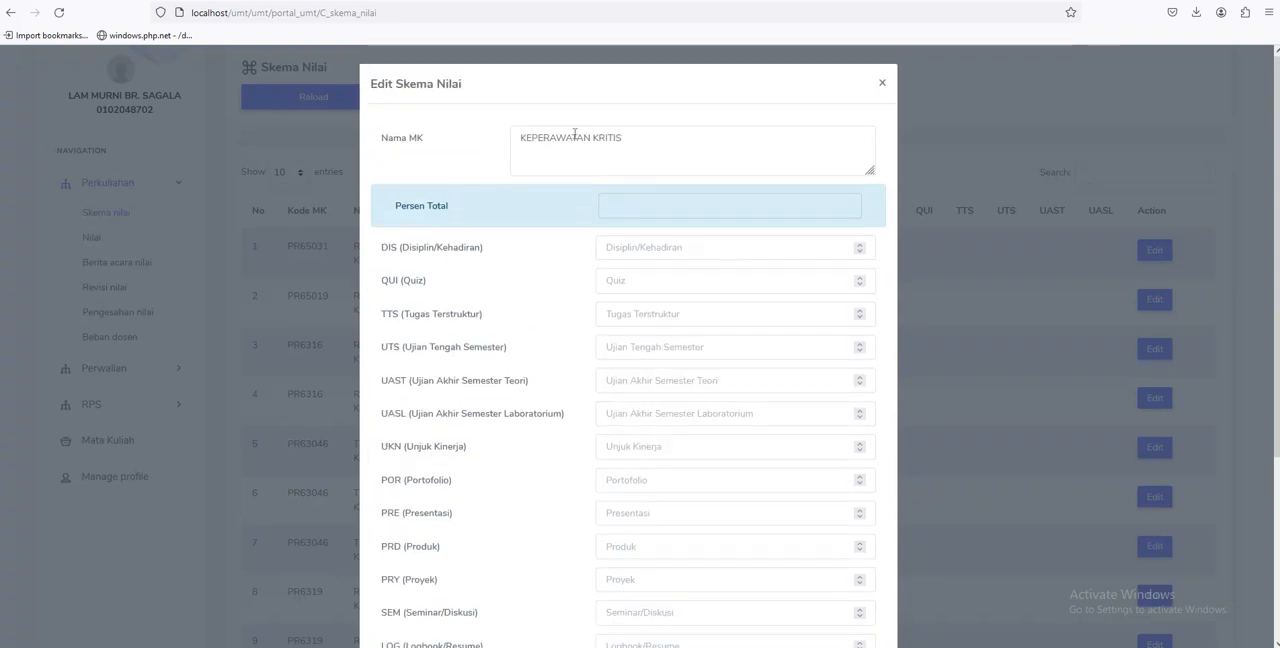
Set the DIS, QUI and TTS weights of the scheme to 10 each
scroll(480, 296, down, 1)
click(628, 173)
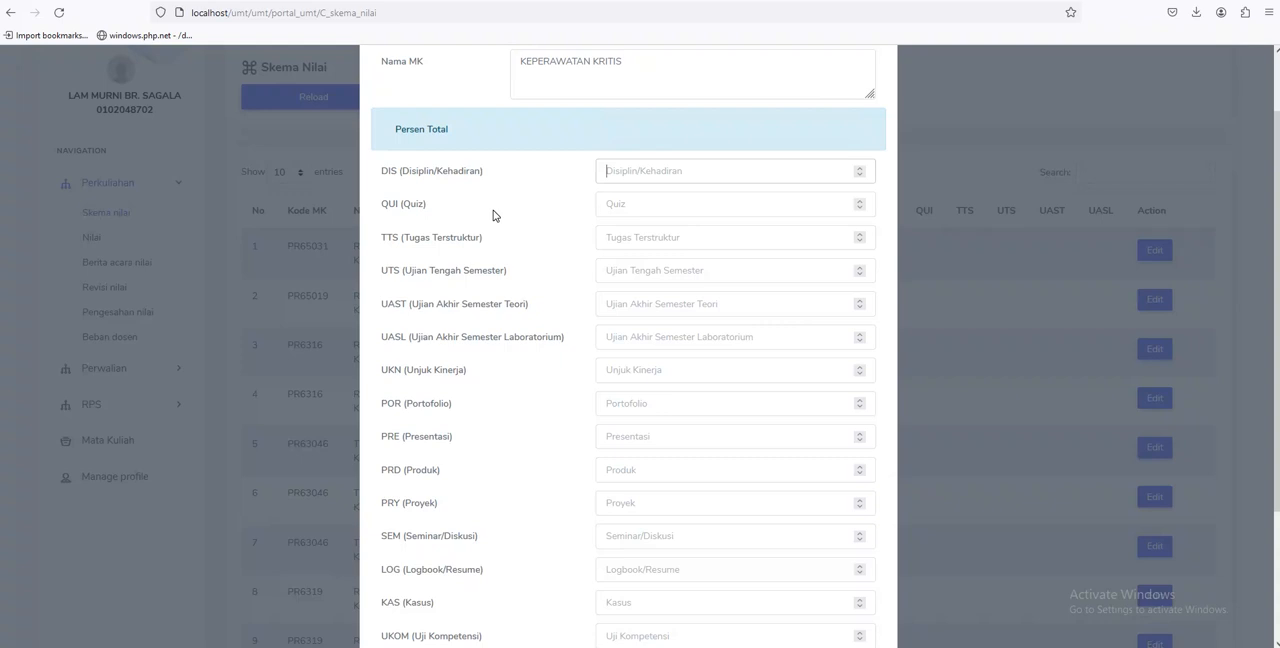
text(10)
click(650, 213)
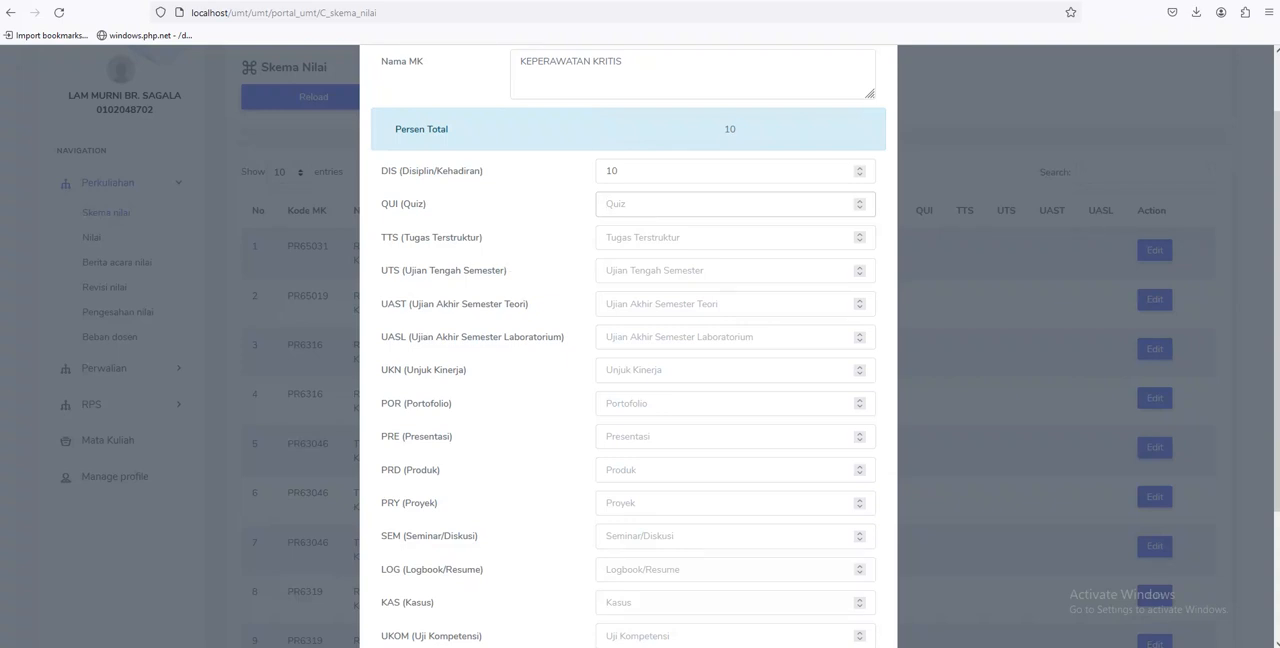
text(10)
click(640, 237)
text(10)
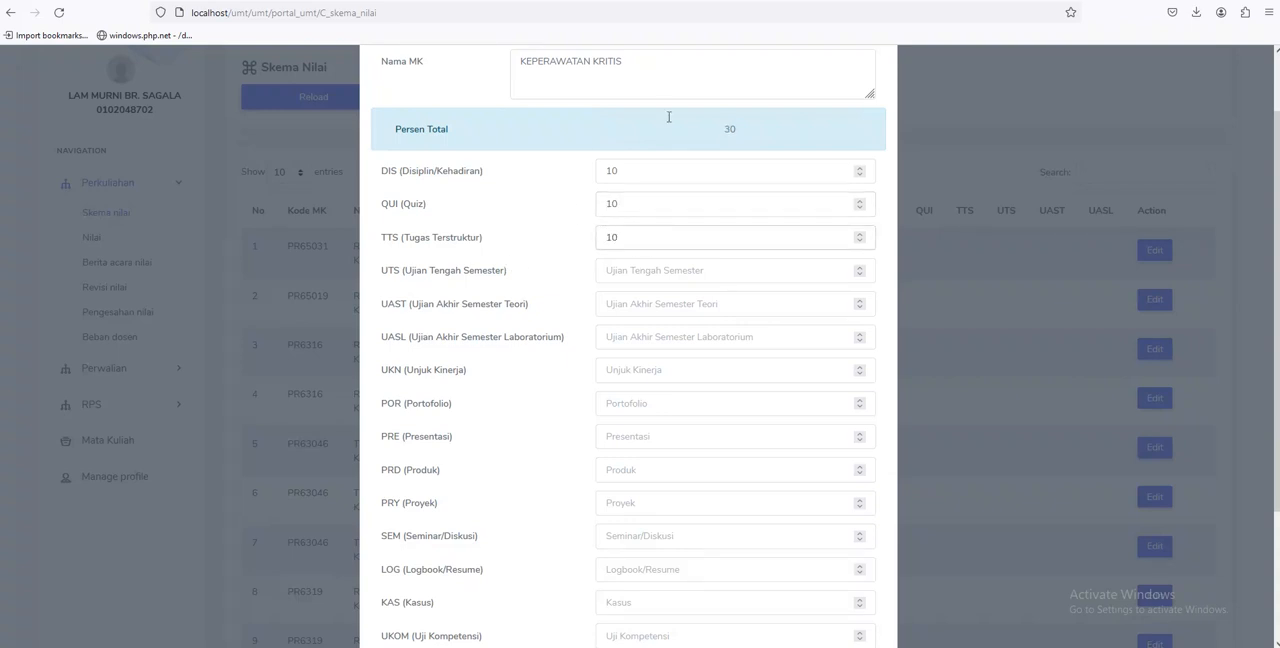
Set the UTS weight to 20 and the UAST and UASL weights to 25 each
click(626, 274)
text(20)
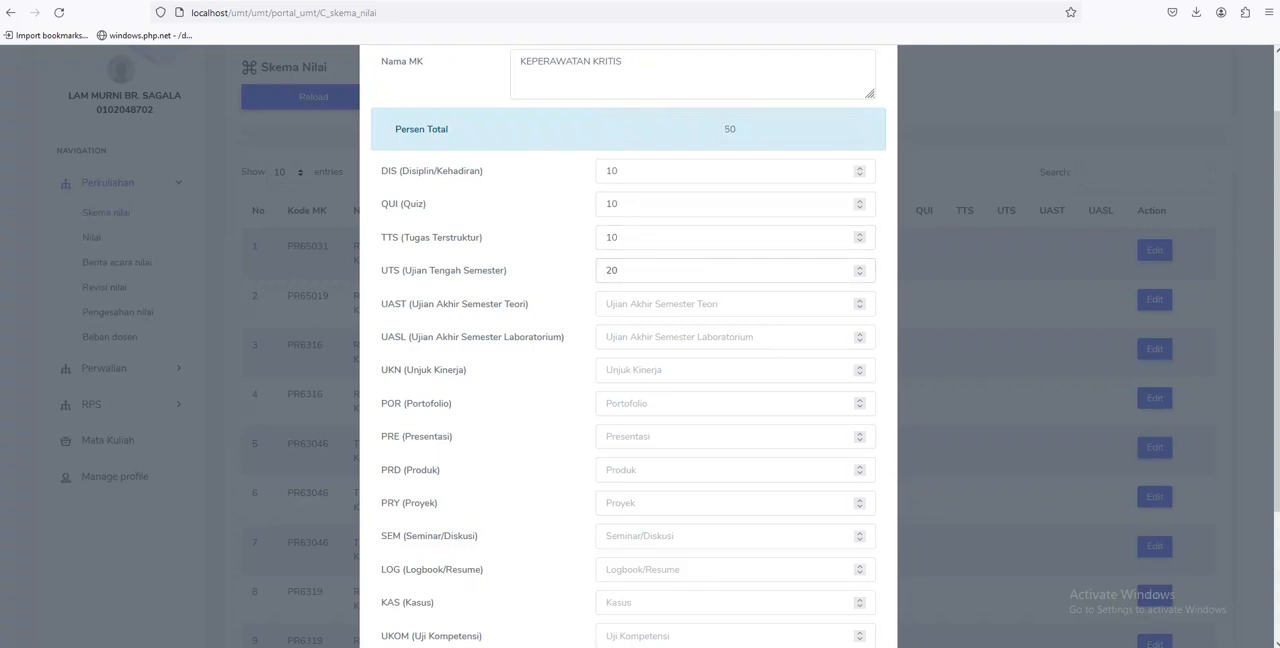
scroll(523, 285, down, 2)
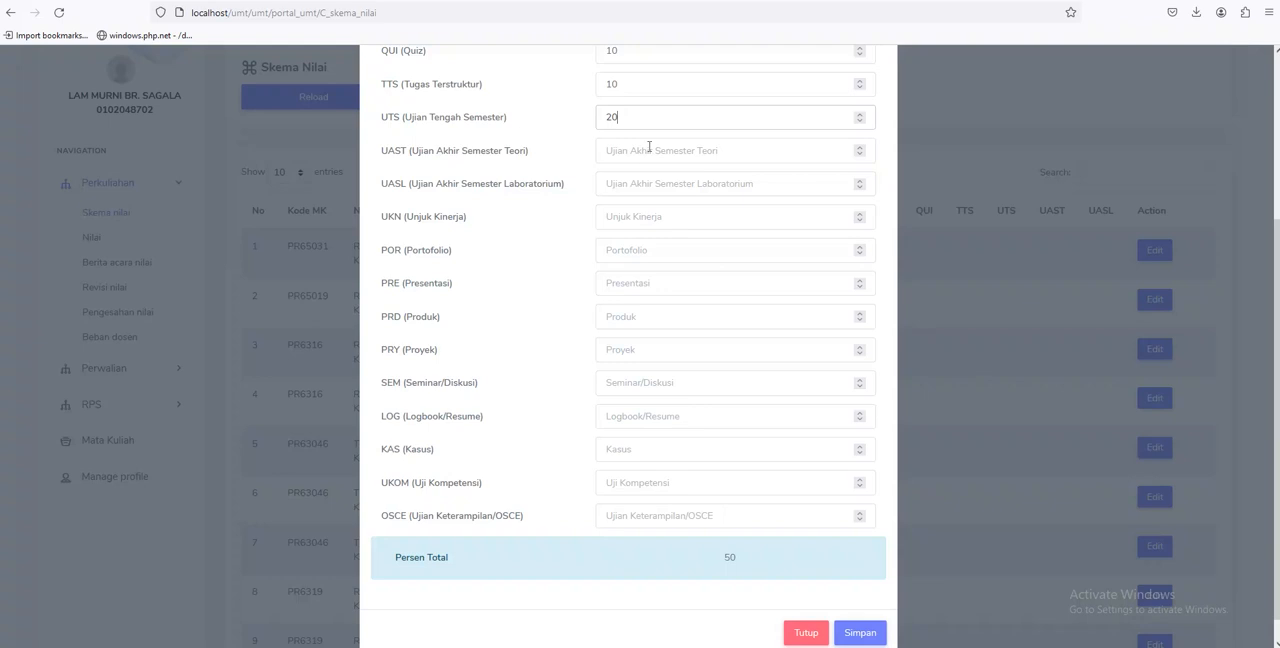
scroll(548, 207, up, 2)
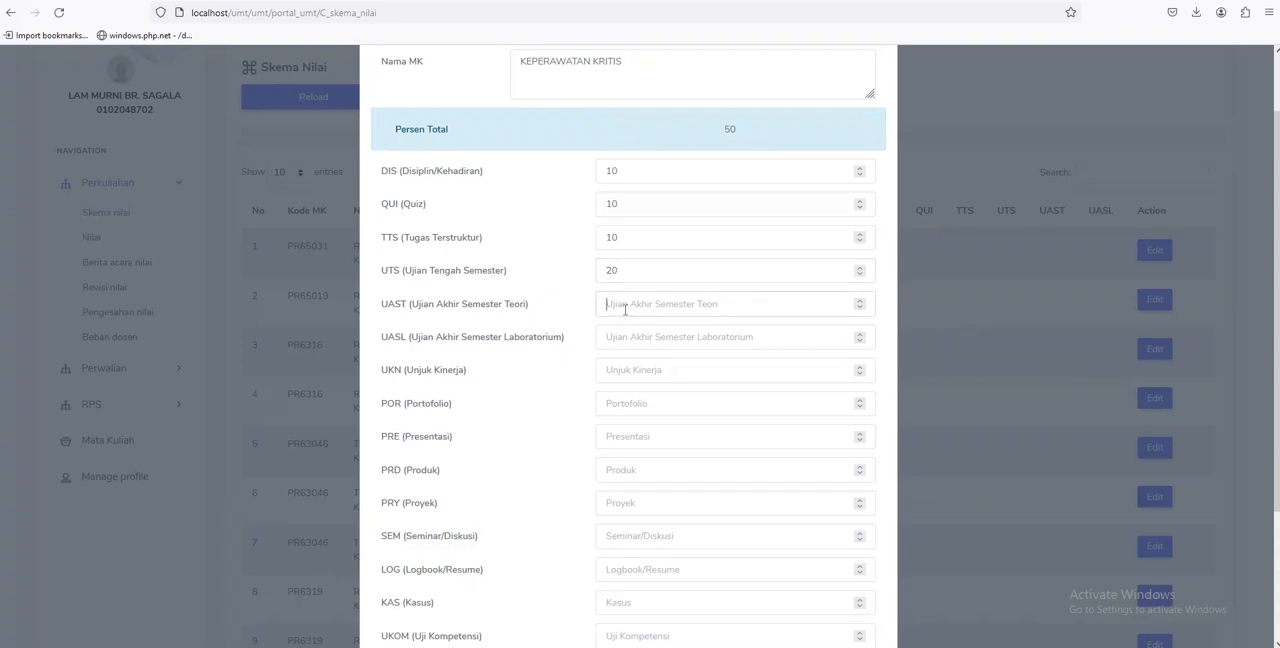
text(25)
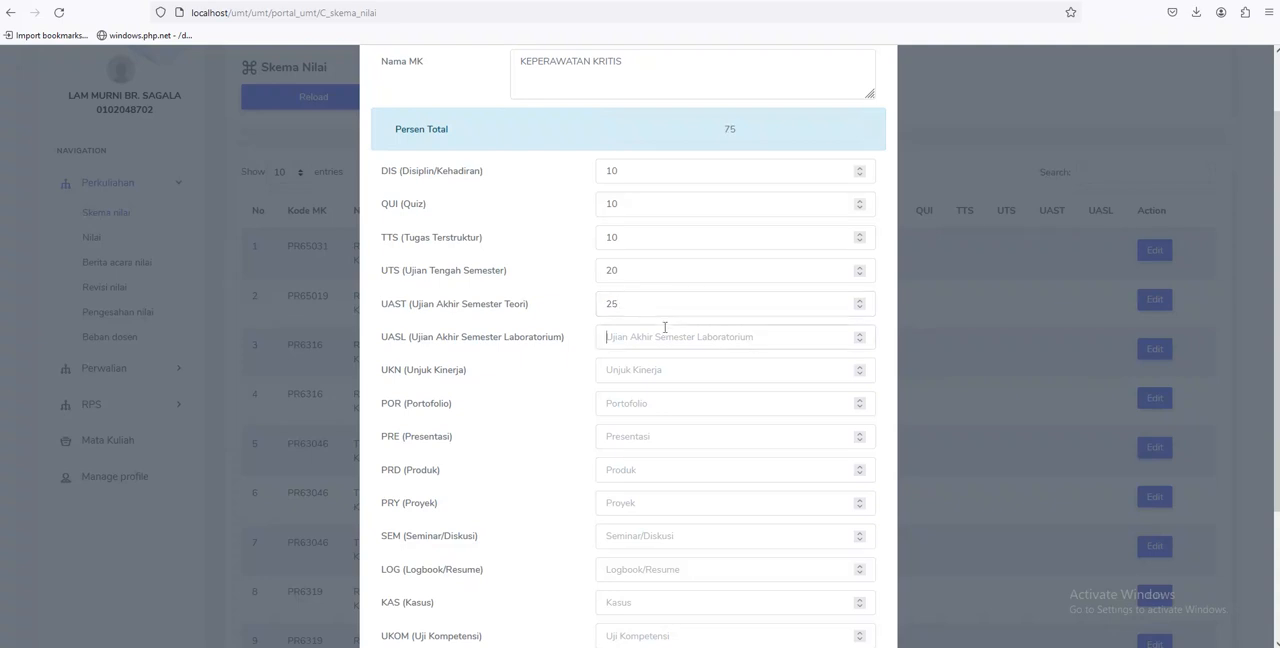
click(664, 327)
text(25)
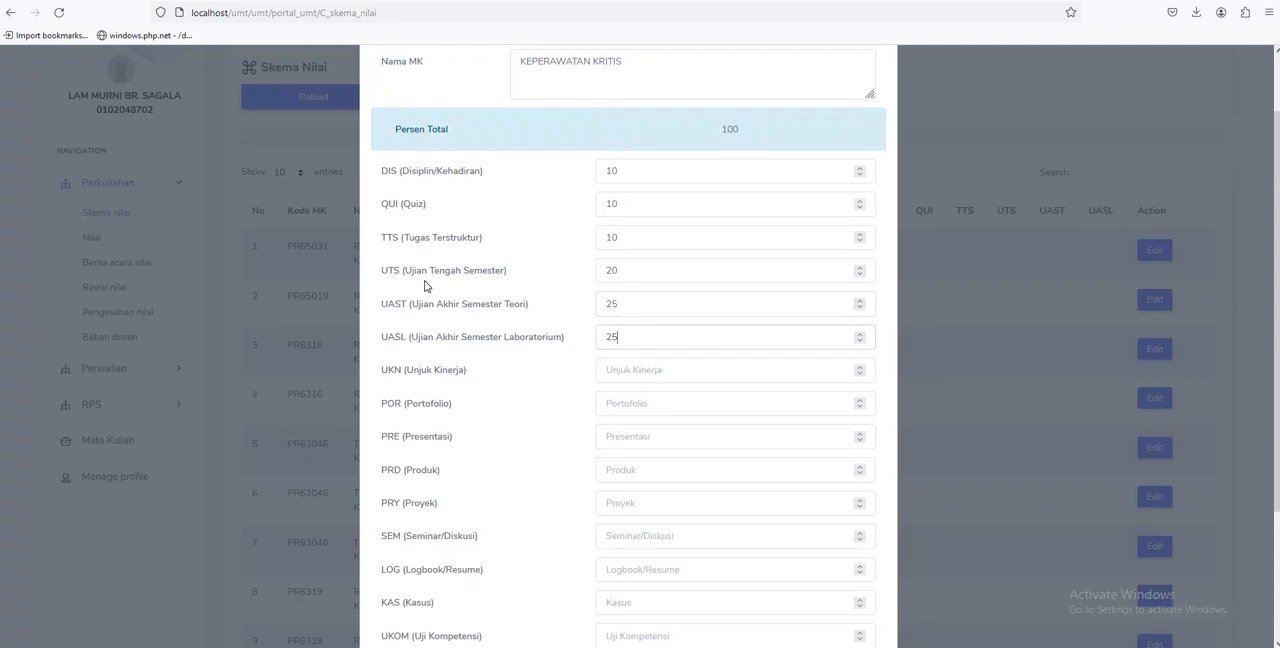
Review the entered weights and the Persen Total, and save the grade scheme
scroll(451, 305, down, 2)
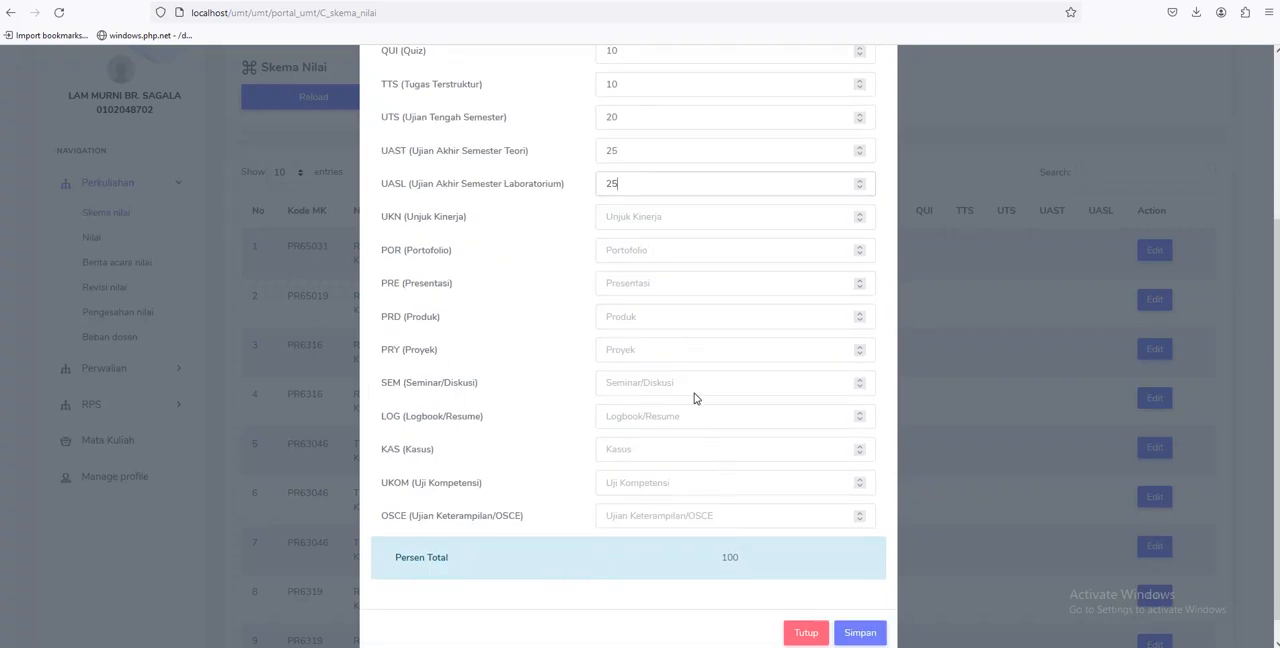
scroll(615, 440, up, 2)
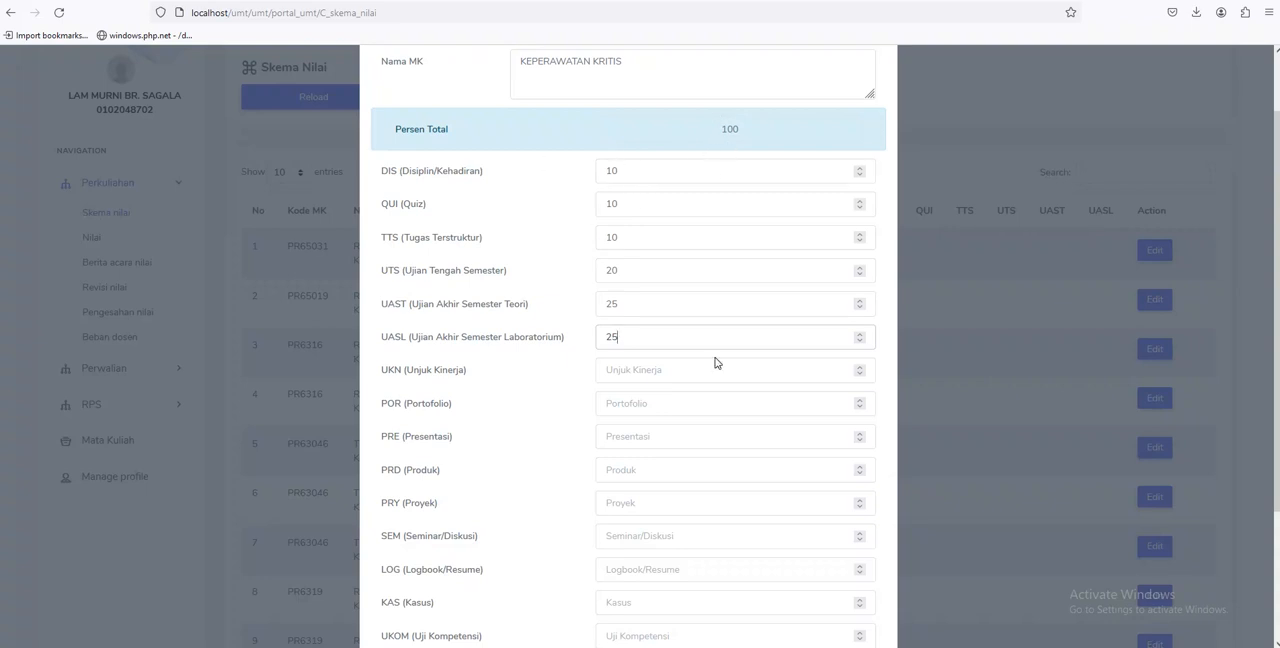
scroll(714, 360, down, 2)
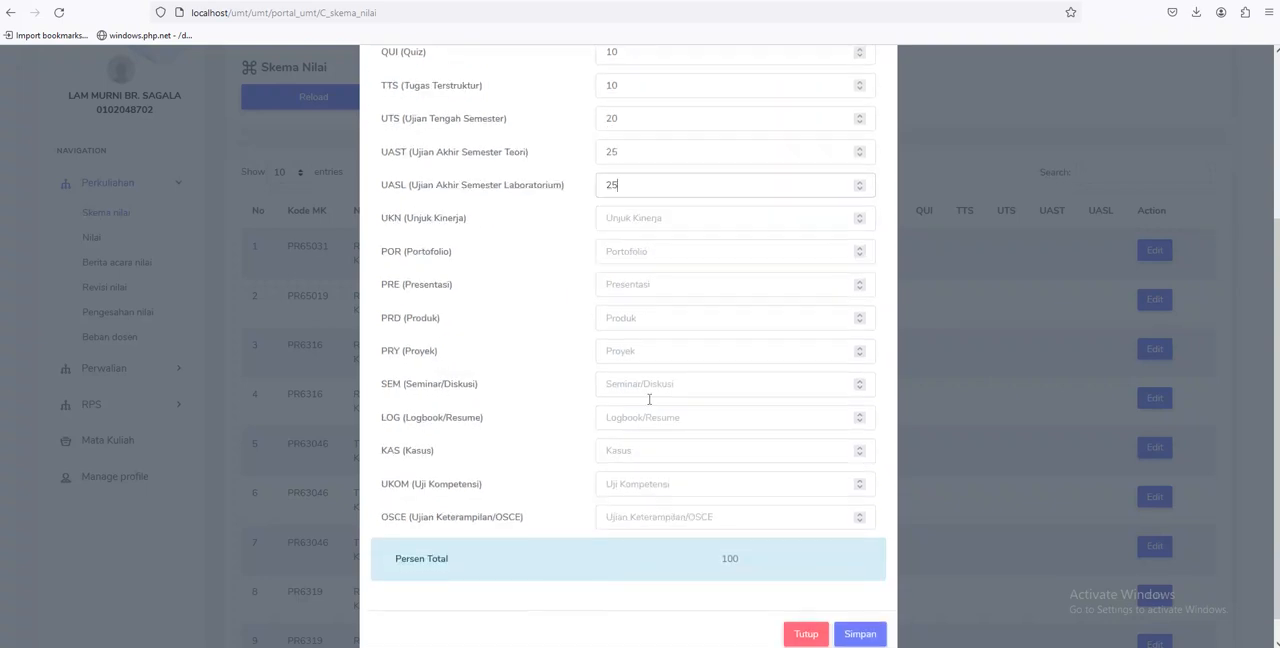
scroll(650, 400, up, 3)
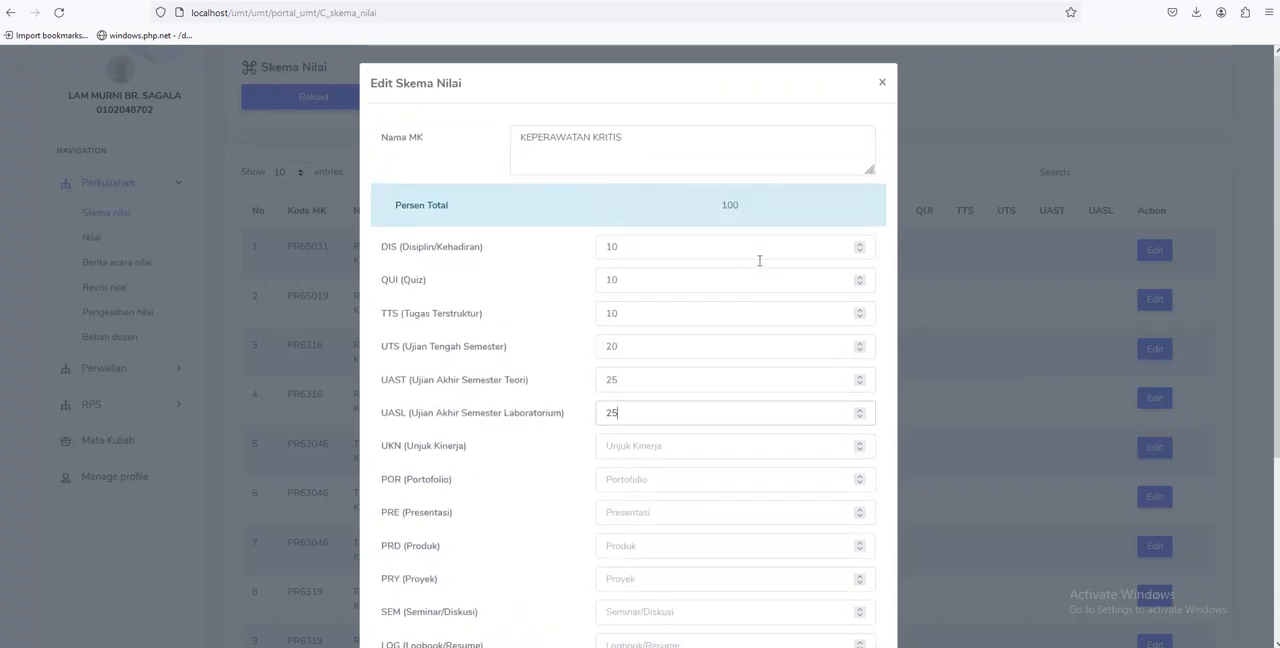
scroll(740, 400, down, 3)
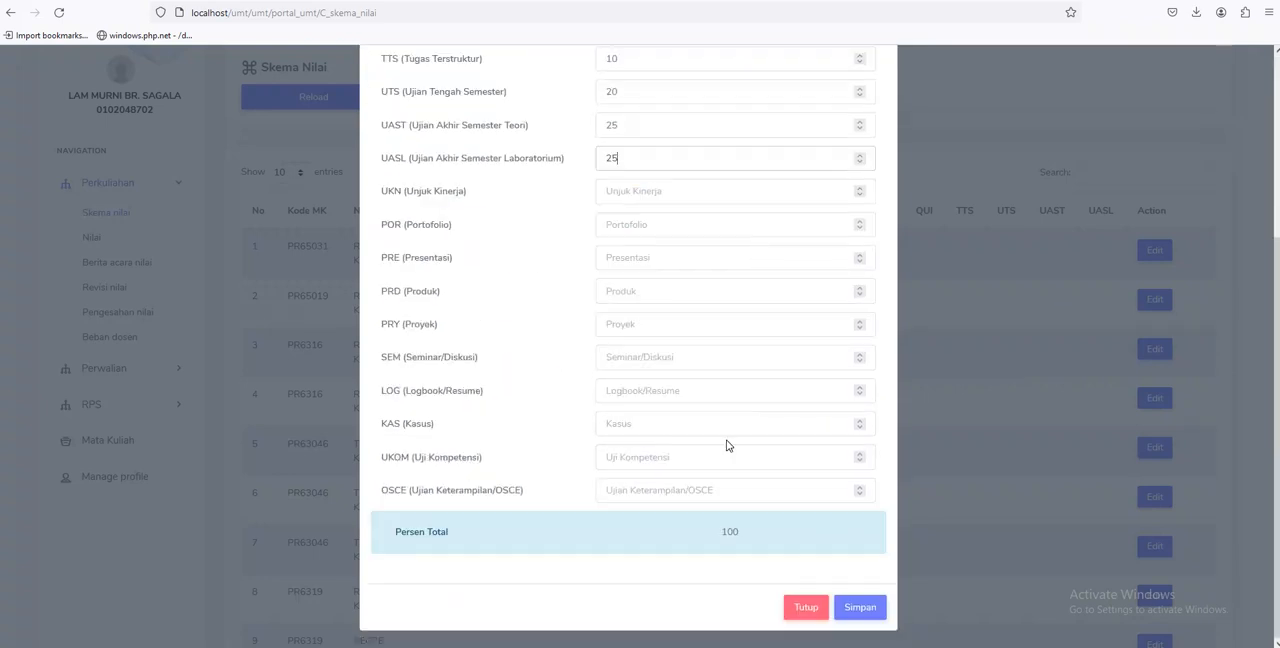
click(849, 610)
Check the saved component weights of the two PR6316 KEPERAWATAN KRITIS classes in the scheme table
scroll(537, 371, down, 3)
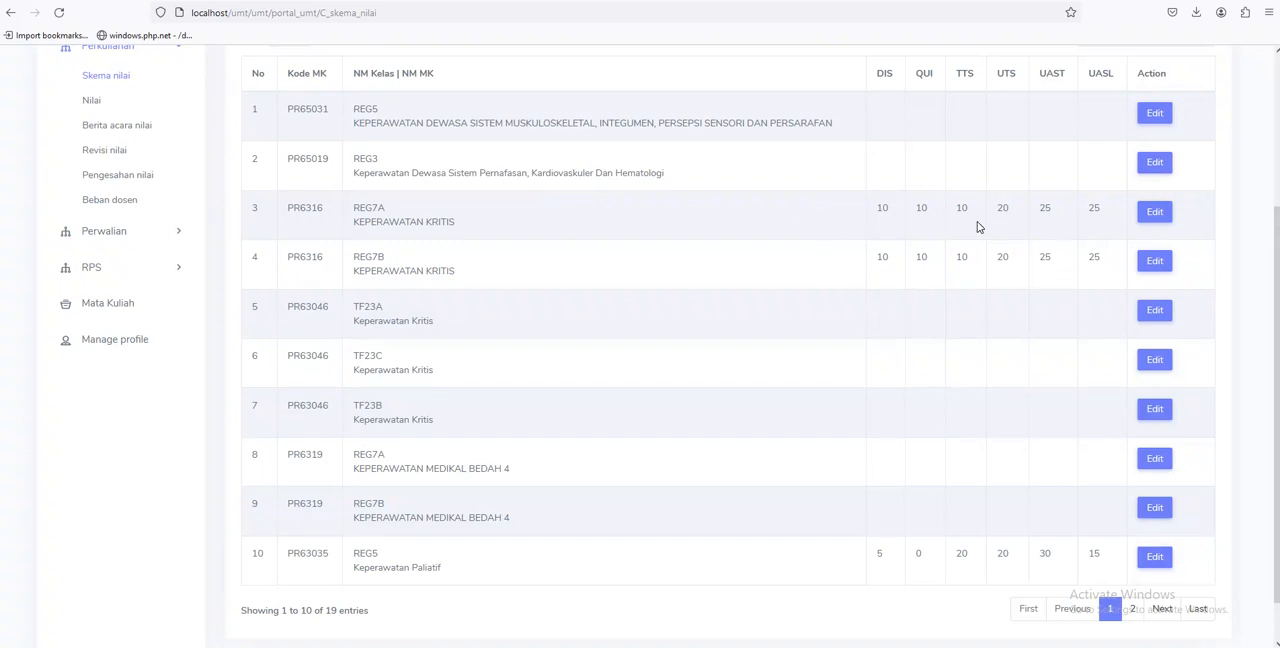
scroll(284, 227, up, 2)
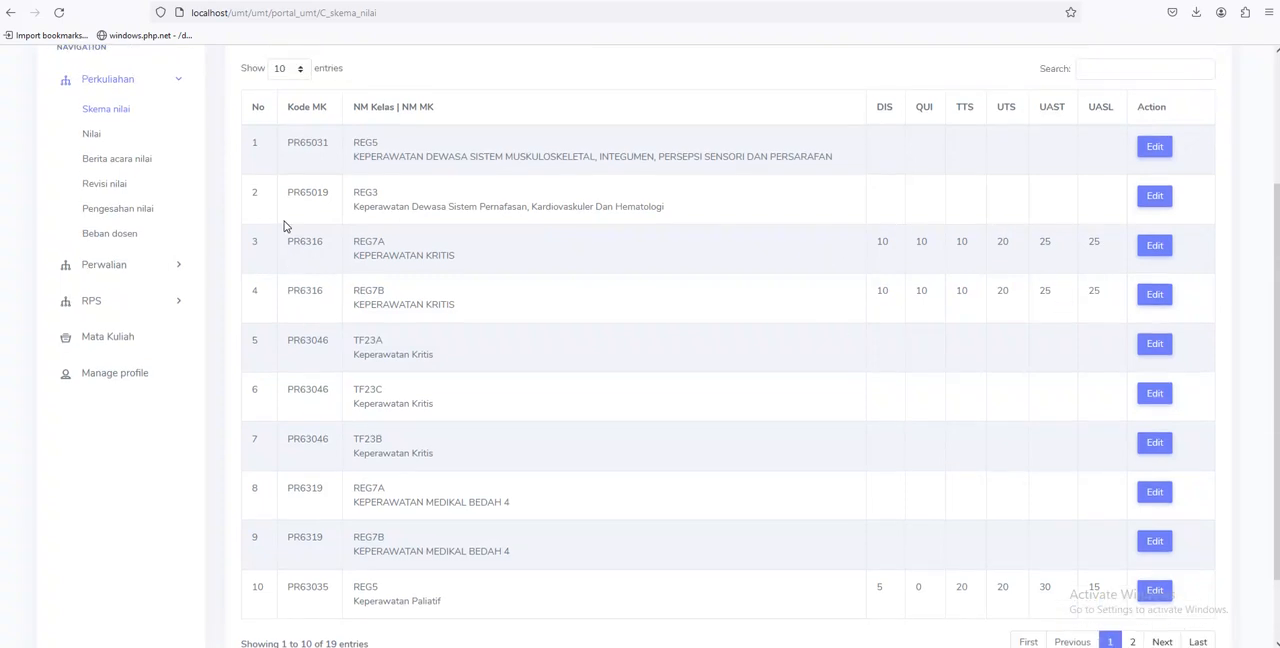
scroll(290, 245, up, 2)
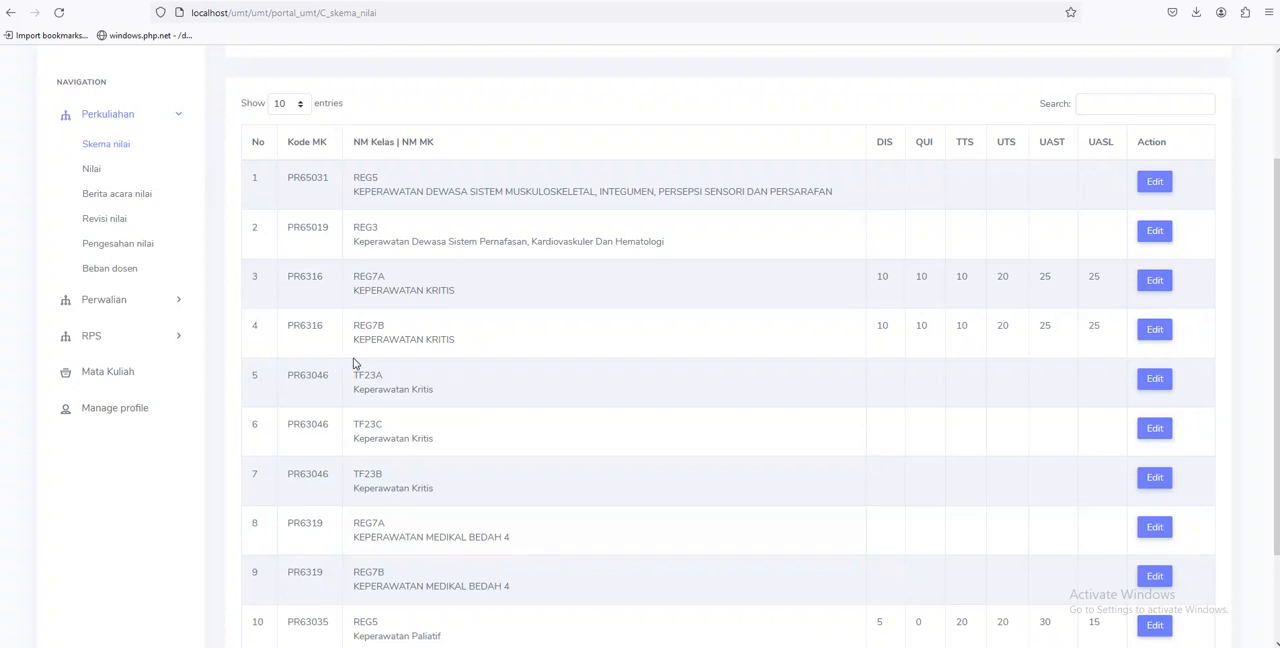
Go to the Nilai page and choose the class REG7A - KEPERAWATAN KRITIS
click(90, 171)
click(462, 194)
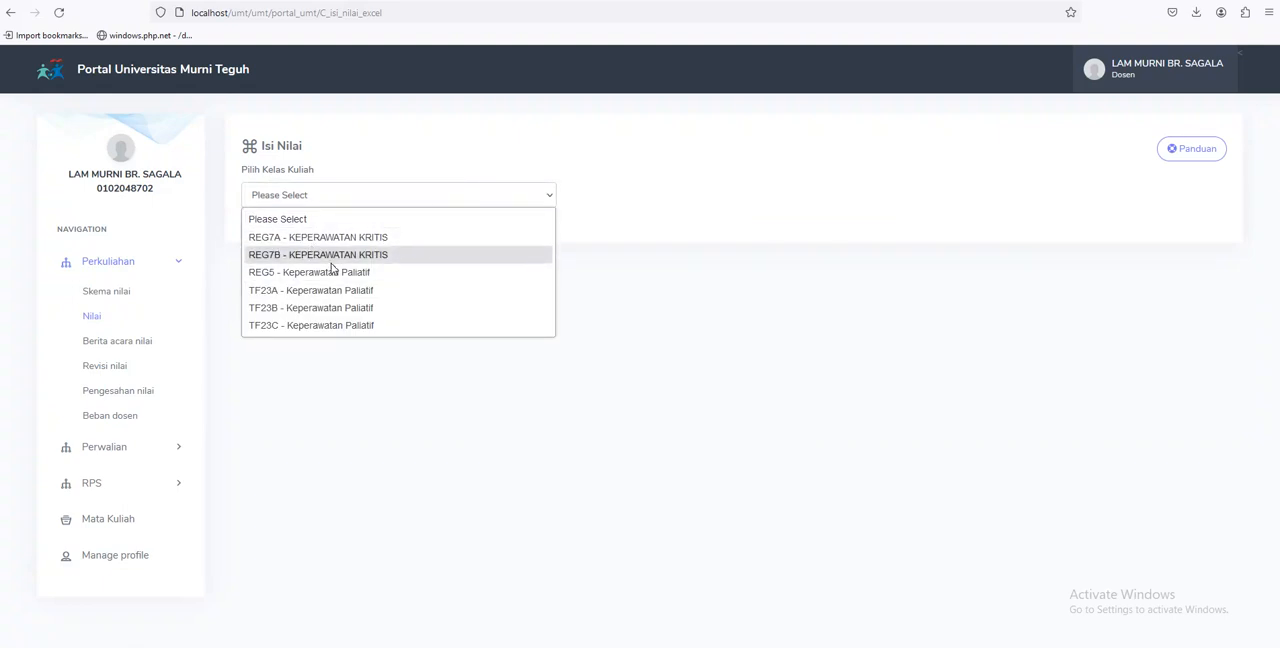
click(430, 242)
Examine the class's student list, including its entry count and last page, and the available grade actions, ending on page 1
scroll(456, 320, down, 3)
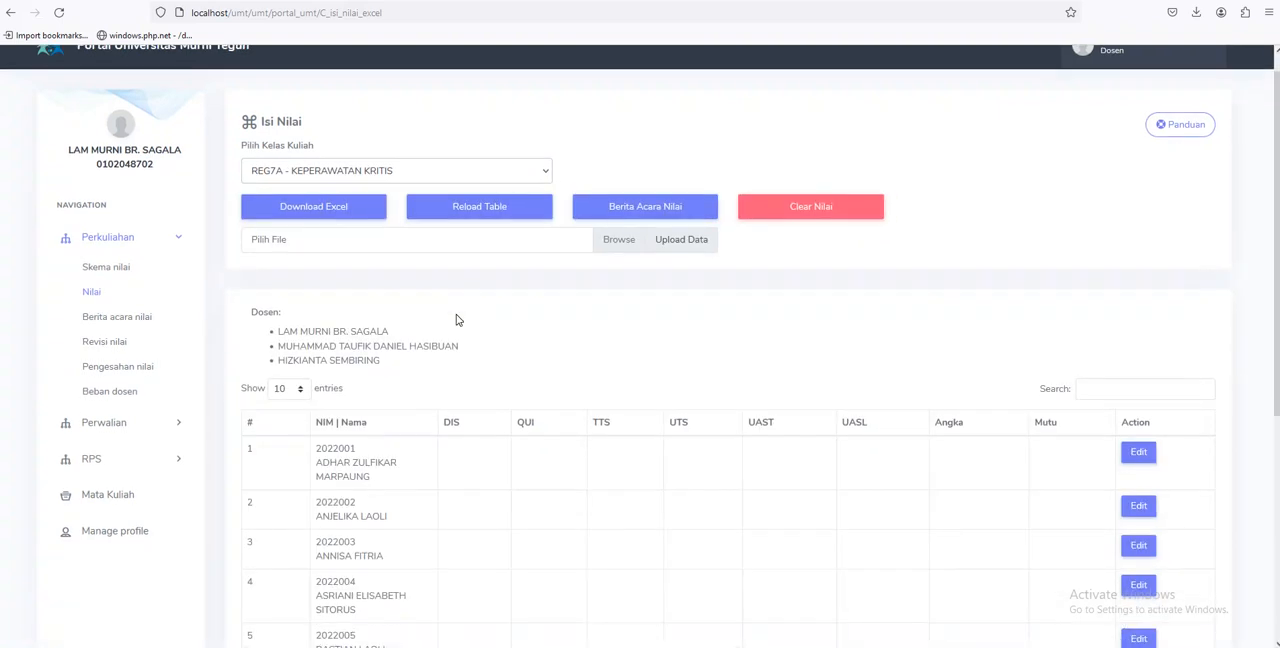
scroll(456, 320, down, 2)
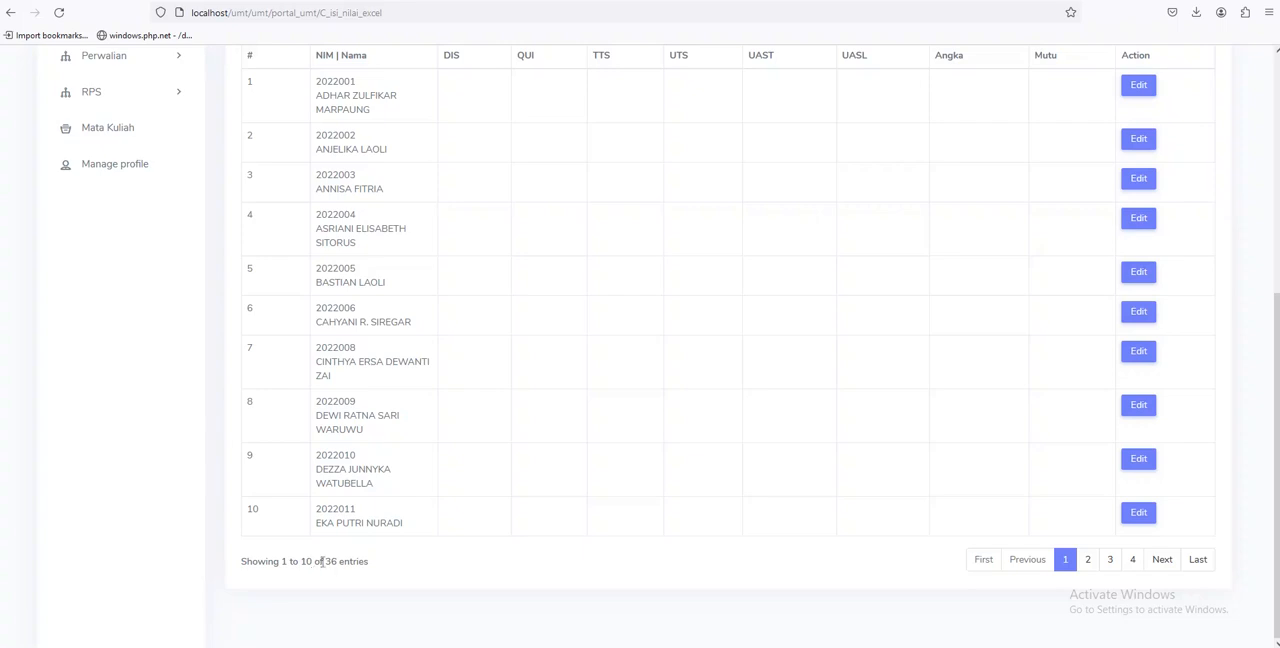
drag(323, 562, 339, 562)
click(1132, 560)
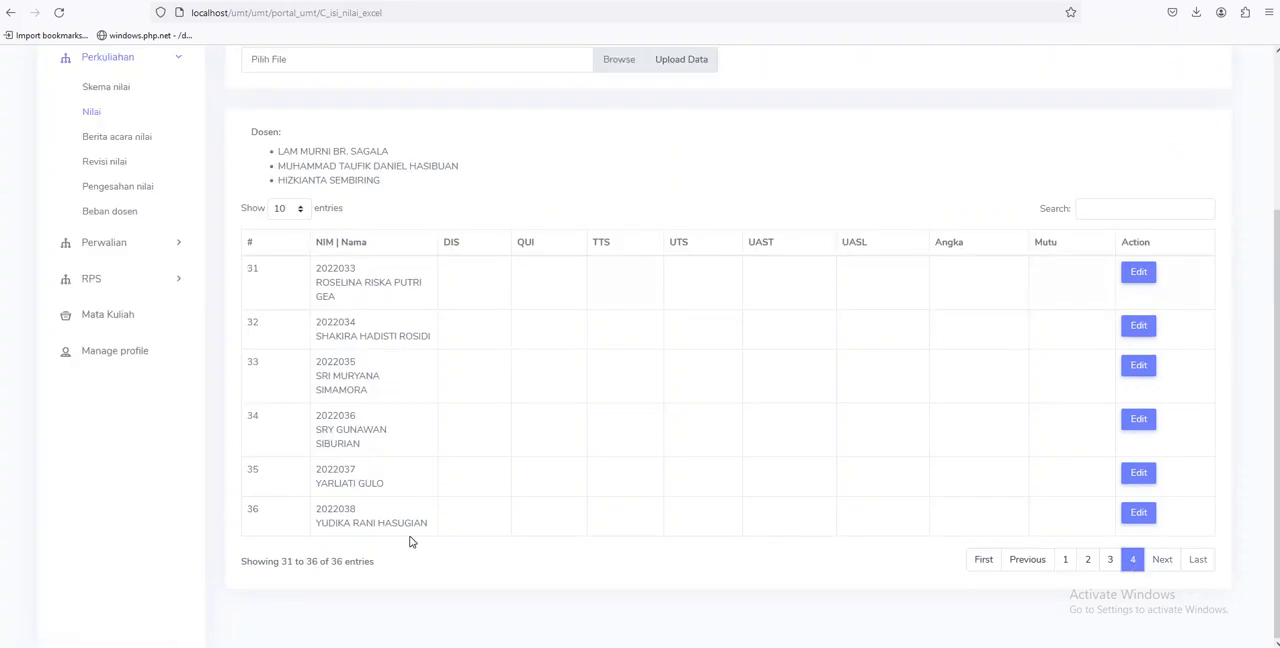
click(1065, 560)
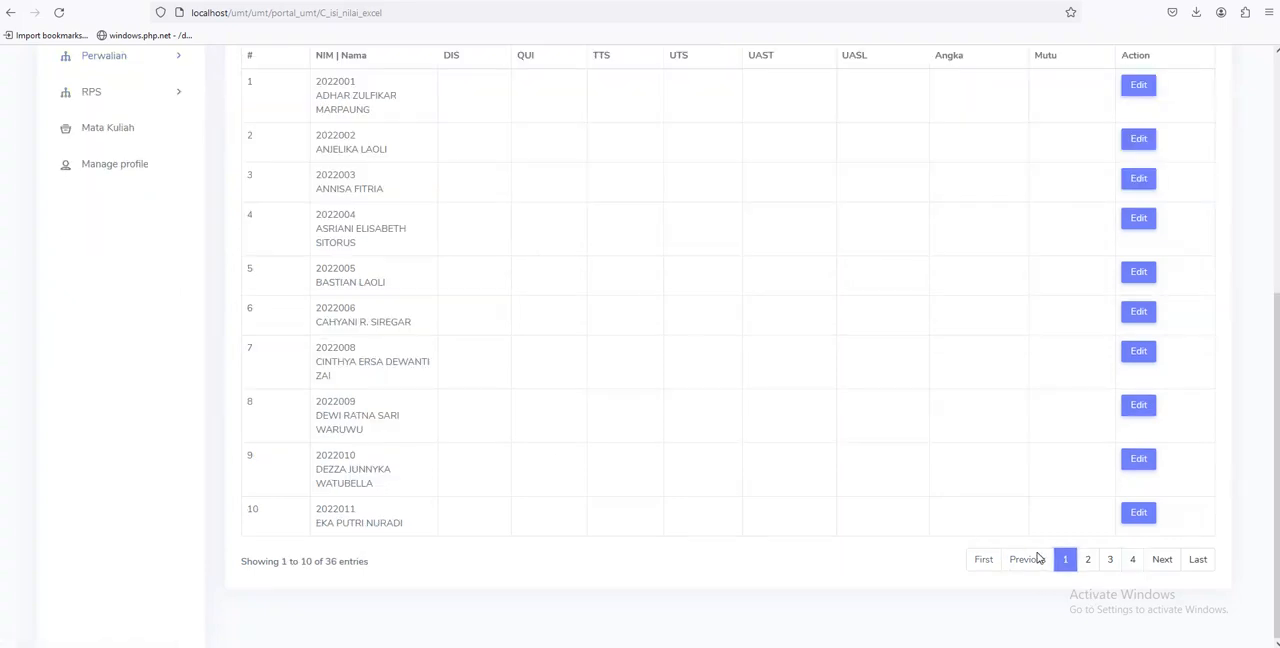
scroll(753, 548, up, 1)
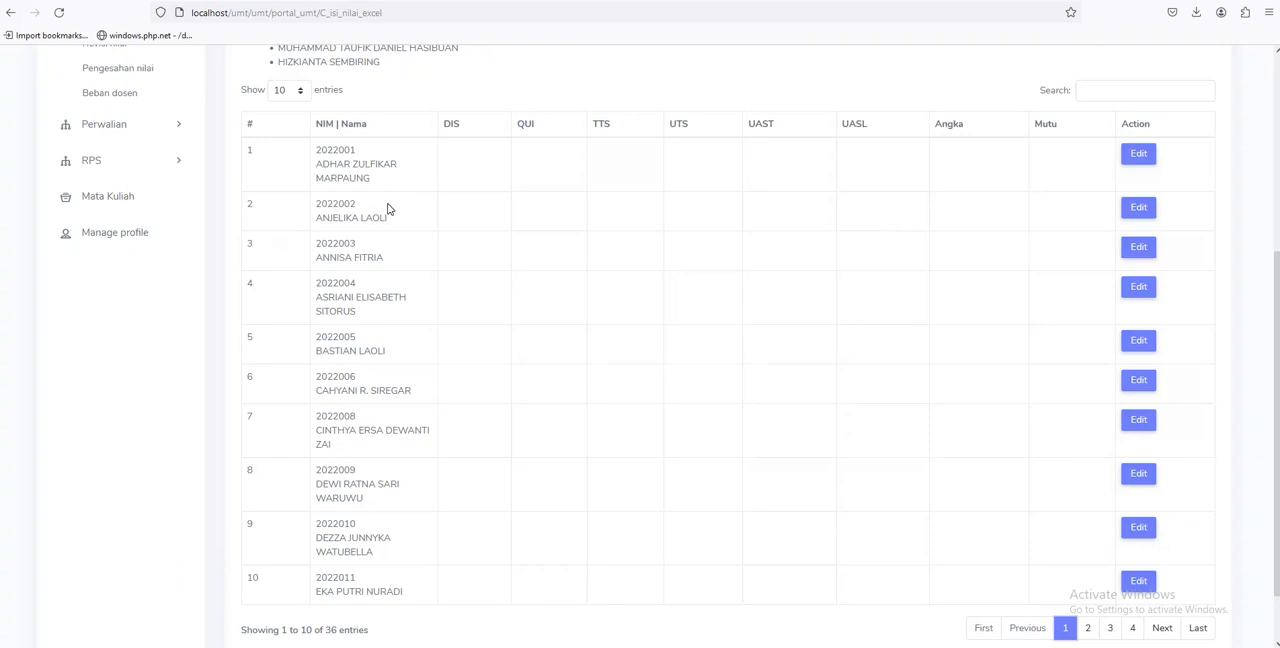
scroll(389, 209, up, 3)
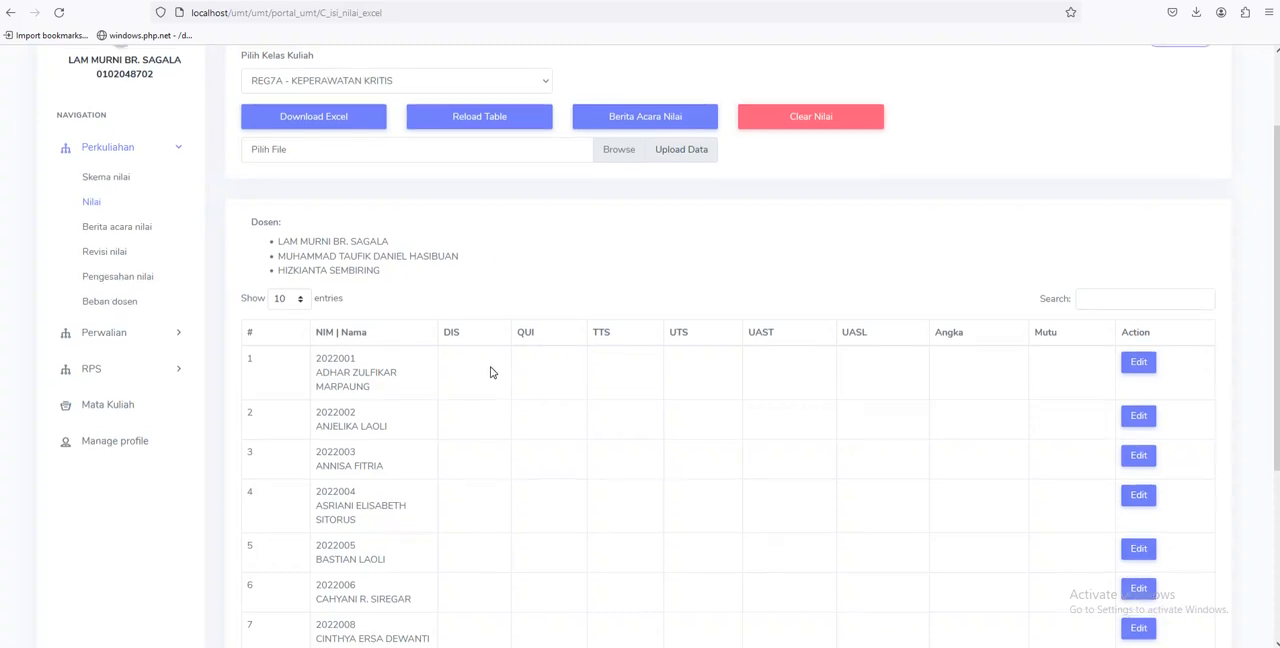
scroll(491, 371, up, 2)
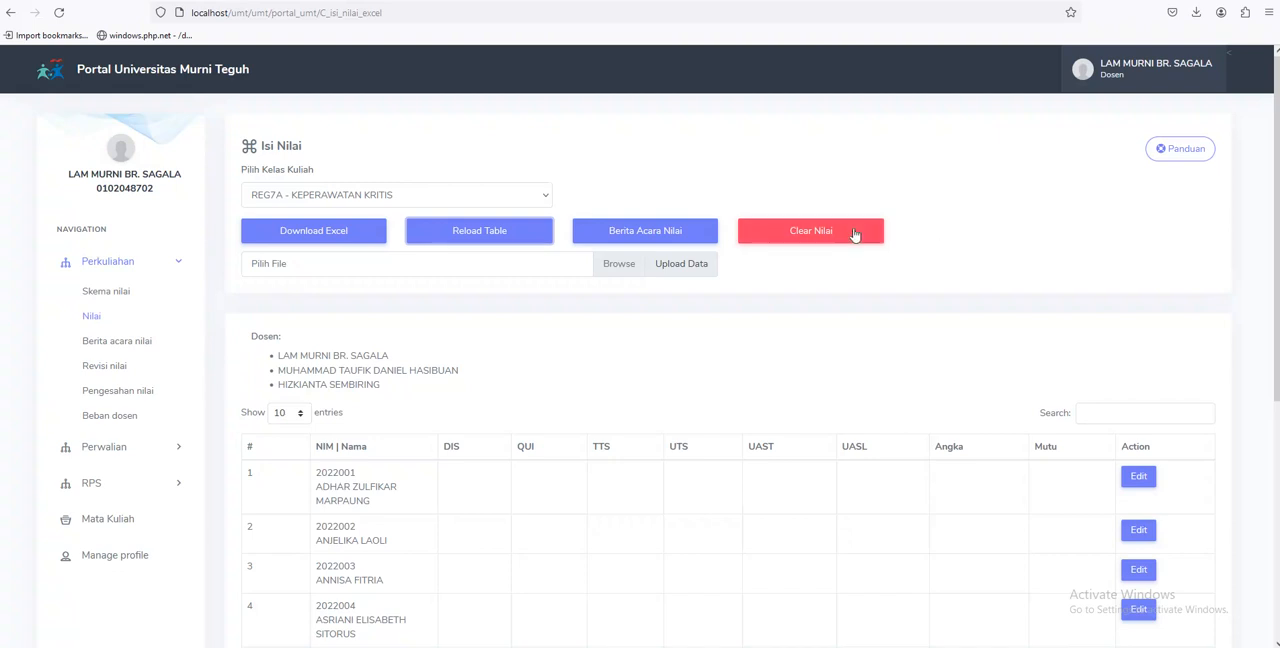
Open the grade form of the first student in REG7A and enter DIS 15, QUI 56 and TTS 45
scroll(900, 260, down, 2)
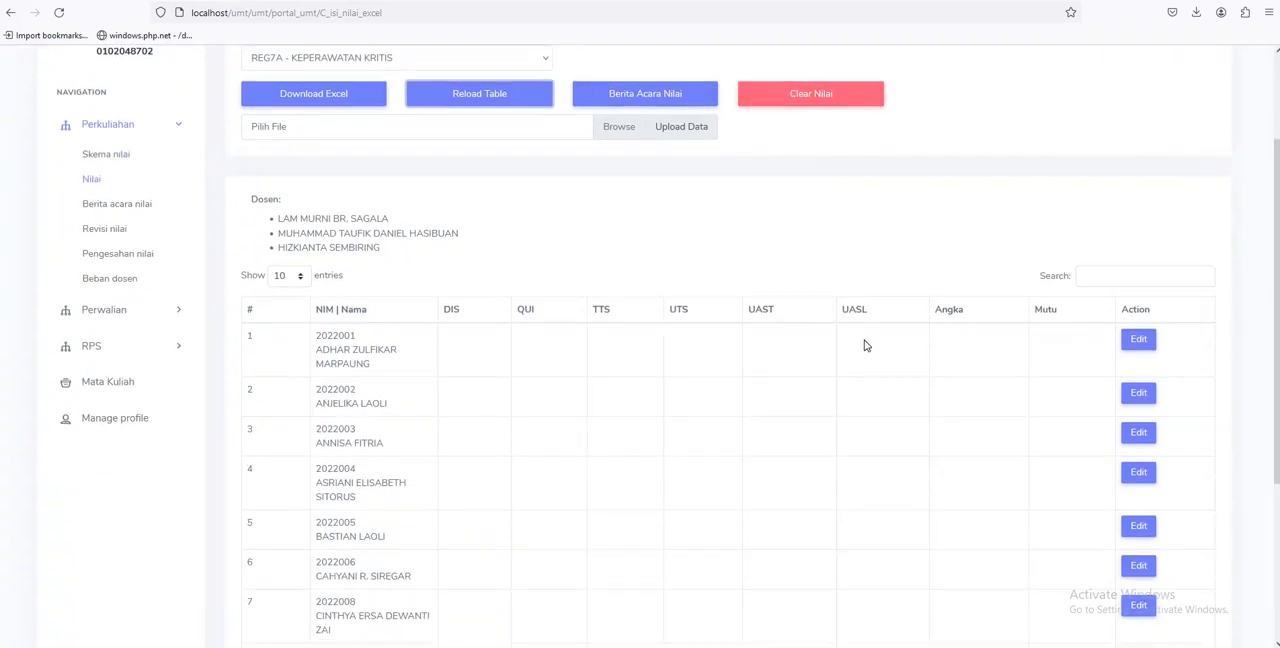
click(1138, 339)
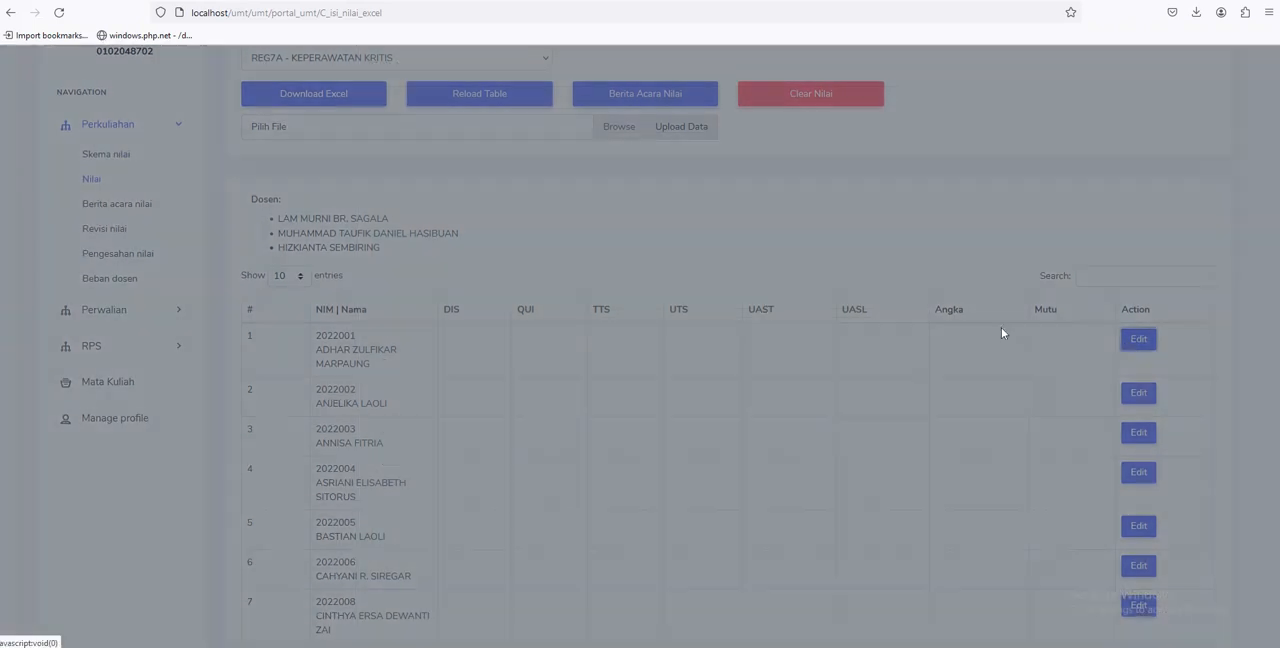
click(716, 346)
text(15)
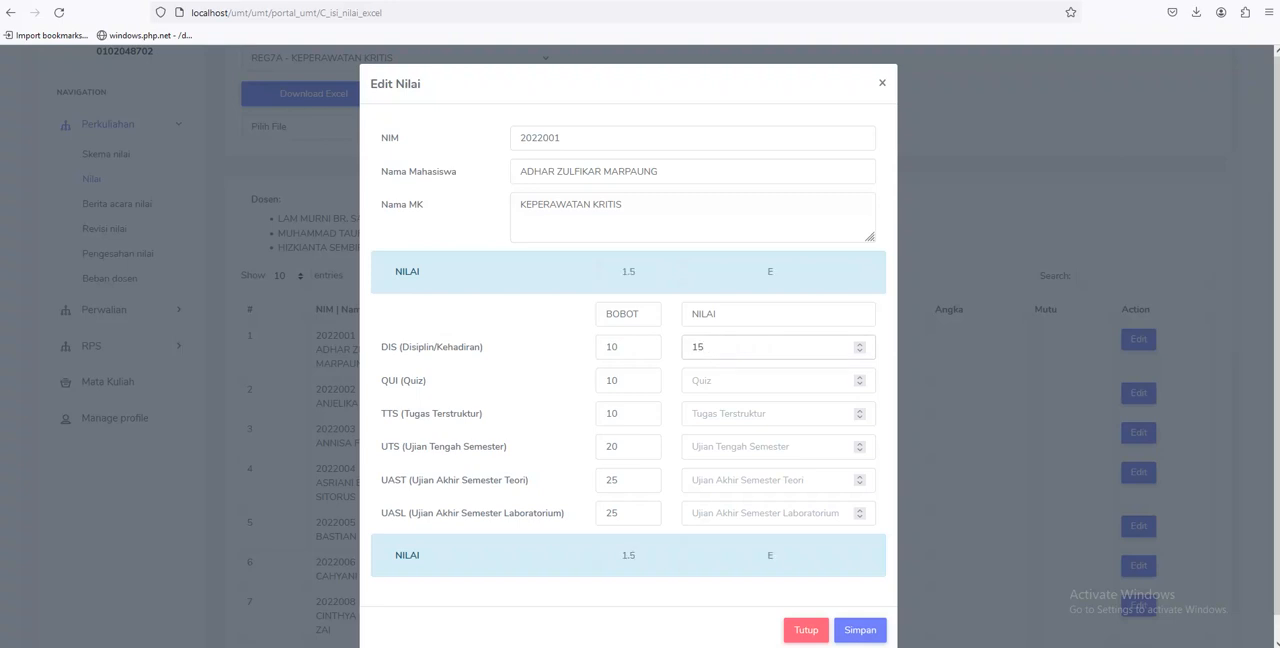
key(Tab)
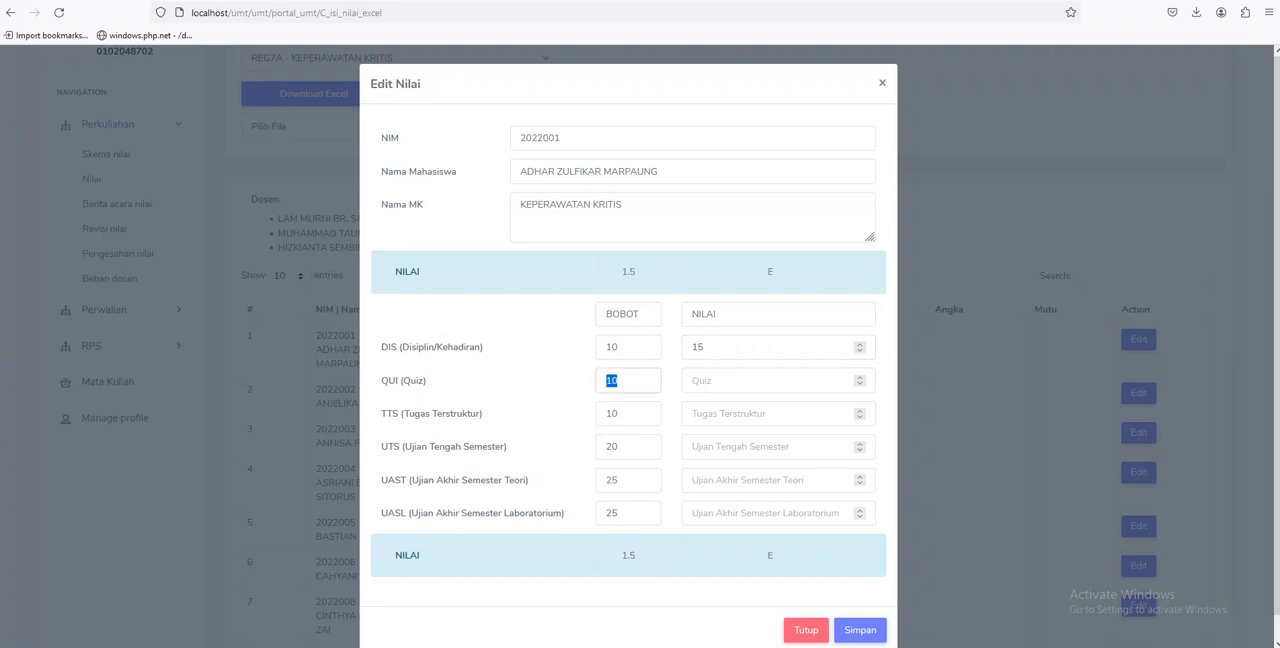
click(731, 388)
text(56)
click(733, 413)
text(453)
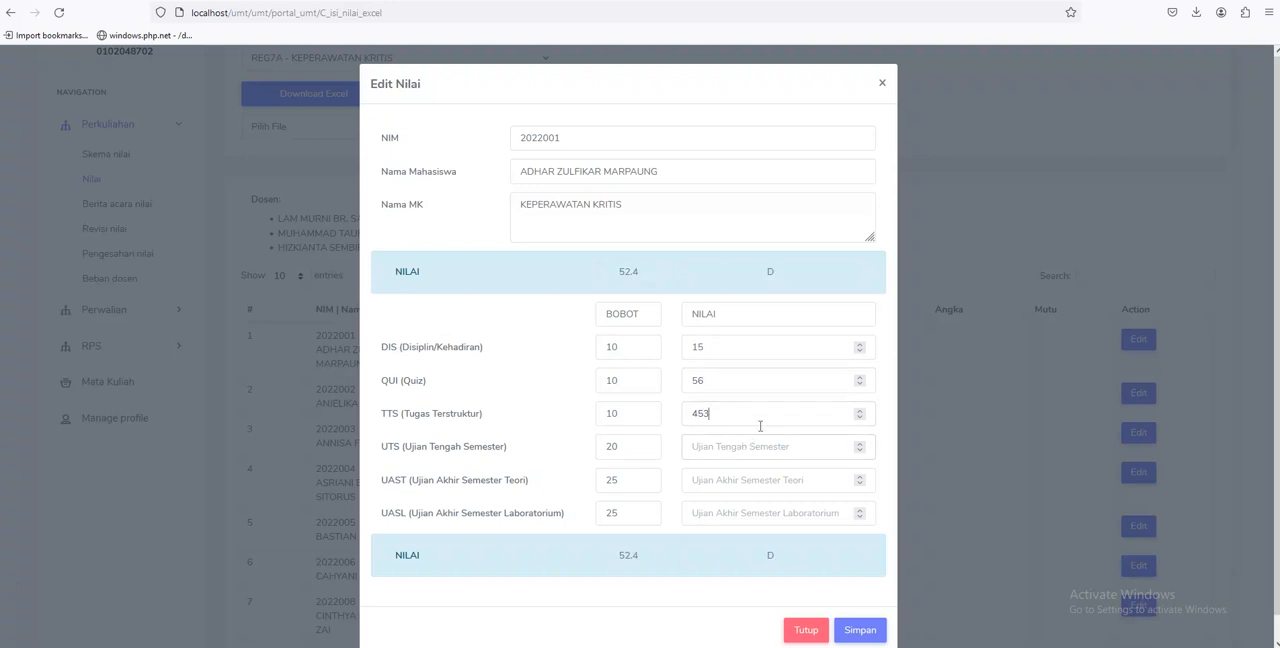
key(BackSpace)
Enter UTS 54, UAST 56 and UASL 43 for the first student and save the grades
text(54)
click(723, 480)
text(56)
click(725, 514)
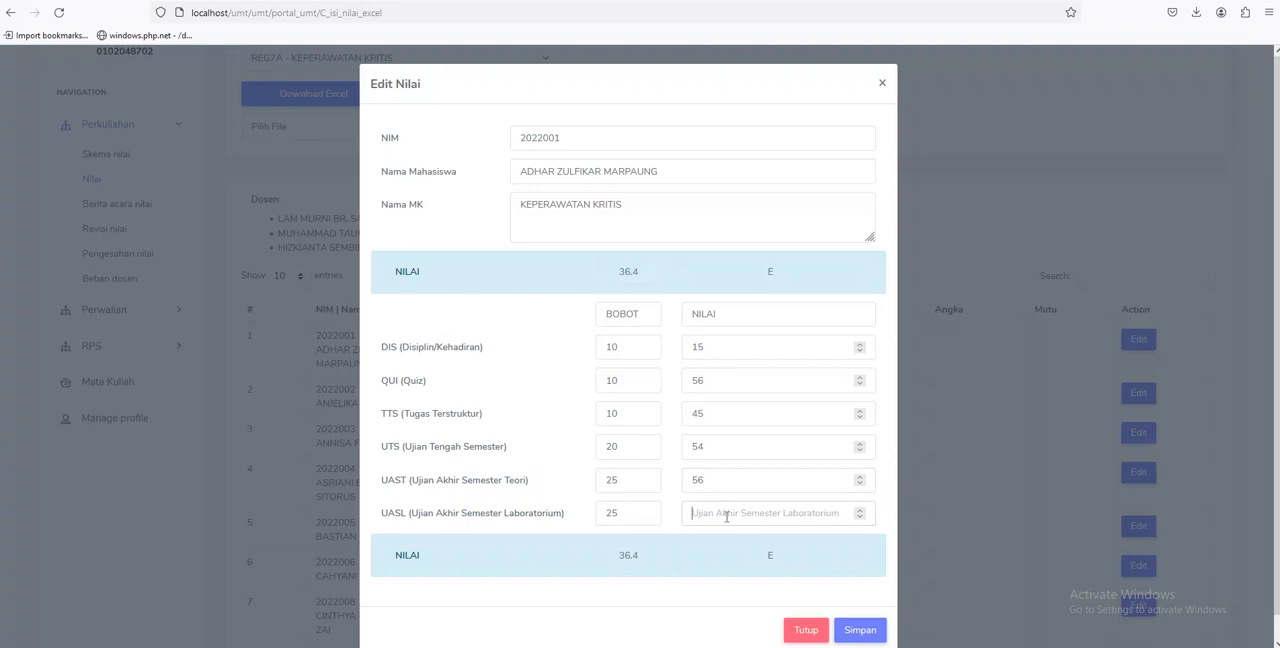
text(43)
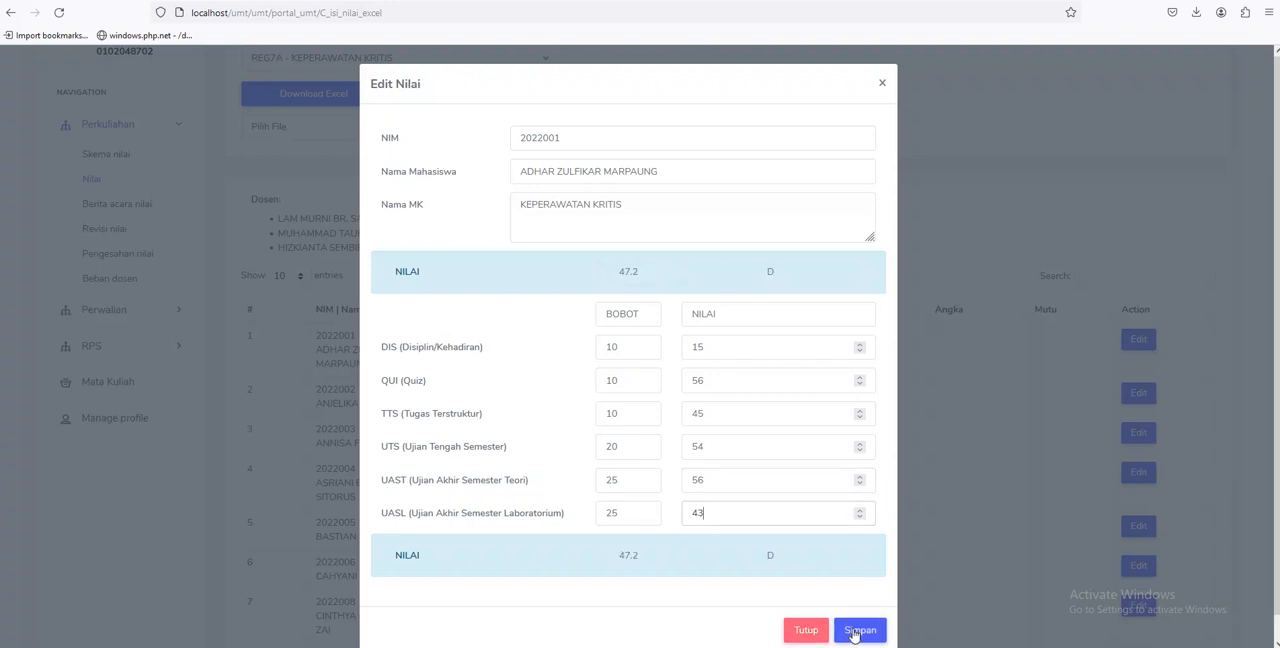
click(856, 631)
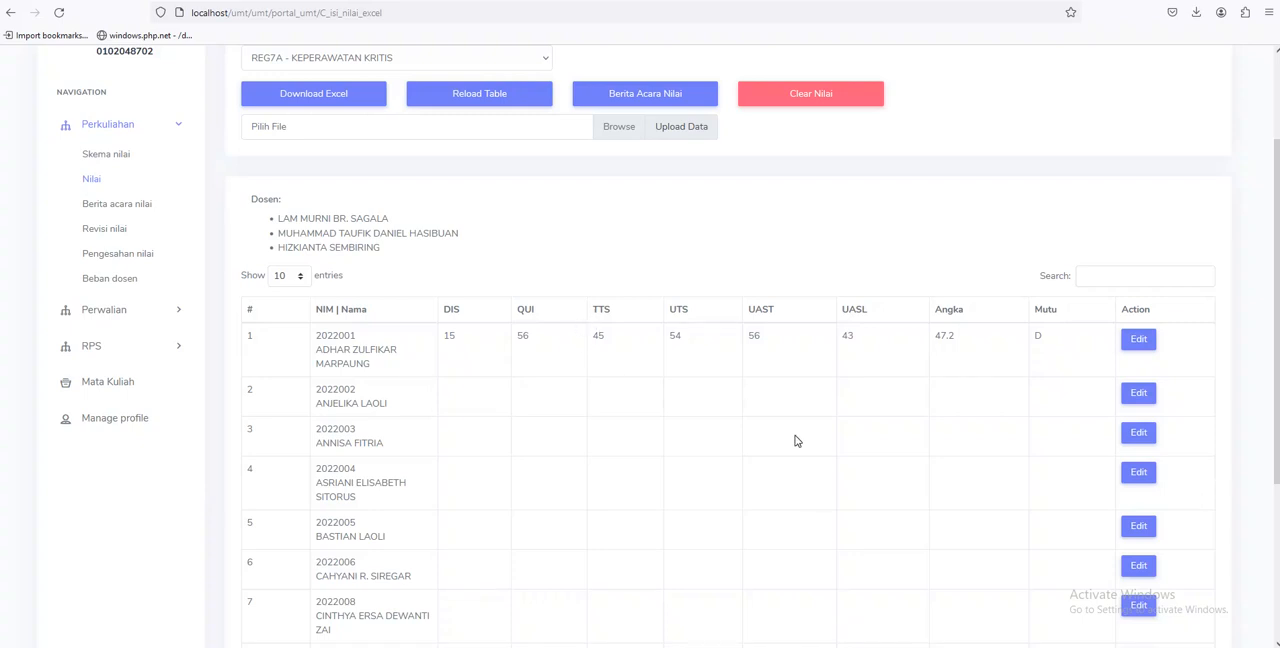
Clear all grade data of the REG7A - KEPERAWATAN KRITIS class and confirm the deletion
scroll(797, 441, up, 1)
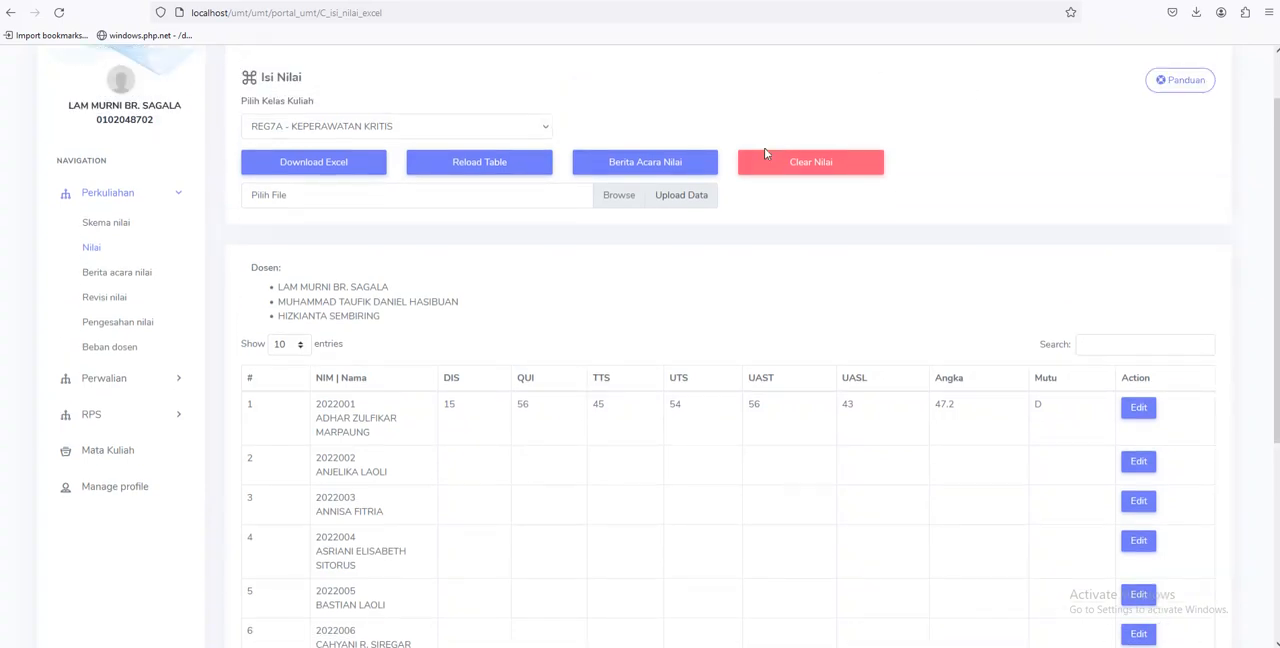
click(803, 166)
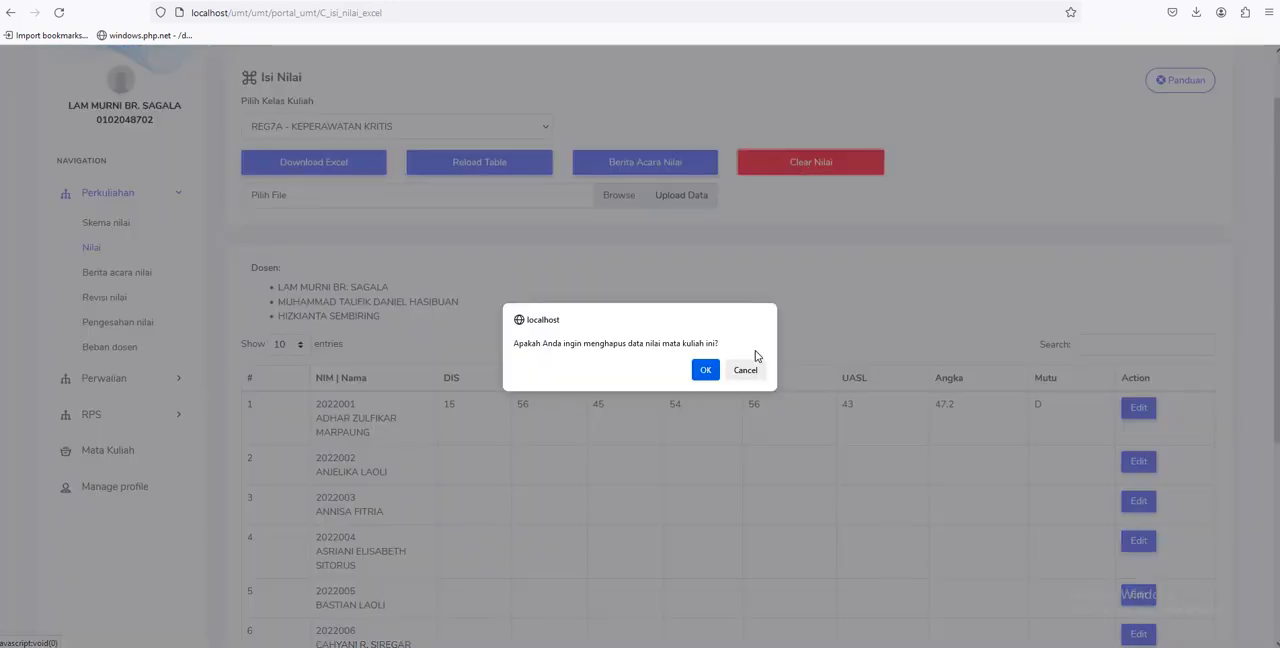
click(708, 372)
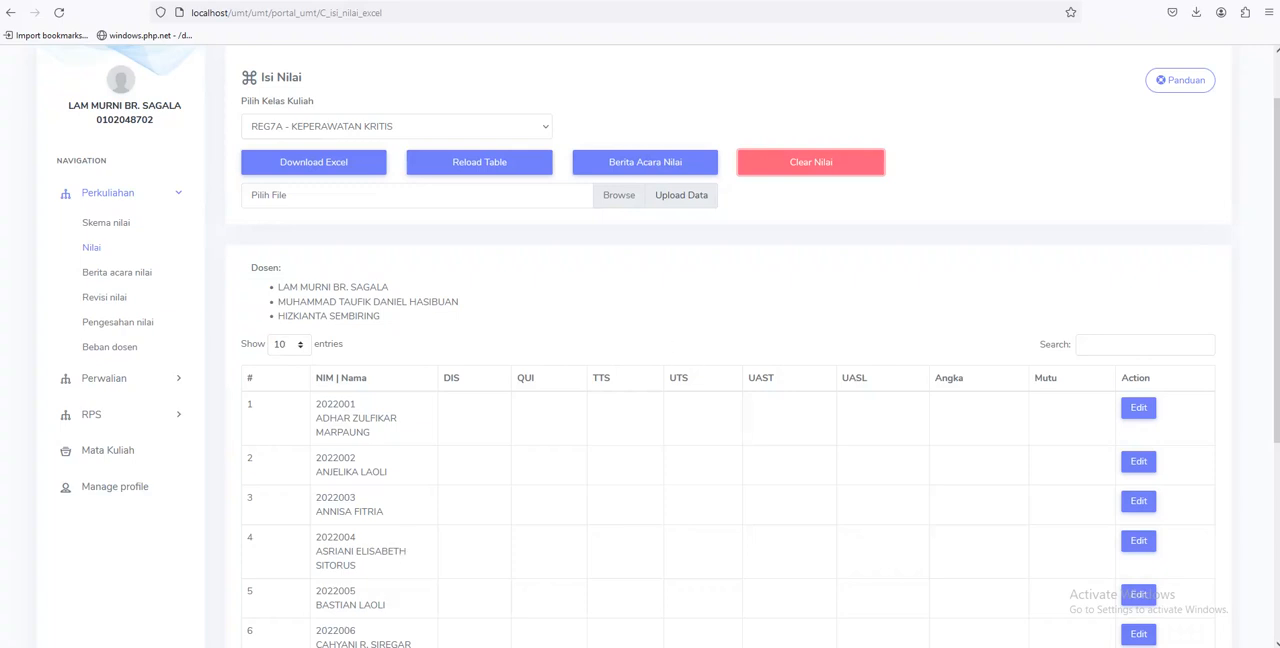
Switch to the Notepad notes, read step 6 about the Excel form for filling in grades, and return to the portal
click(245, 645)
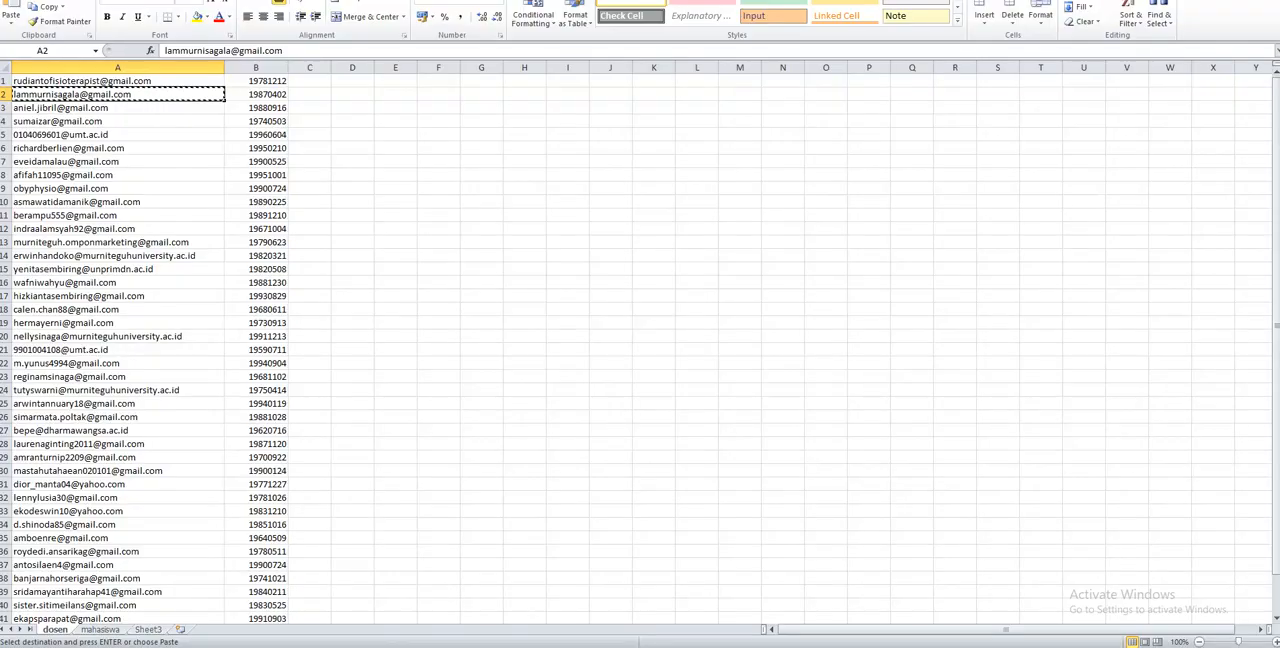
click(248, 646)
click(278, 646)
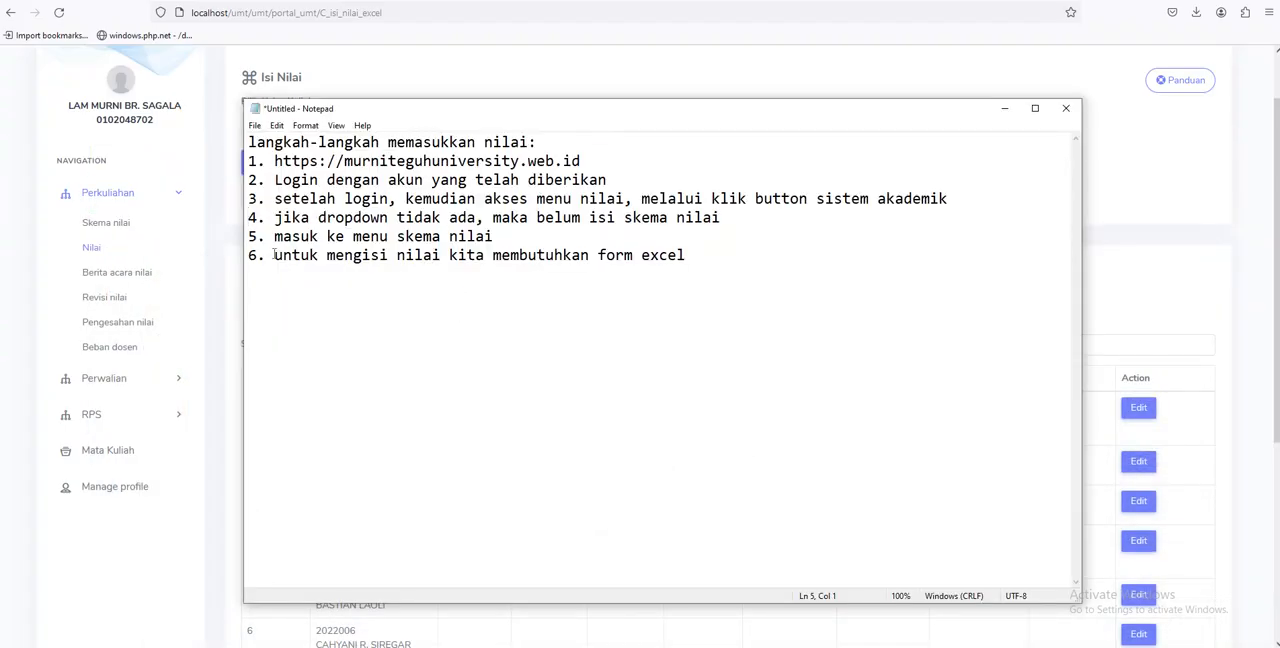
drag(274, 255, 701, 259)
click(707, 260)
click(278, 646)
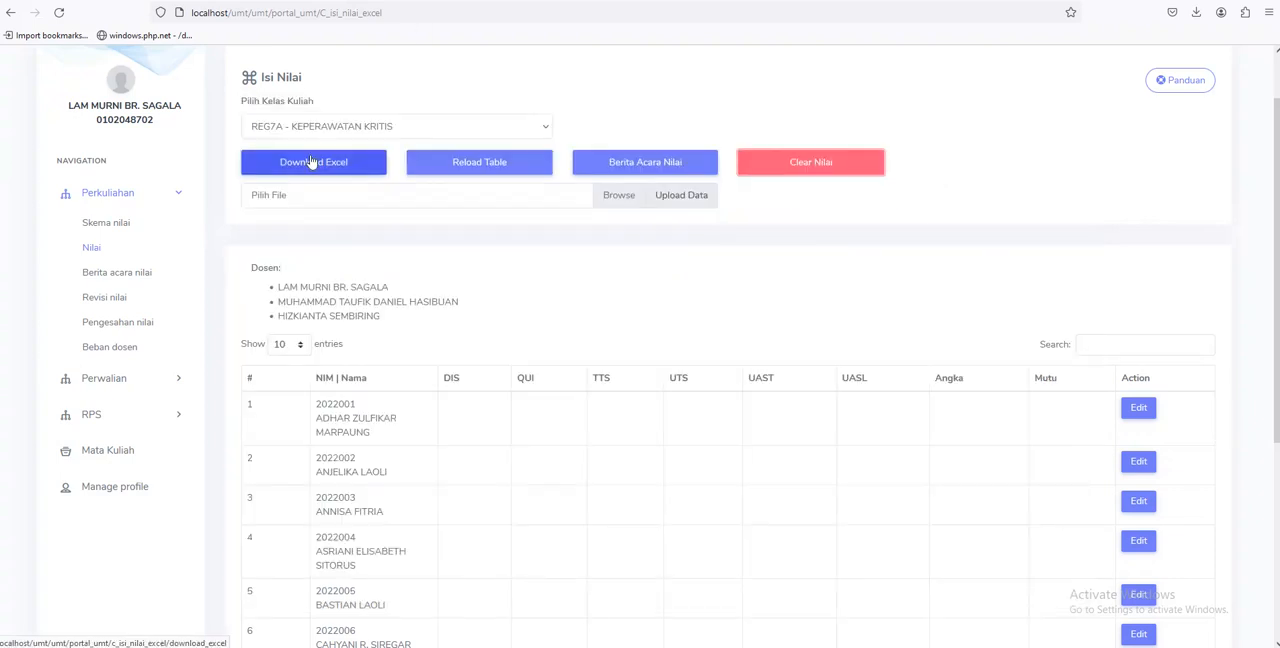
Show the class REG7B - KEPERAWATAN KRITIS and switch back to REG7A - KEPERAWATAN KRITIS
click(403, 127)
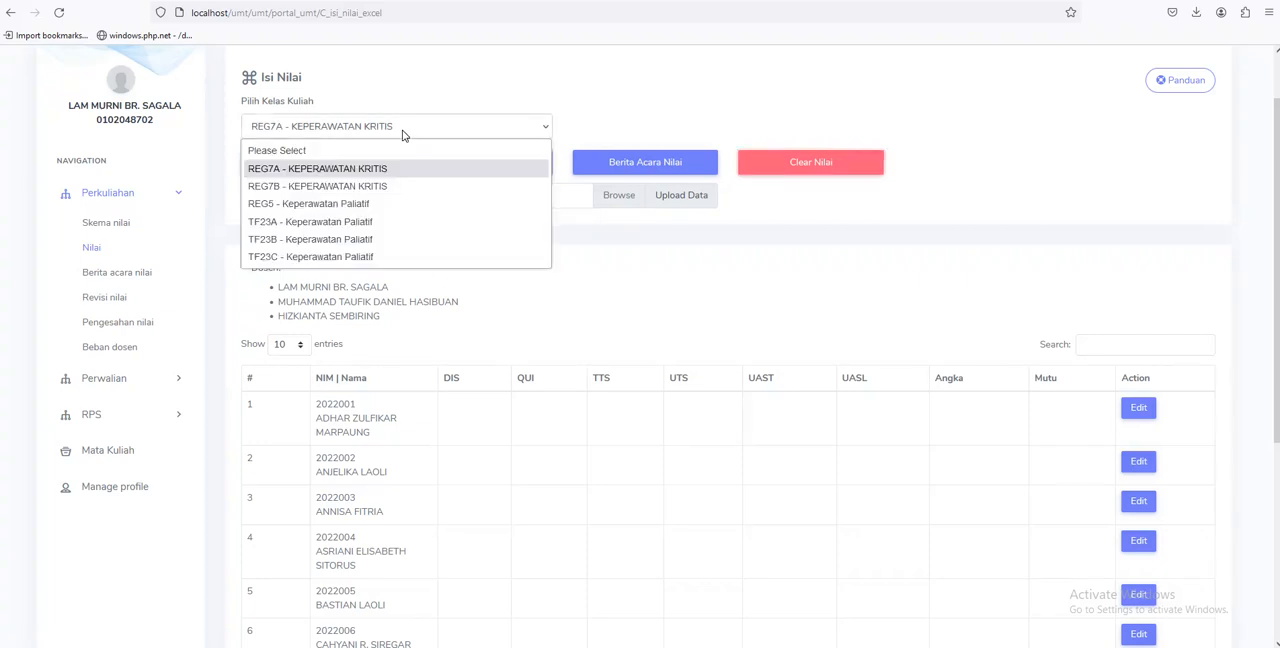
click(375, 186)
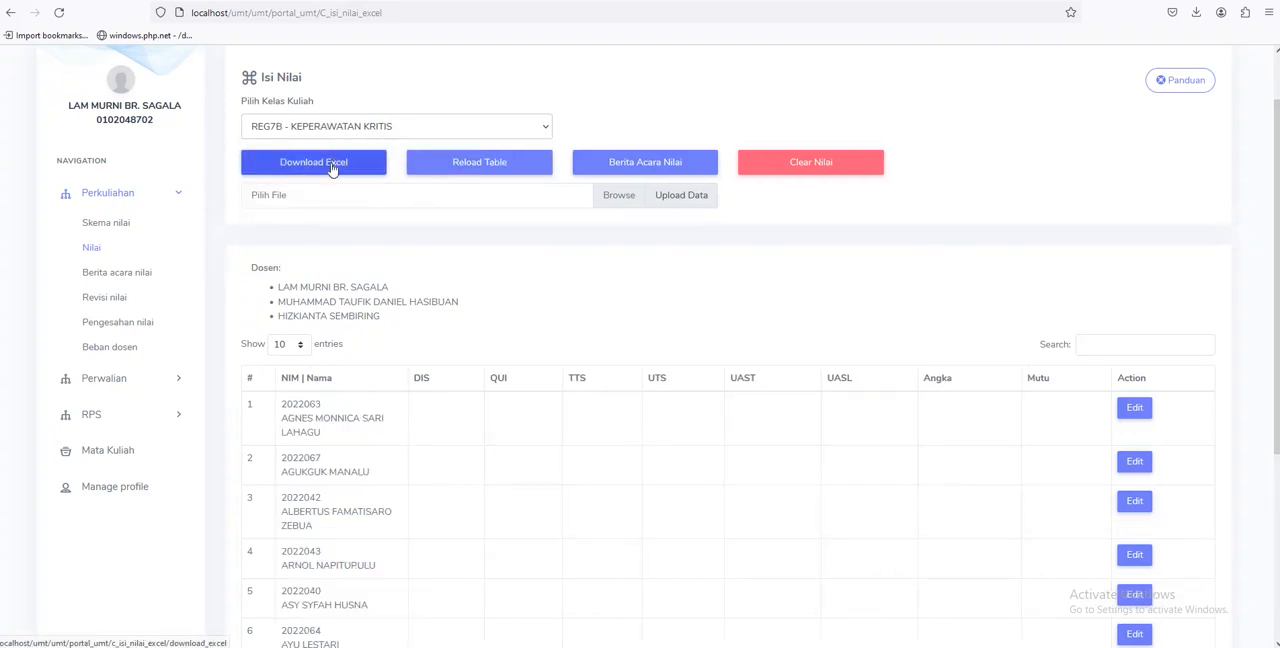
click(400, 126)
click(390, 166)
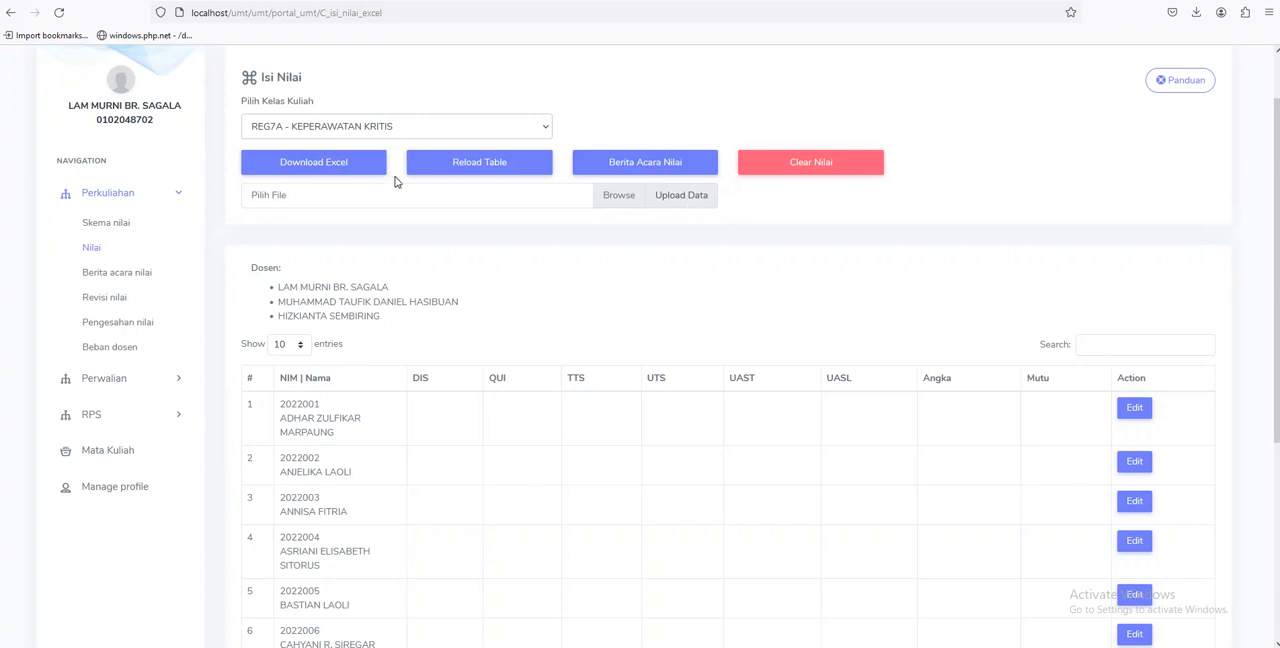
Download the class's Excel grade form, open 20231 REG7A KEPERAWATAN KRITIS.xlsx and compare it with the portal's student list
click(313, 170)
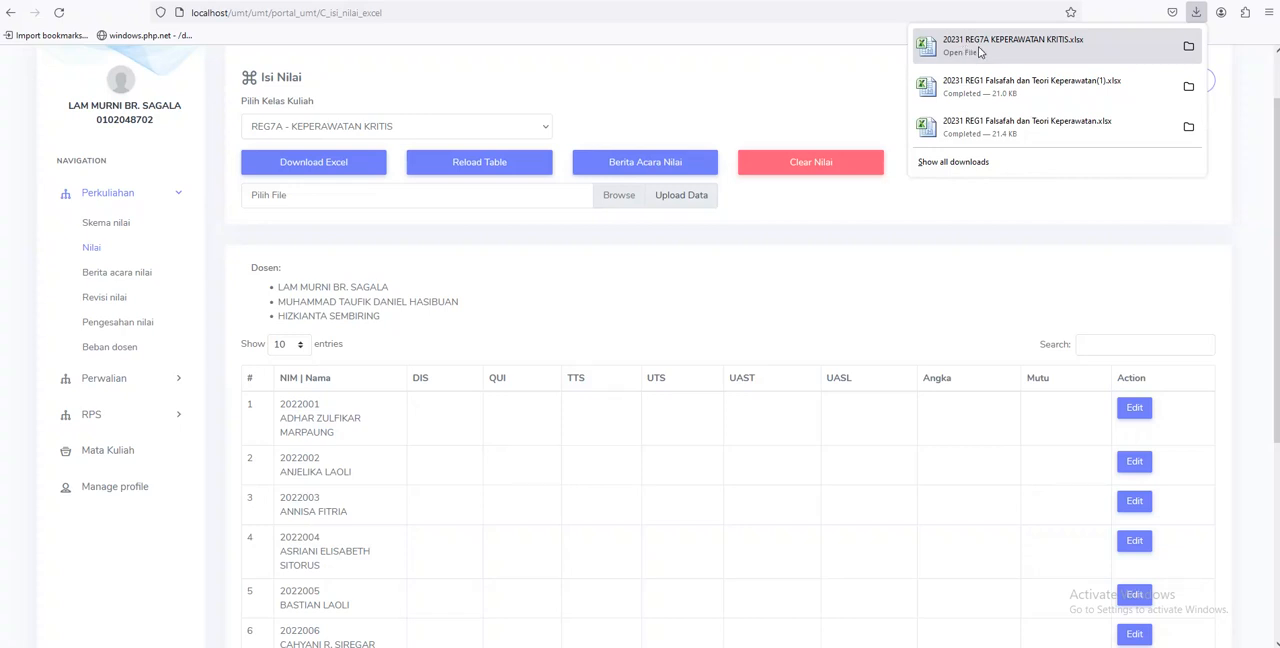
click(1082, 56)
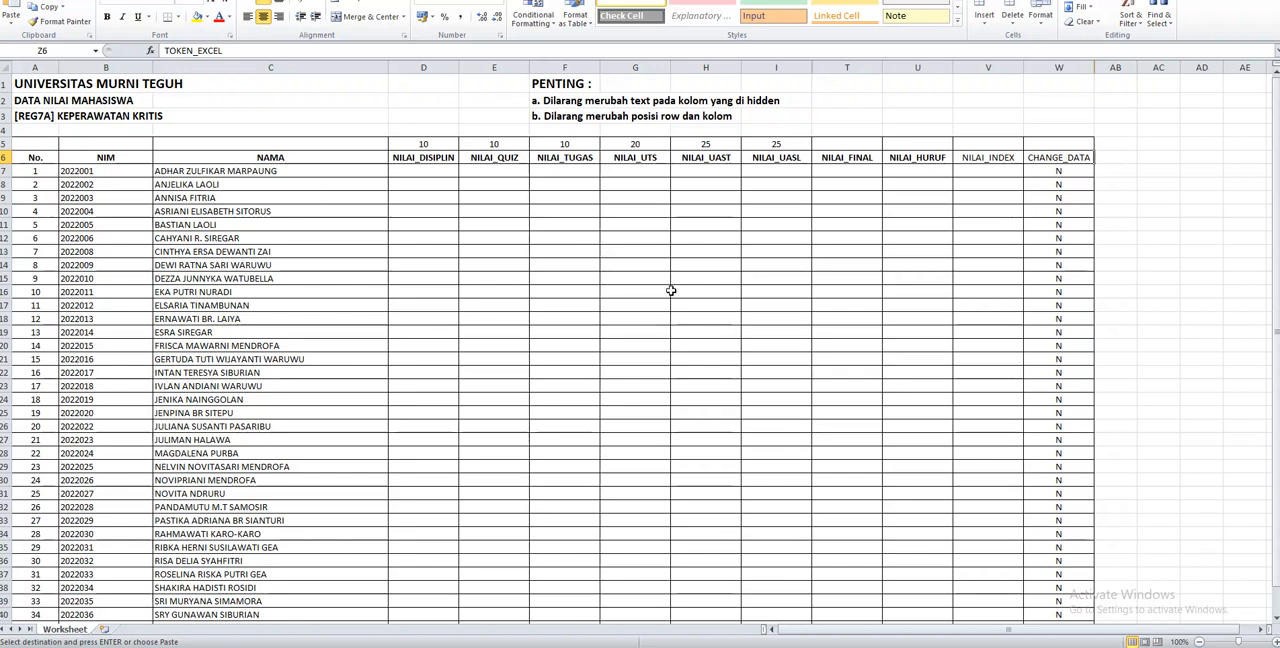
key(alt+Tab)
scroll(340, 350, down, 2)
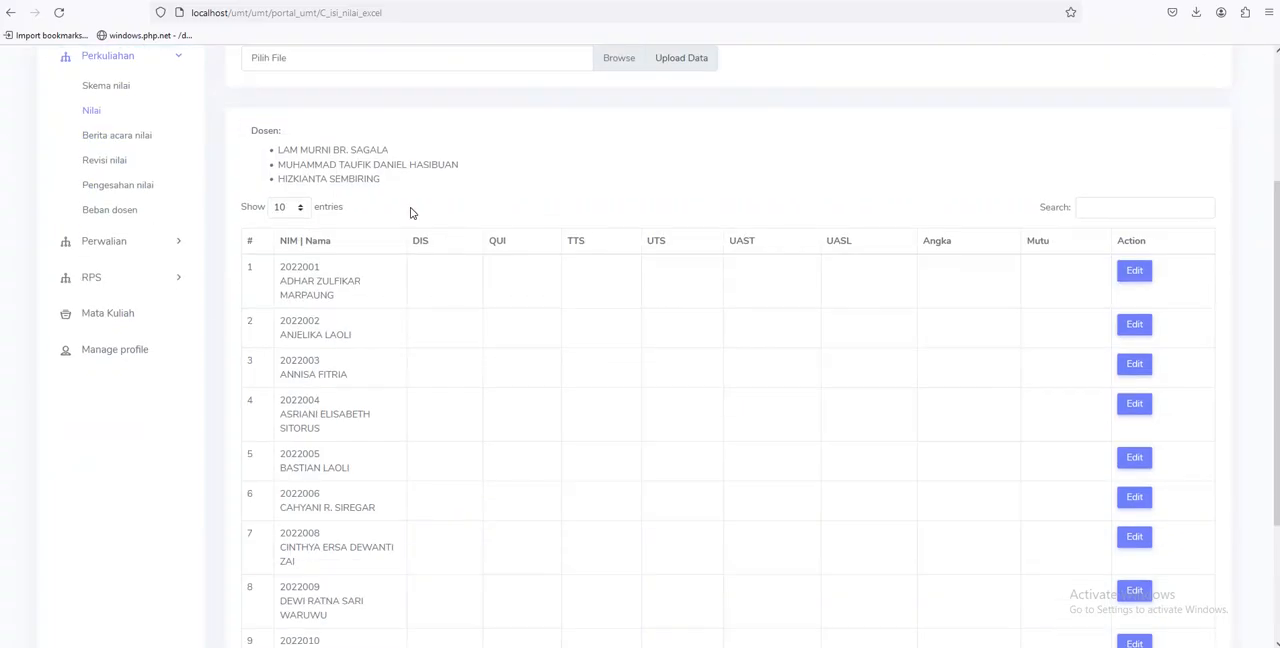
scroll(380, 430, up, 2)
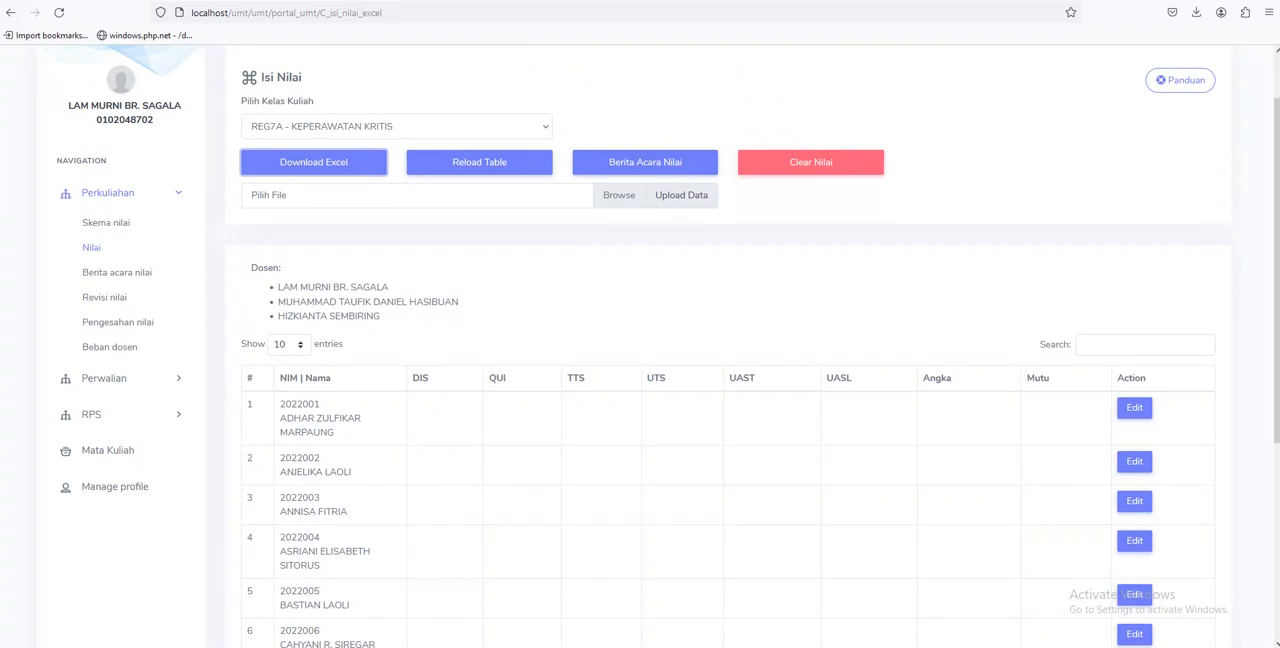
click(241, 646)
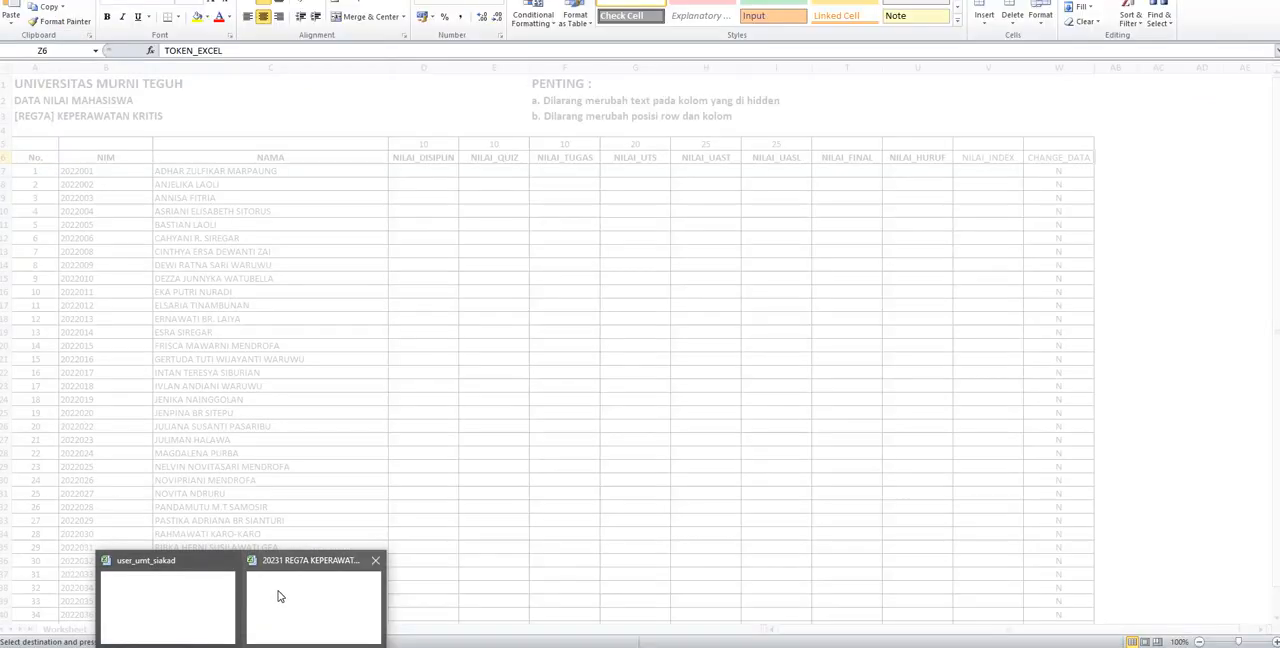
click(279, 596)
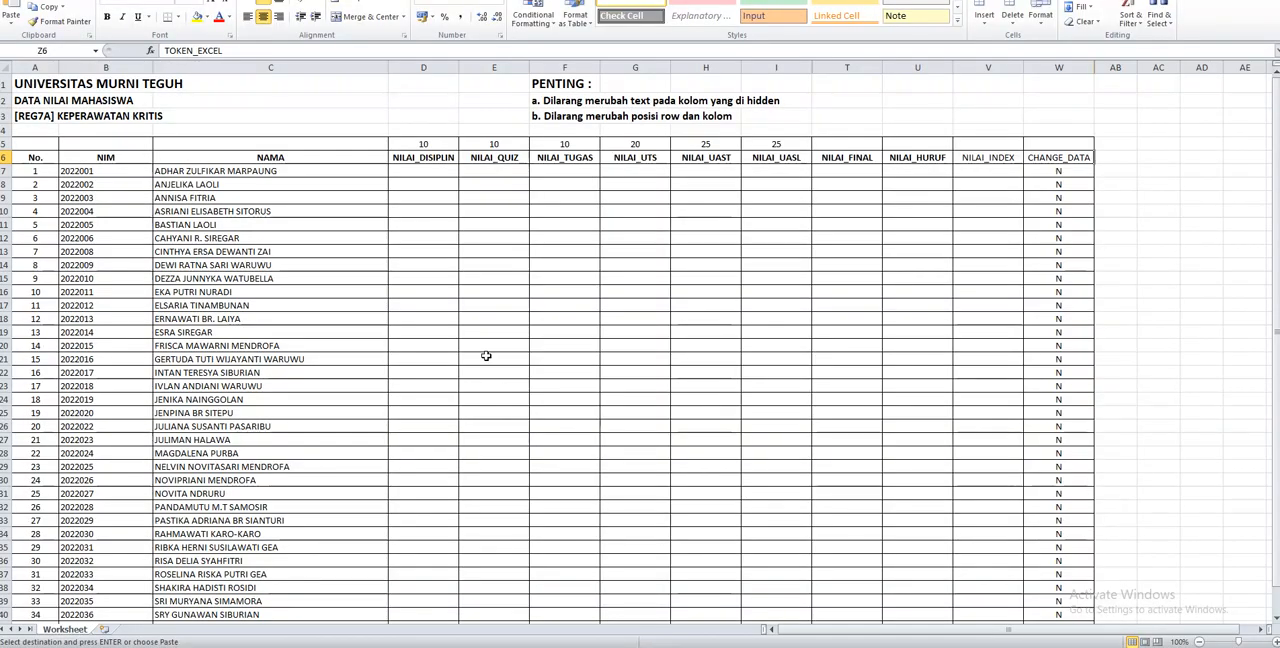
Examine the worksheet's student rows, the component weights in row 5 and the blank grade cells from NILAI_DISIPLIN to NILAI_UASL
scroll(486, 356, down, 1)
scroll(486, 356, up, 1)
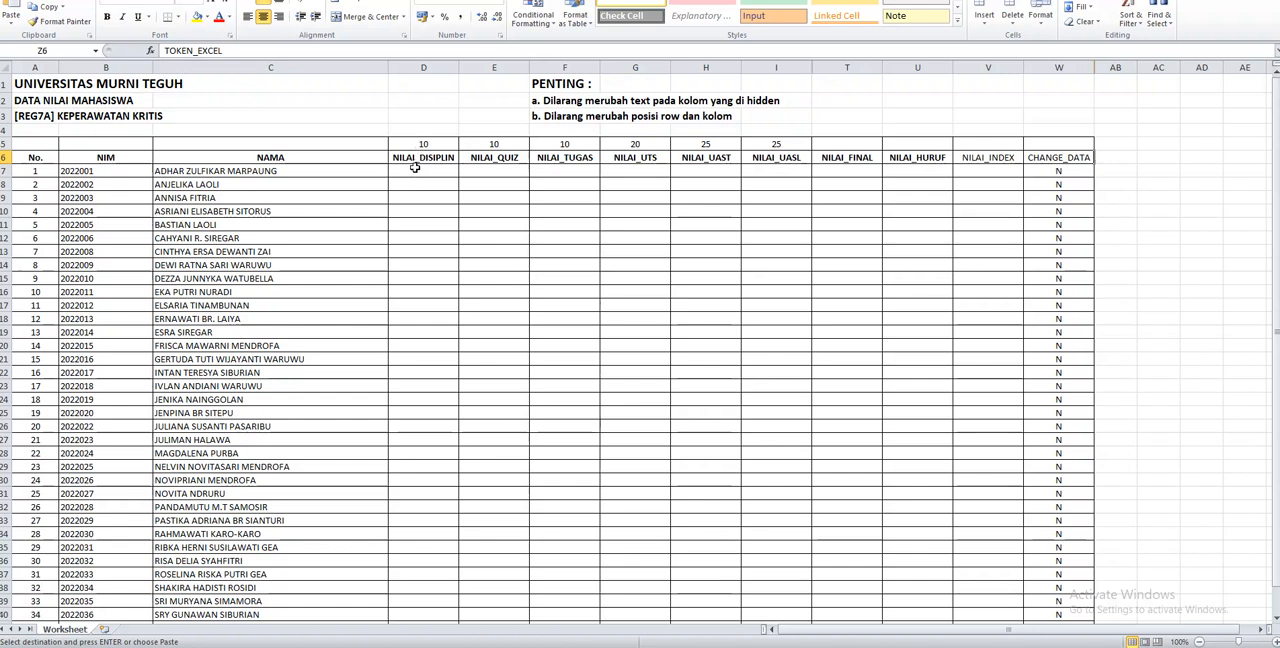
drag(414, 168, 409, 240)
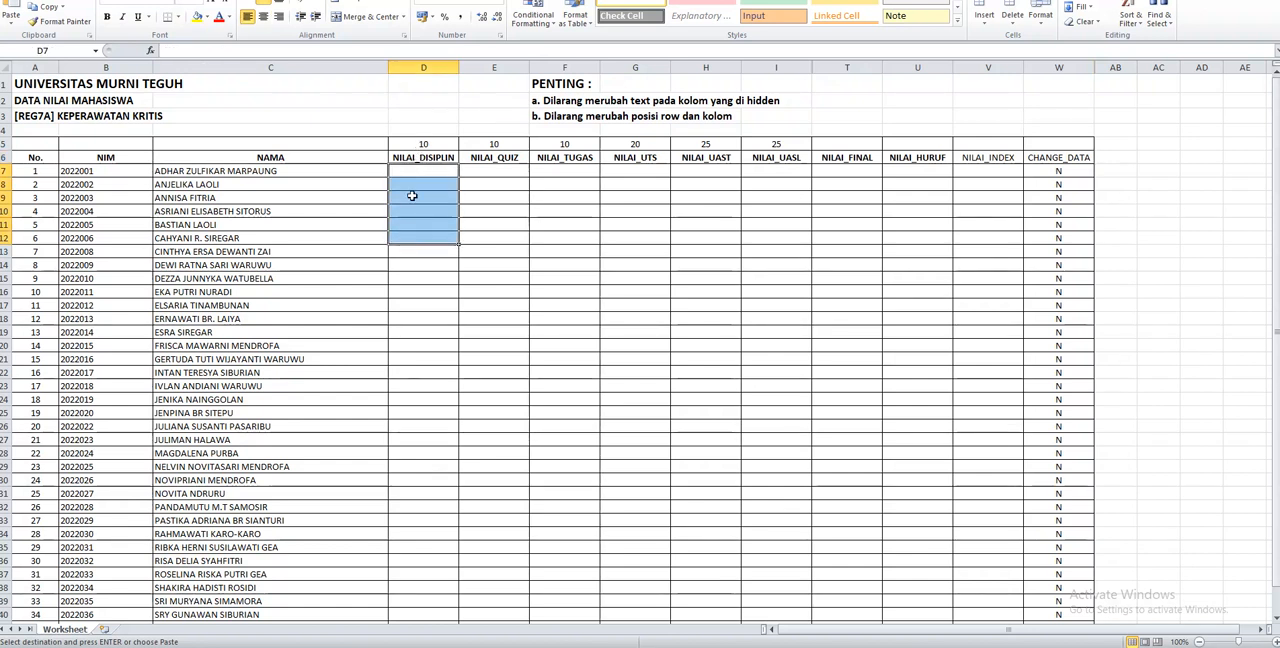
click(422, 158)
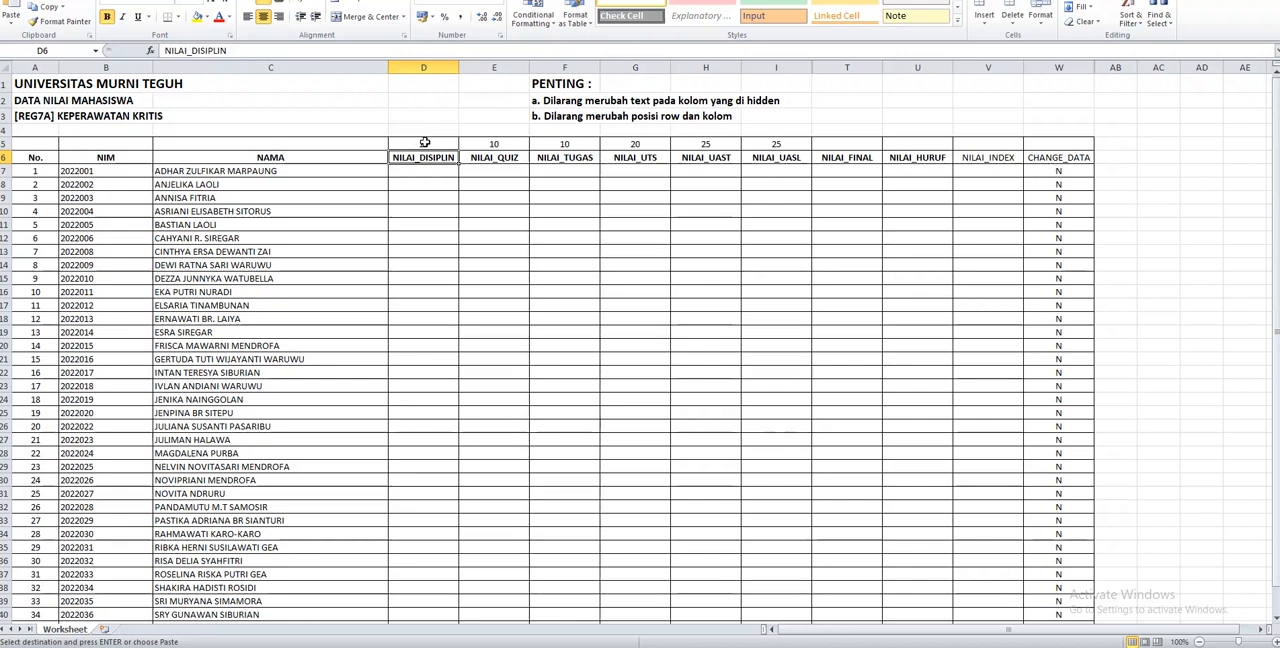
click(424, 143)
text(10)
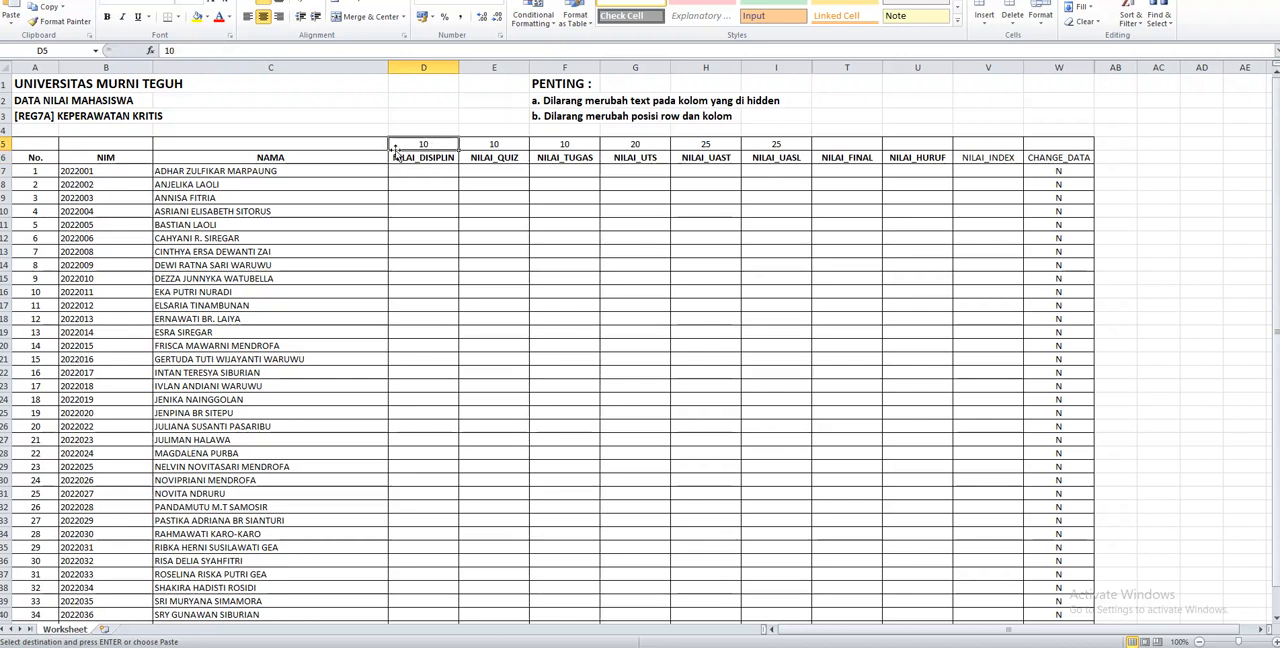
click(494, 146)
click(566, 147)
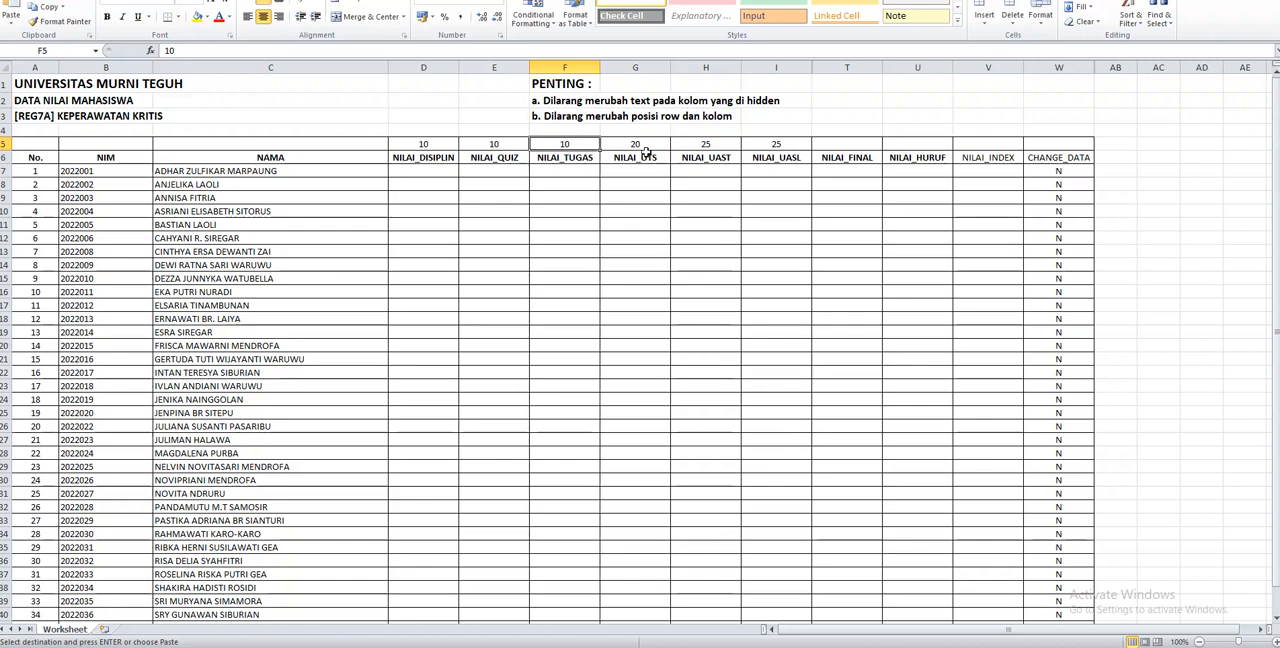
click(634, 146)
click(692, 146)
click(774, 146)
click(520, 208)
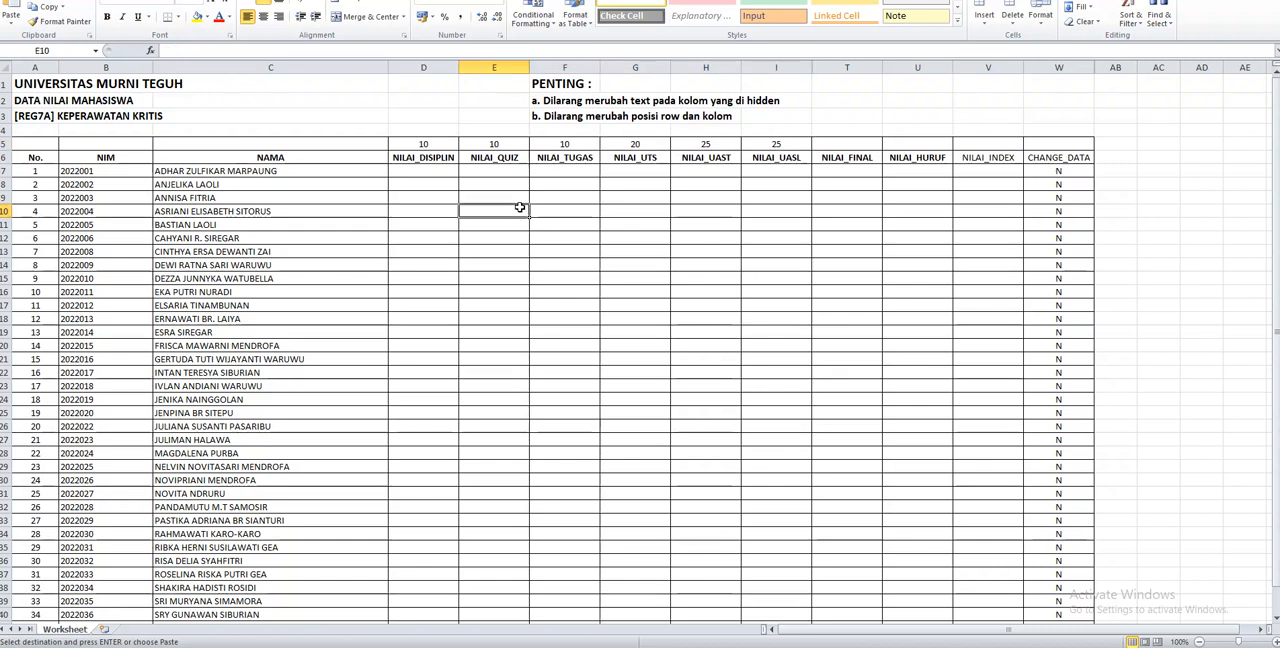
drag(415, 171, 745, 243)
scroll(745, 243, up, 1)
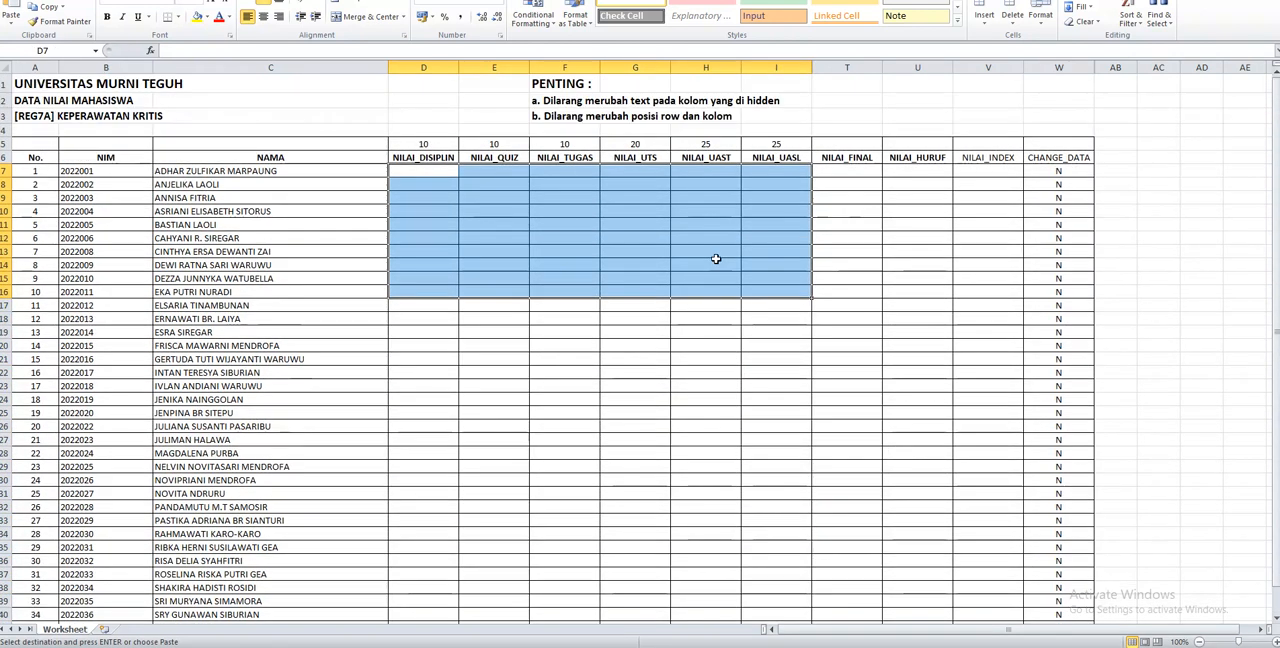
Review the worksheet's title block, the PENTING rules and the column headers in rows 5 and 6
click(258, 112)
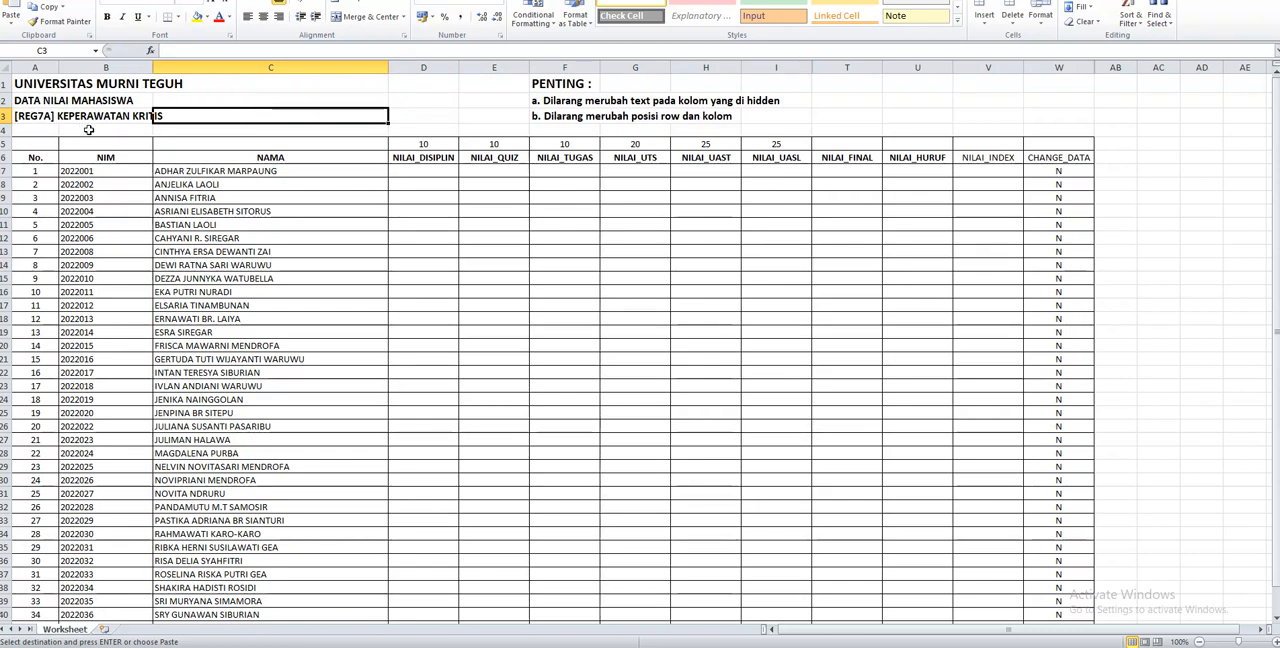
click(46, 87)
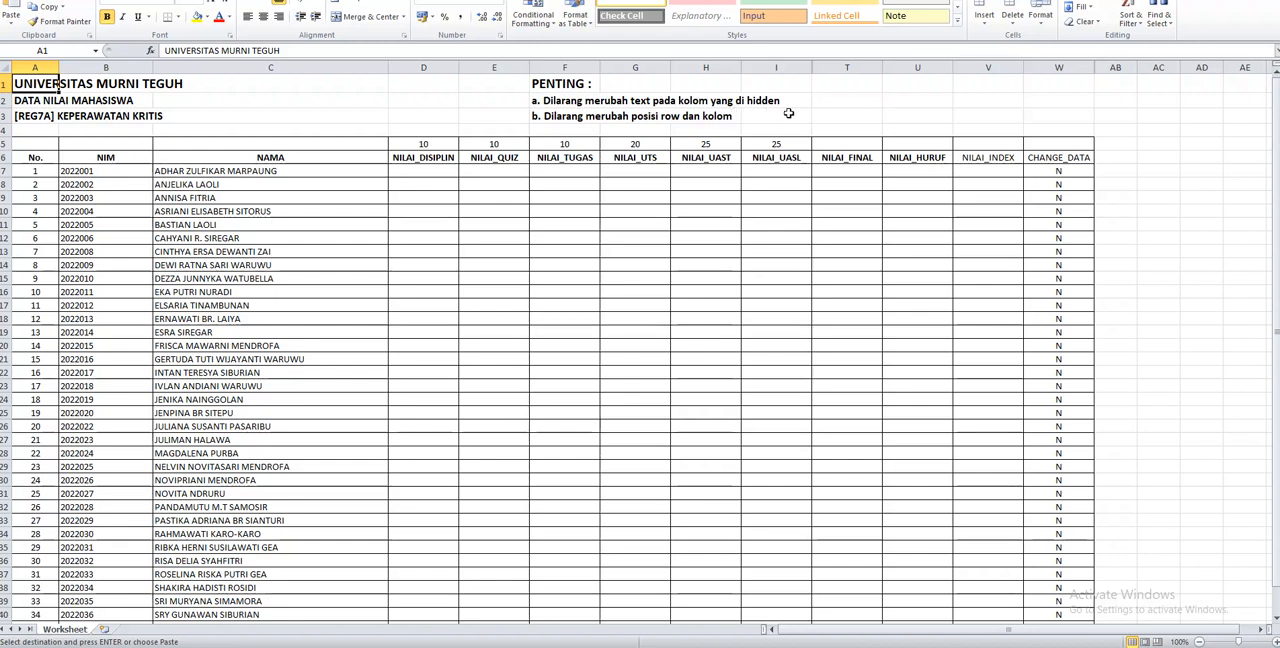
click(261, 157)
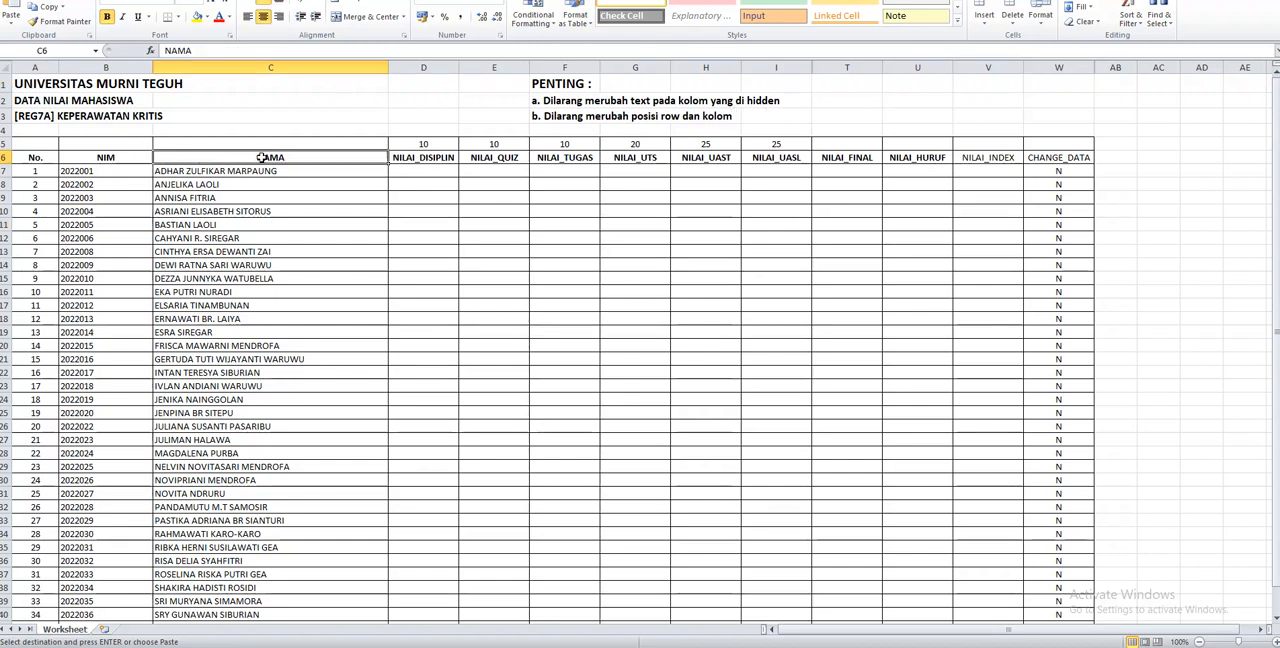
click(423, 157)
click(500, 160)
click(546, 158)
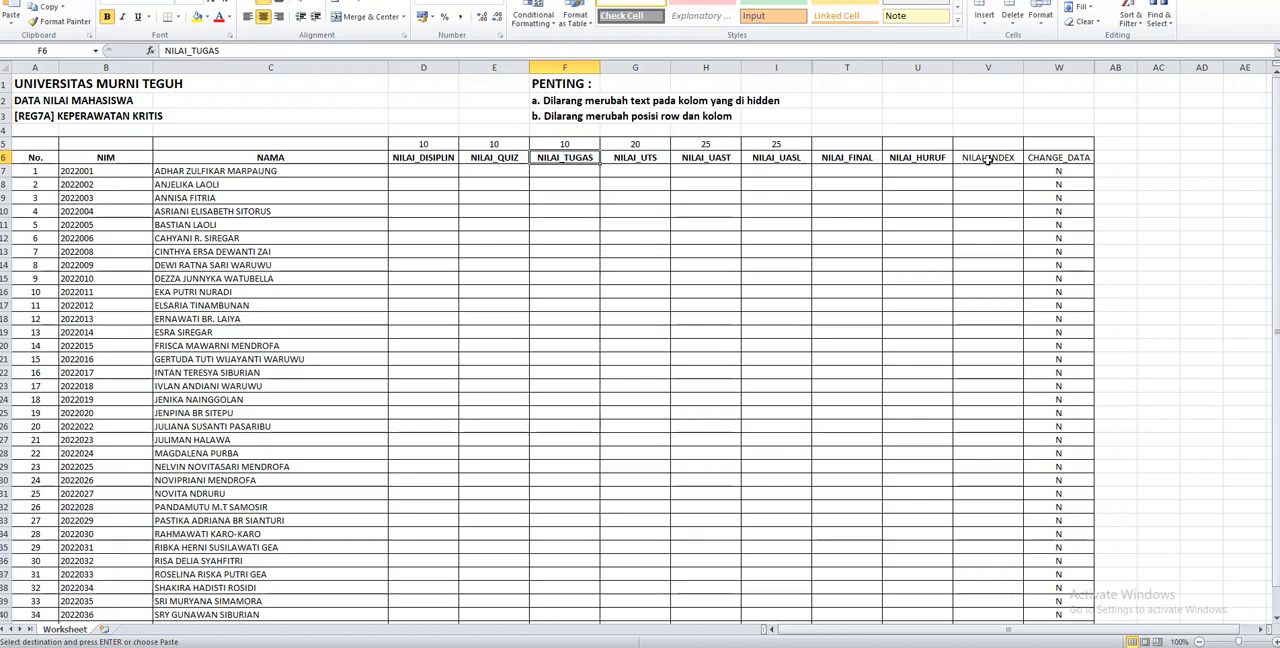
drag(30, 144, 1053, 155)
click(678, 304)
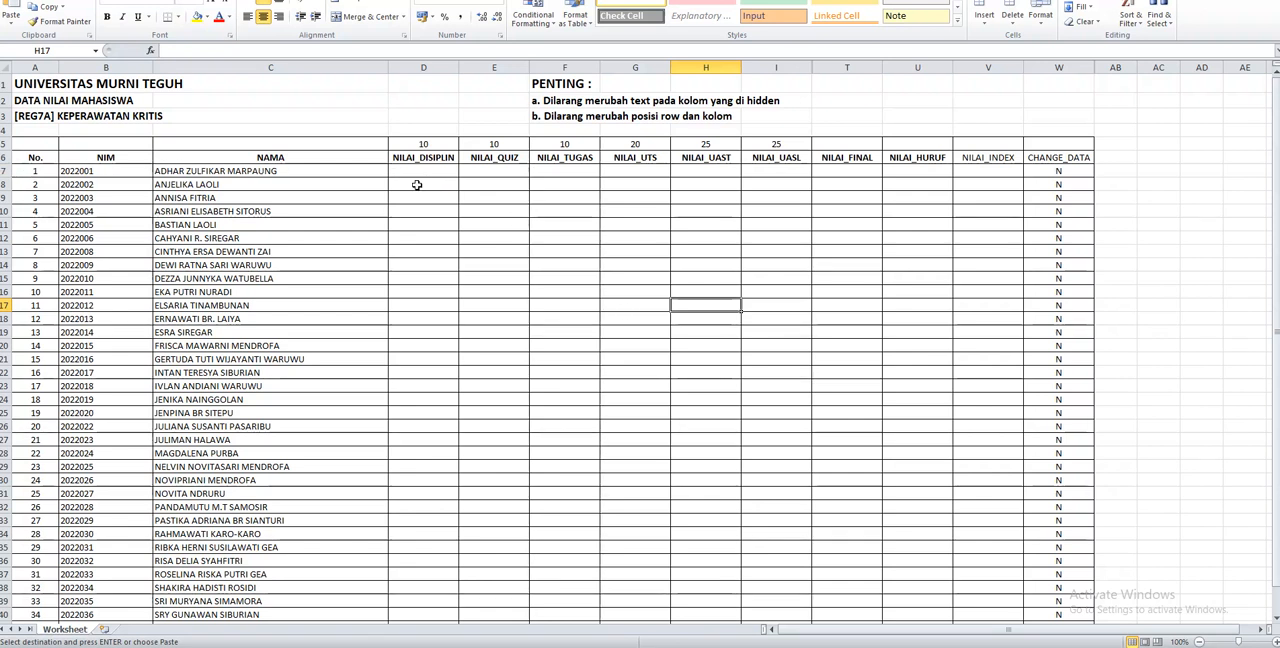
Examine the blank grade cells from NILAI_DISIPLIN to NILAI_UASL and the CHANGE_DATA column for the listed students
drag(408, 174, 746, 582)
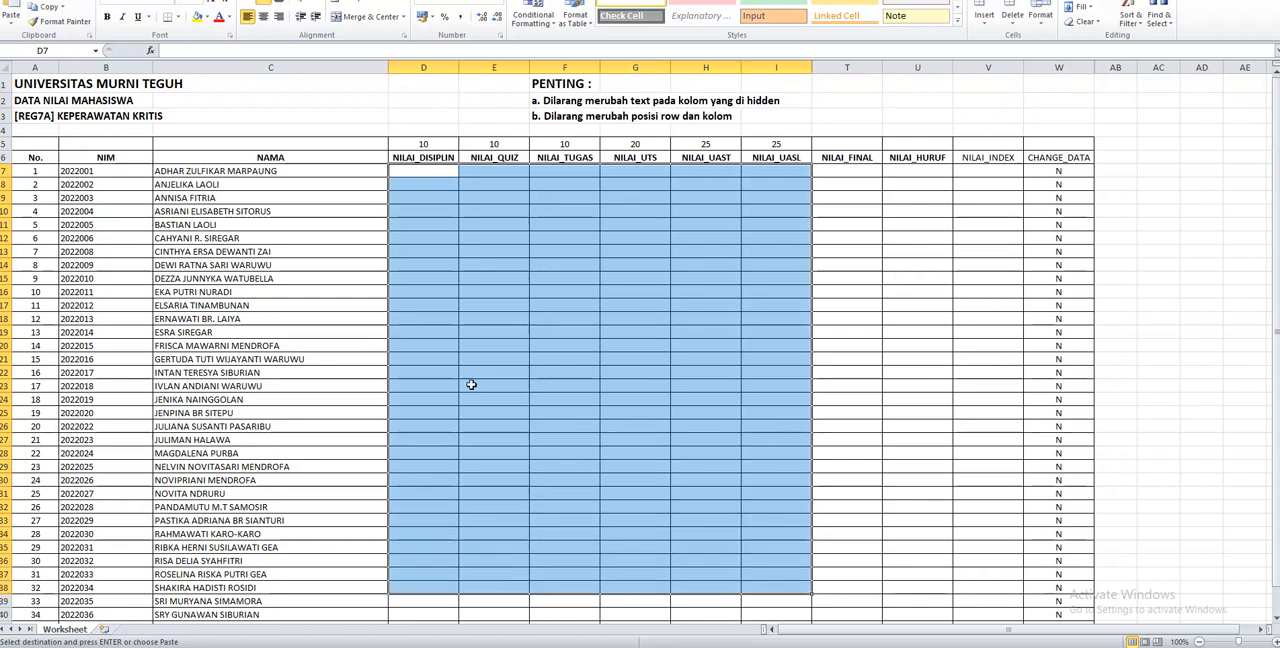
drag(1048, 172, 1047, 343)
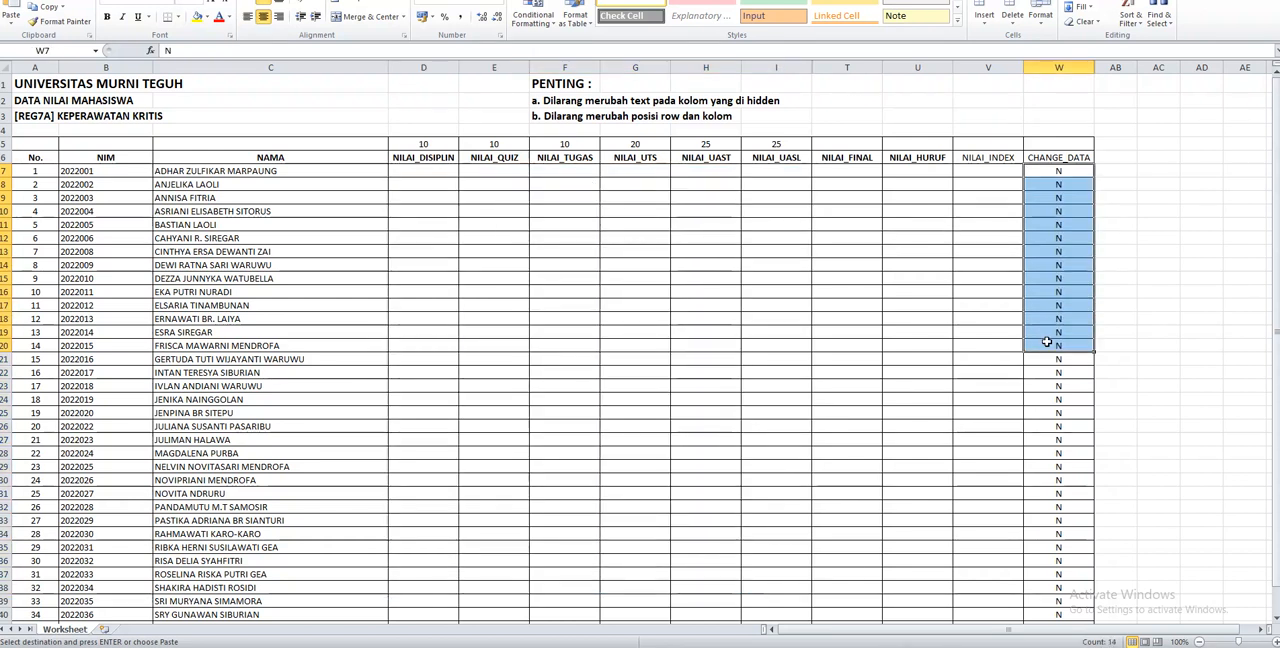
click(418, 195)
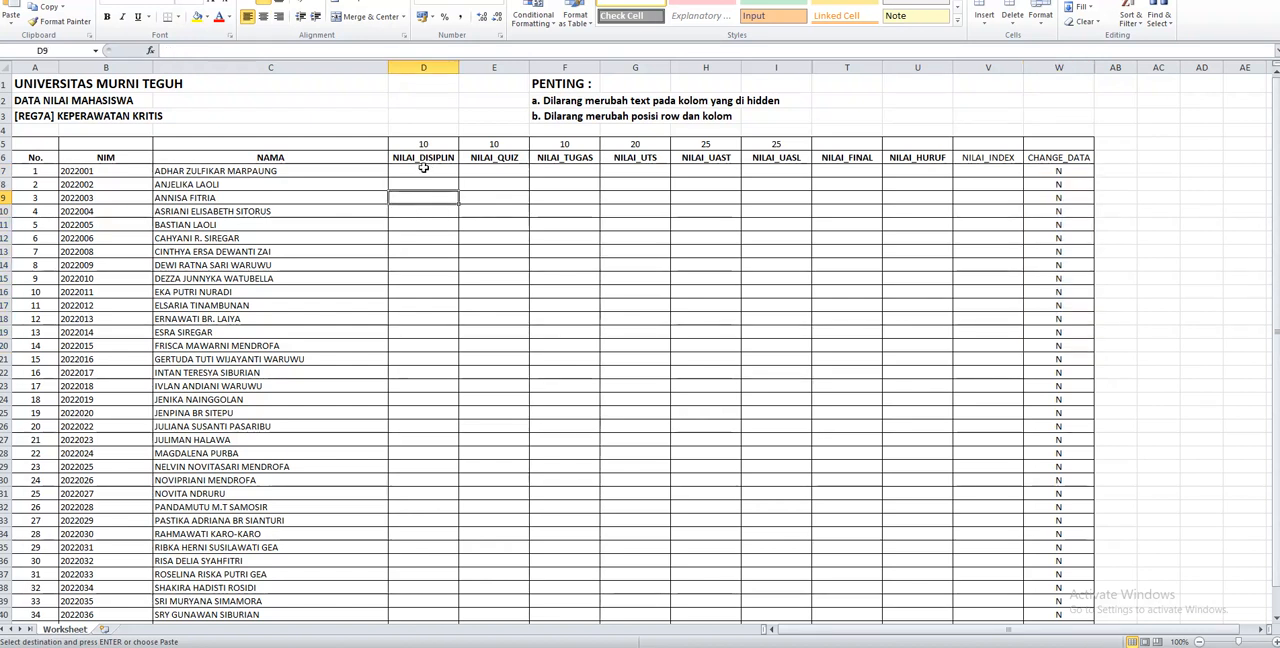
click(423, 174)
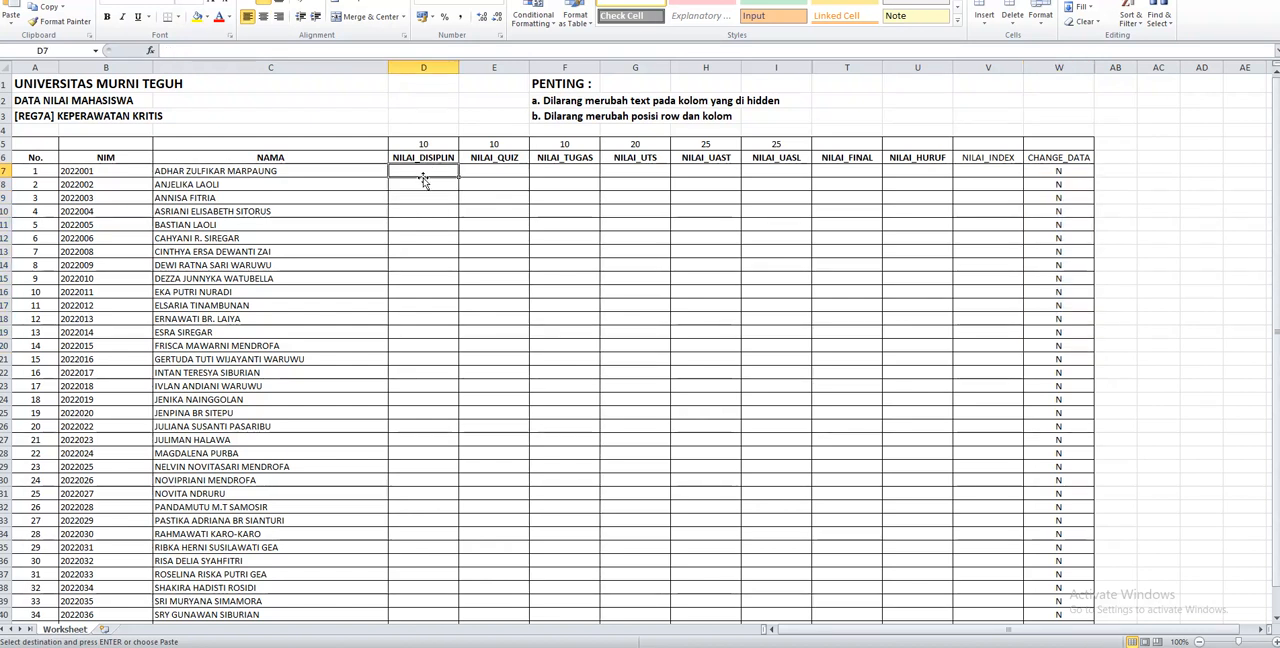
click(486, 174)
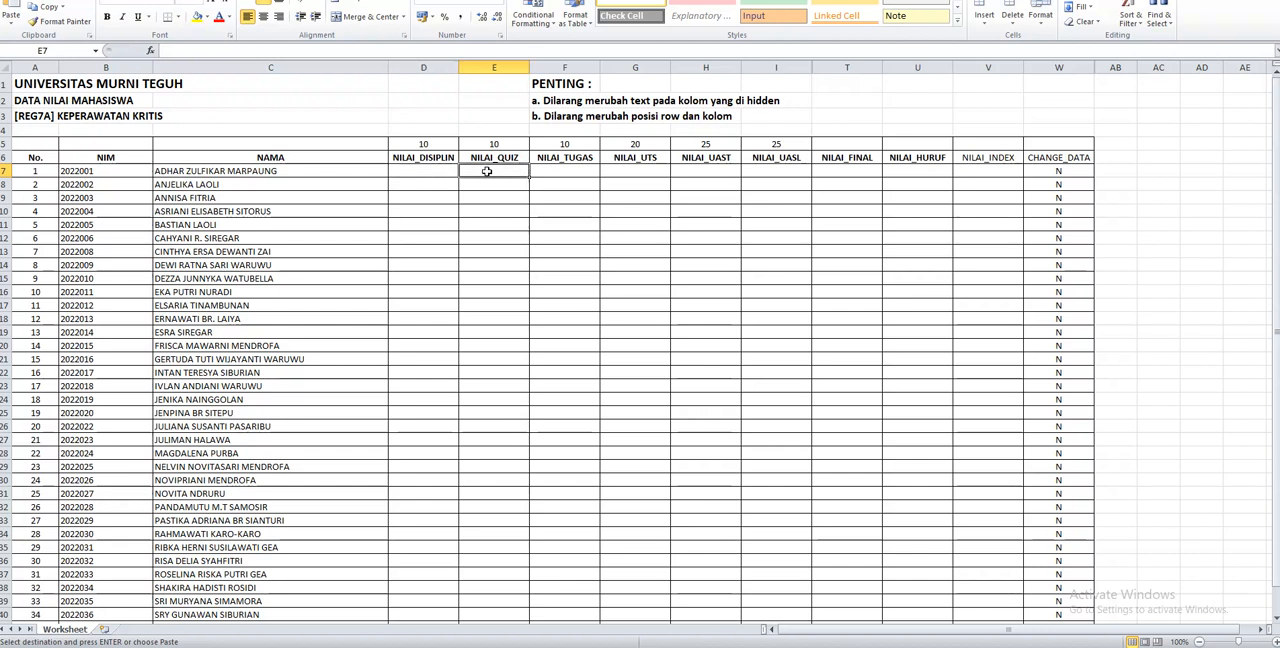
click(565, 171)
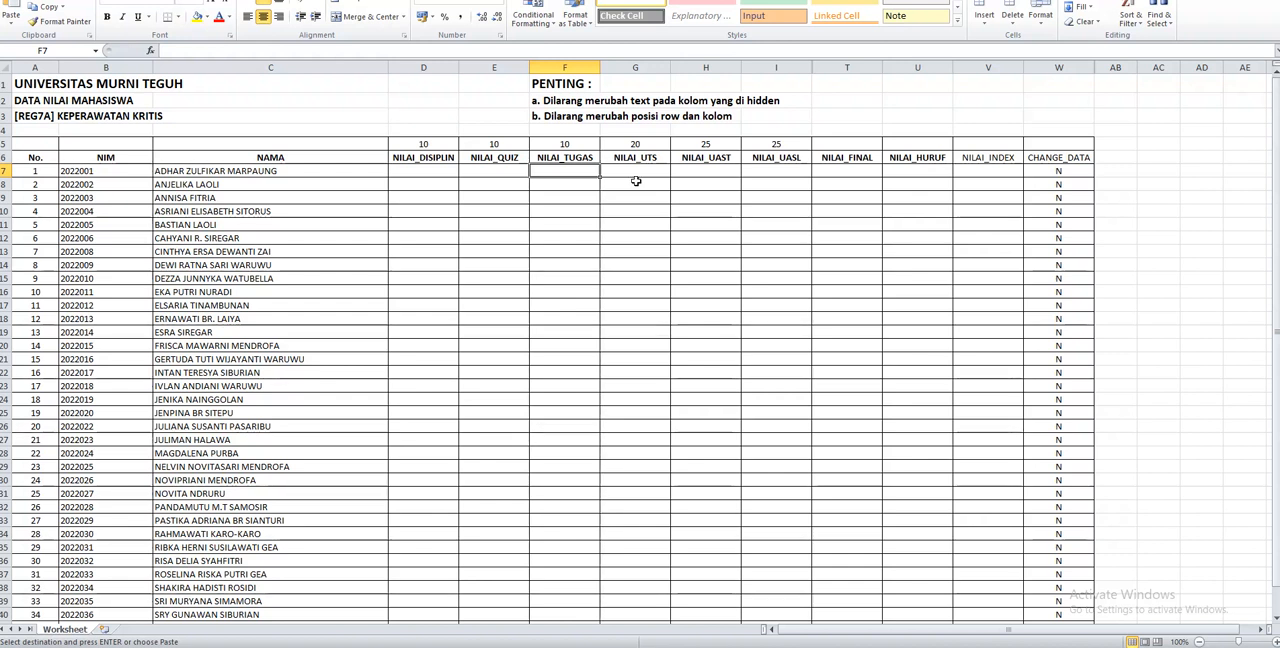
Enter the formula =RANDBETWEEN(15;95) in D7 as the first student's NILAI_DISIPLIN grade
click(422, 171)
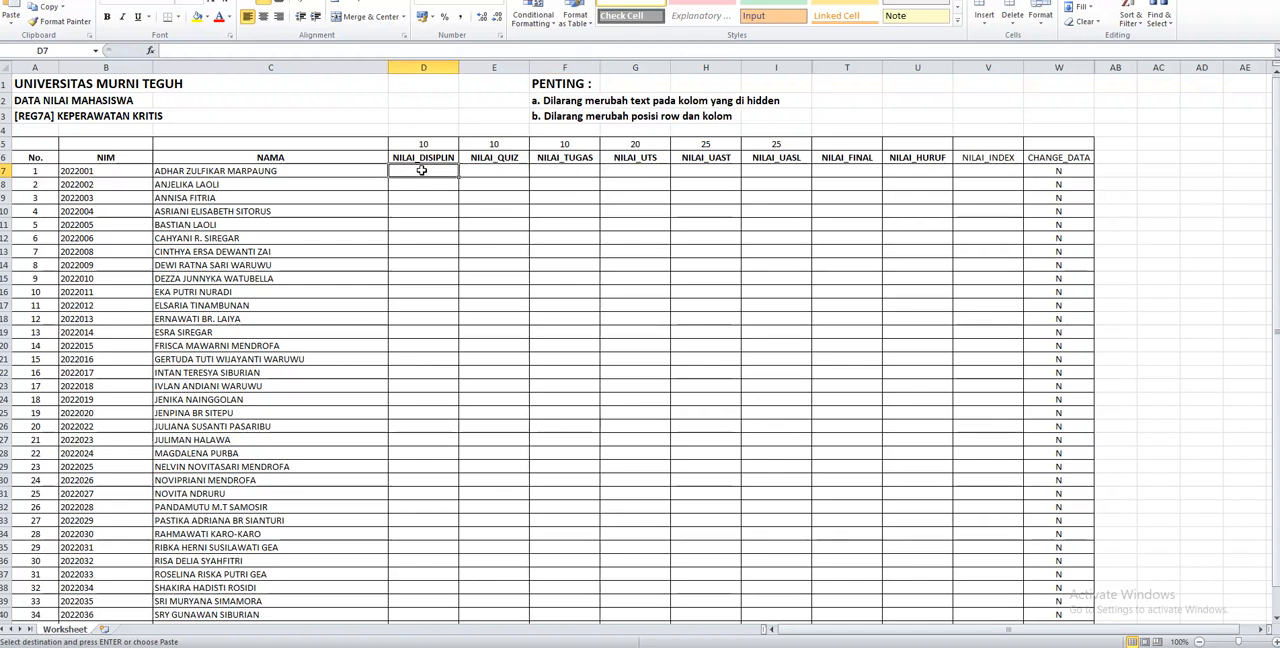
text(=ra)
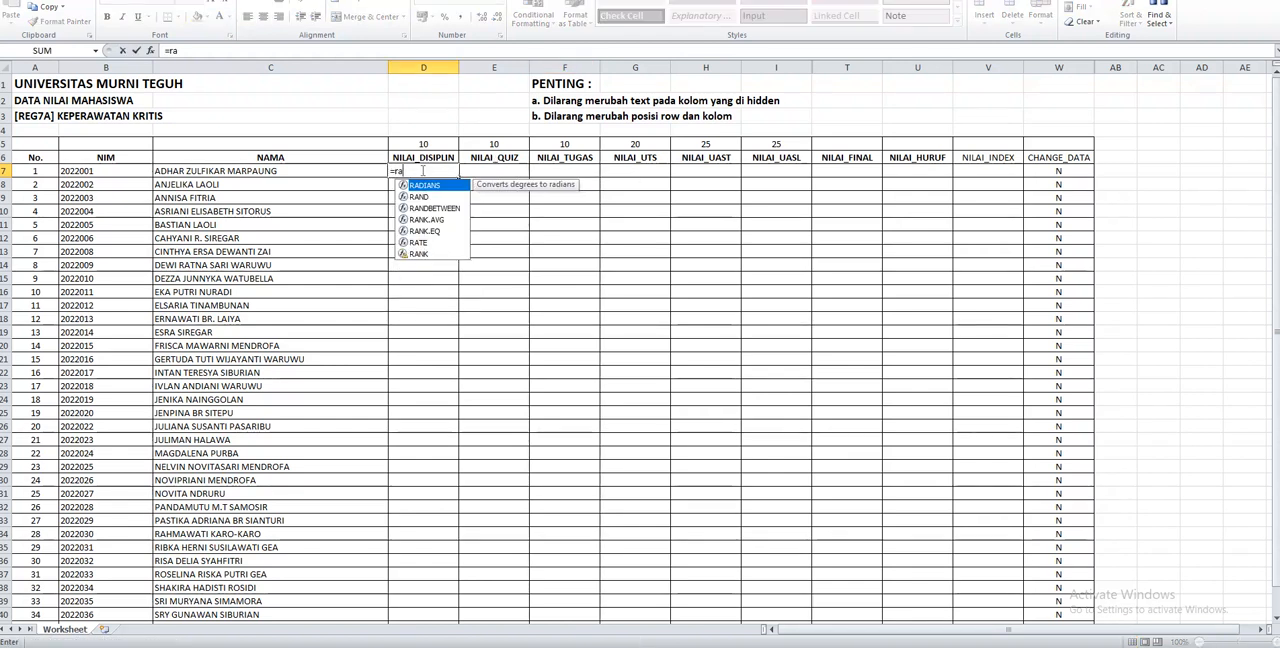
key(Down)
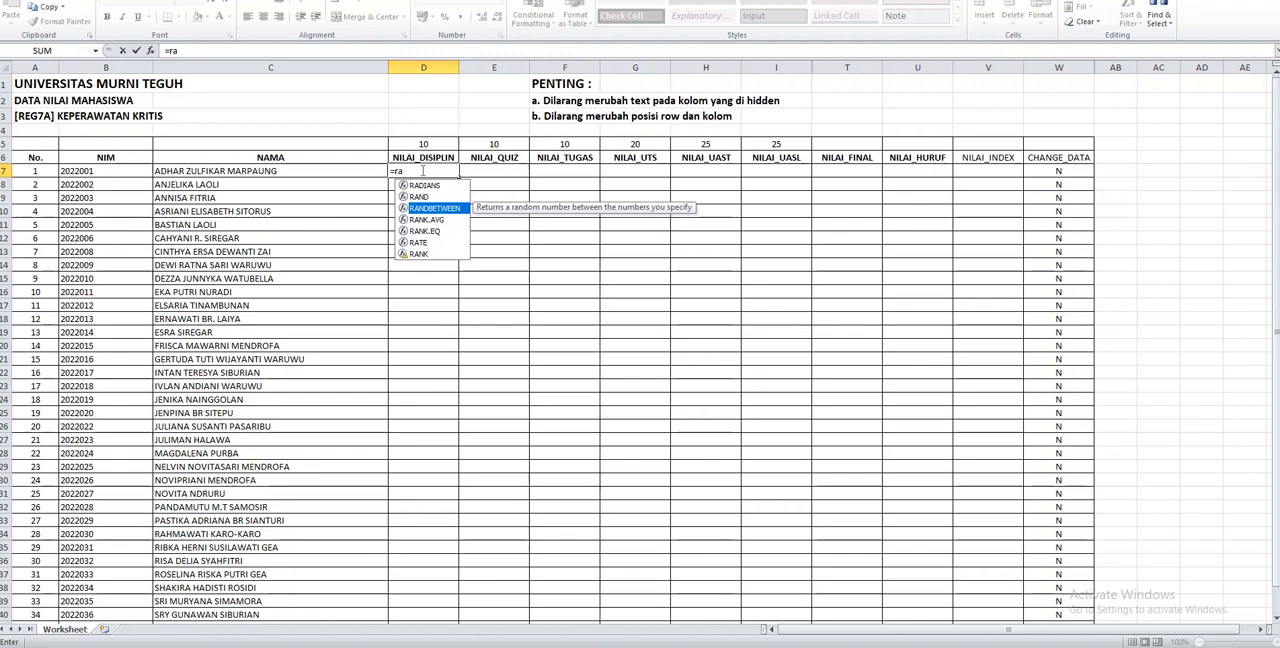
key(Tab)
text(1)
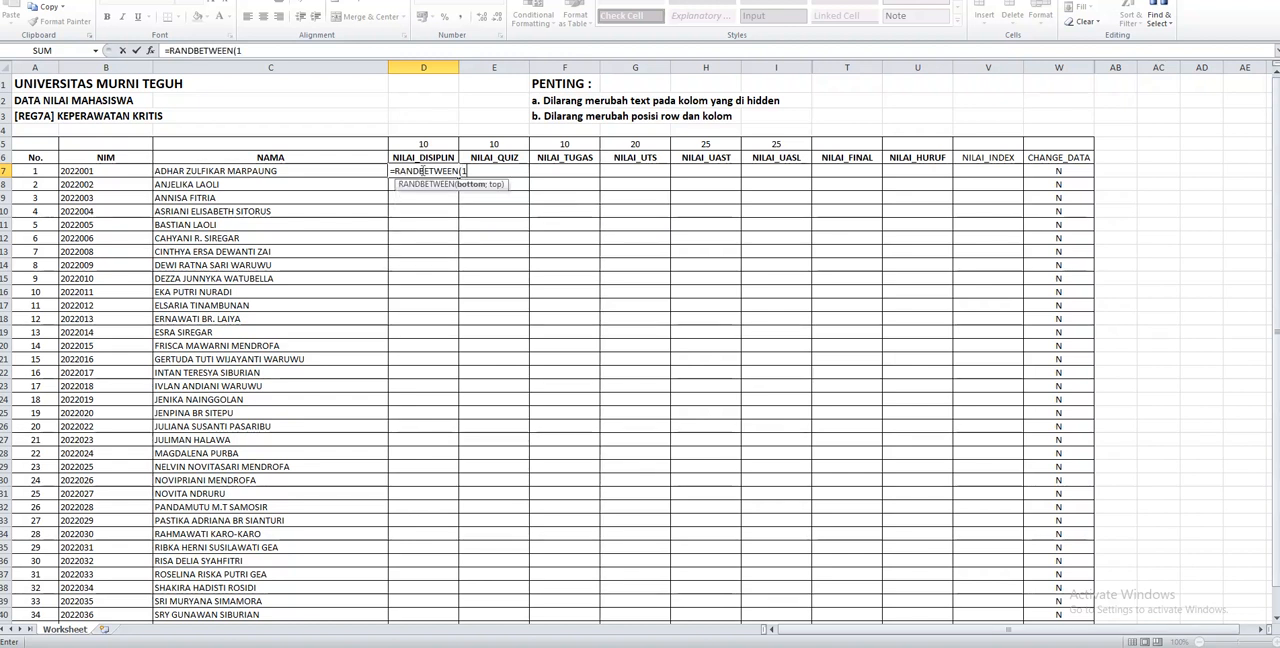
text(5;9)
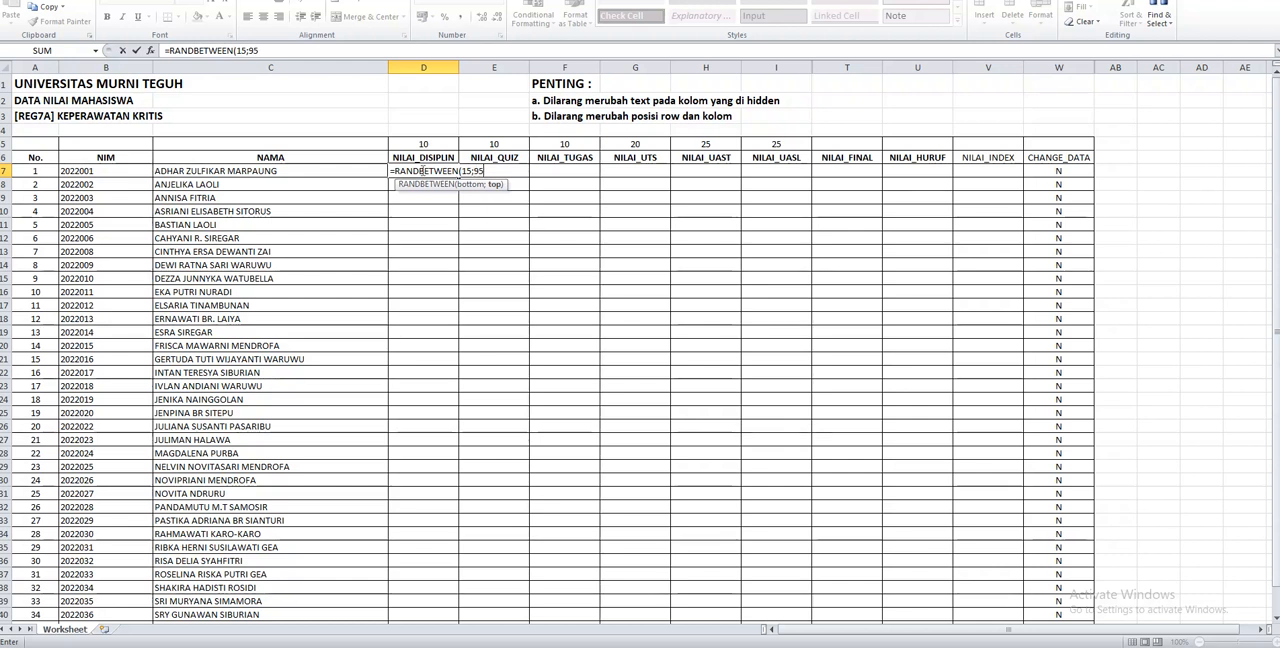
text(5)
key(Return)
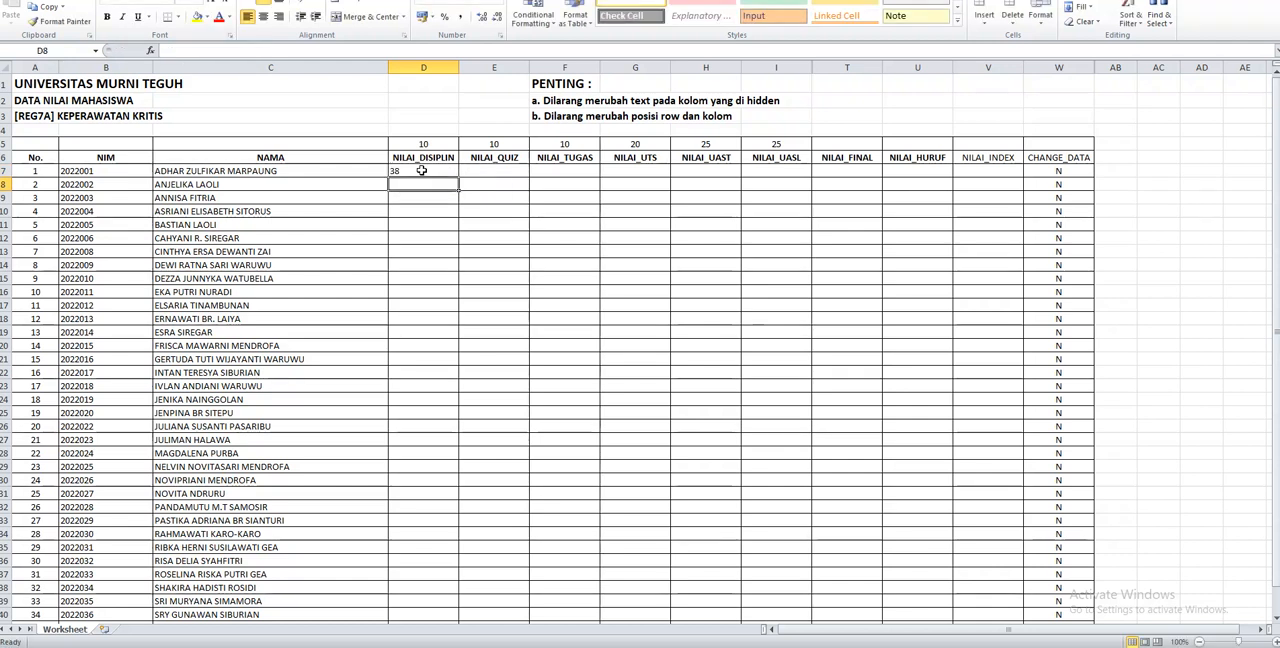
Fill the D7 formula down for all students and copy the column into NILAI_QUIZ through NILAI_UASL (E7:I42)
click(421, 171)
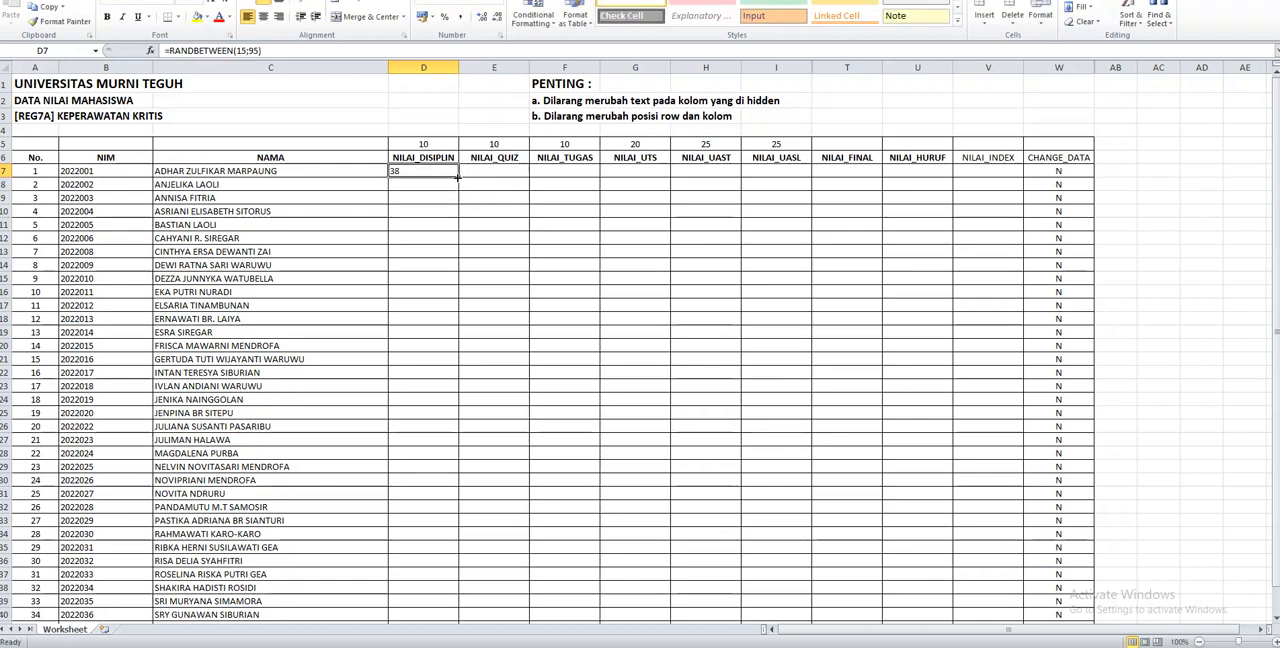
double_click(457, 176)
key(ctrl+c)
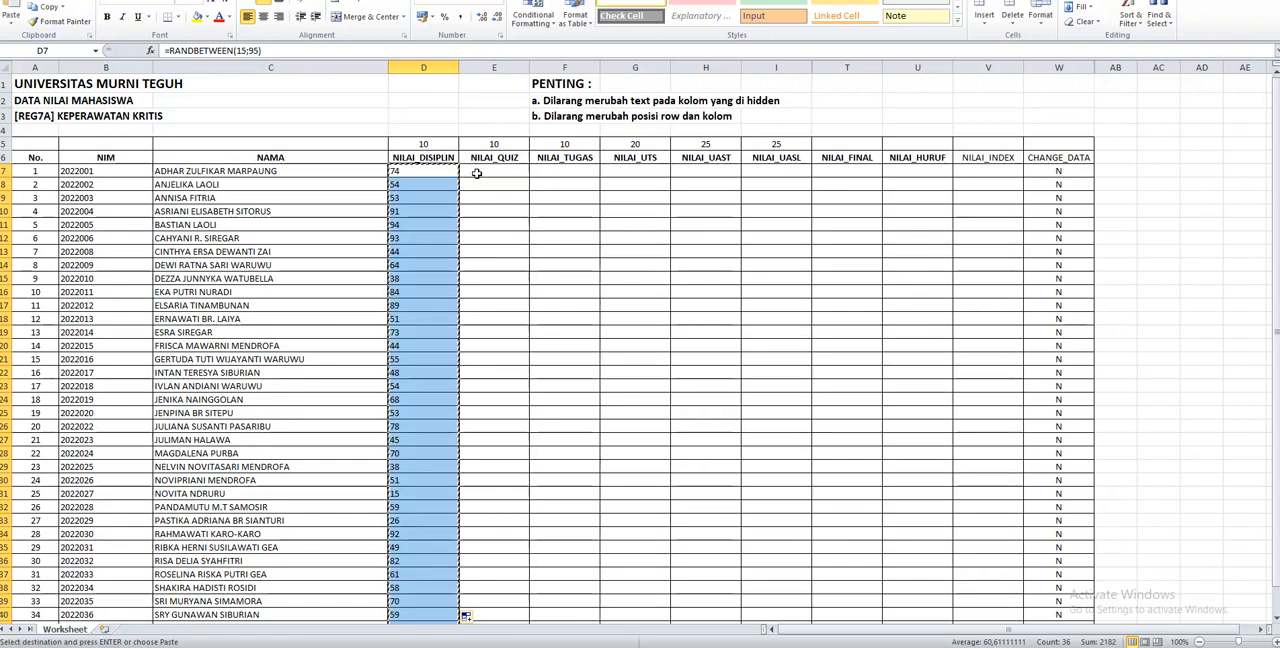
drag(477, 173, 773, 568)
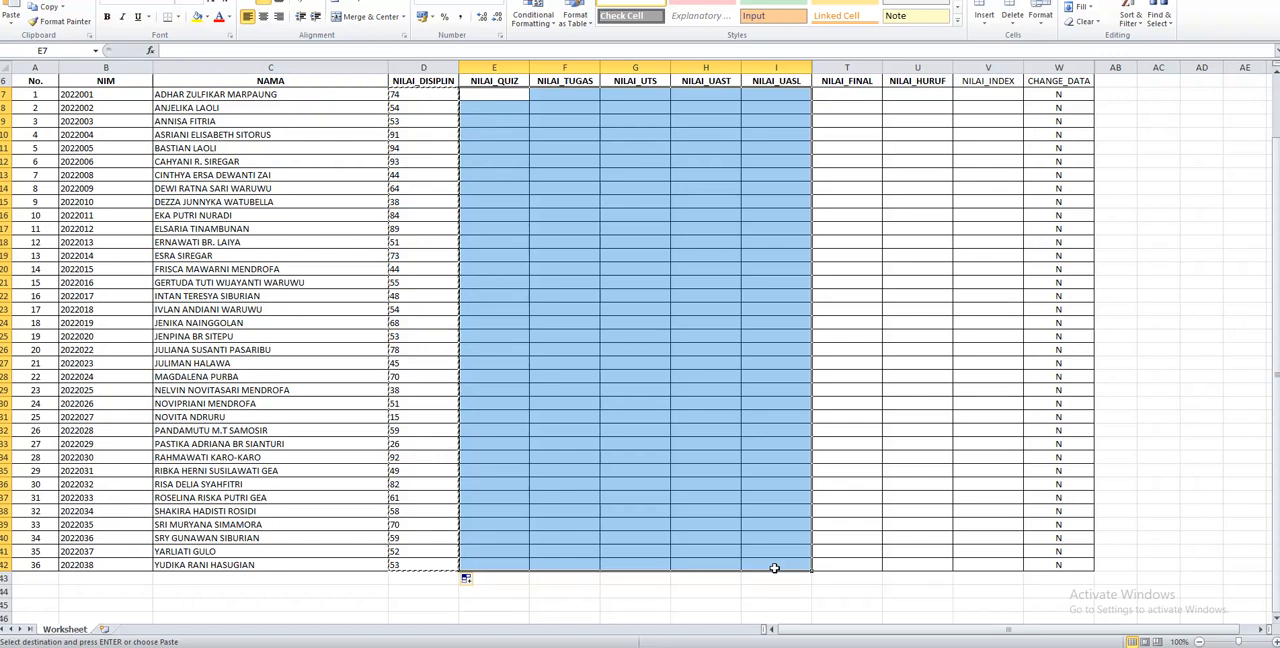
key(ctrl+v)
click(647, 415)
scroll(647, 415, up, 2)
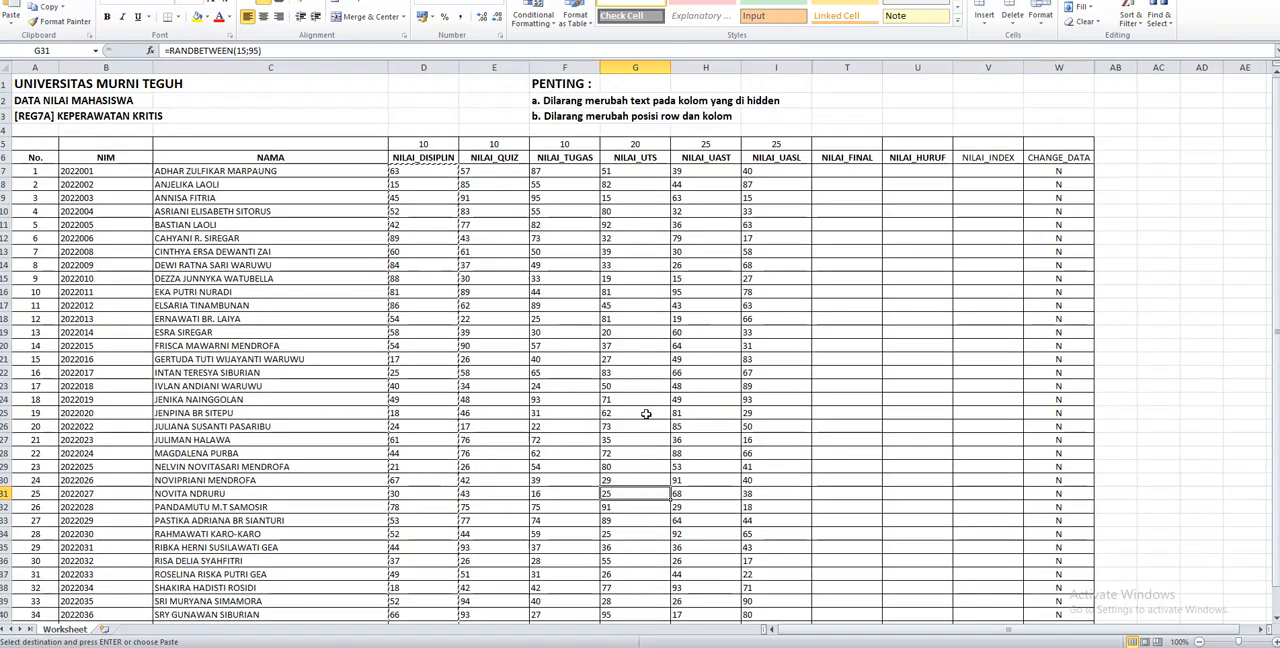
click(486, 330)
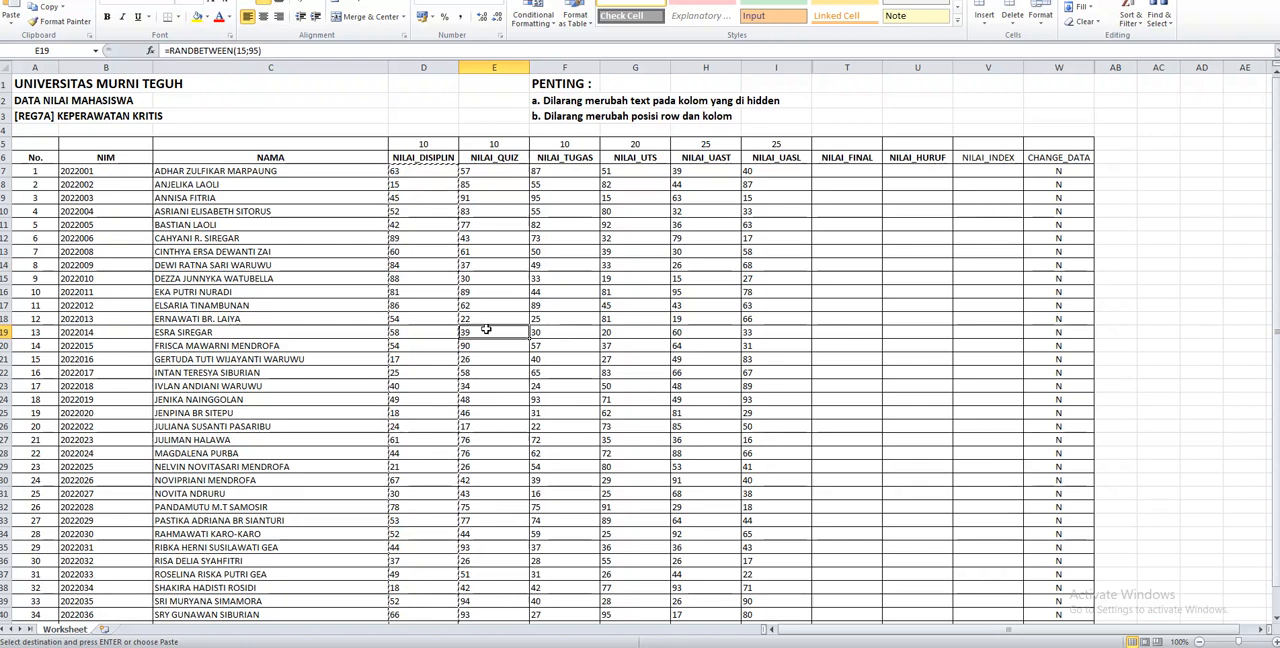
Set CHANGE_DATA to y for every student, from W7 down to W42
click(1047, 173)
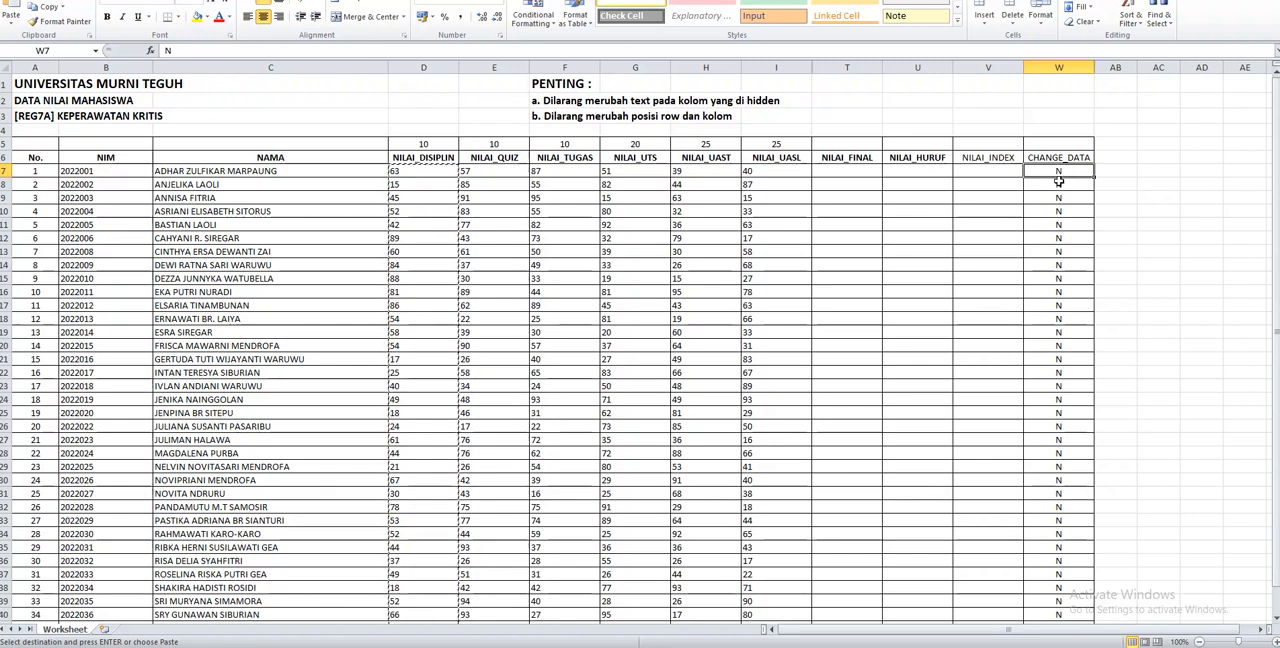
text(y)
key(ctrl+Return)
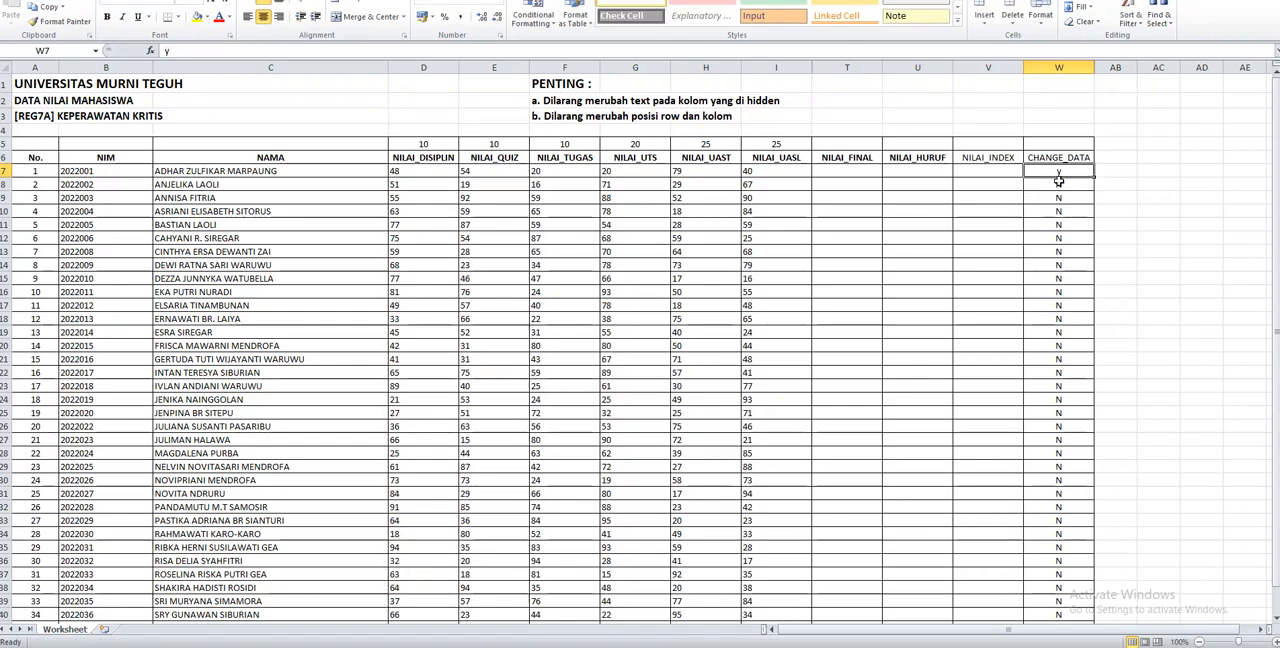
key(ctrl+c)
click(1058, 181)
key(ctrl+shift+Down)
key(ctrl+v)
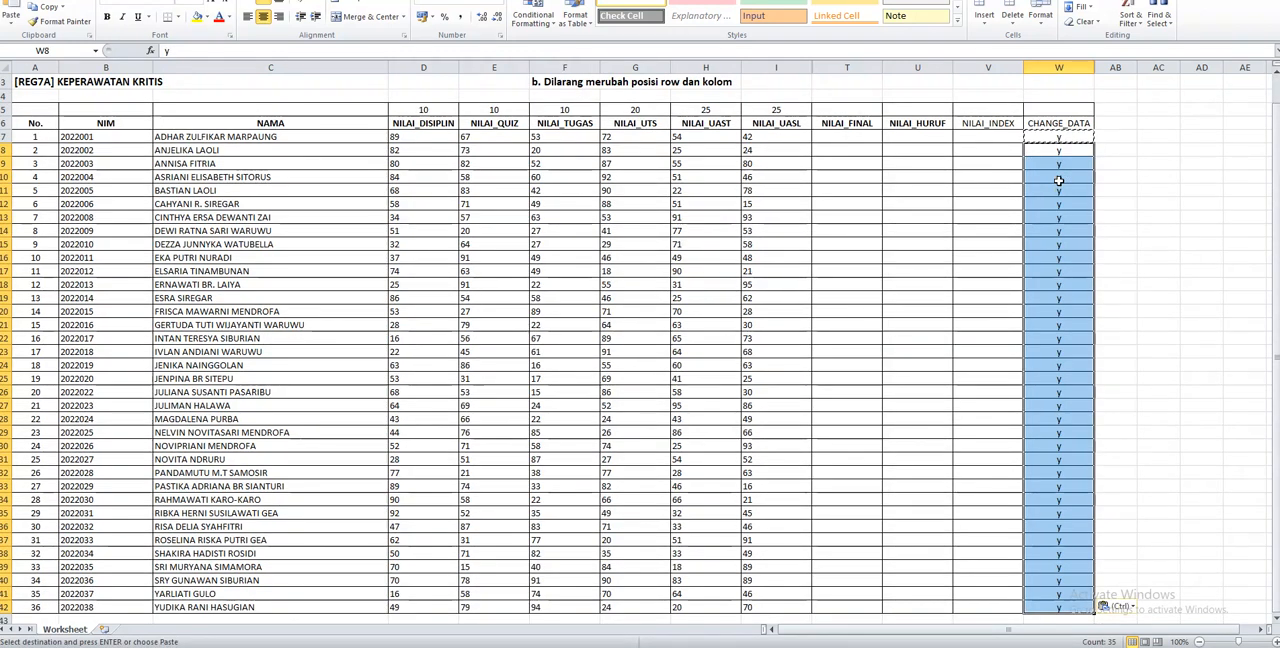
Review the CHANGE_DATA flags and the filled grade columns, and clear the copy selection
key(Up)
key(Up)
key(Up)
key(Up)
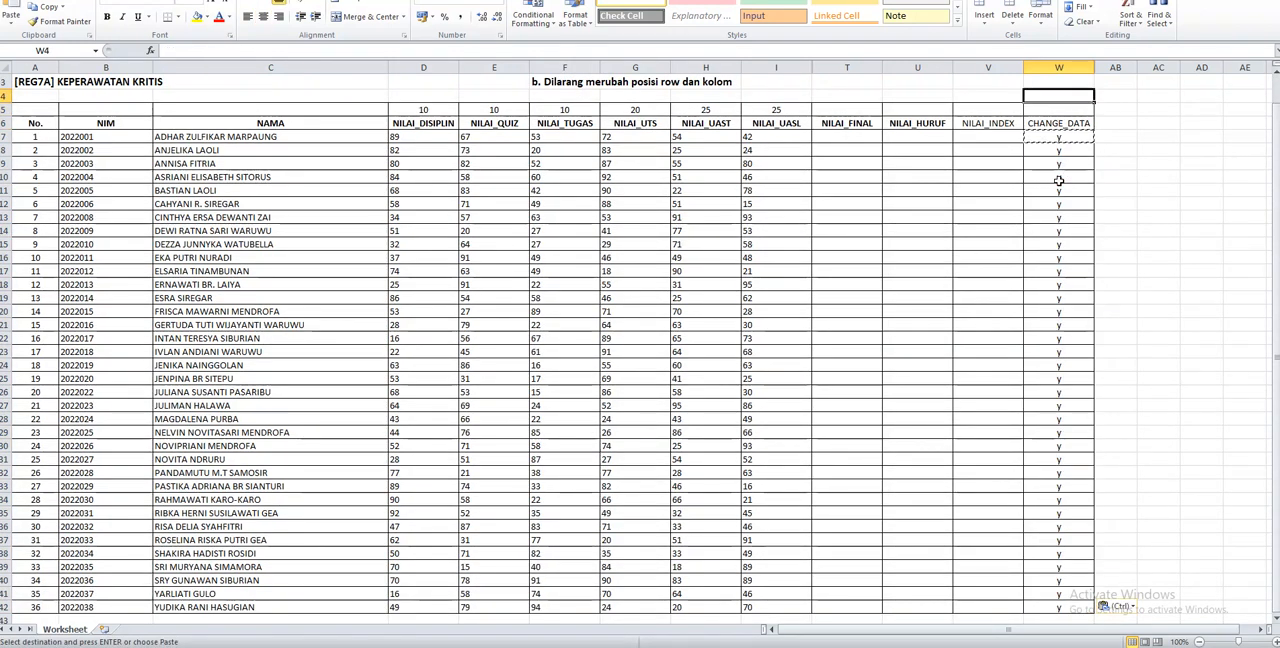
key(Up)
key(Up)
key(Down)
key(Down)
key(Down)
key(Down)
key(Down)
key(Down)
key(Down)
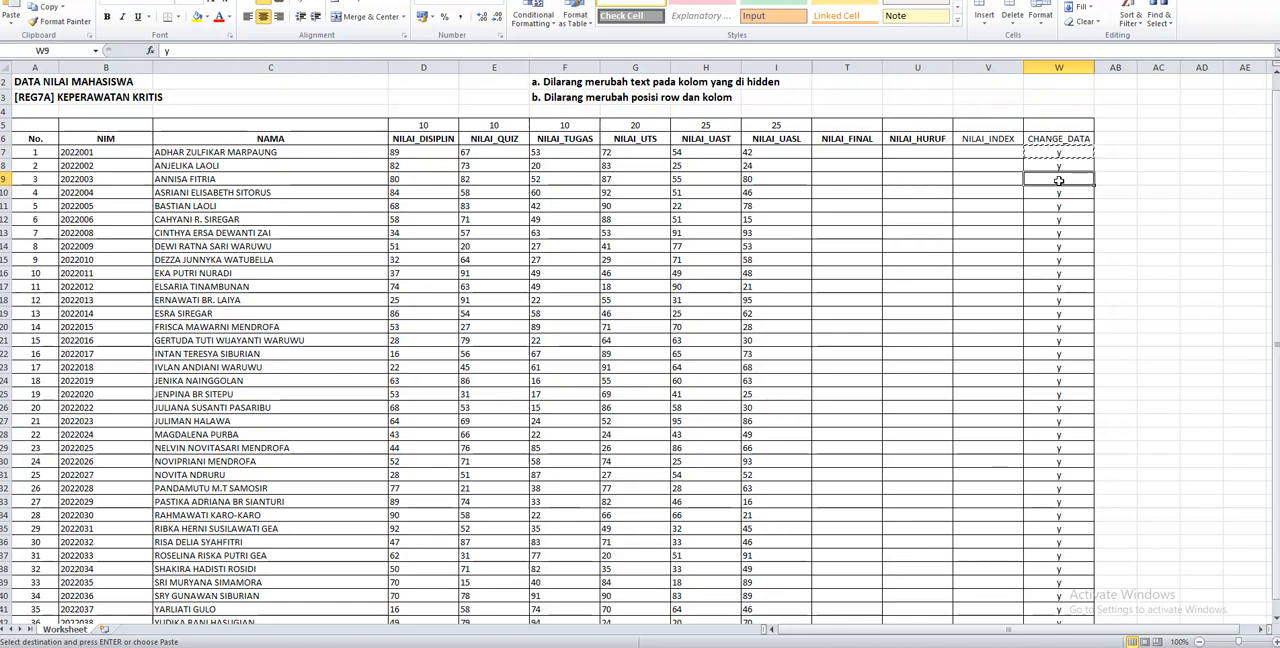
key(Left)
key(Left)
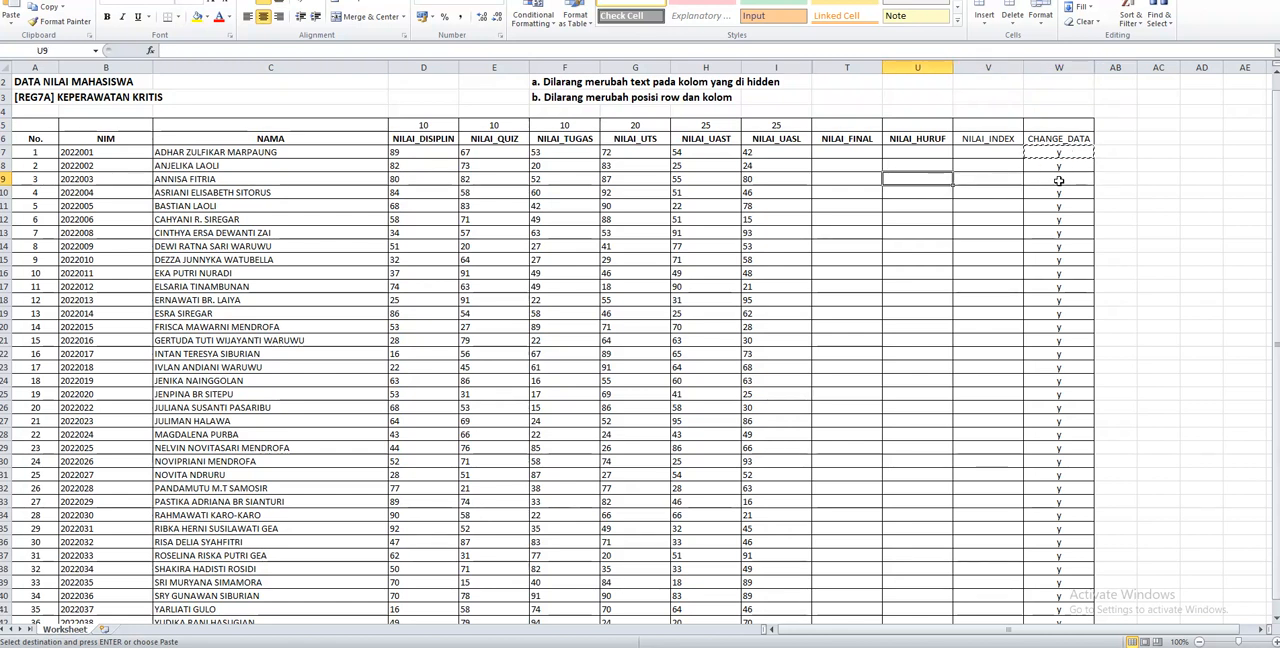
key(Left)
key(Left)
key(Left)
key(Left)
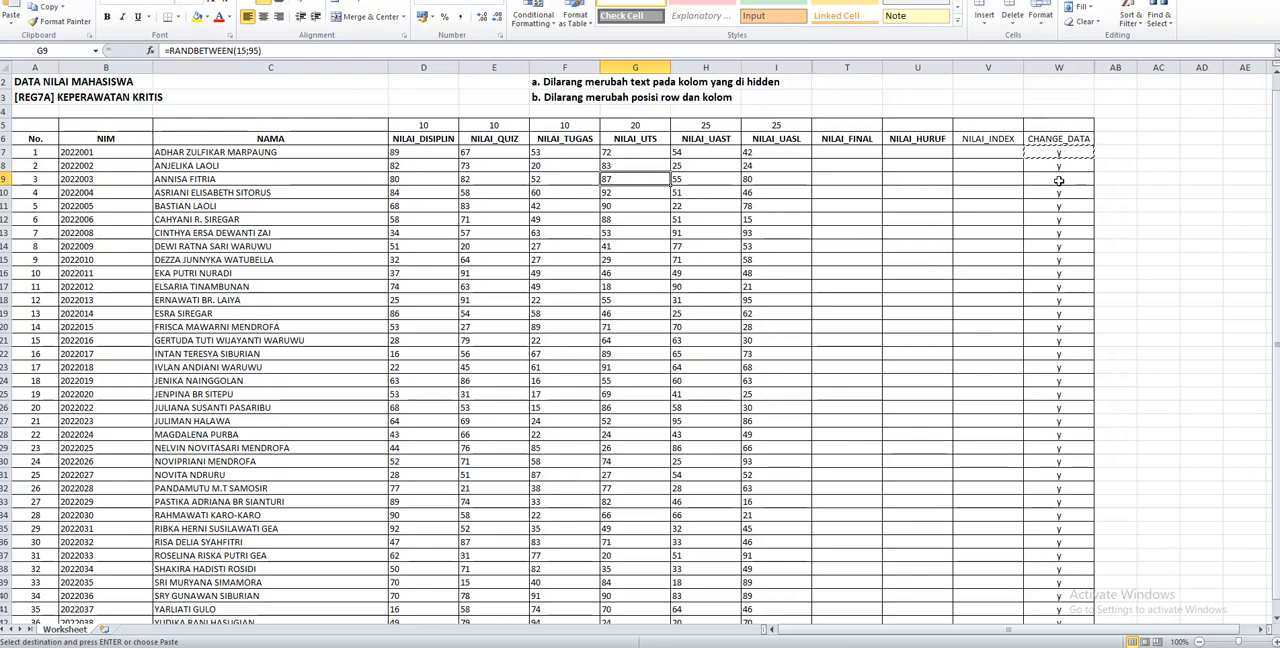
key(Escape)
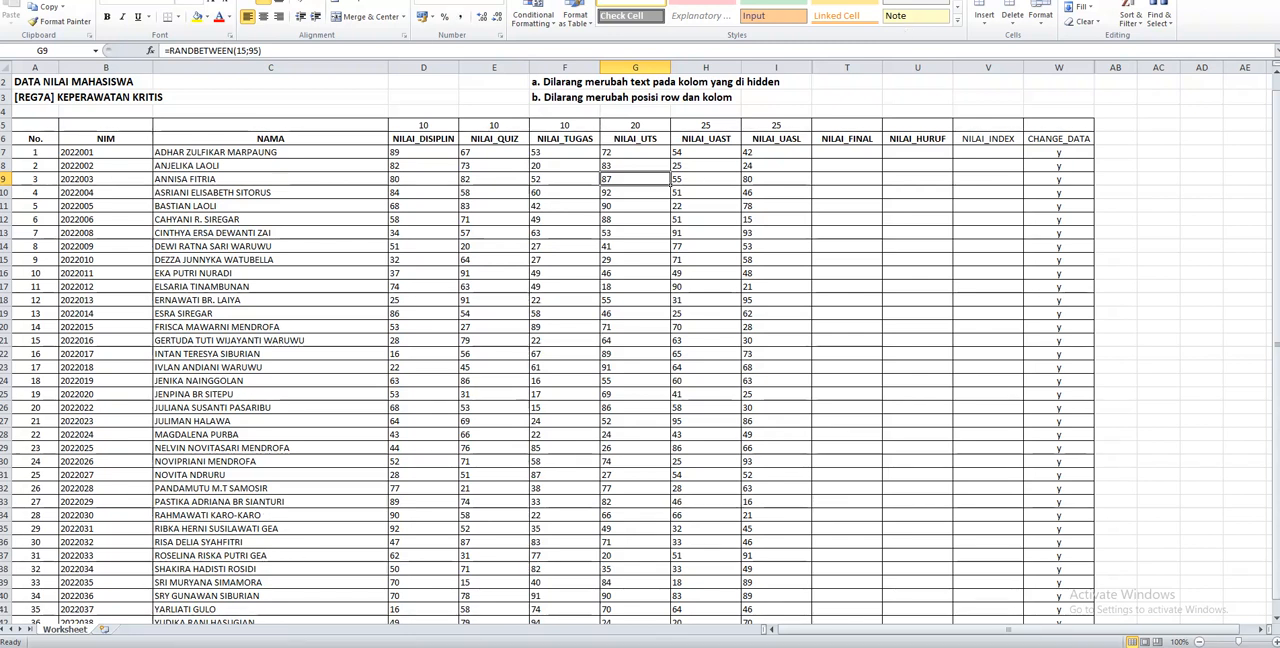
Switch to the grade portal in the browser, view class REG7B - KEPERAWATAN KRITIS and reselect REG7A - KEPERAWATAN KRITIS
click(180, 646)
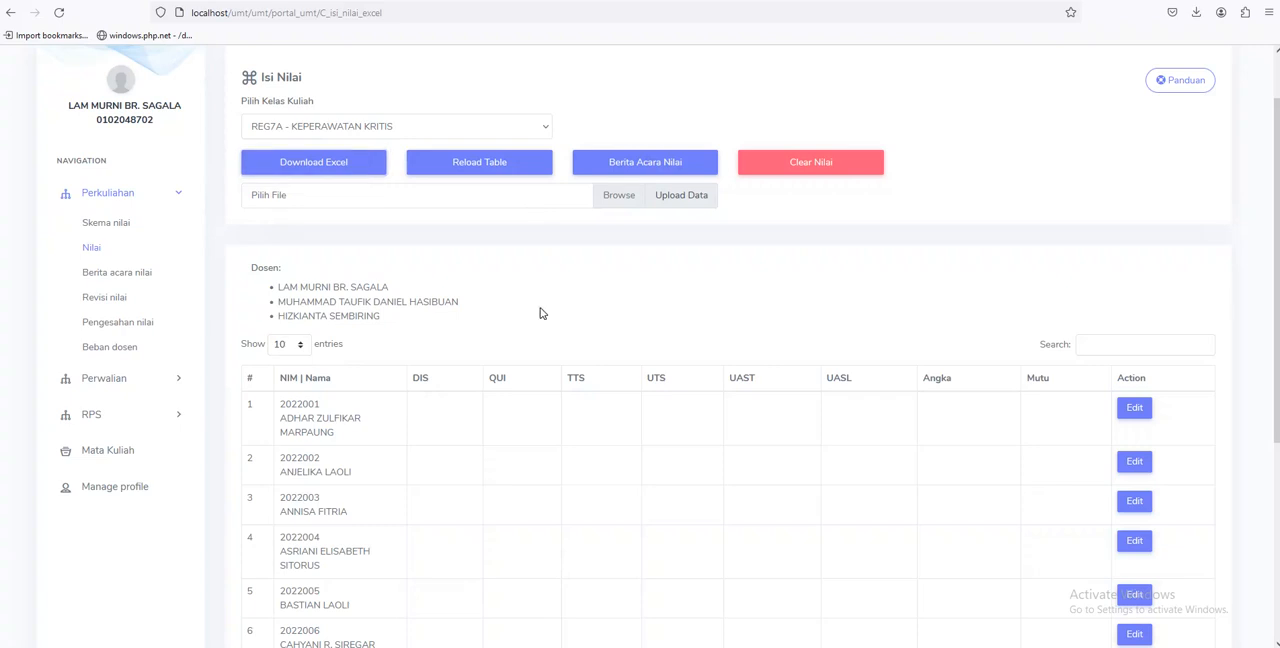
click(322, 130)
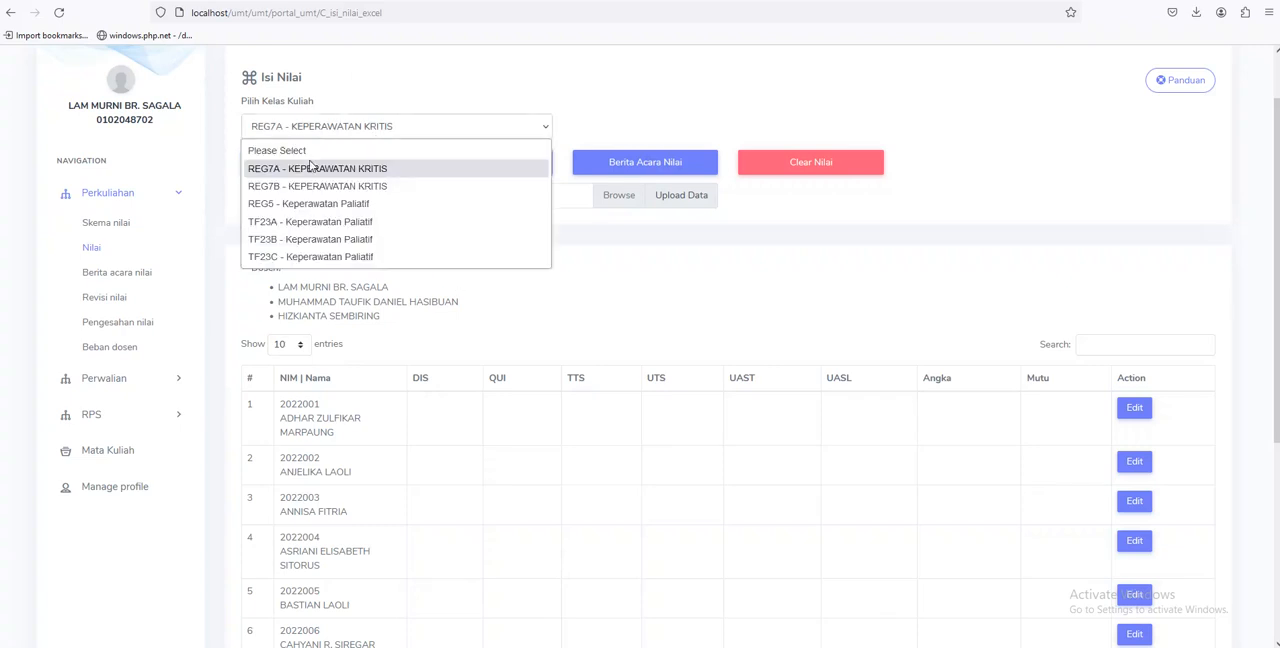
click(315, 183)
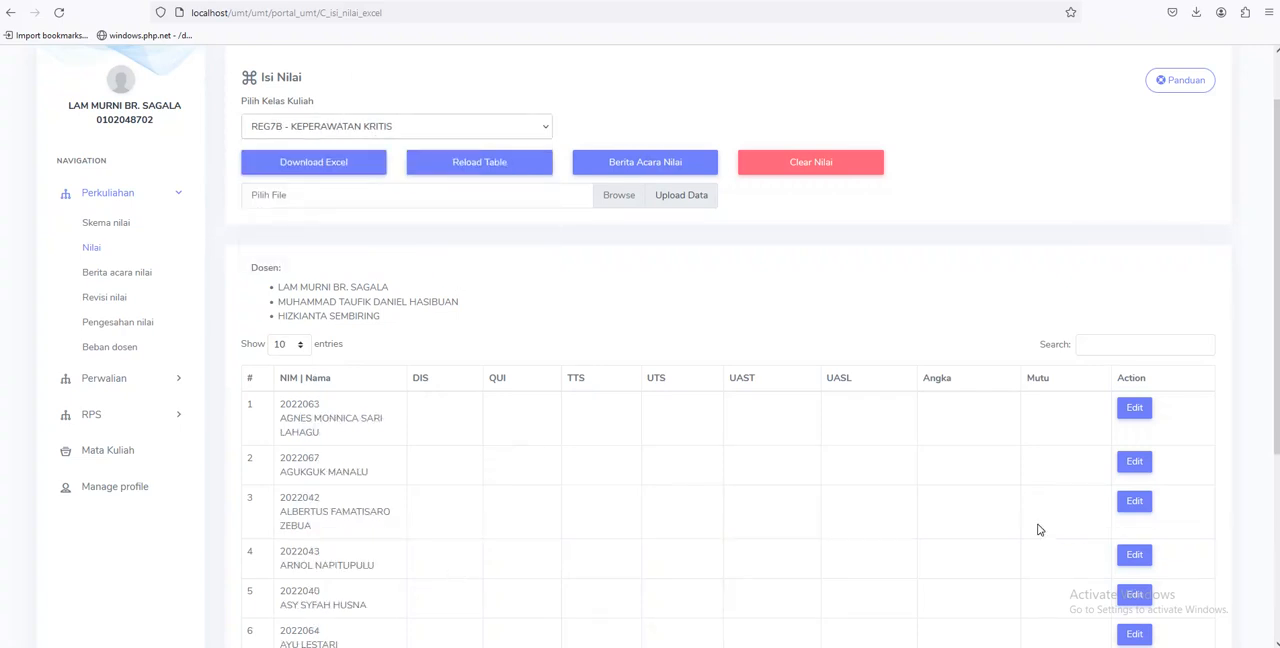
click(415, 134)
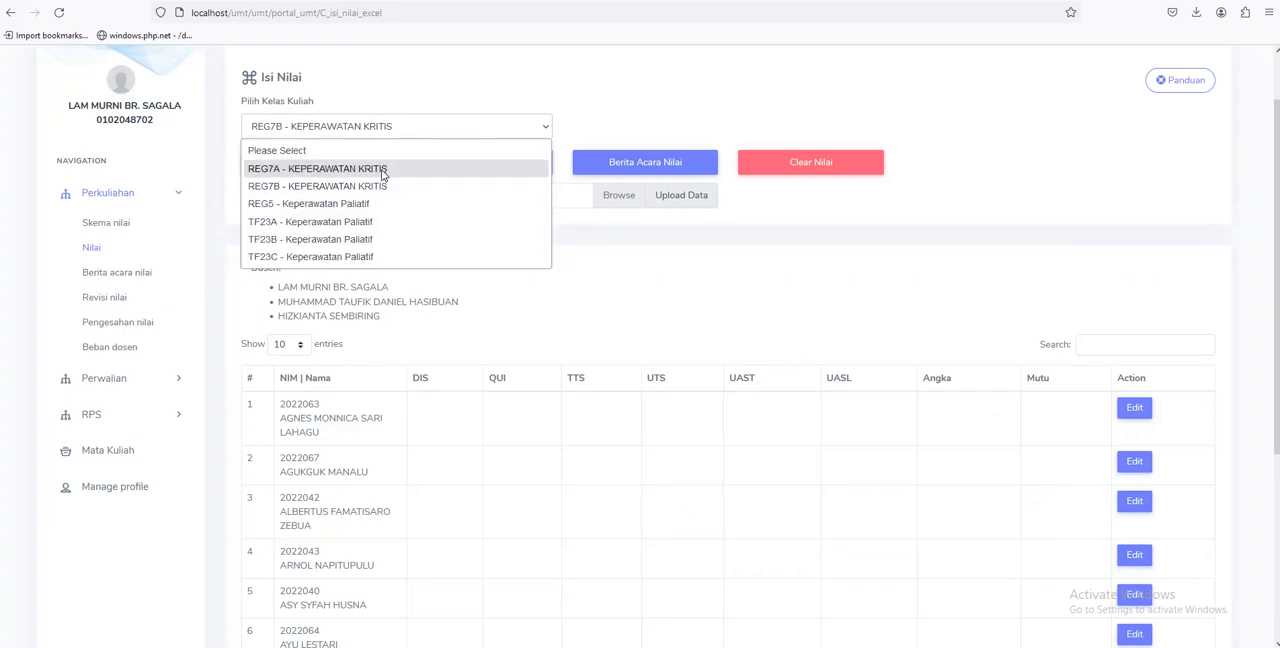
click(386, 168)
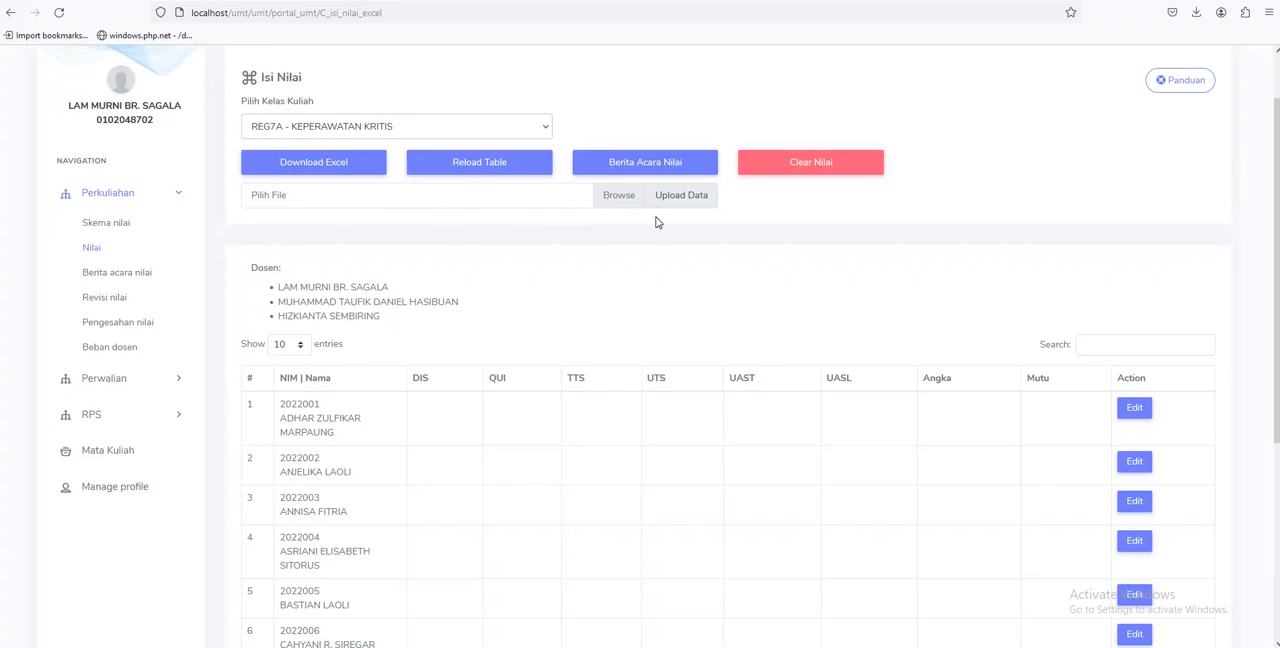
Upload 20231 REG7A KEPERAWATAN KRITIS.xlsx to the class and check the imported grades in the student table
click(627, 202)
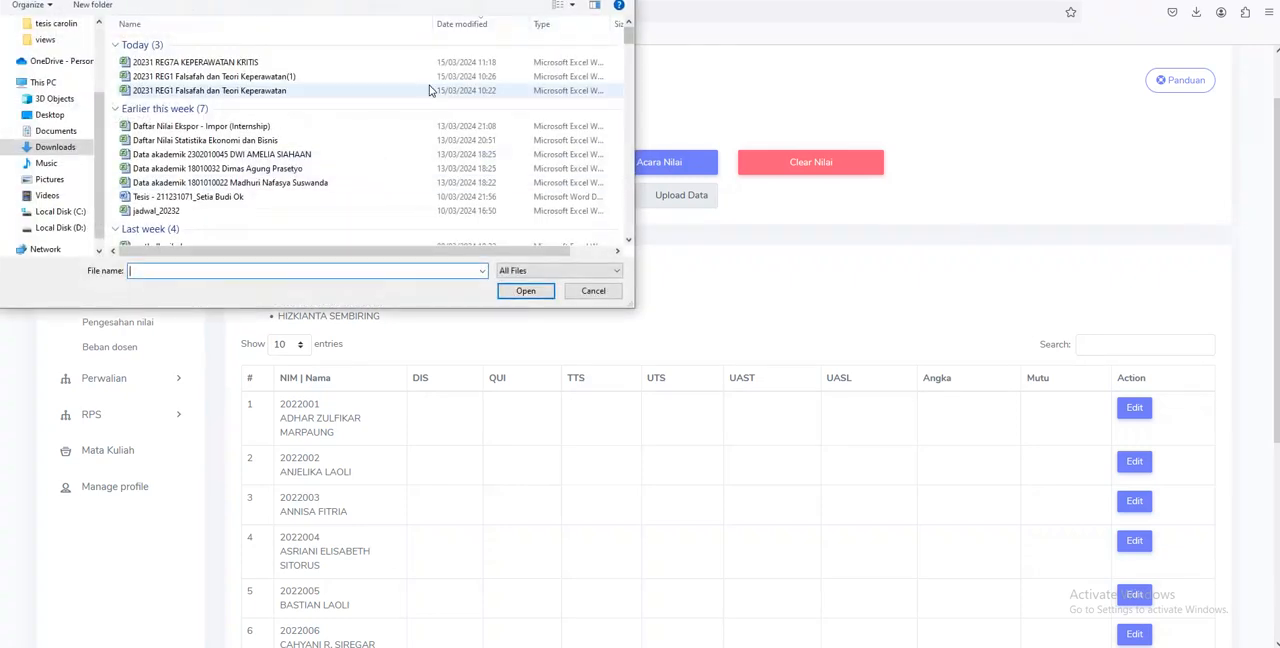
click(254, 61)
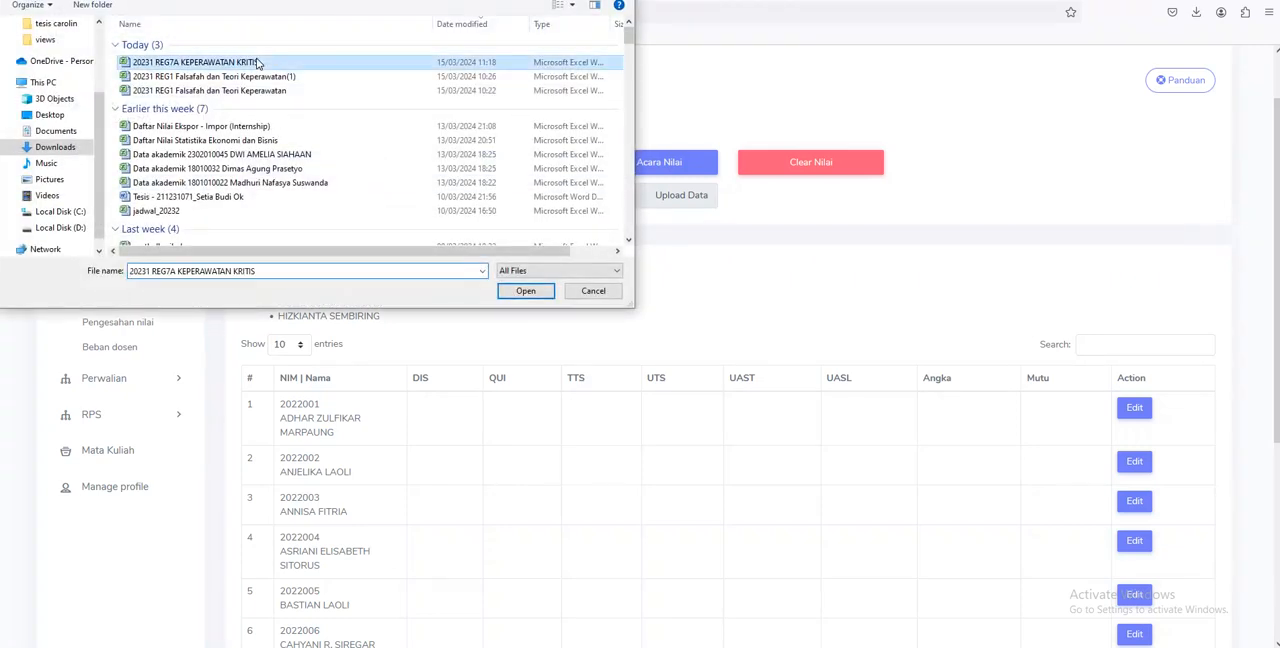
click(527, 292)
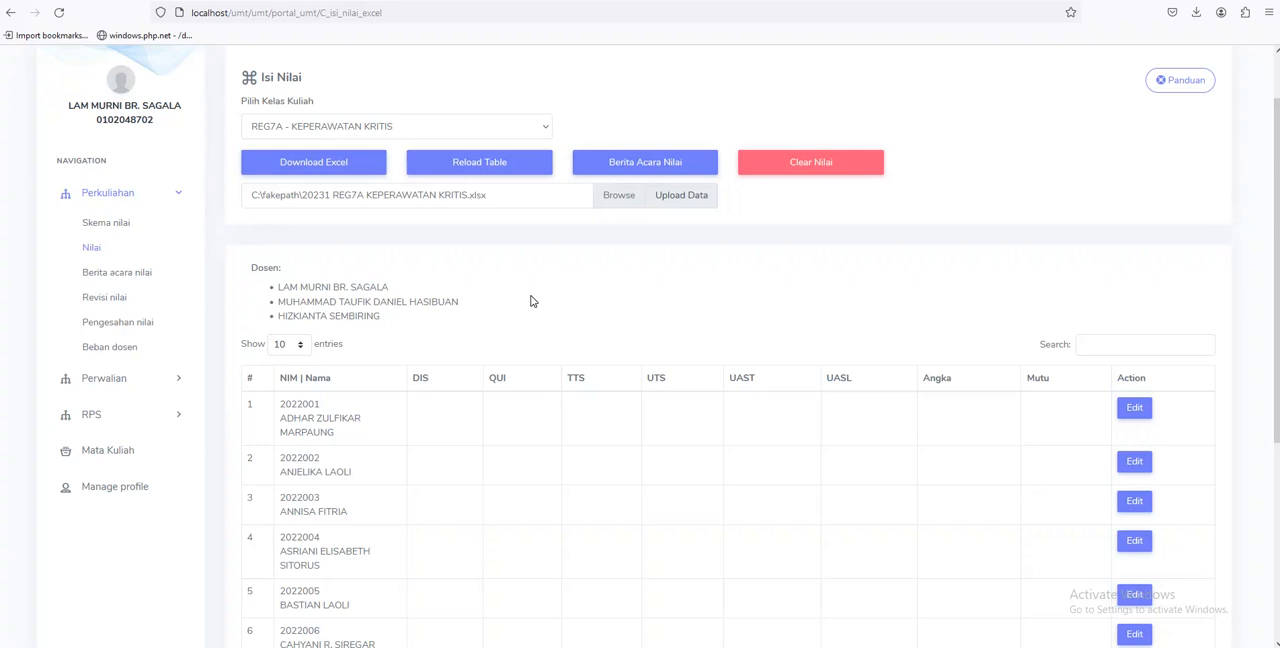
click(692, 204)
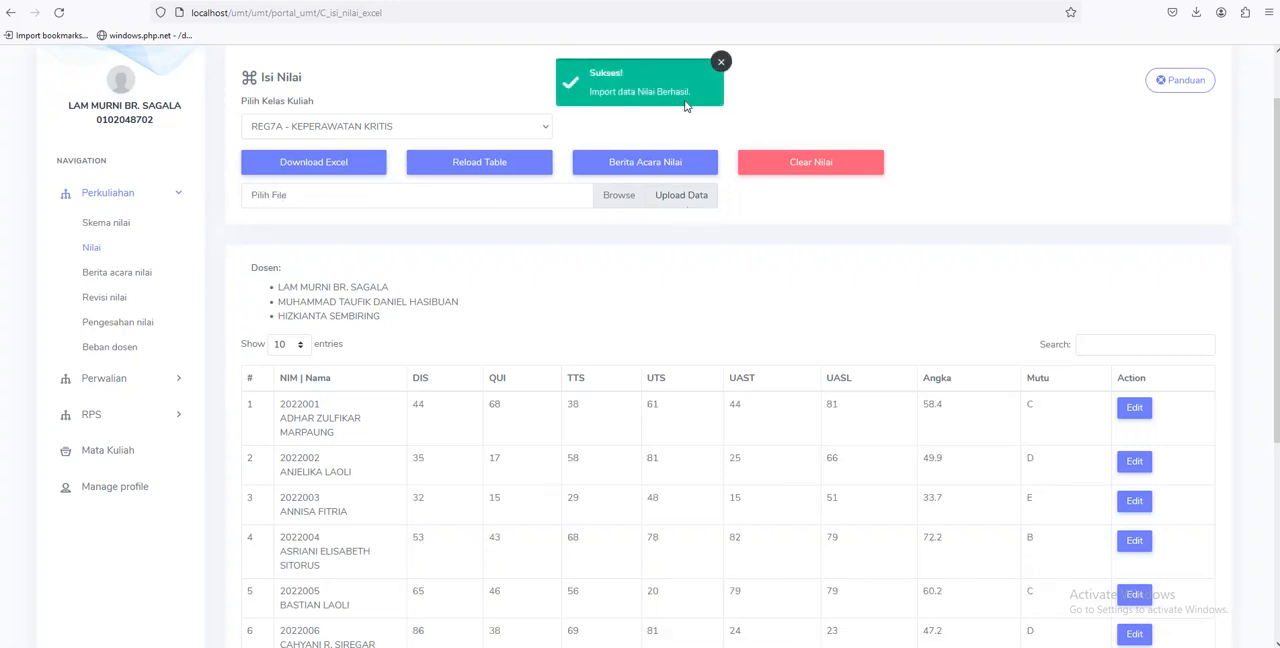
scroll(768, 334, down, 2)
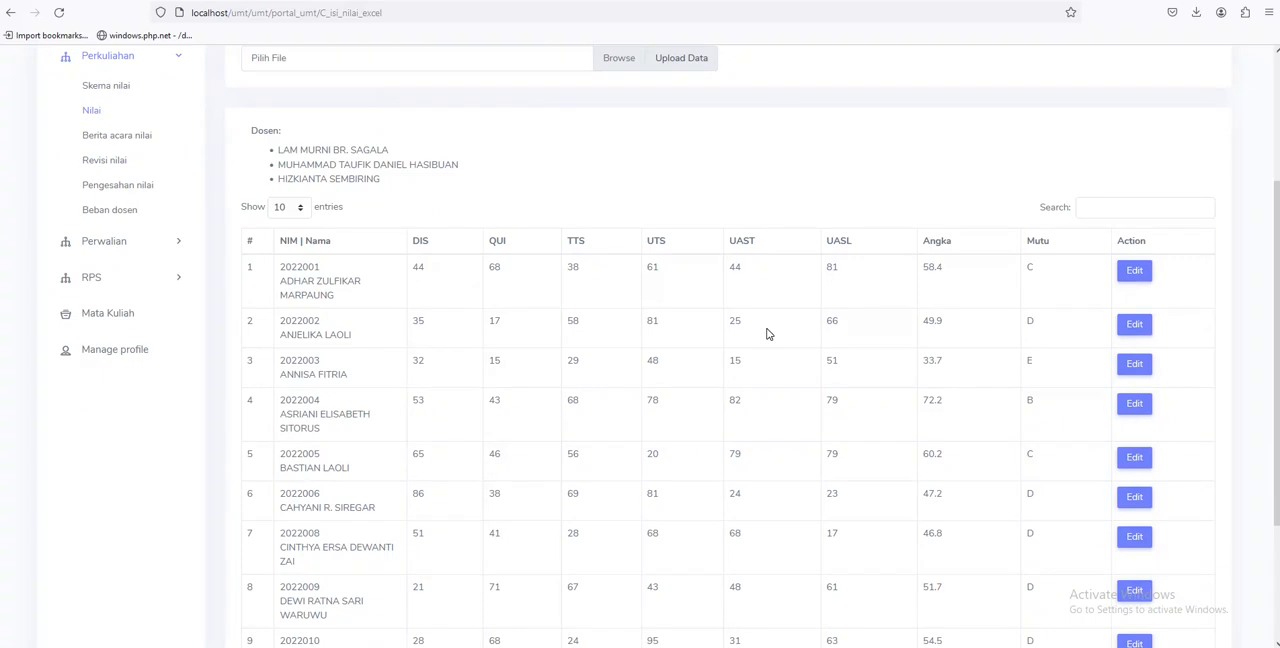
Examine the imported component scores, final numbers and letter grades of the REG7A - KEPERAWATAN KRITIS students
scroll(766, 334, up, 1)
scroll(766, 334, down, 3)
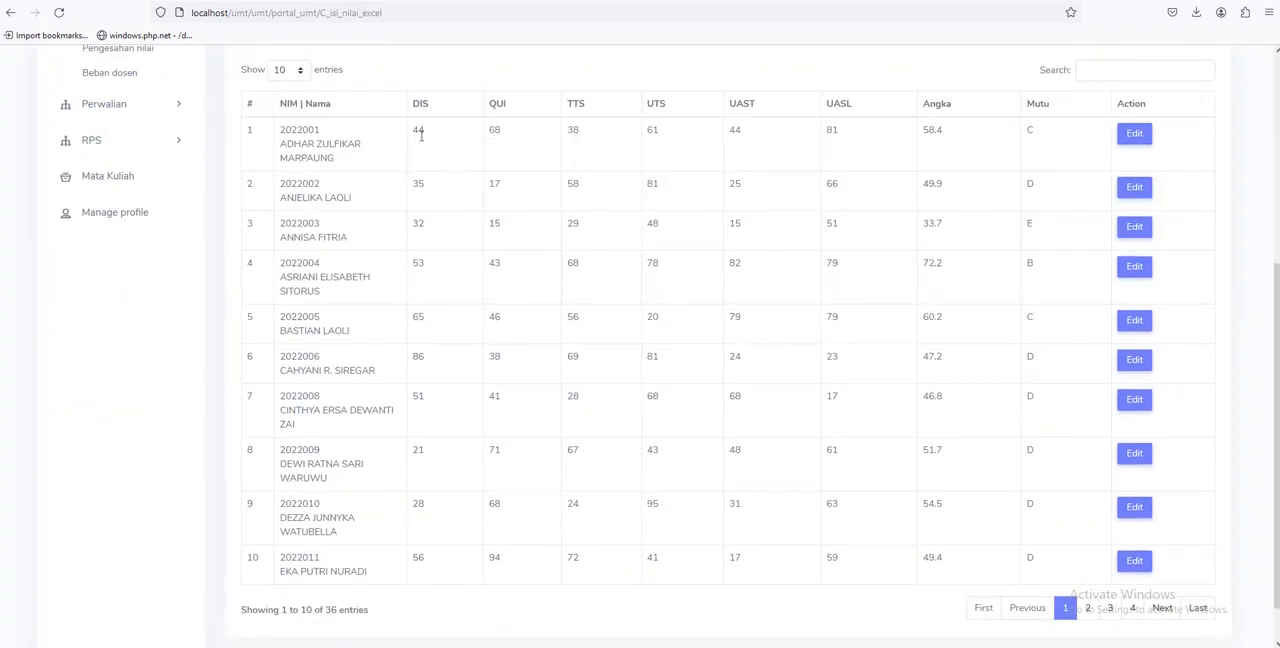
drag(414, 132, 427, 134)
click(433, 147)
scroll(777, 266, down, 1)
scroll(1040, 314, up, 1)
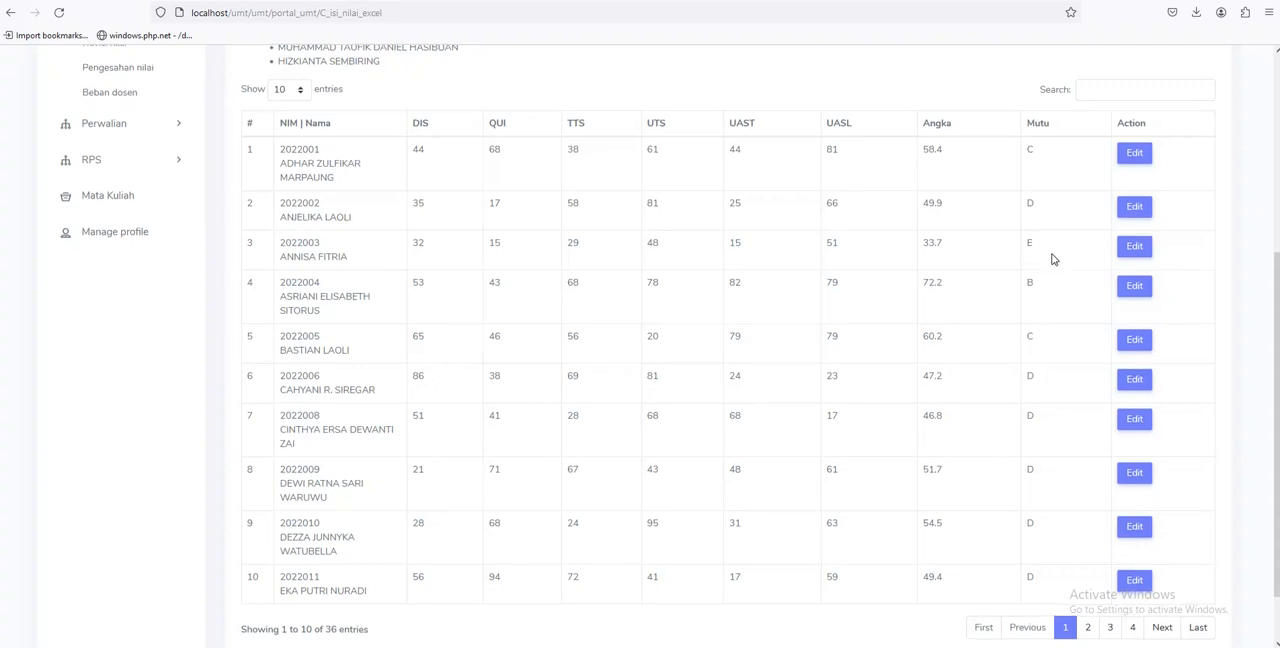
scroll(1052, 258, down, 1)
scroll(1050, 258, up, 1)
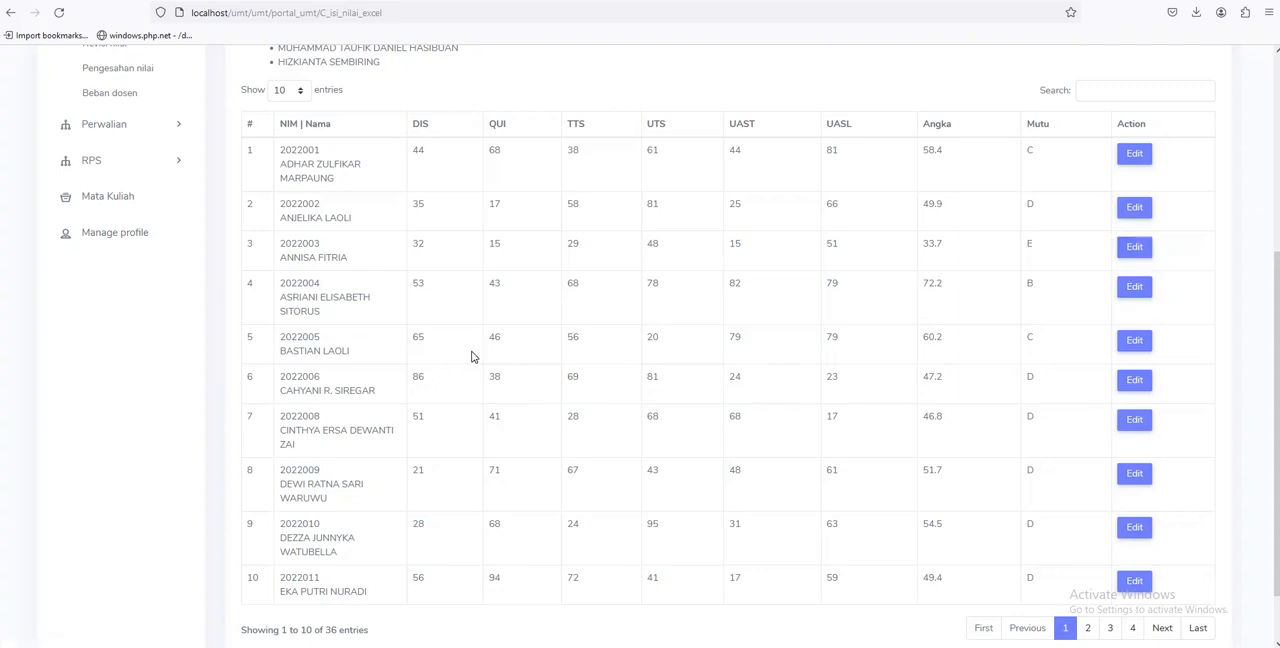
scroll(472, 355, up, 1)
scroll(681, 379, down, 1)
In the third student's grade form, set QUI to 80, TTS to 75, UTS to 90 and UAST to 95
click(1135, 248)
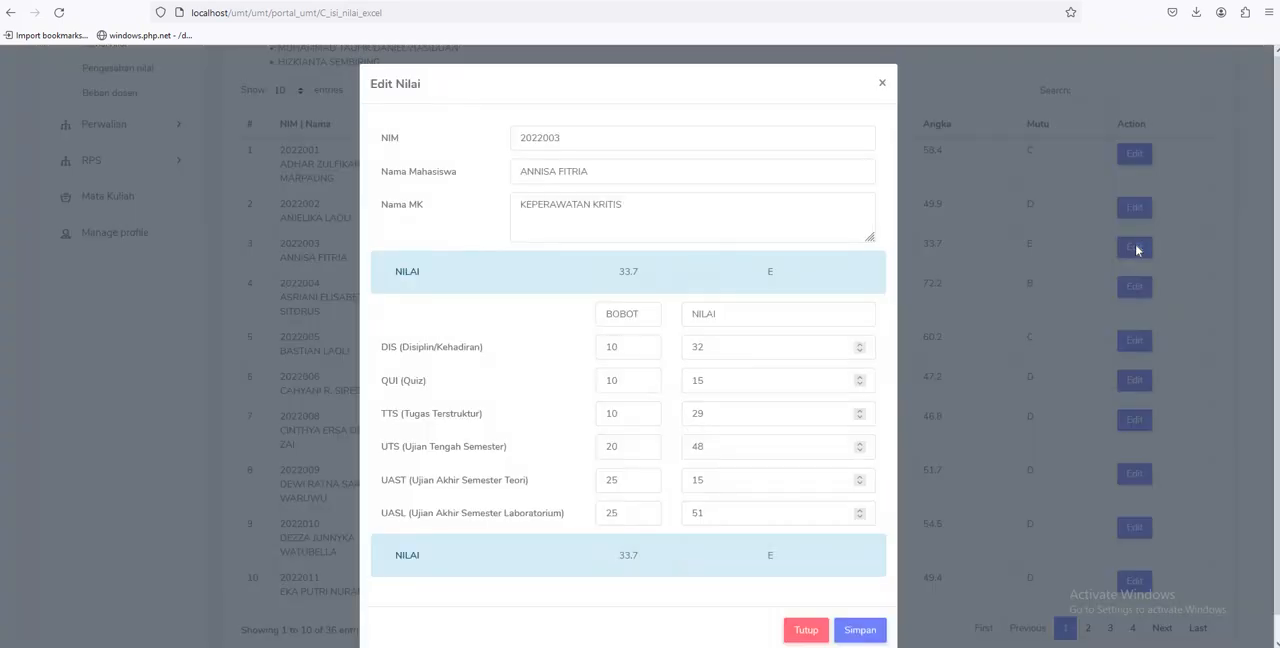
double_click(736, 384)
text(80)
double_click(719, 422)
text(75)
double_click(727, 449)
text(90)
click(719, 477)
double_click(719, 477)
text(95)
Check the recalculated score and letter grade in the form, and save the third student's grades
drag(620, 276, 641, 273)
click(782, 272)
drag(782, 272, 764, 272)
click(755, 273)
click(862, 632)
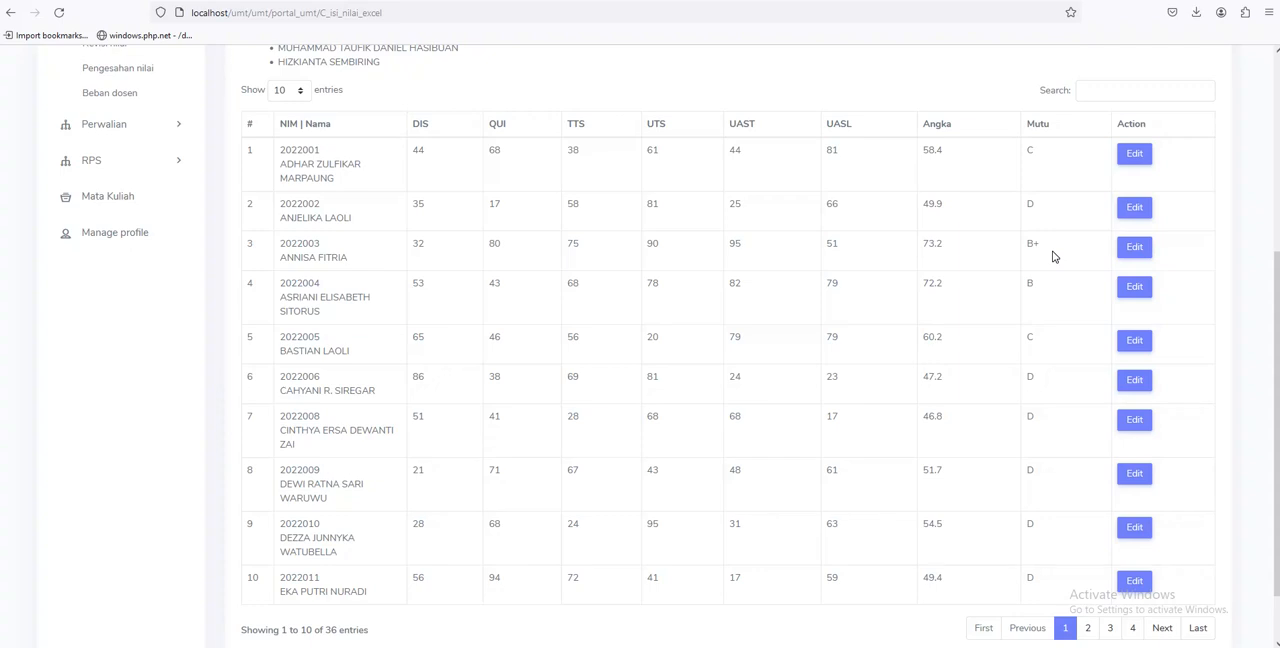
Review the third student's updated component scores and Mutu grade in the class table
scroll(1050, 257, down, 2)
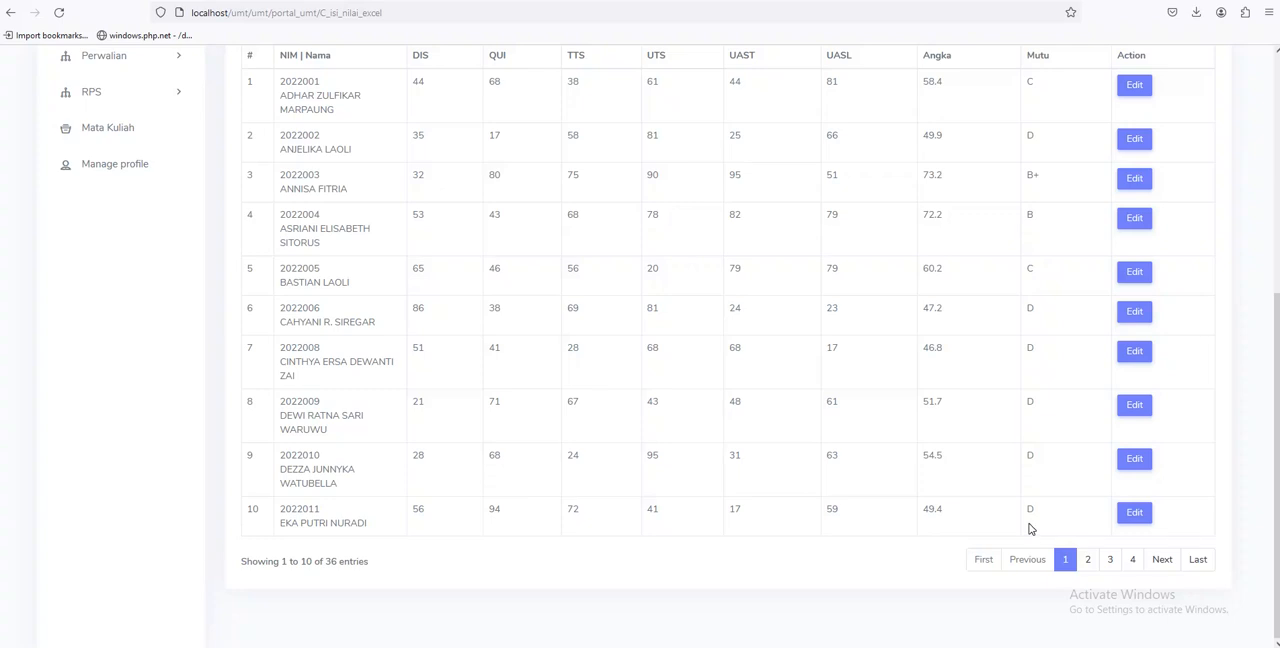
scroll(1035, 525, up, 3)
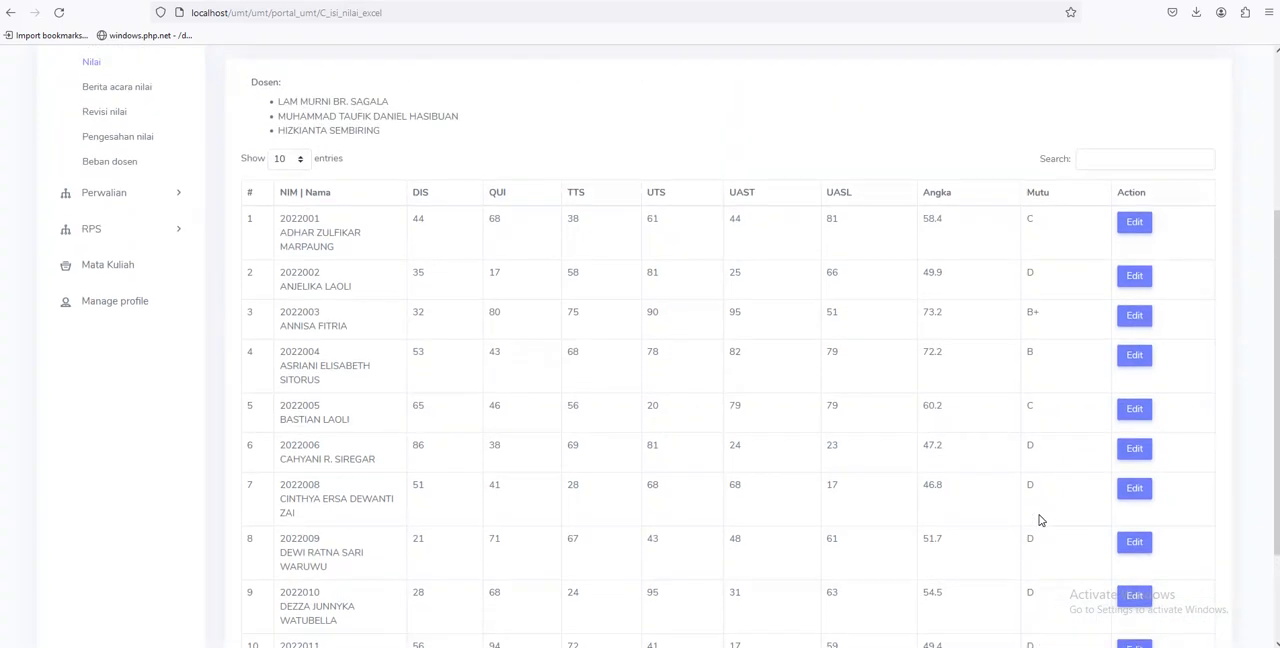
scroll(1040, 520, up, 3)
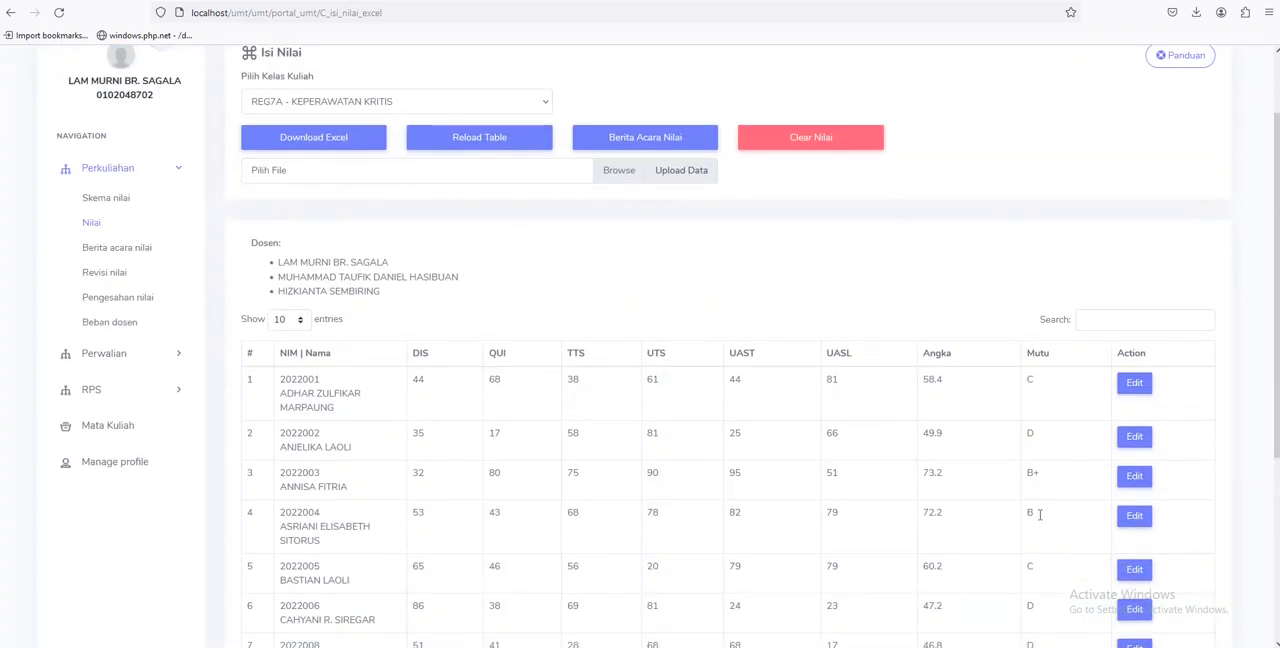
scroll(1040, 515, down, 1)
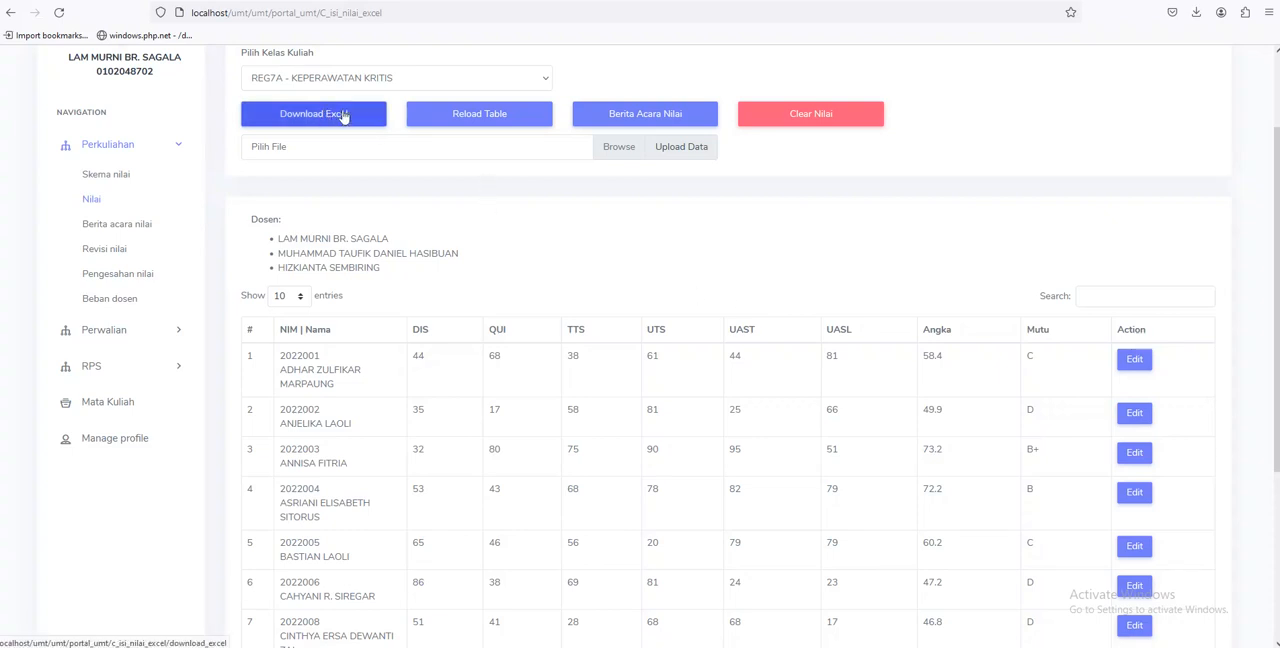
scroll(983, 366, down, 3)
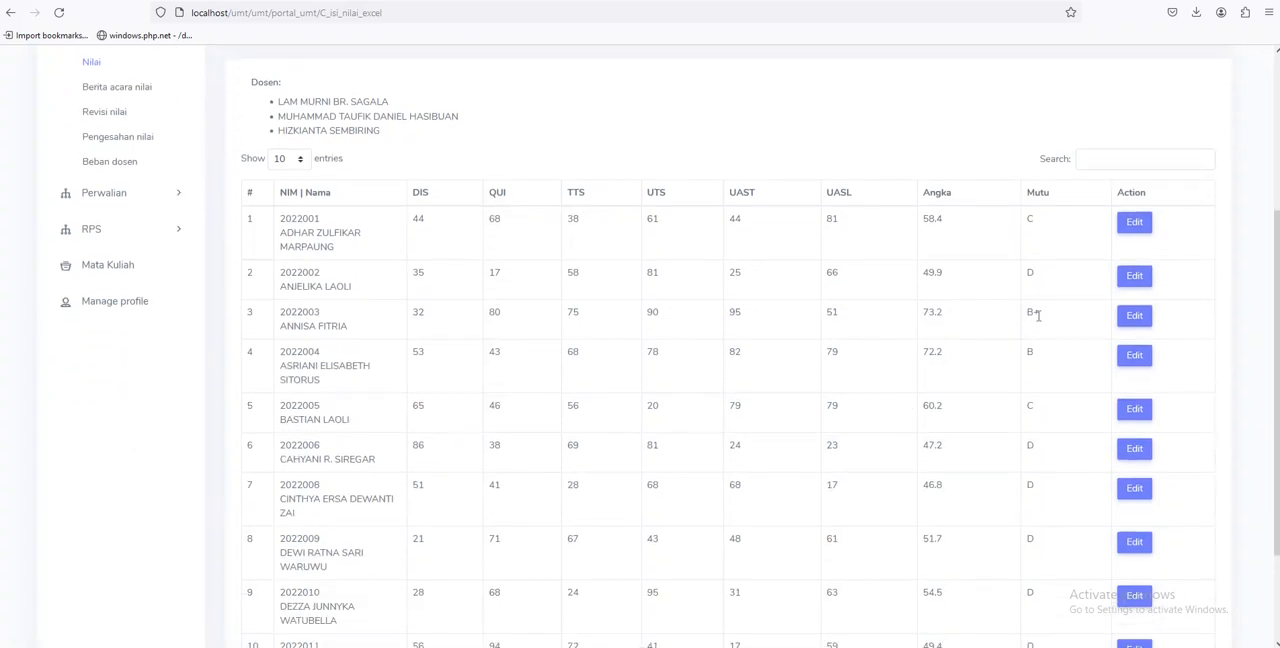
drag(1047, 320, 1013, 320)
scroll(859, 392, down, 3)
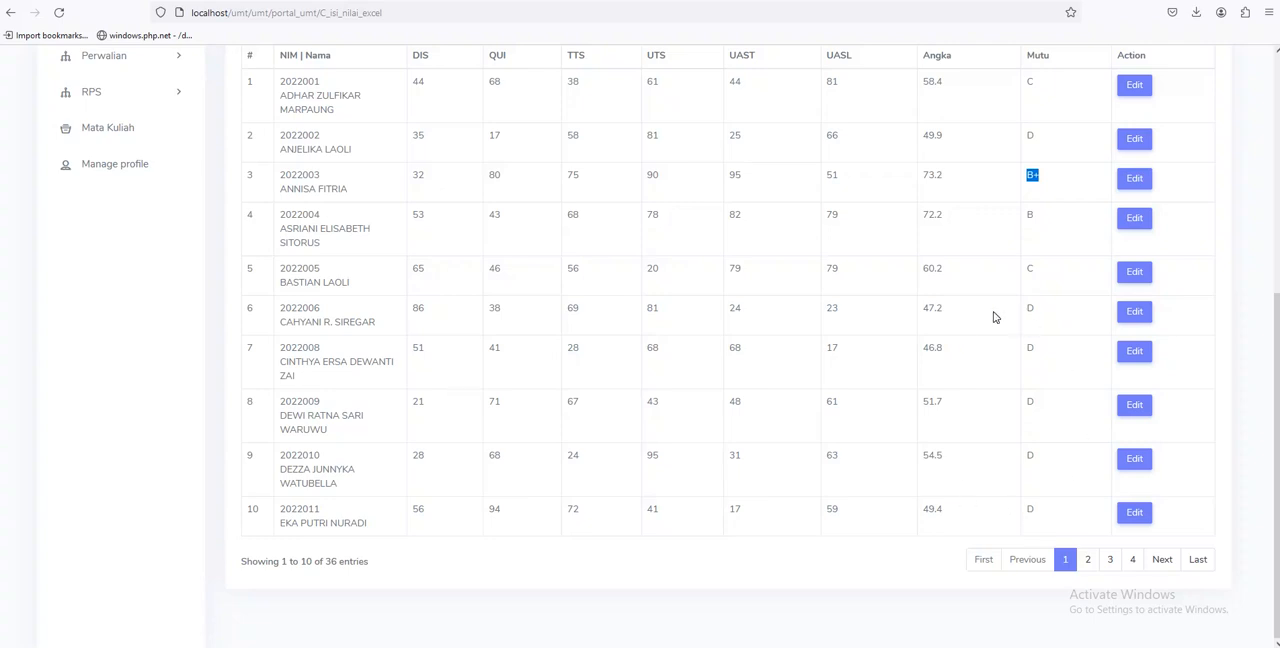
Download the class's Excel form again, open 20231 REG7A KEPERAWATAN KRITIS(1).xlsx and close the earlier workbook without saving
scroll(960, 500, up, 6)
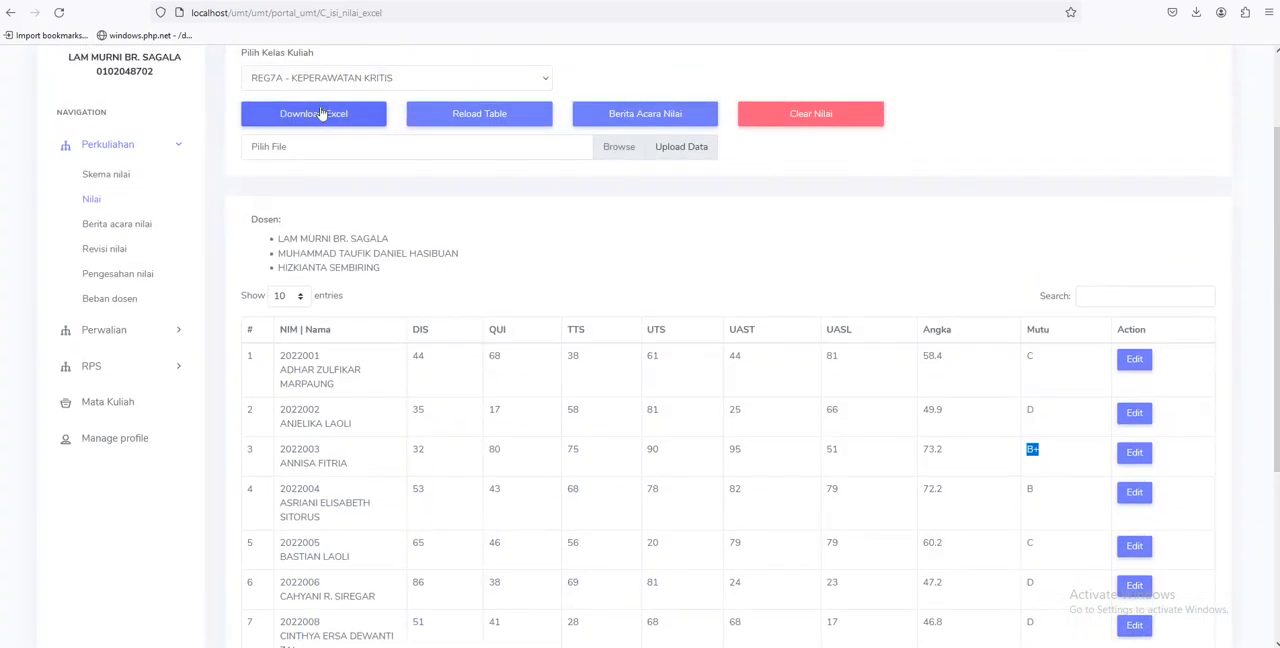
click(312, 116)
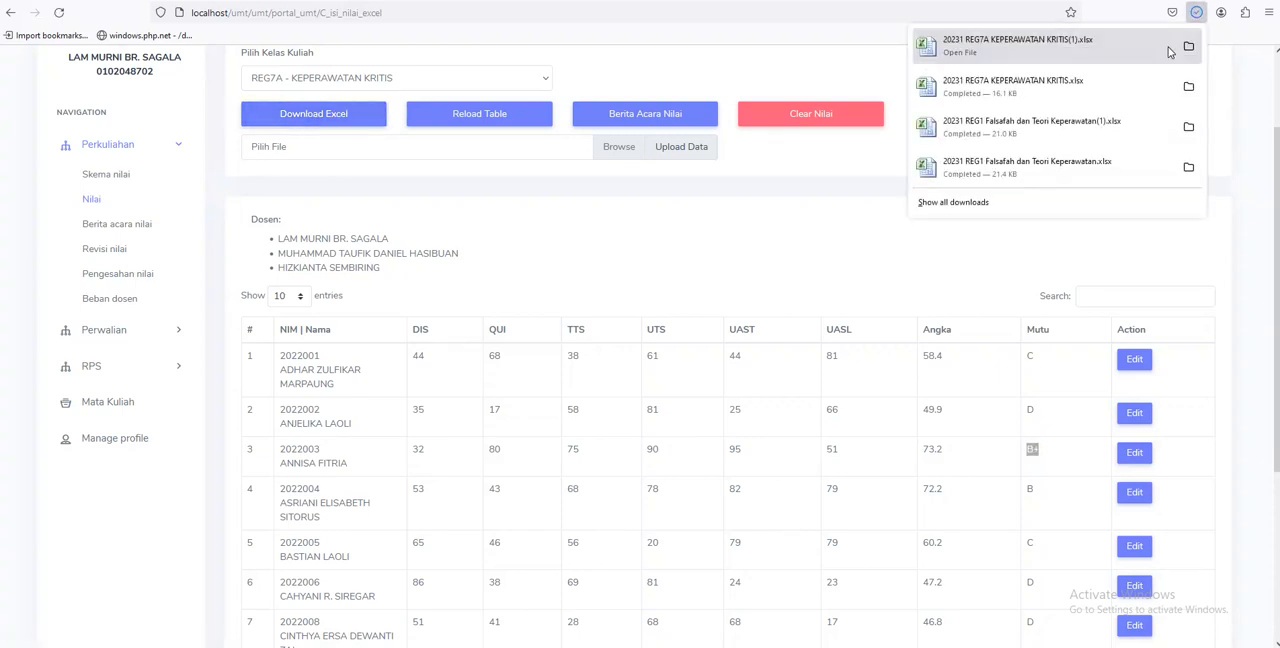
click(1115, 46)
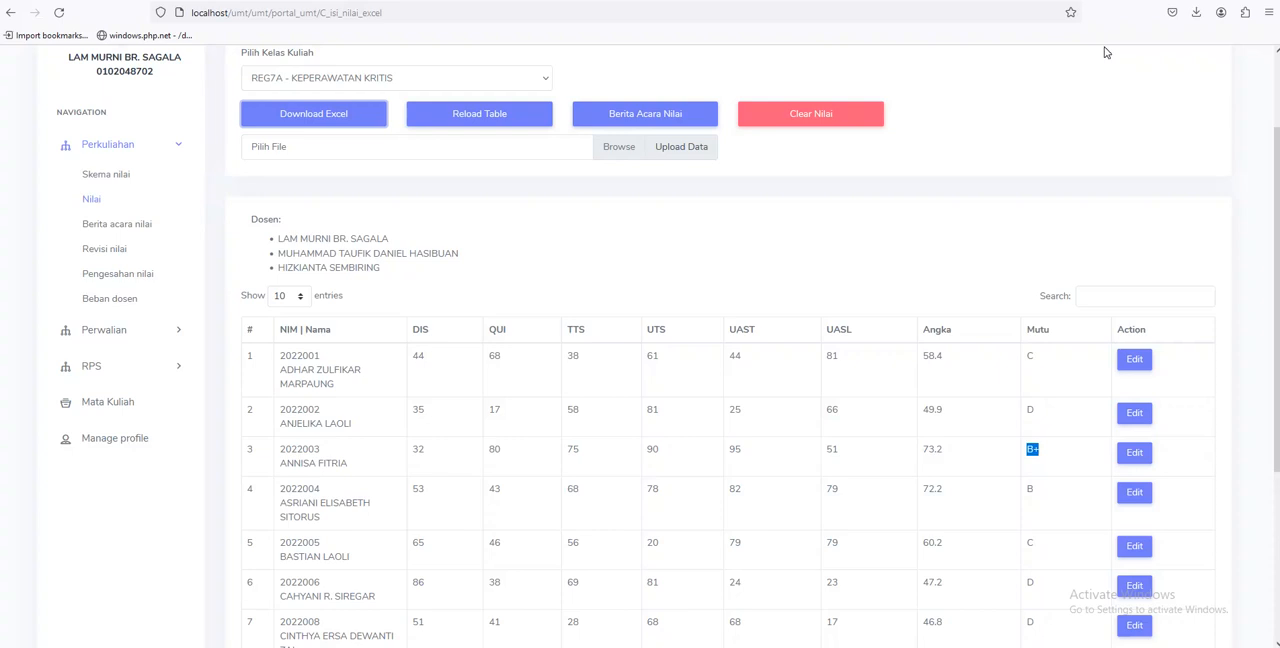
click(241, 646)
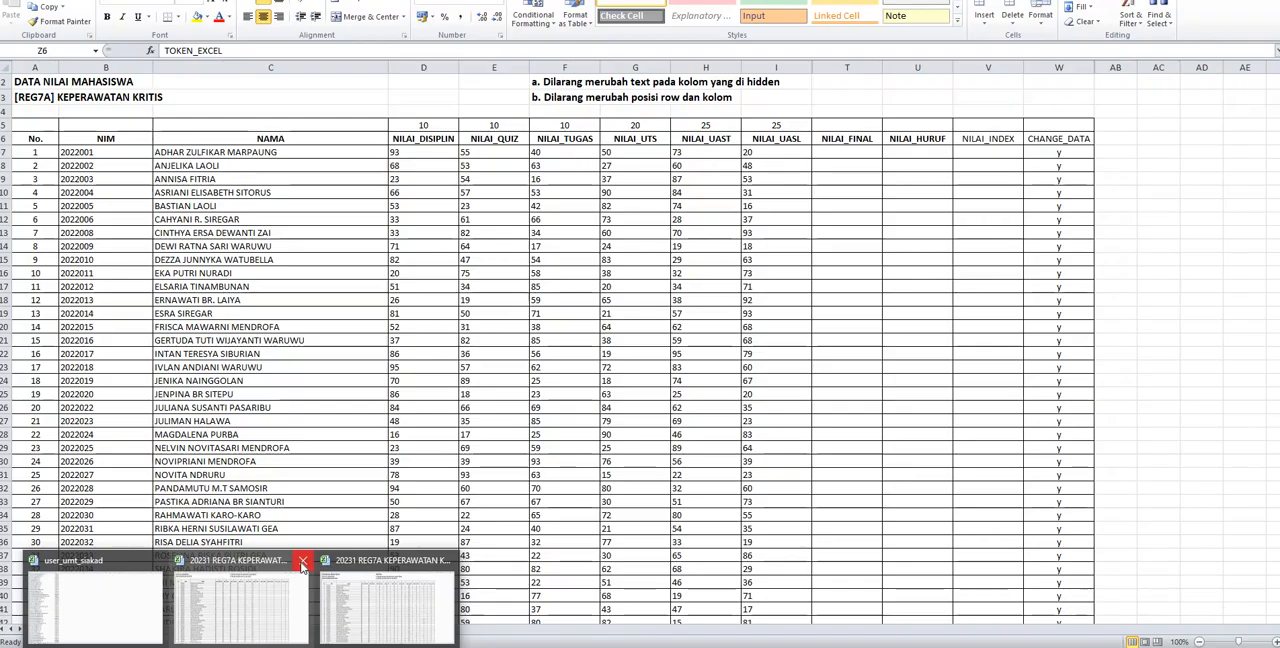
click(303, 567)
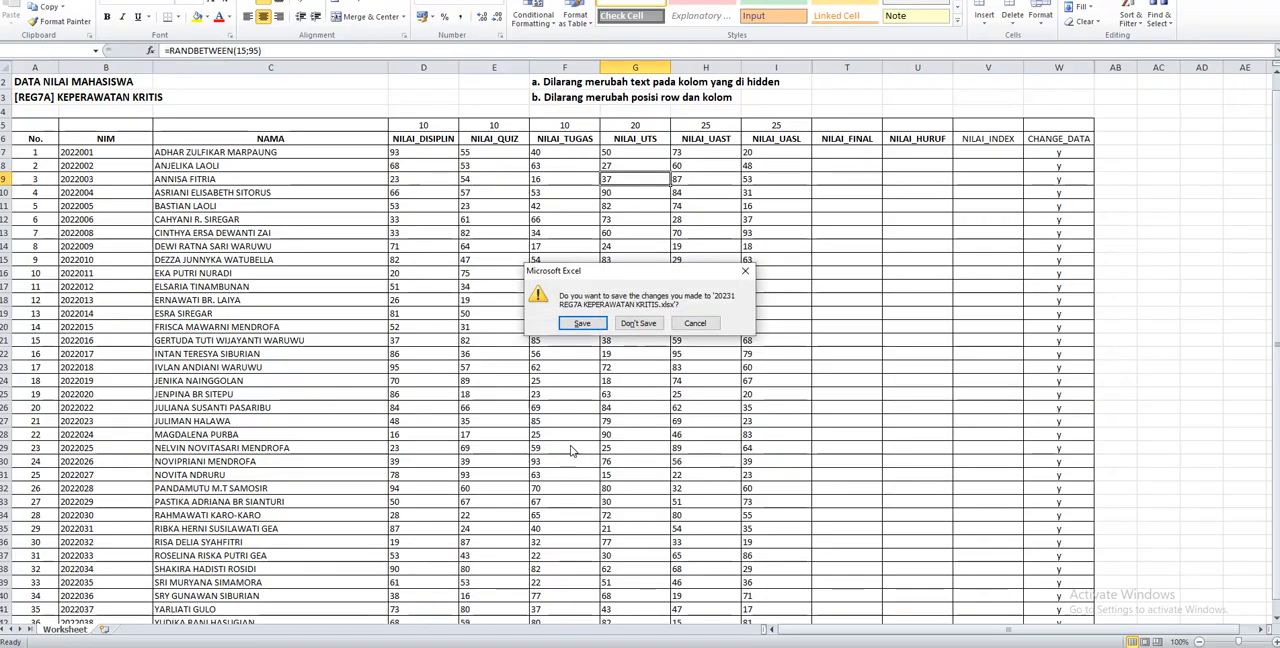
click(633, 319)
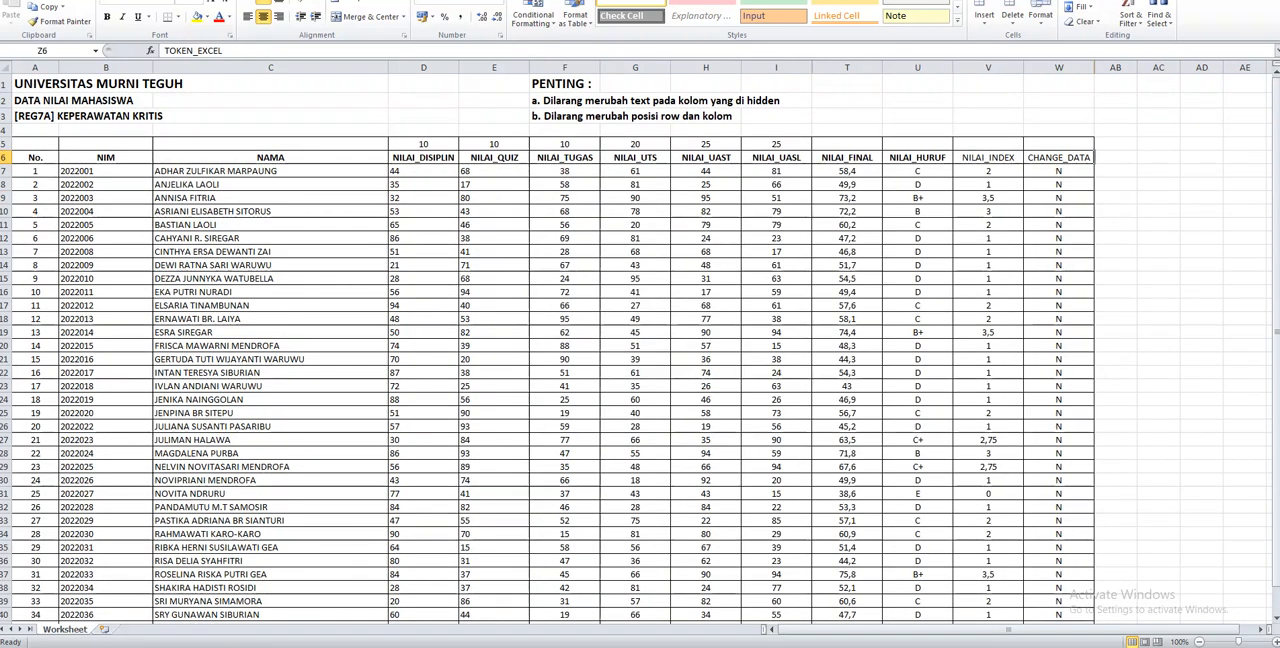
Examine the component scores and the NILAI_FINAL and NILAI_HURUF columns in the downloaded workbook
click(241, 646)
drag(410, 171, 812, 292)
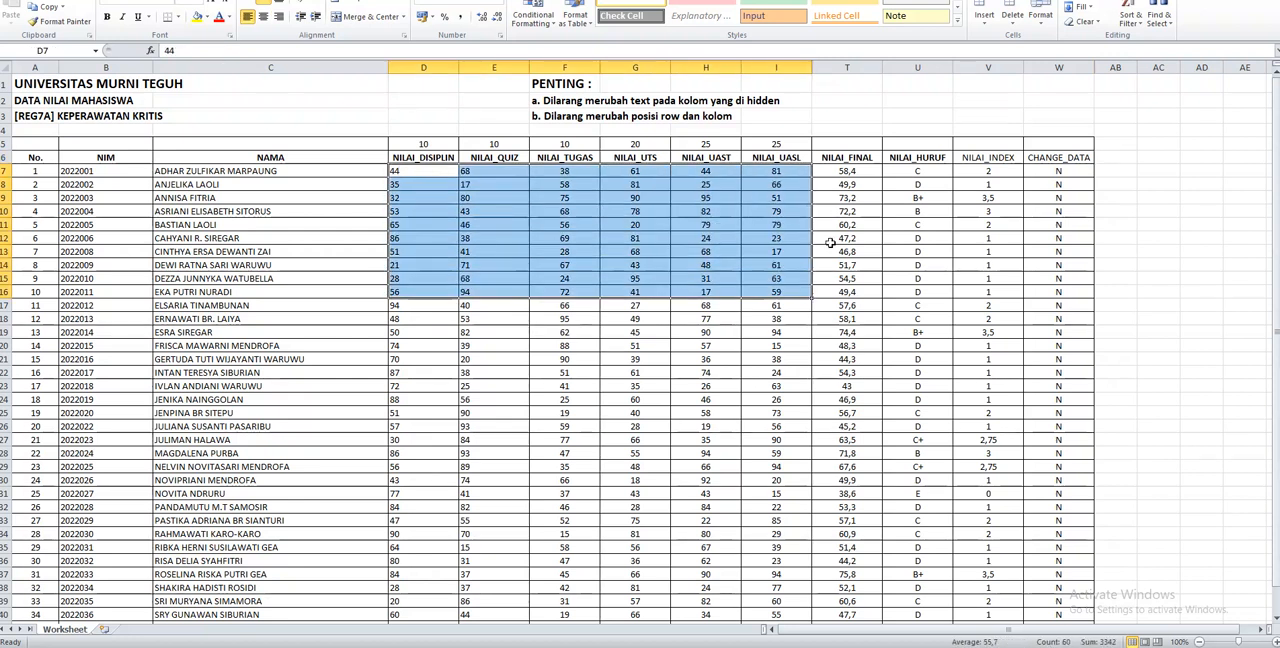
drag(834, 172, 931, 310)
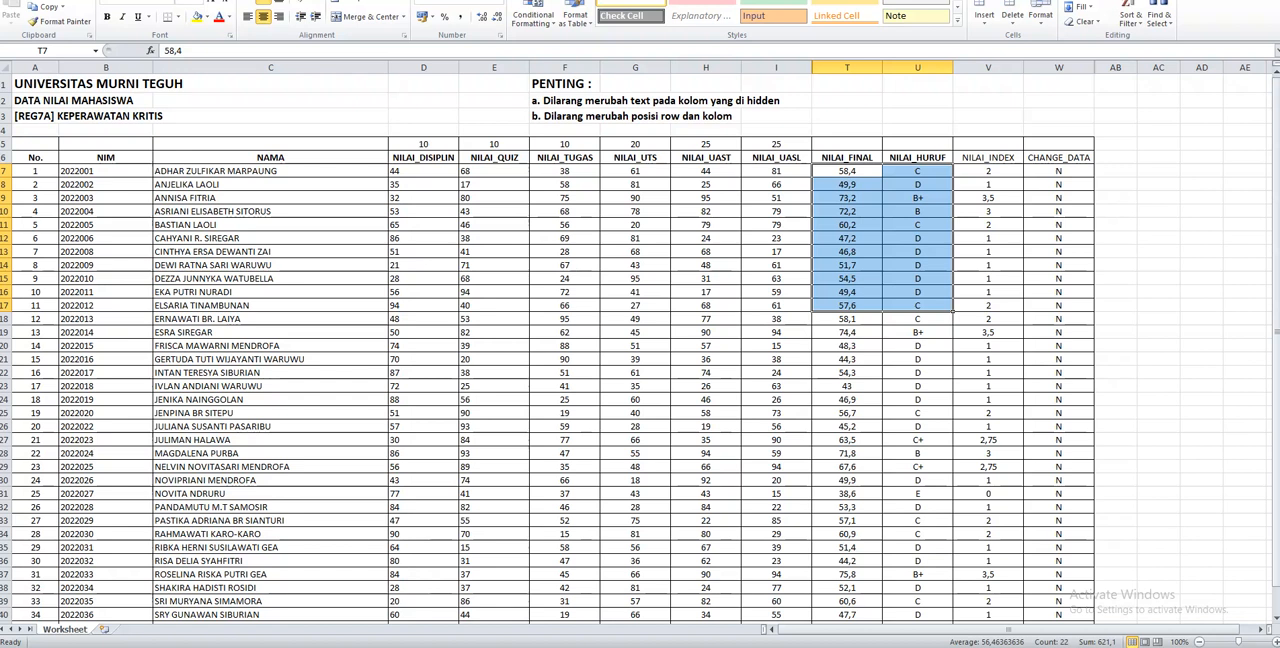
click(931, 246)
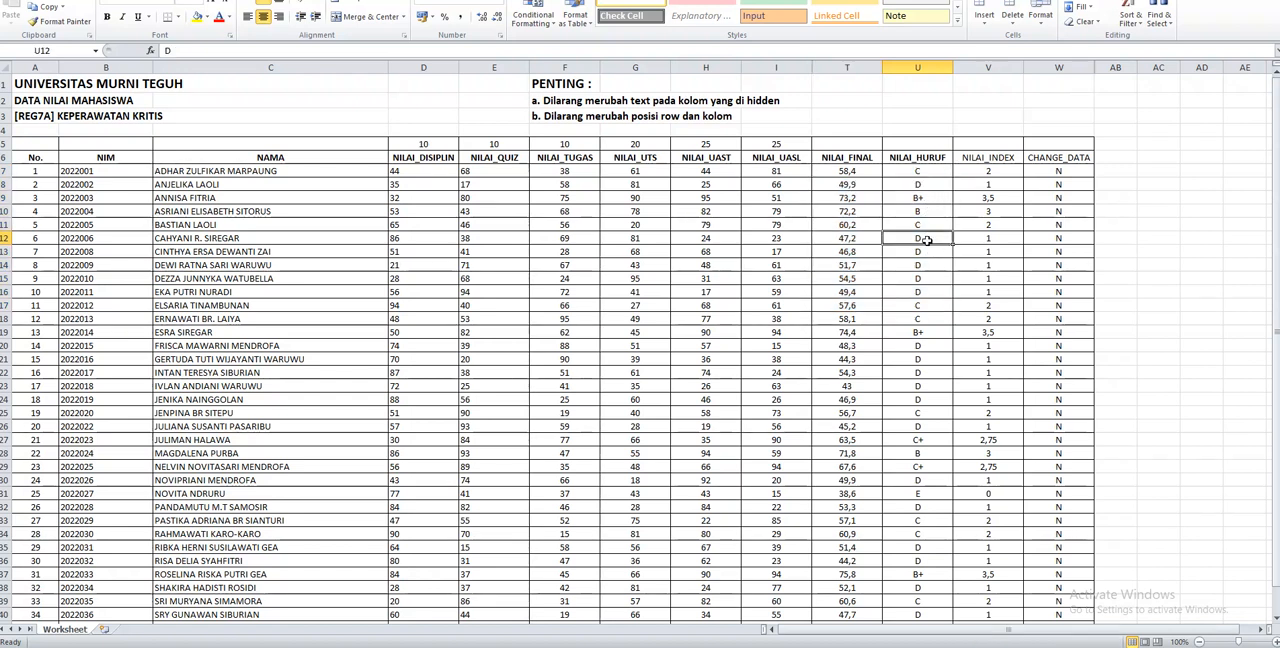
key(Down)
key(Down)
key(Down)
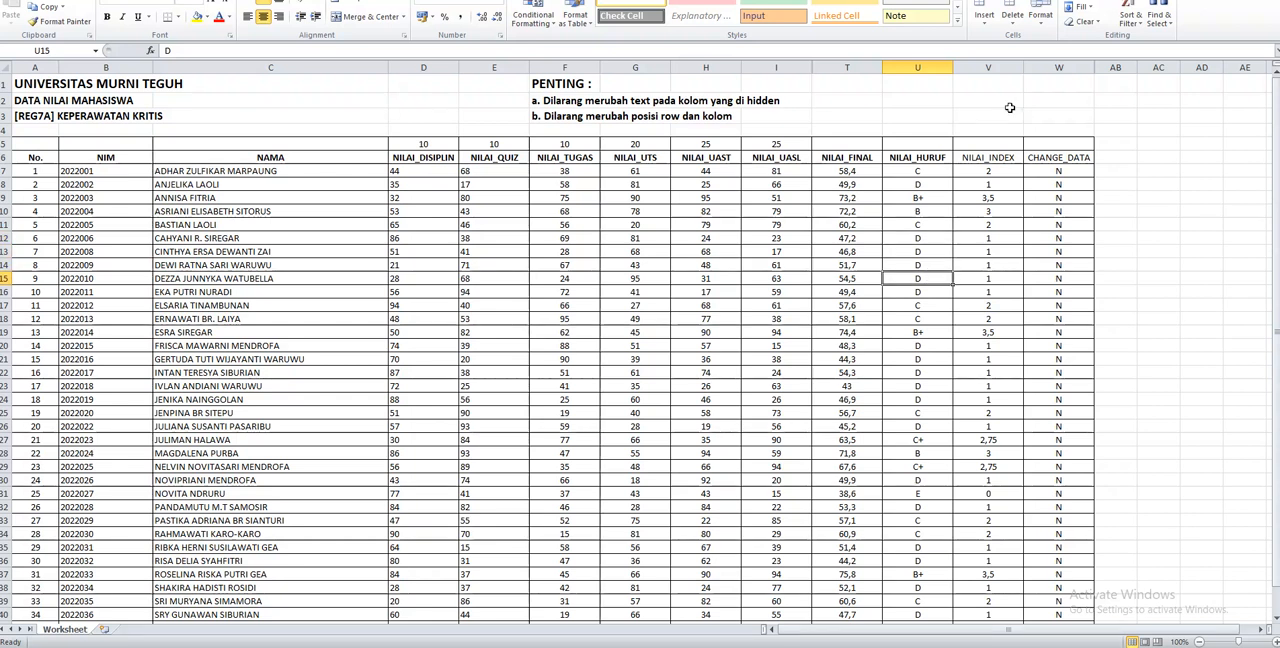
click(1236, 2)
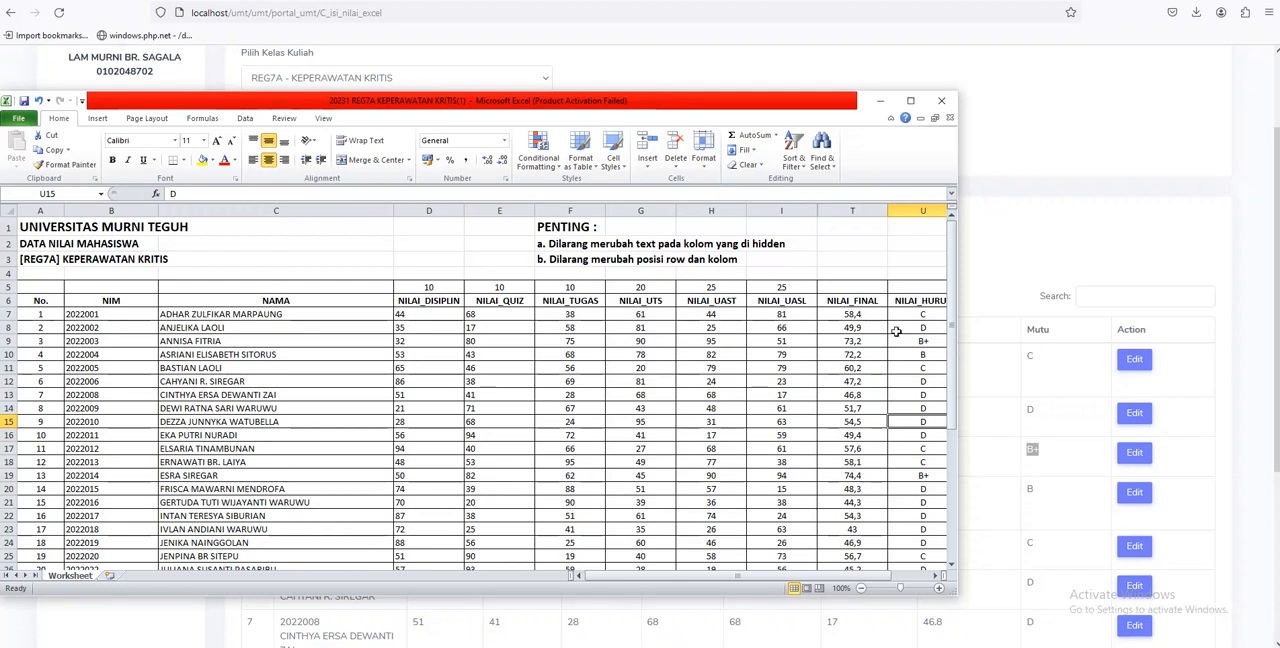
drag(725, 107, 675, 167)
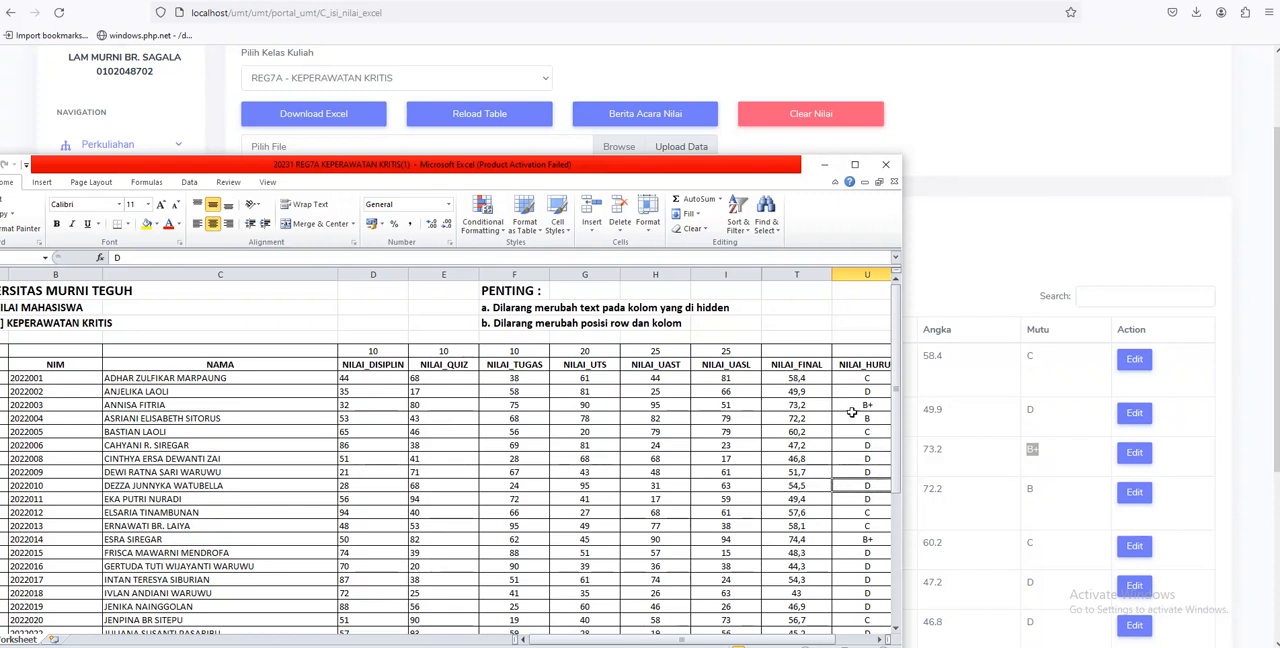
click(855, 165)
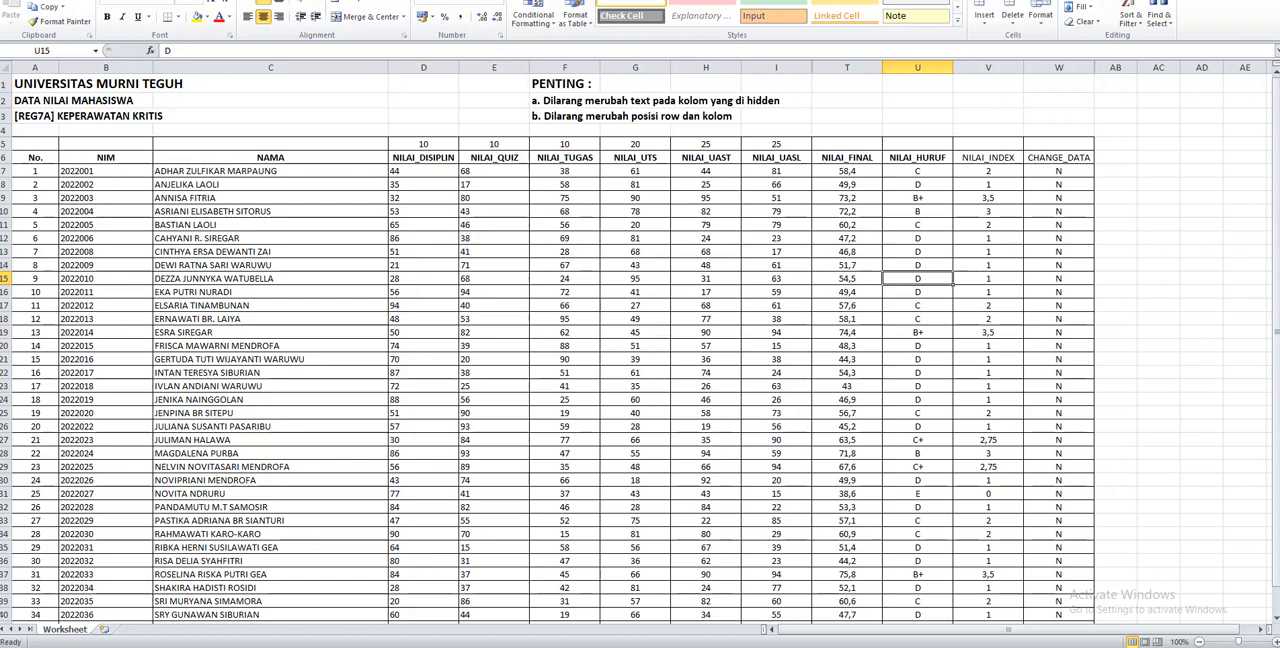
Switch to the grade portal in the browser, view the third student's grade form and close it without changes
key(alt+Tab)
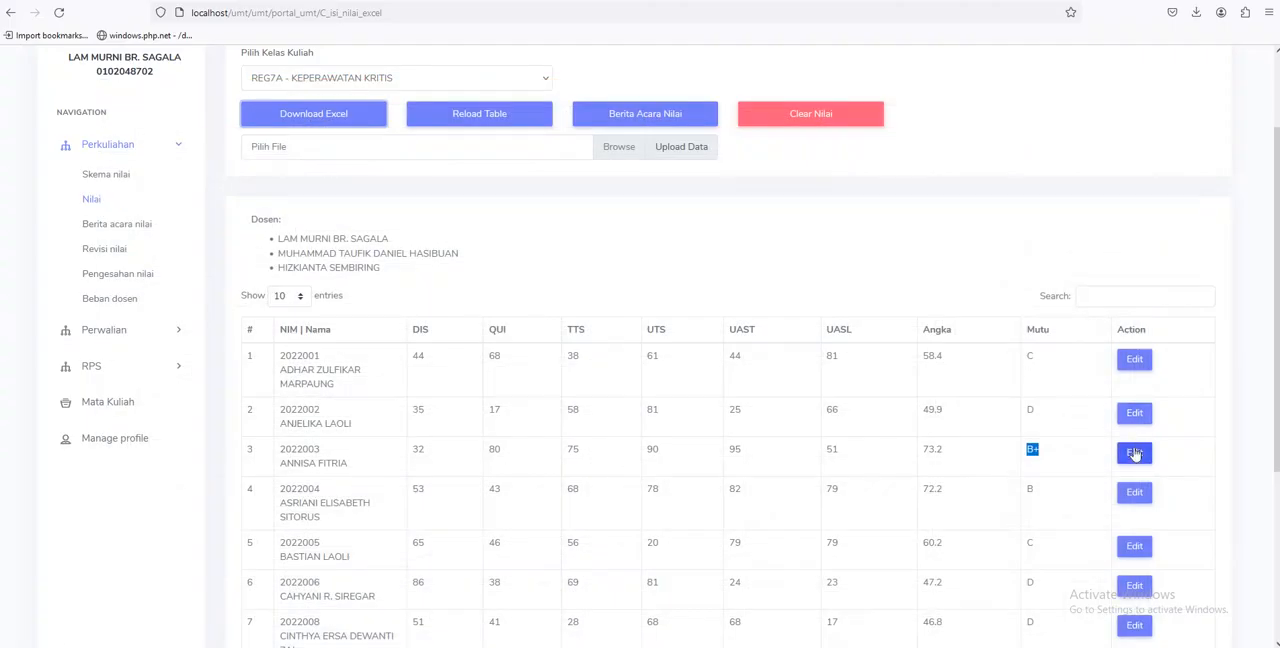
click(1134, 452)
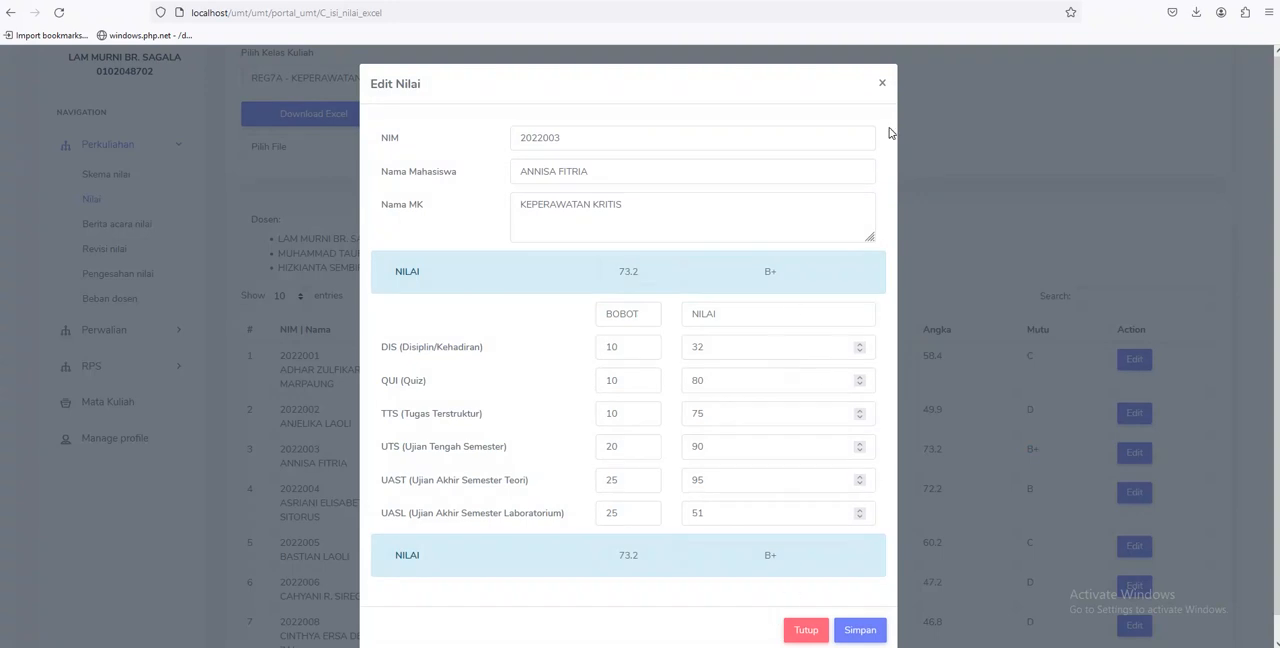
click(882, 83)
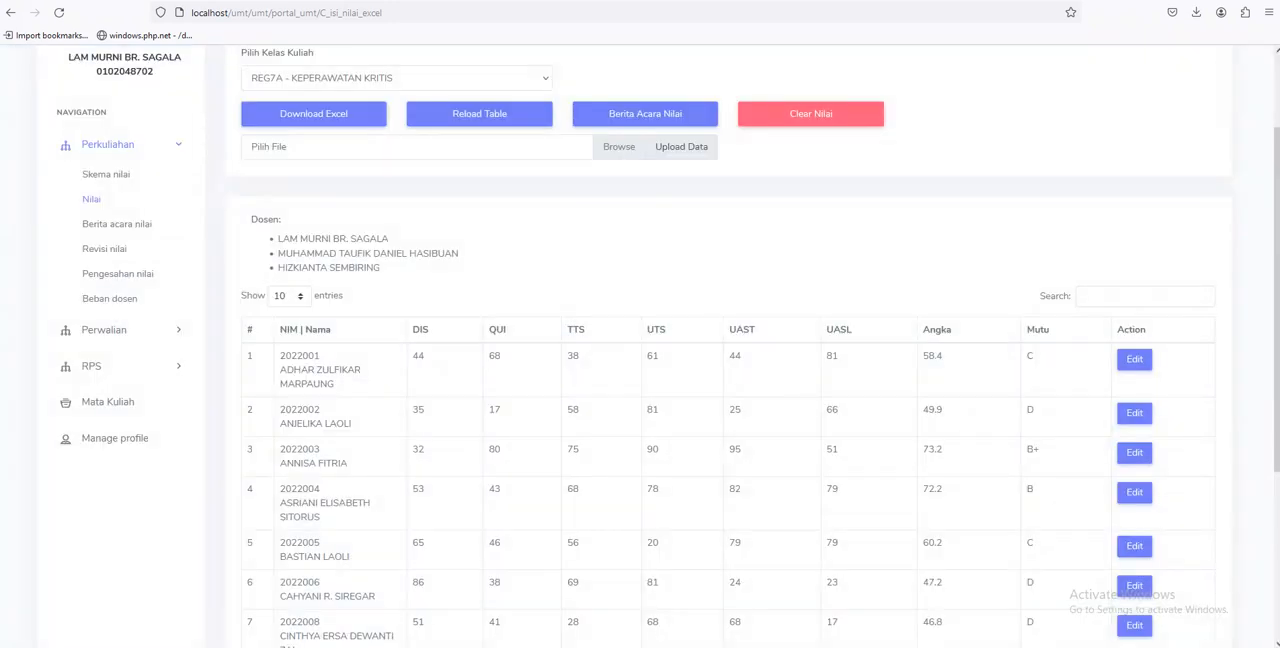
Switch to the grade workbook in Excel and set NILAI_QUIZ for students 6, 7 and 8 to 88, 90 and 90
key(alt+Tab)
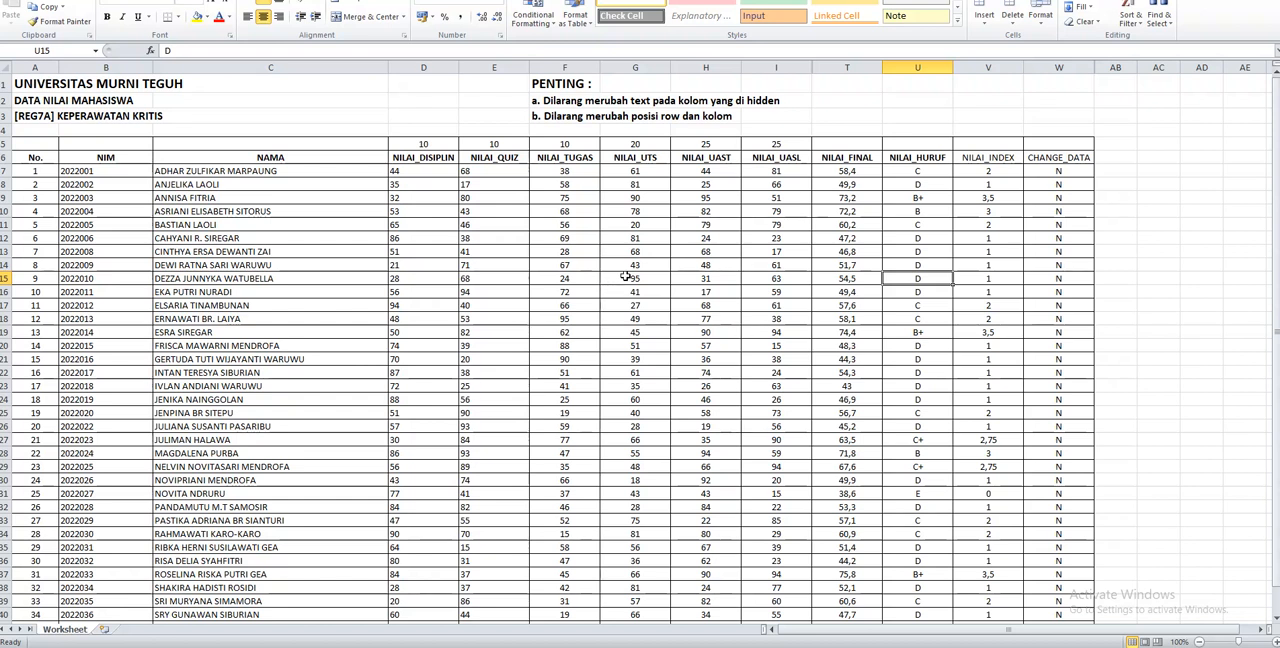
click(425, 279)
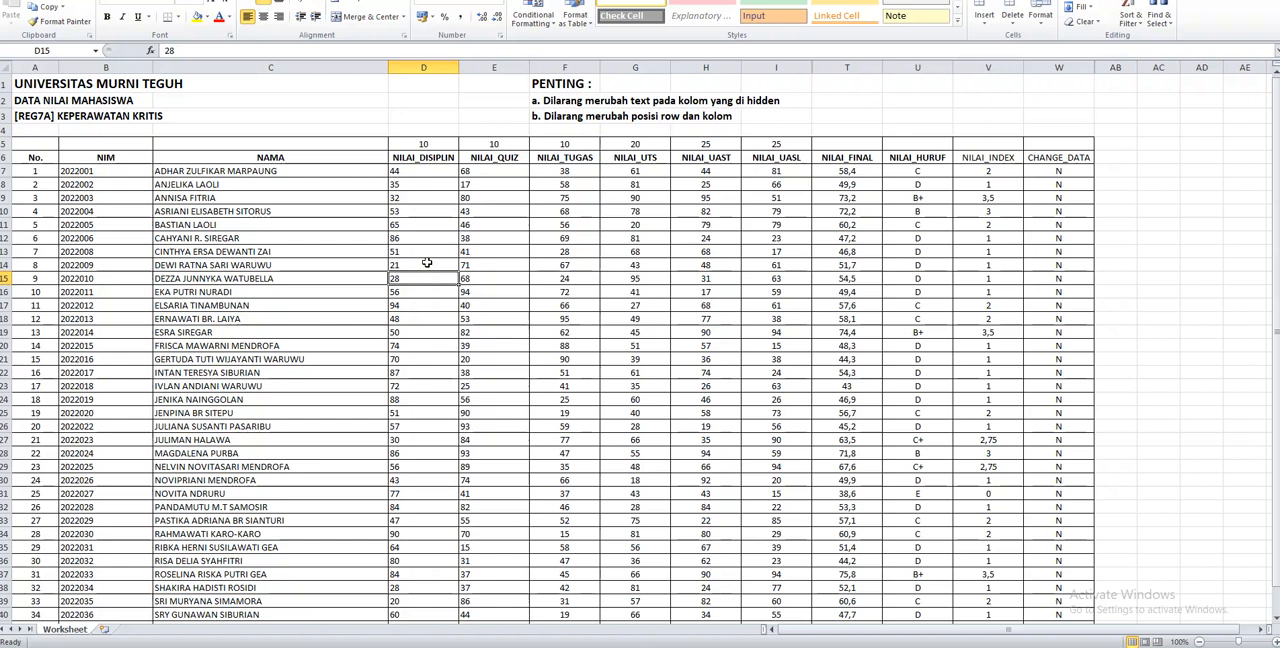
click(501, 240)
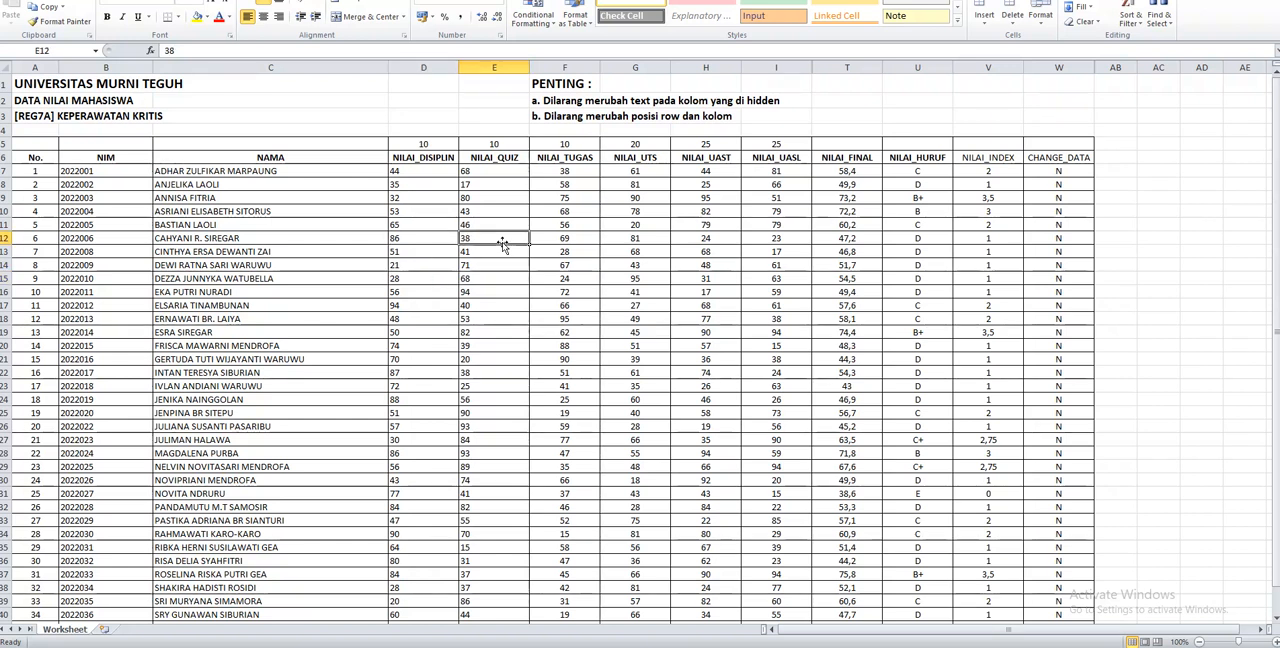
text(88)
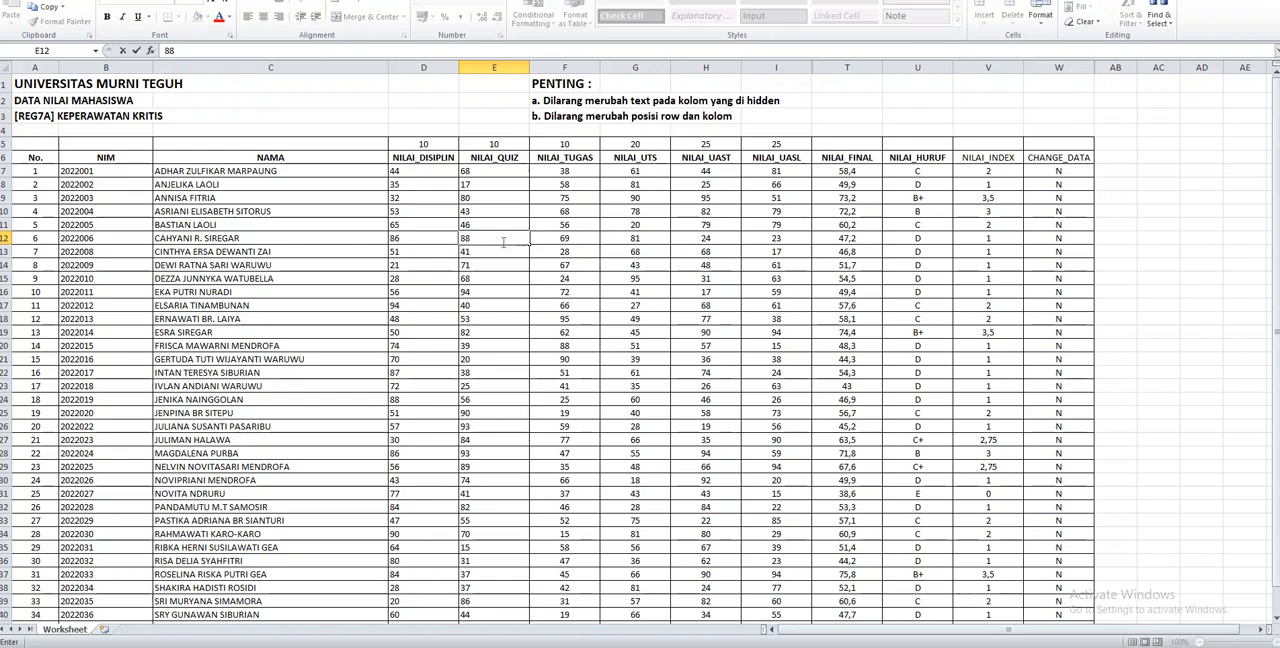
key(Return)
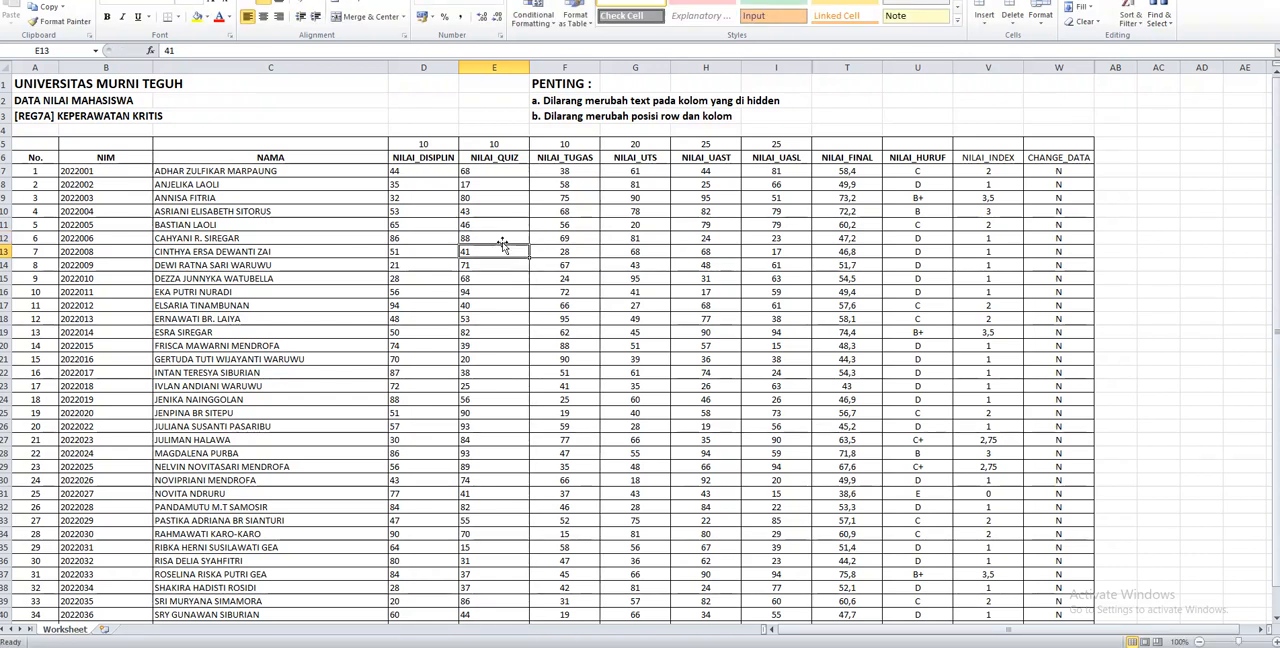
text(90)
key(Return)
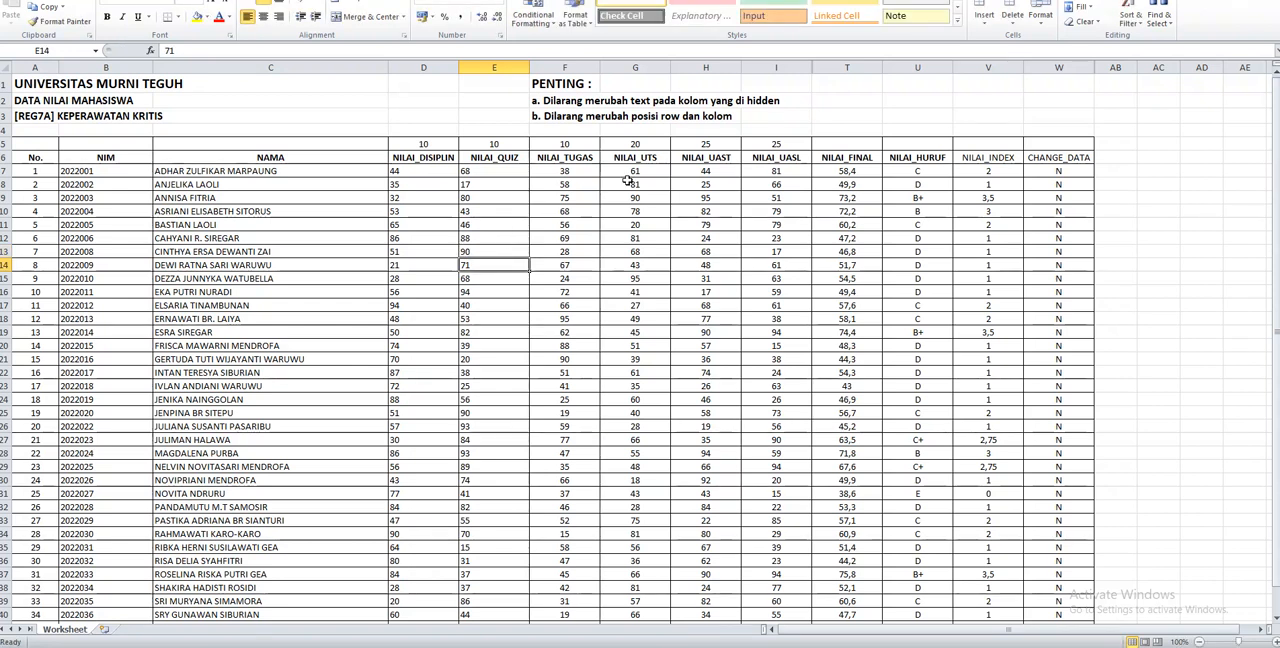
text(90)
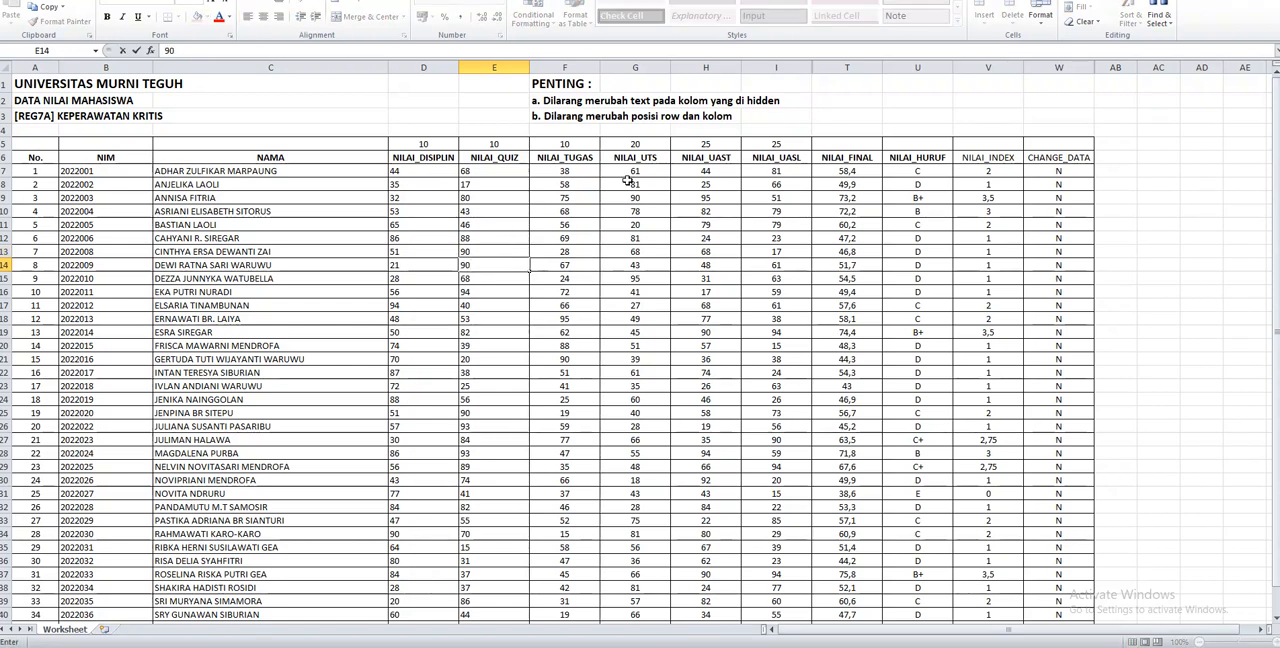
key(Return)
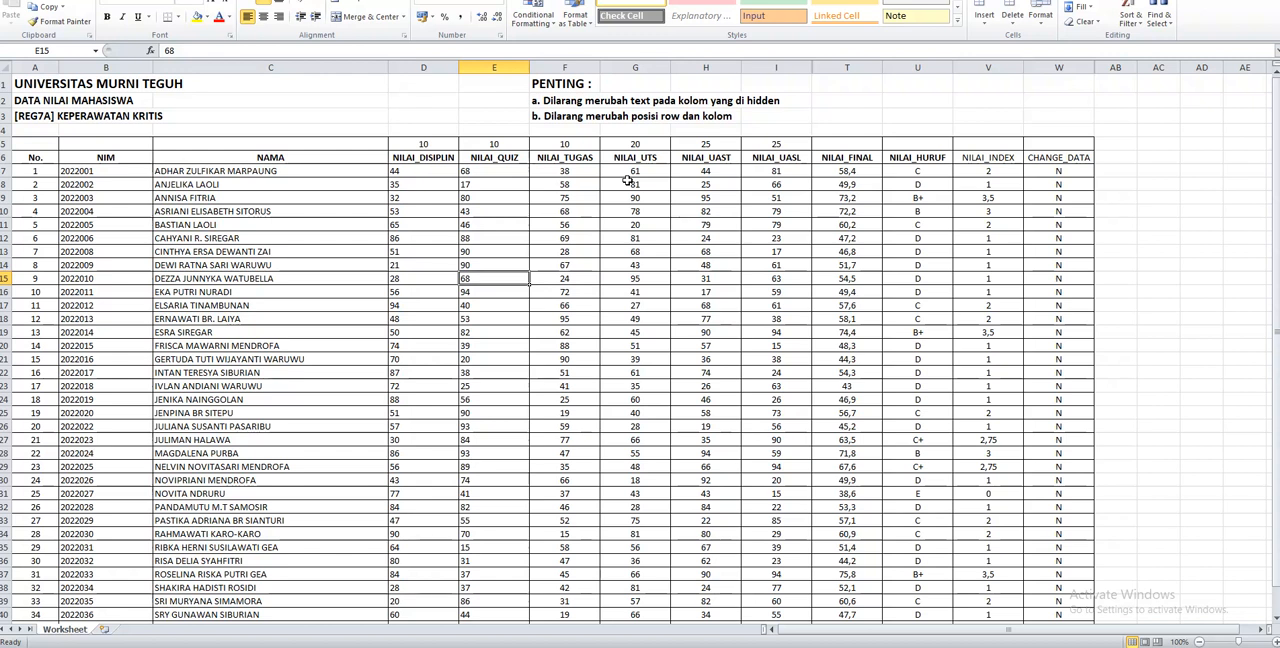
Set NILAI_DISIPLIN to 100 for students 7 through 10, in D13:D16
key(Left)
key(Left)
key(Right)
key(Up)
key(Up)
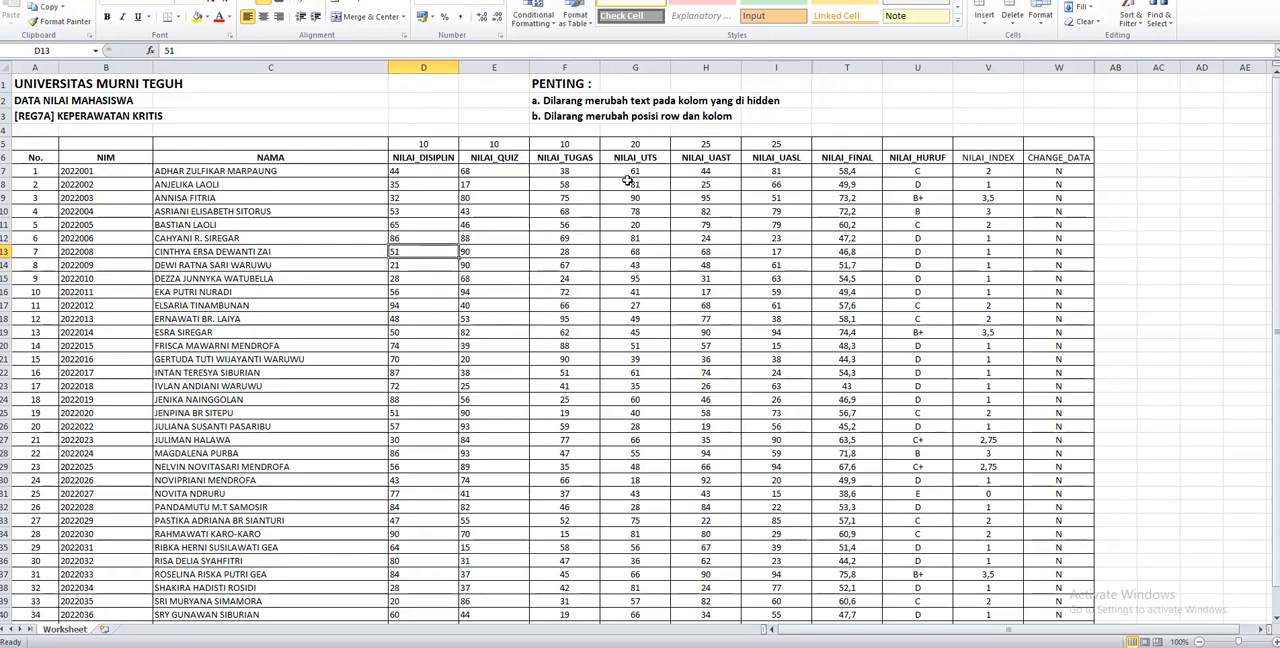
text(100)
key(Return)
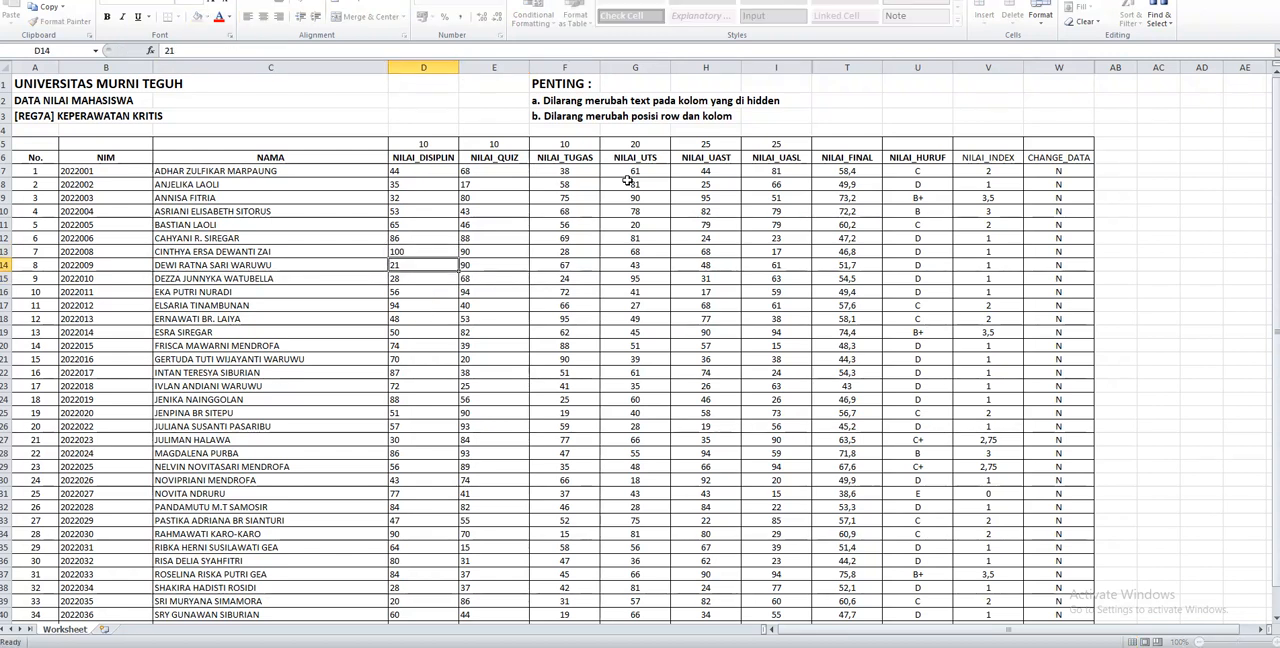
text(100)
key(Return)
text(100)
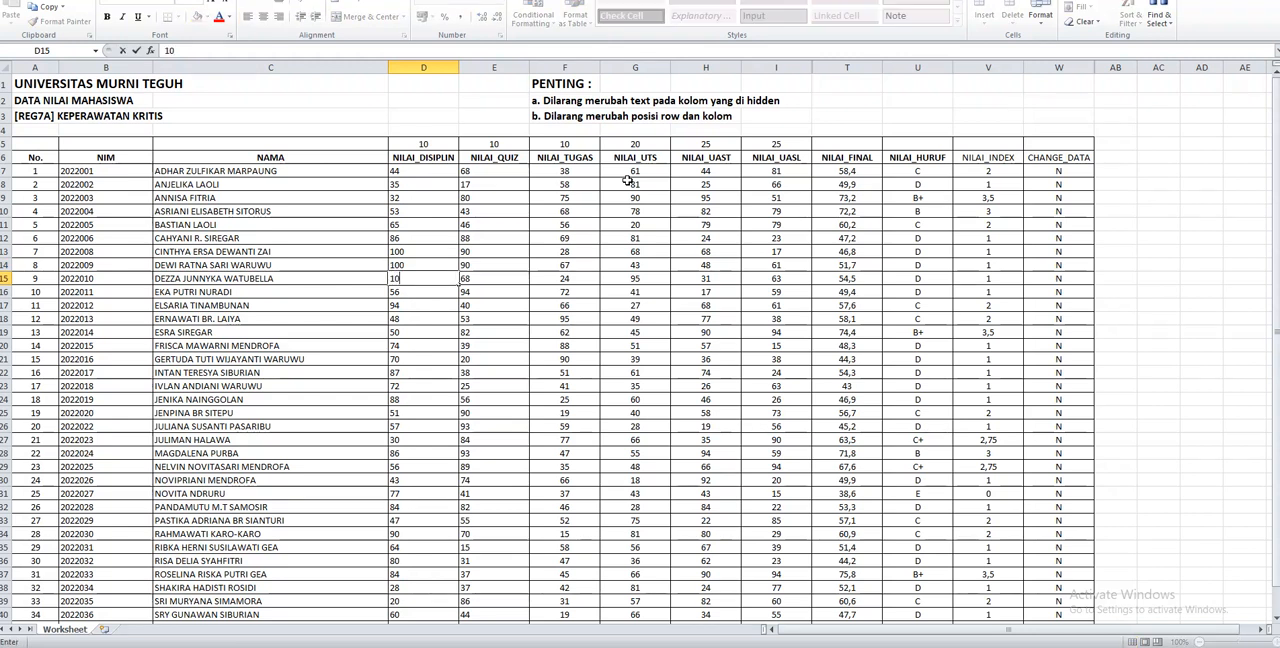
key(Return)
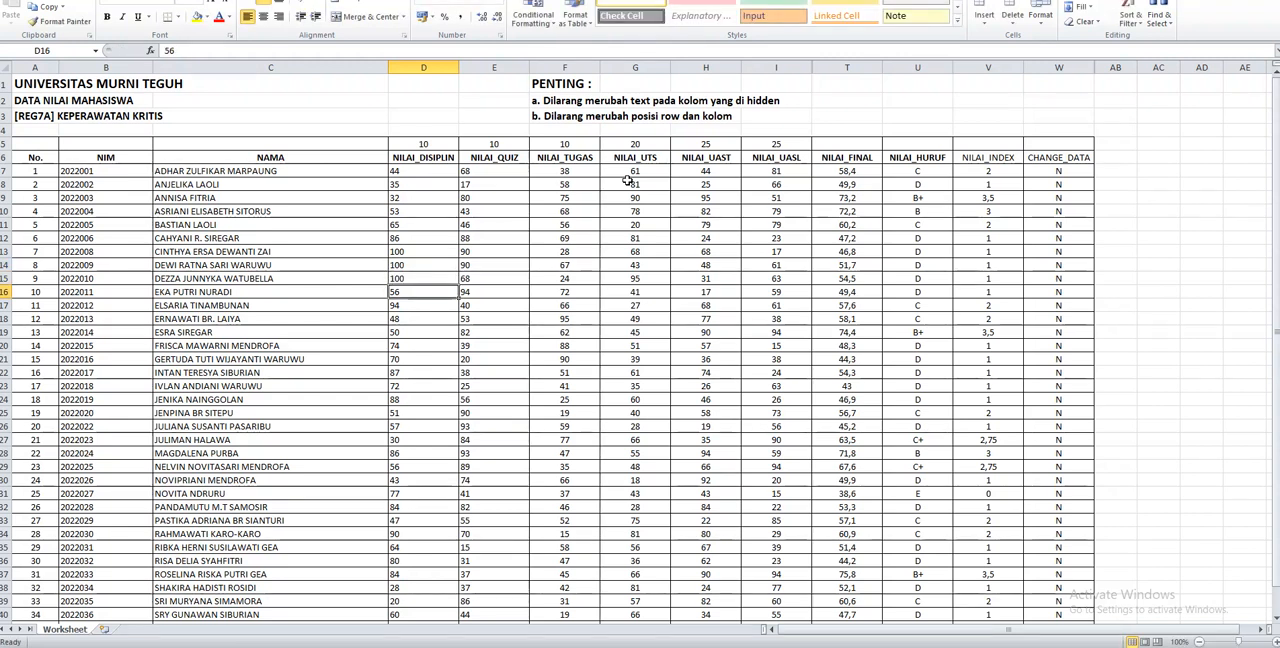
text(100)
key(Up)
key(Up)
key(Up)
key(Up)
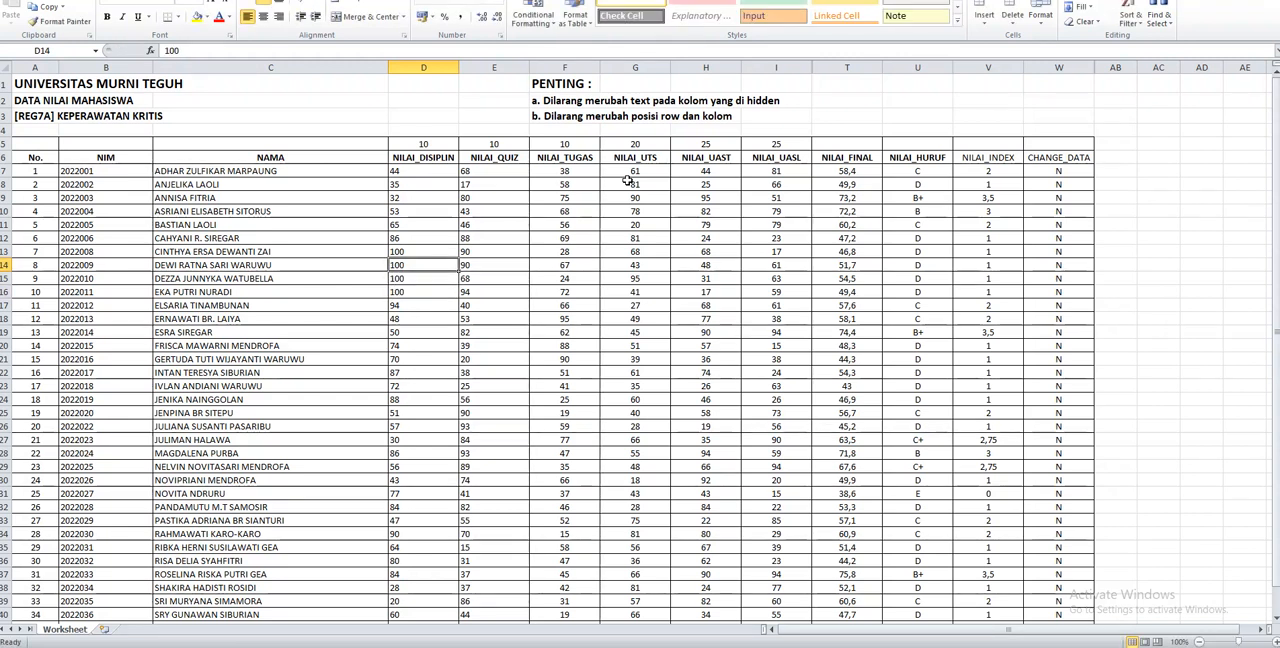
Examine the NILAI_HURUF grades of students 6 through 10 in U12:U16
key(Right)
key(Right)
key(Right)
key(Right)
key(Right)
key(Right)
key(Right)
key(Right)
key(Left)
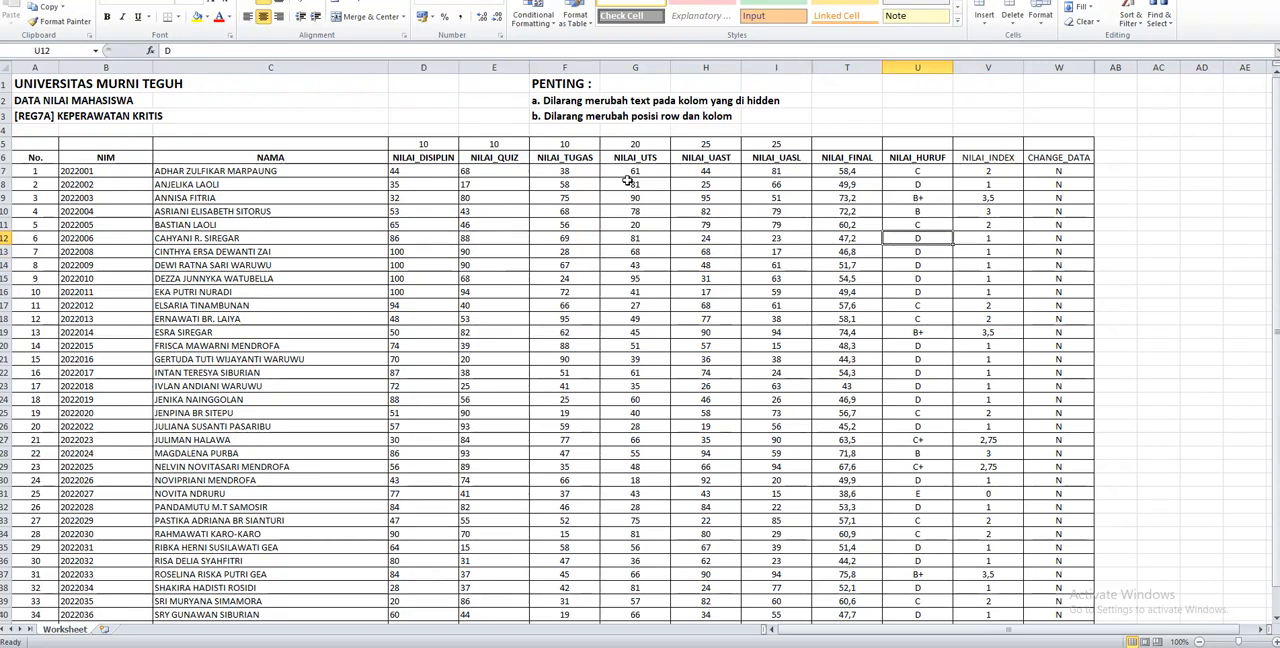
key(shift+Down)
key(shift+Down)
key(shift+Down)
key(shift+Down)
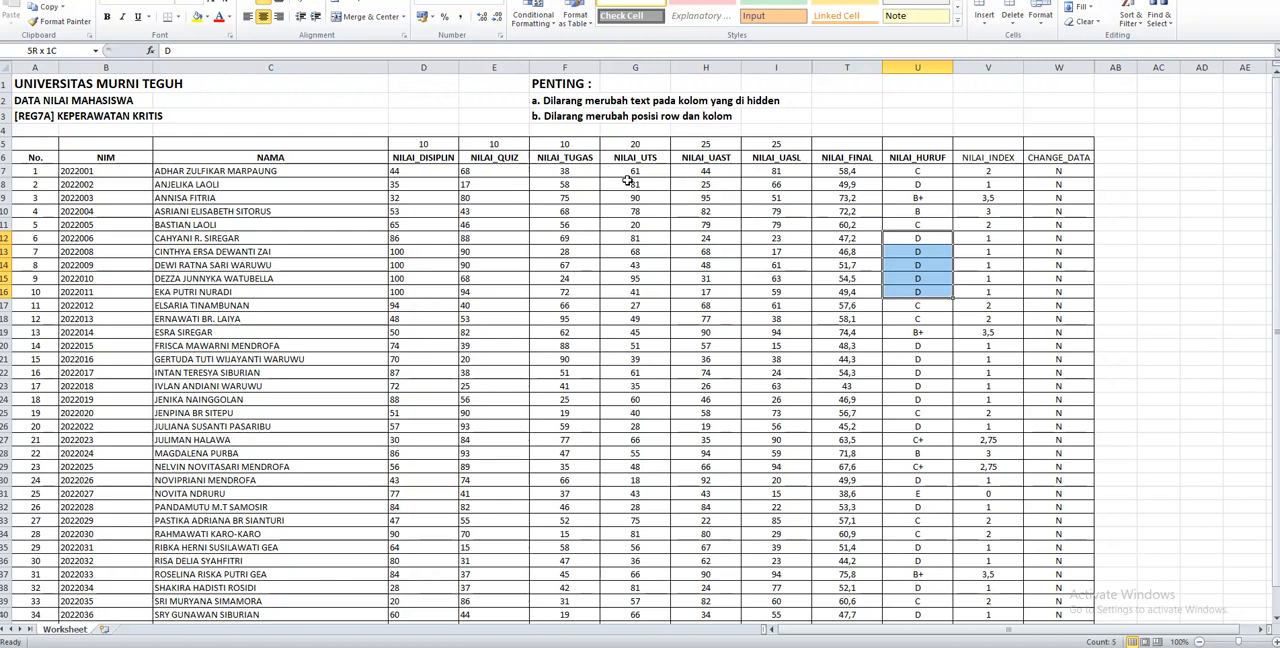
Set NILAI_TUGAS to 68 for student 7 and to 71 for student 9
key(Left)
key(Left)
key(Left)
key(Left)
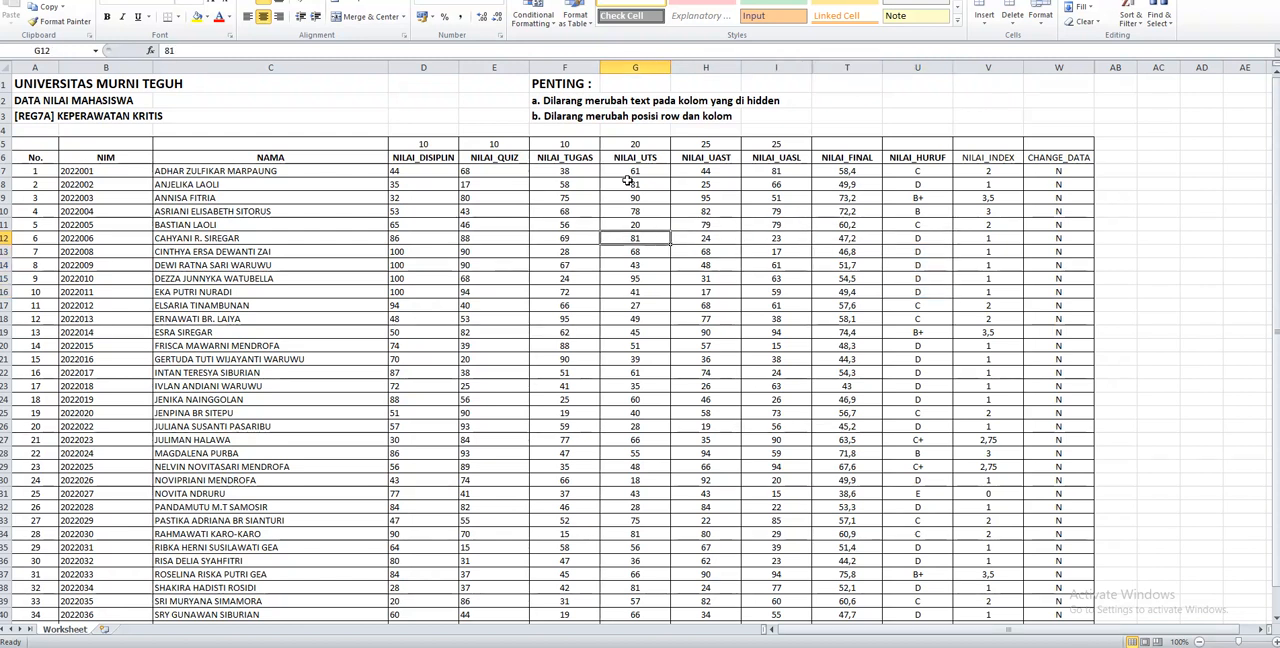
key(Left)
key(Down)
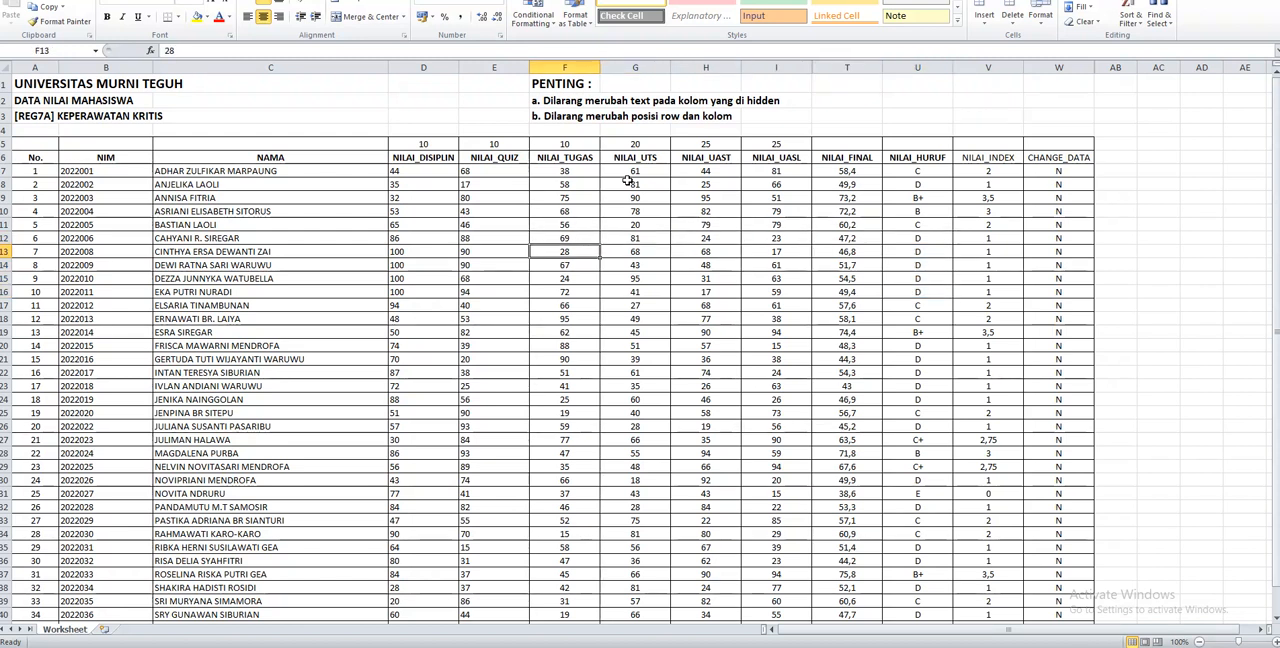
text(68)
key(Return)
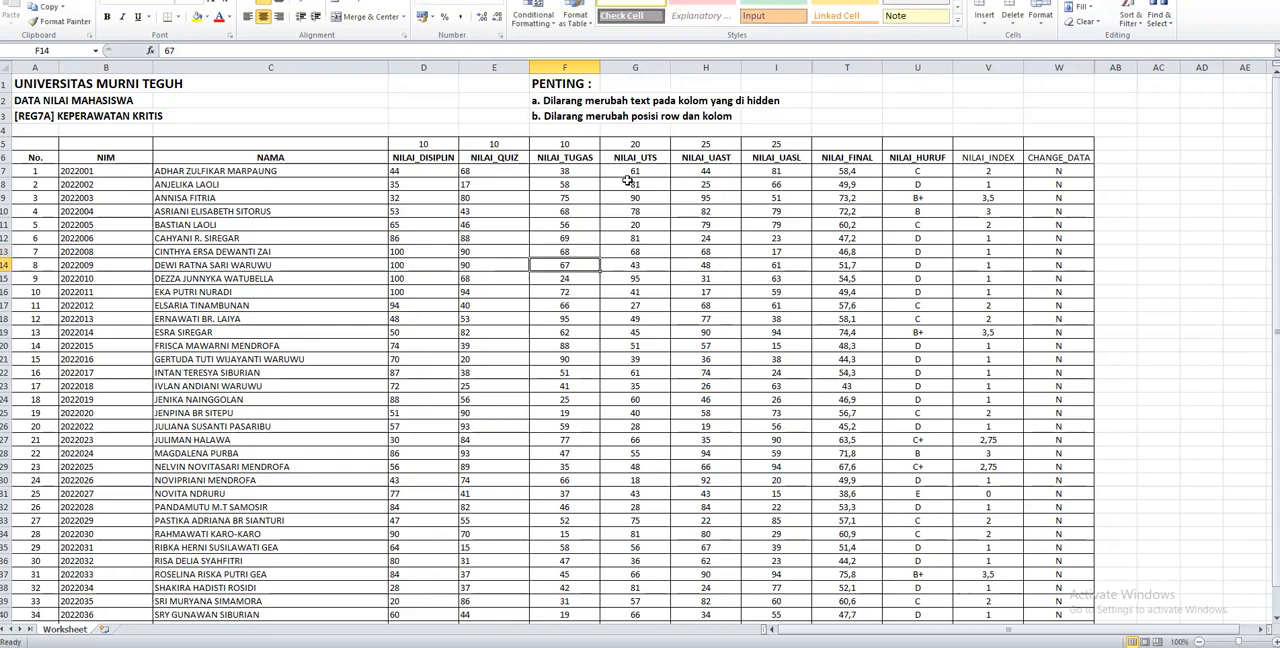
key(Return)
text(71)
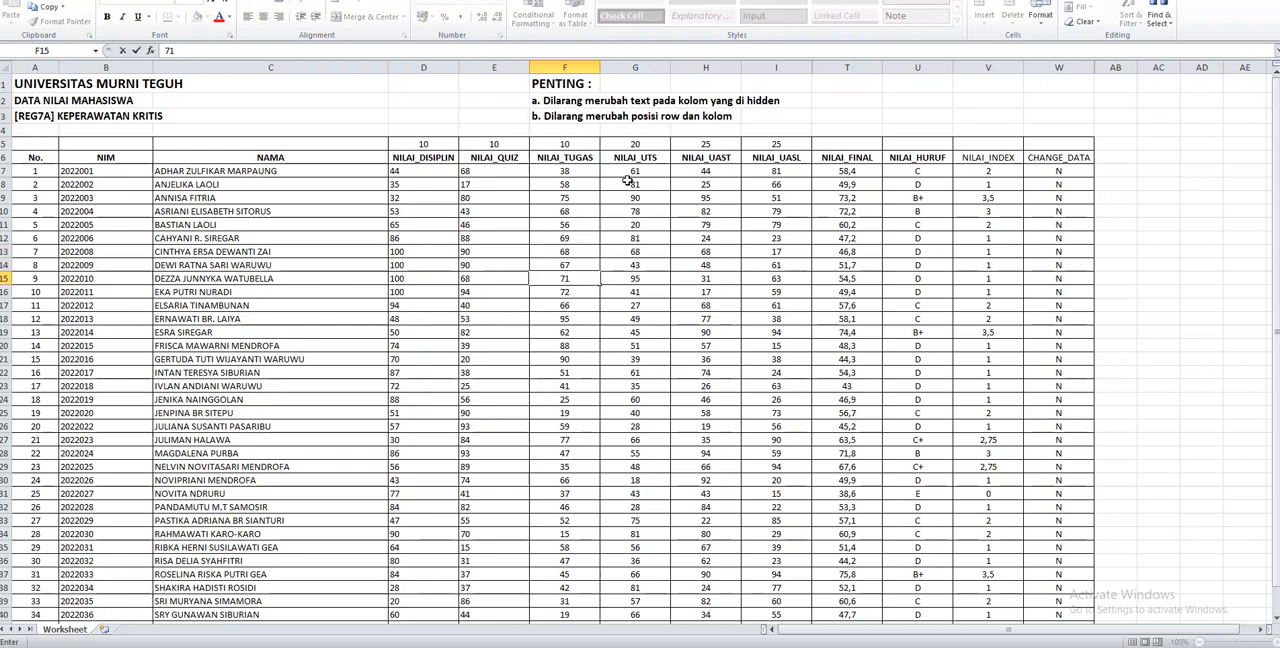
key(Right)
key(Right)
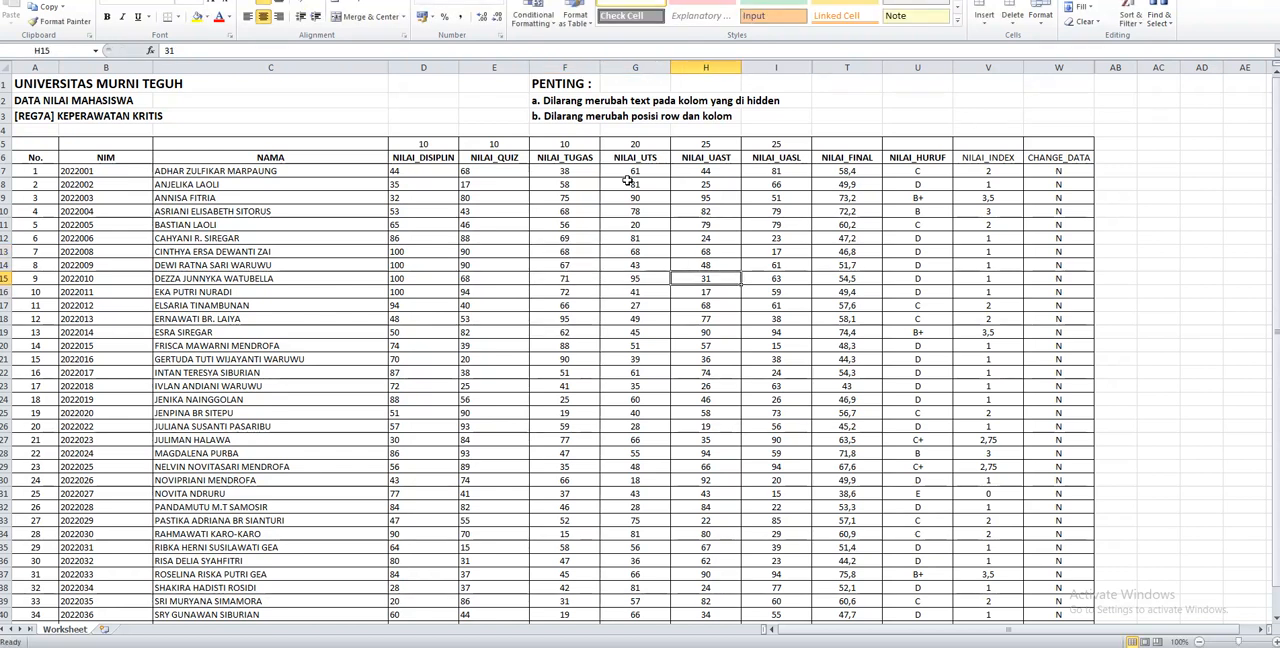
Set NILAI_UAST to 80 for student 9
text(80)
key(Return)
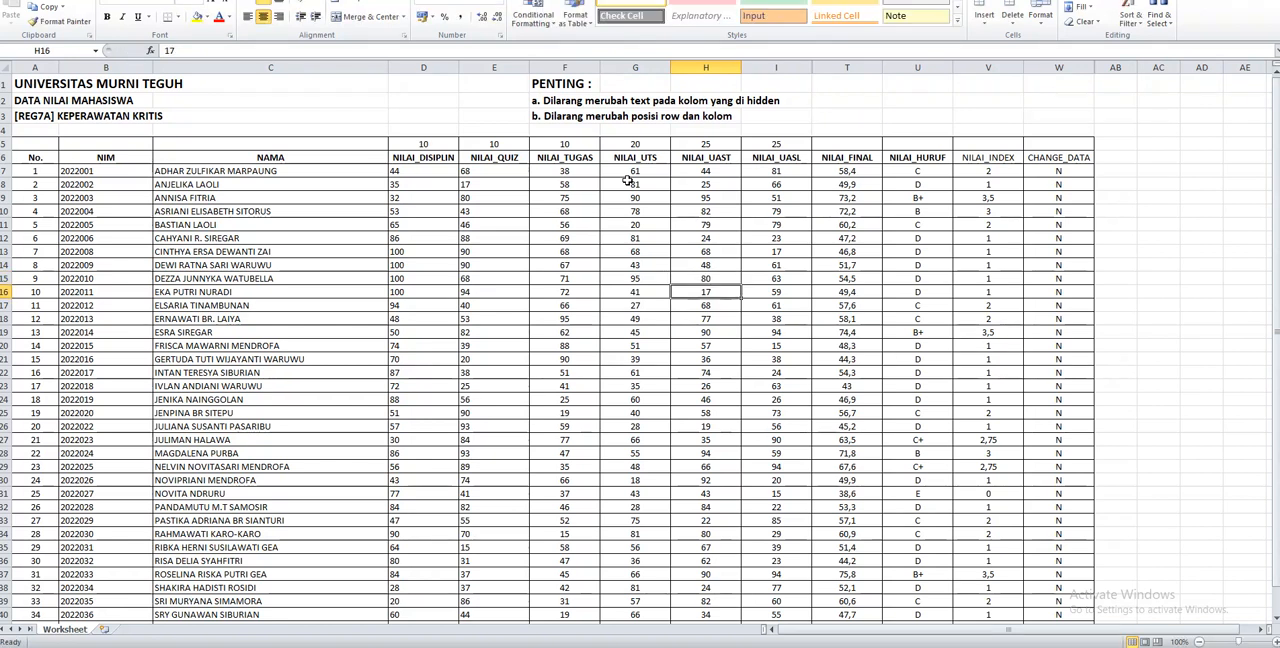
key(Right)
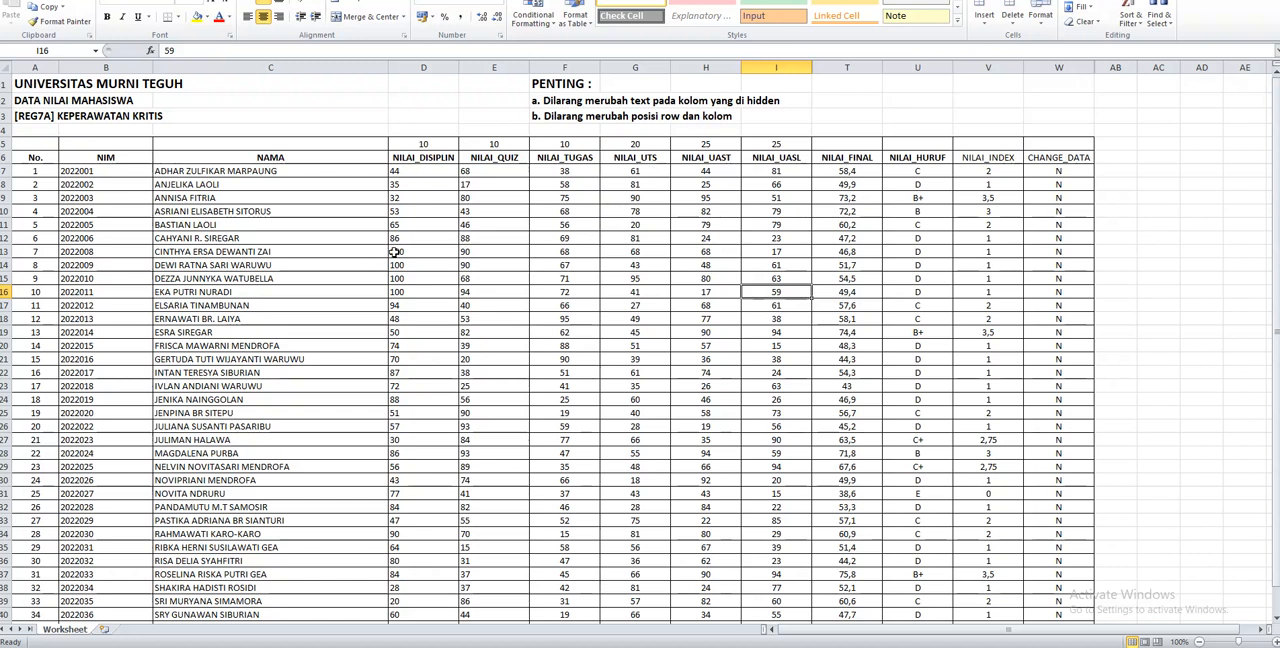
Review the block of component scores for students 6 through 10, in D12:I16
drag(394, 251, 763, 310)
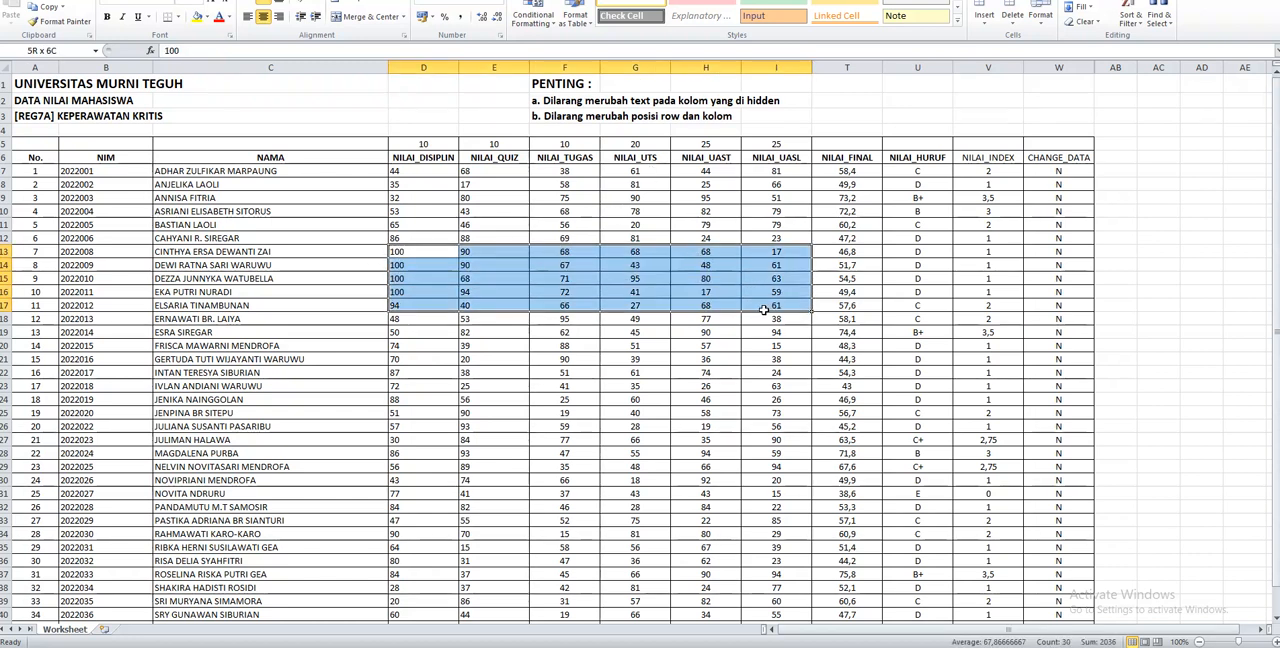
drag(393, 238, 754, 290)
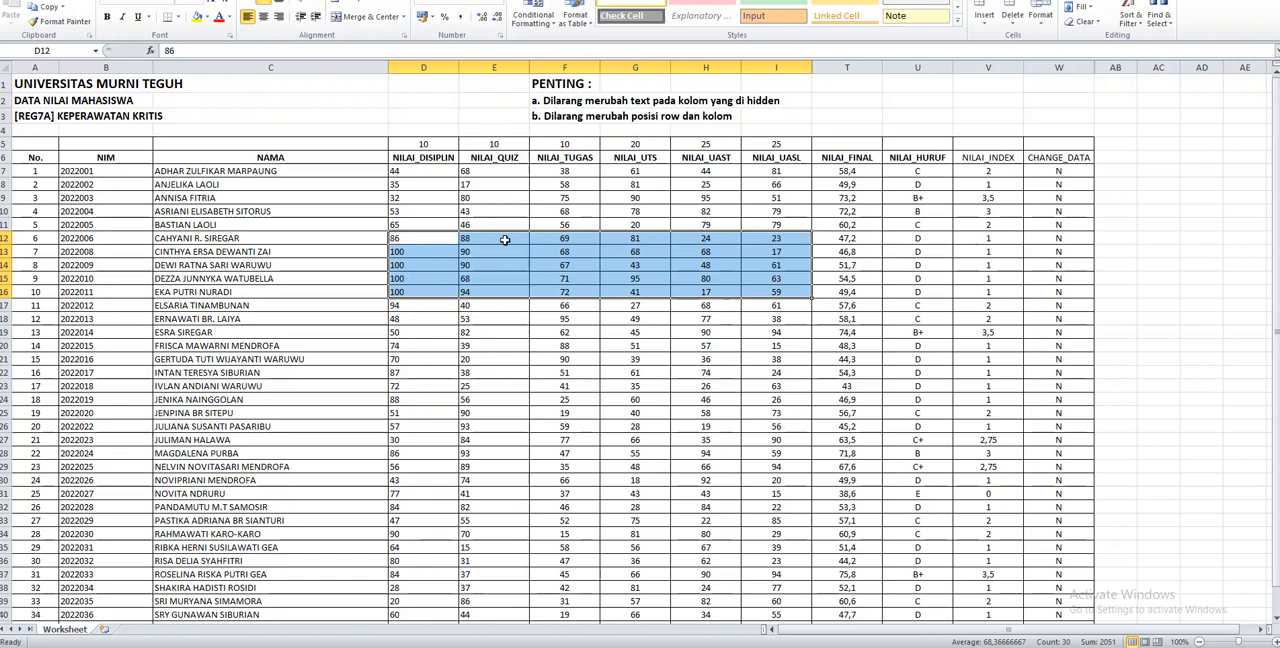
click(426, 238)
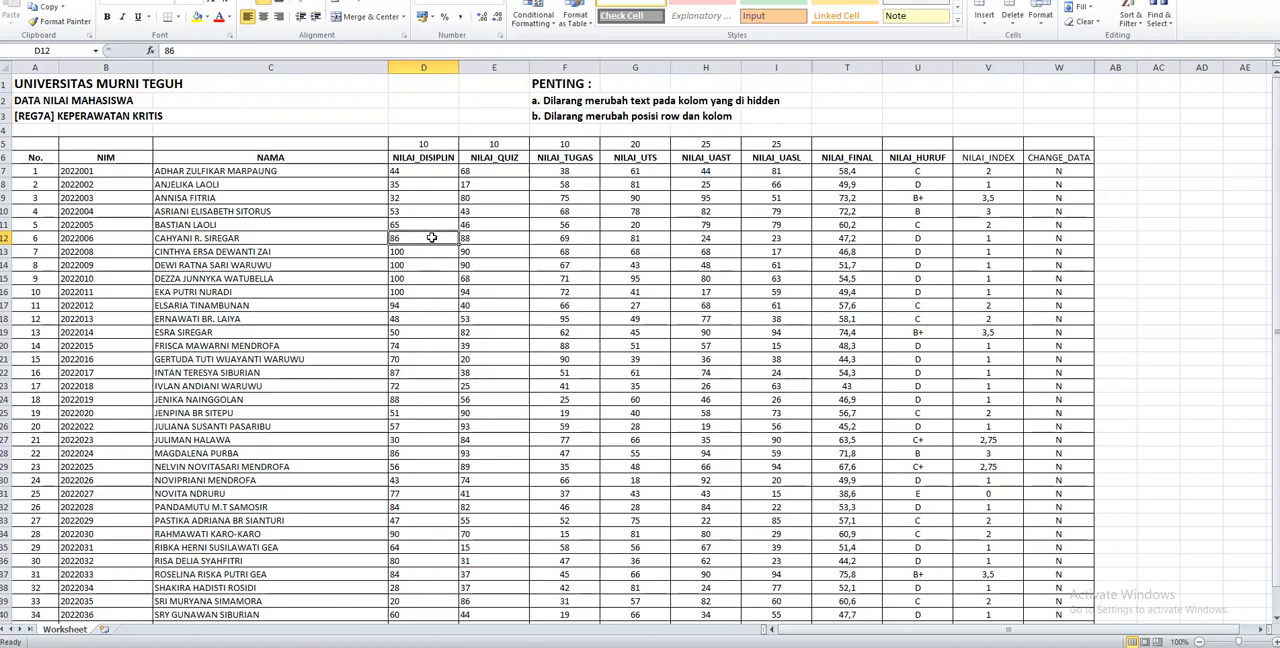
Mark the rows of students 6 through 10 as changed by entering y in CHANGE_DATA, cells W12:W16
click(1065, 237)
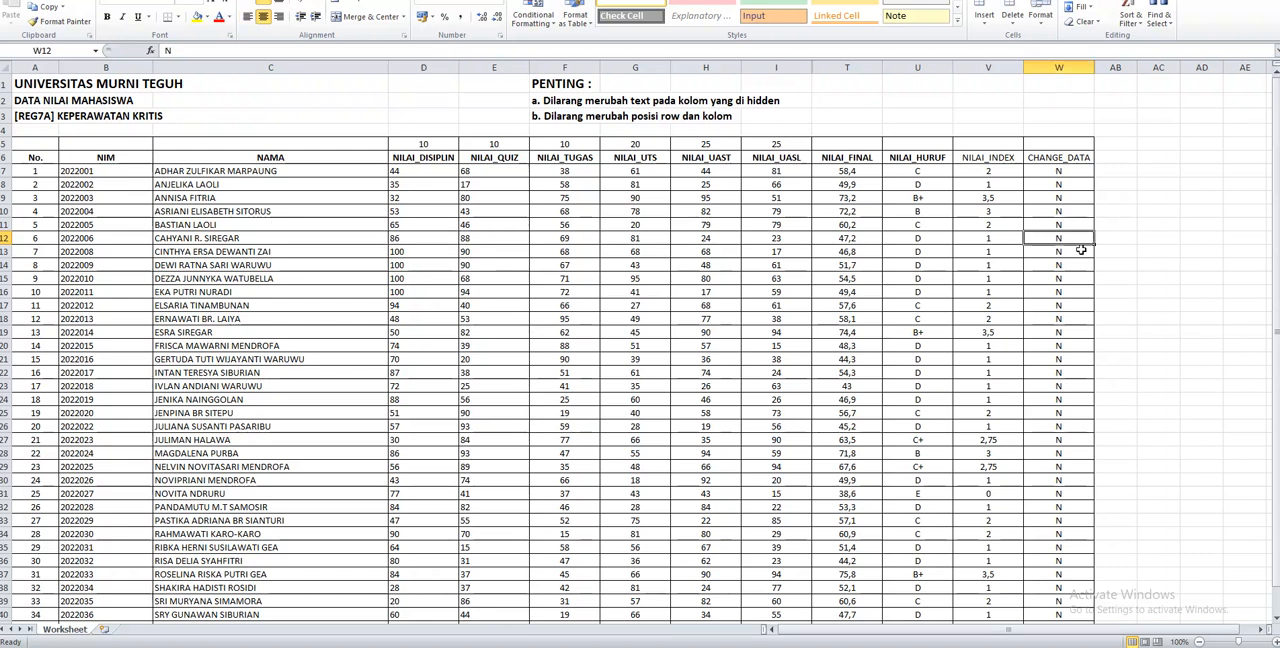
text(y)
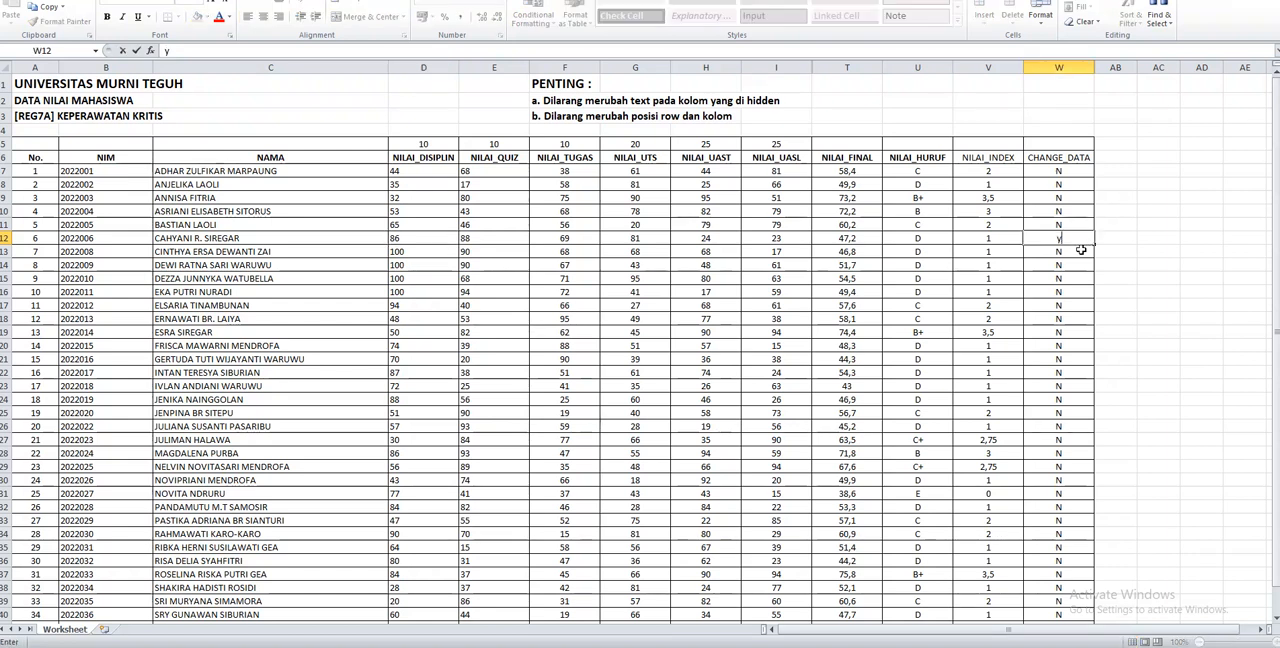
key(Return)
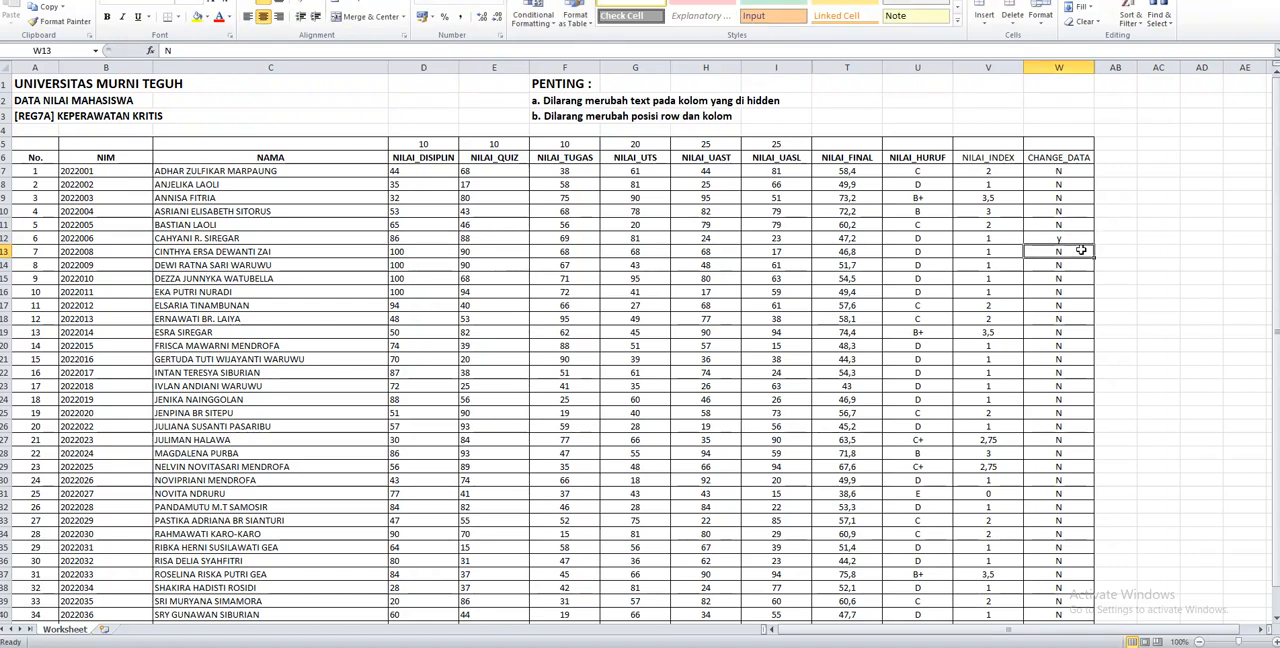
text(y)
key(Return)
text(y)
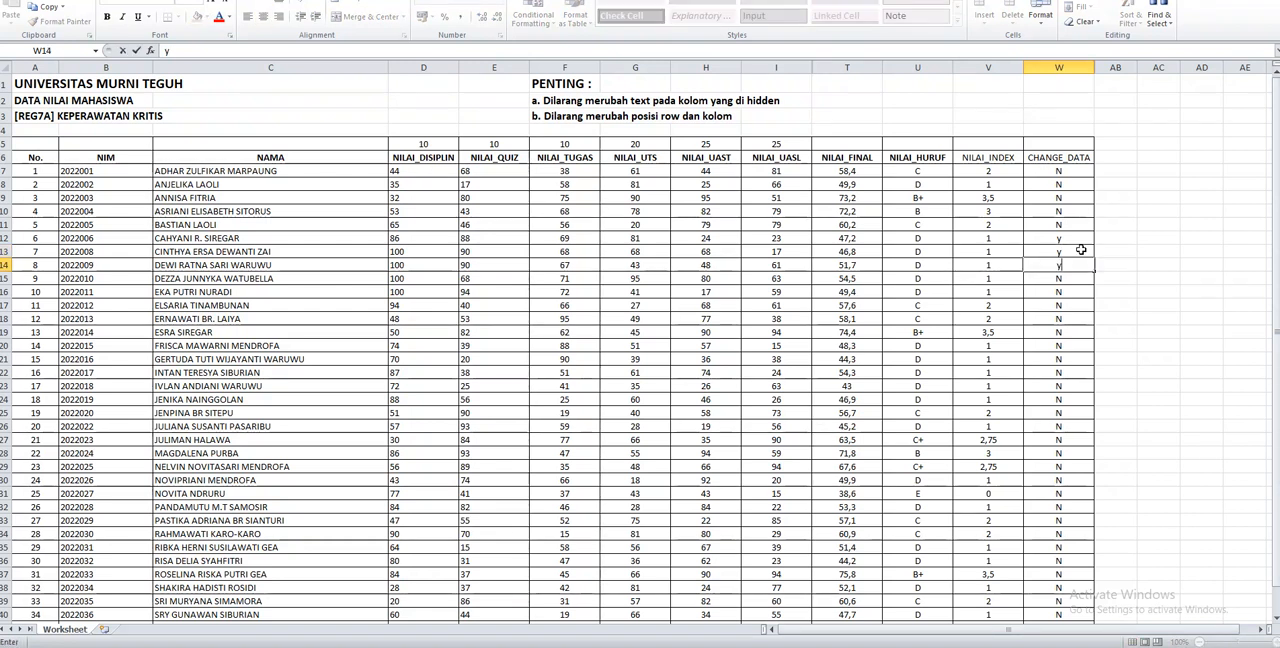
key(Return)
text(y)
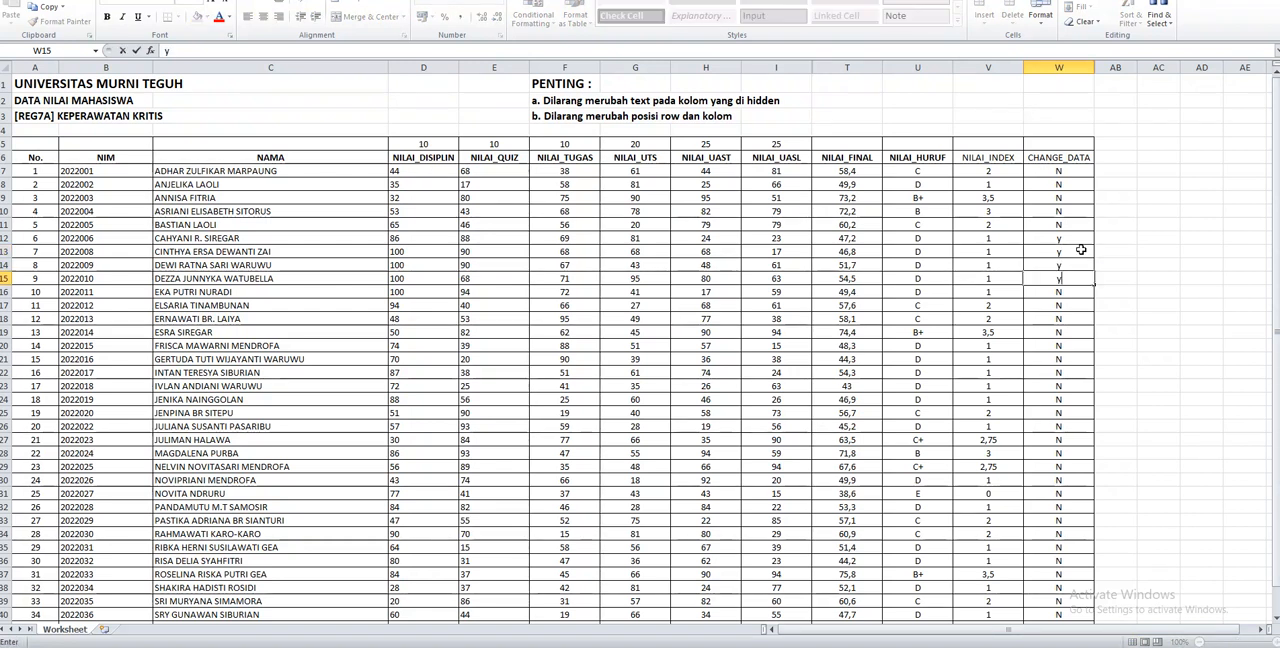
key(Return)
text(y)
key(Up)
key(Up)
key(Up)
key(Up)
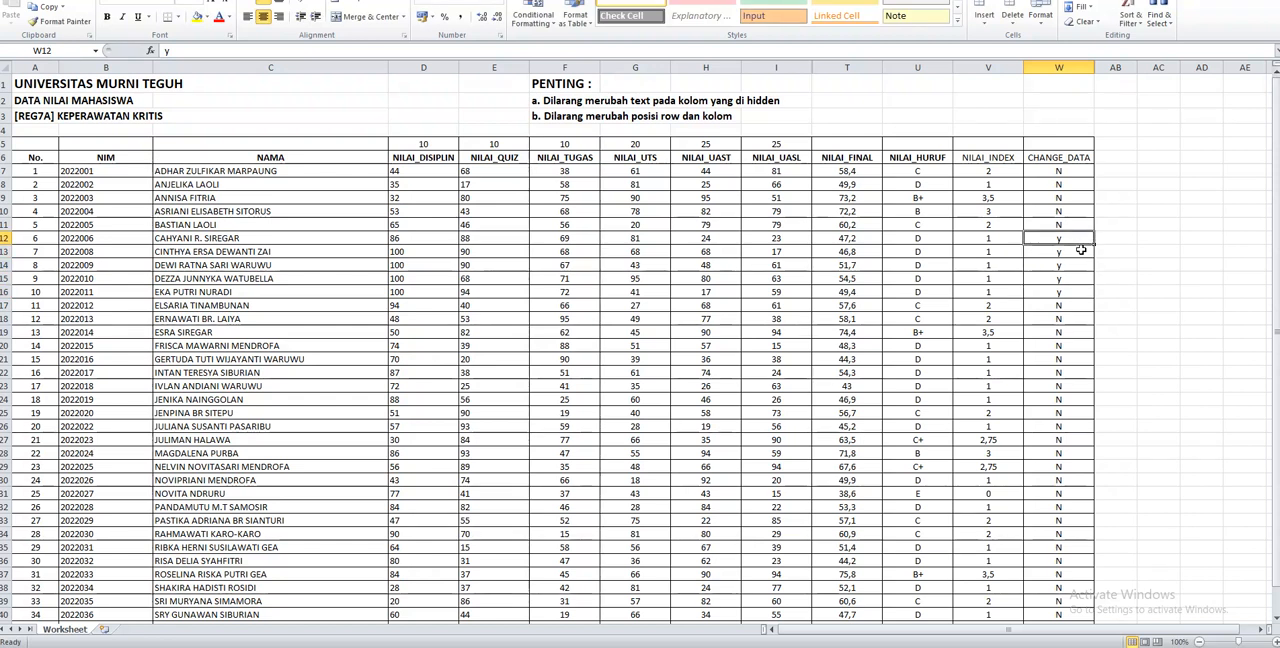
Switch to the grade portal in the browser and choose 20231 REG7A KEPERAWATAN KRITIS(1).xlsx as the file for upload
click(150, 646)
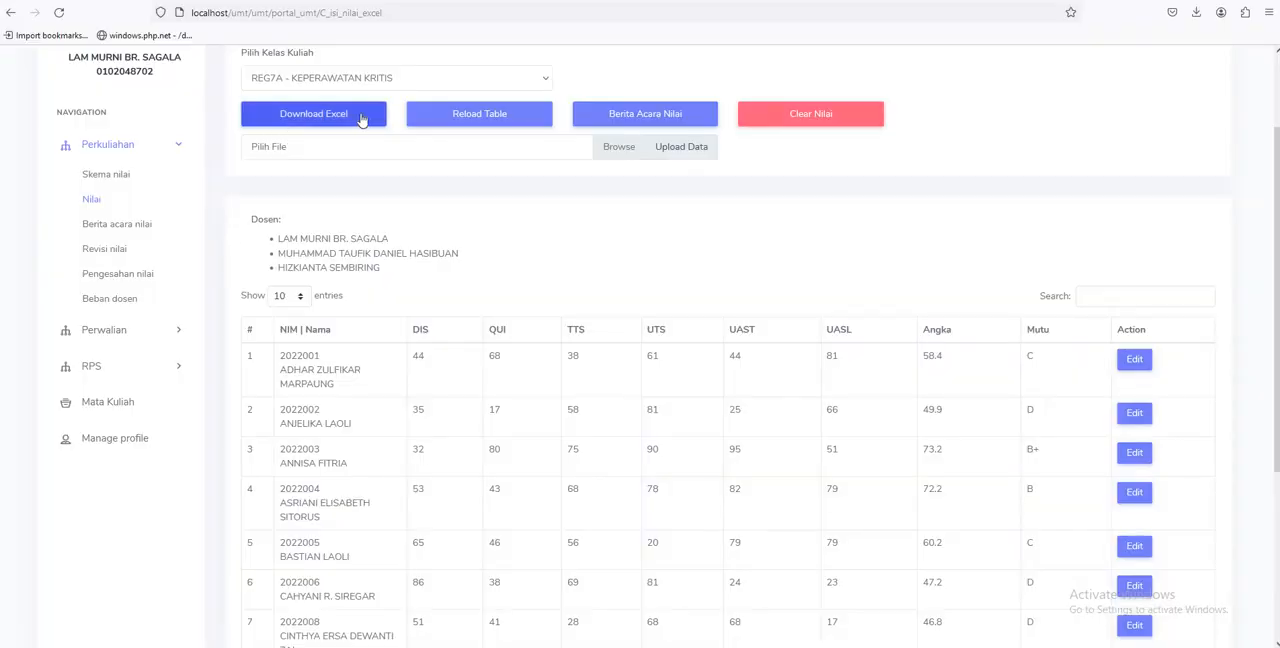
click(326, 148)
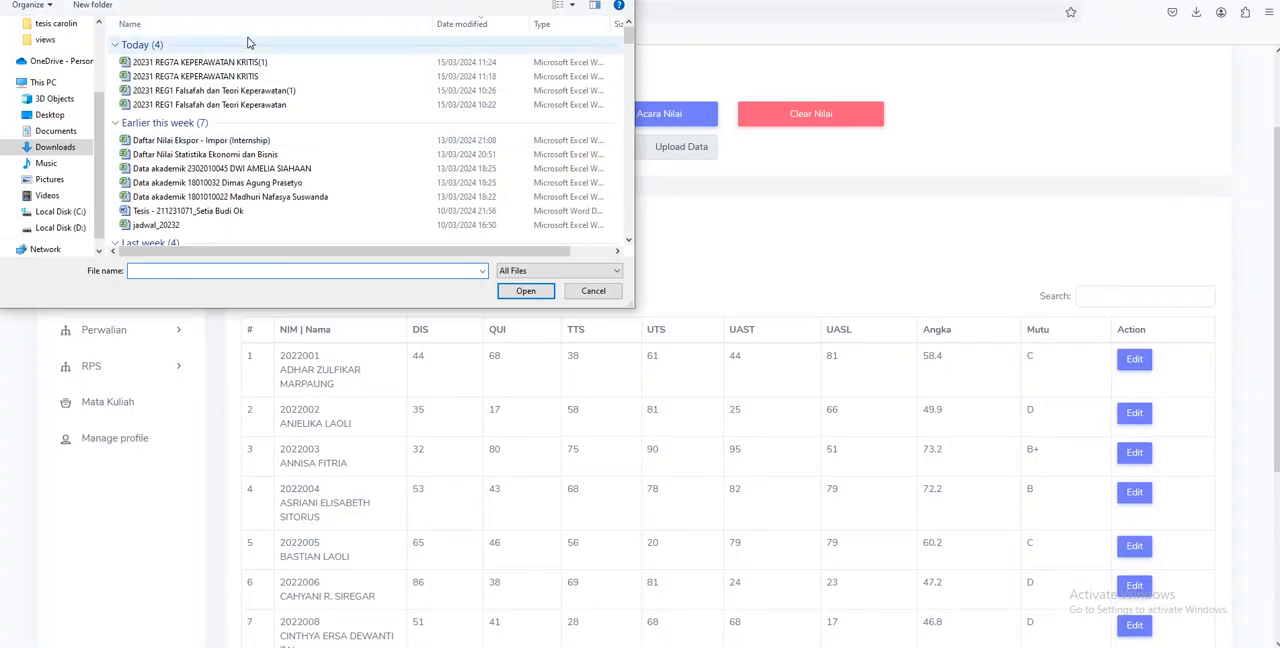
click(205, 62)
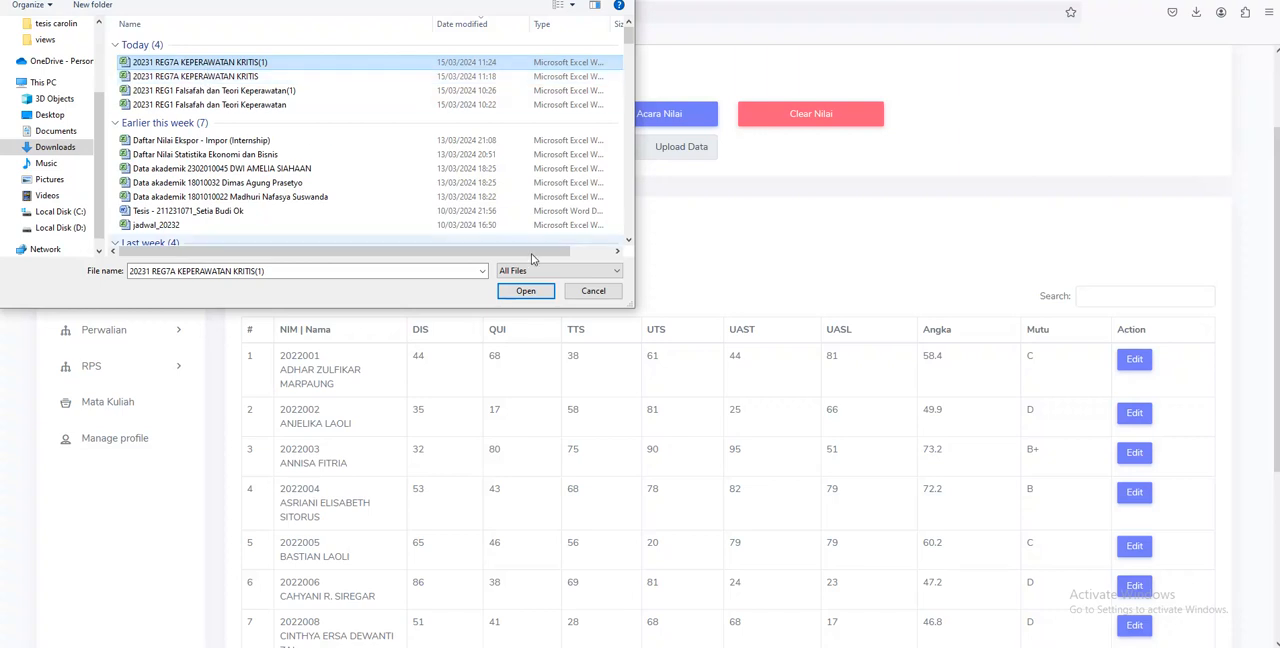
click(524, 291)
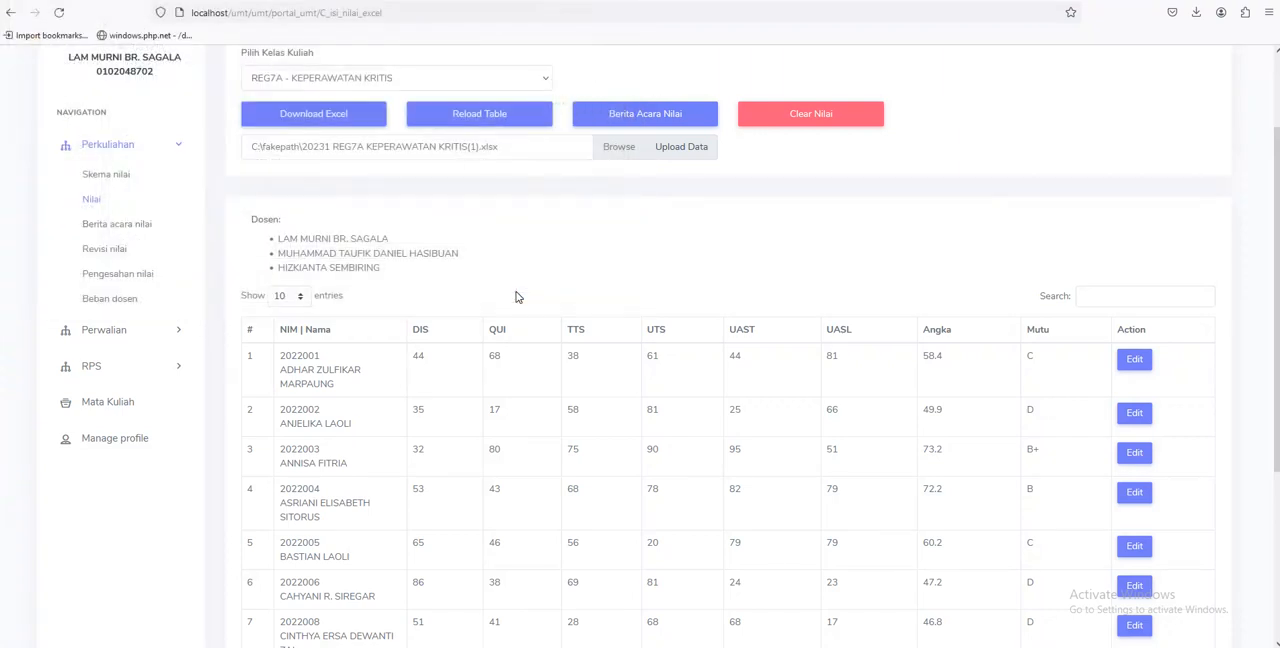
Upload the selected Excel file to the REG7A - KEPERAWATAN KRITIS class and check the grades of students 6 through 10 in the table
click(681, 148)
scroll(679, 229, down, 2)
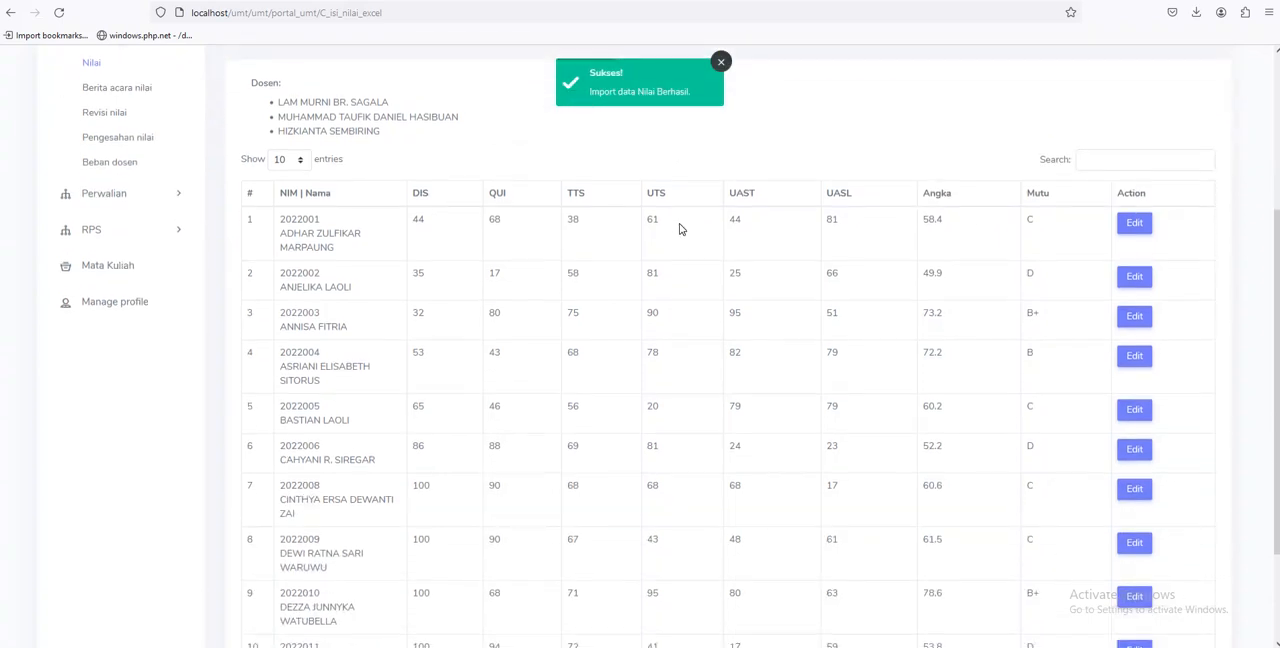
scroll(679, 229, down, 3)
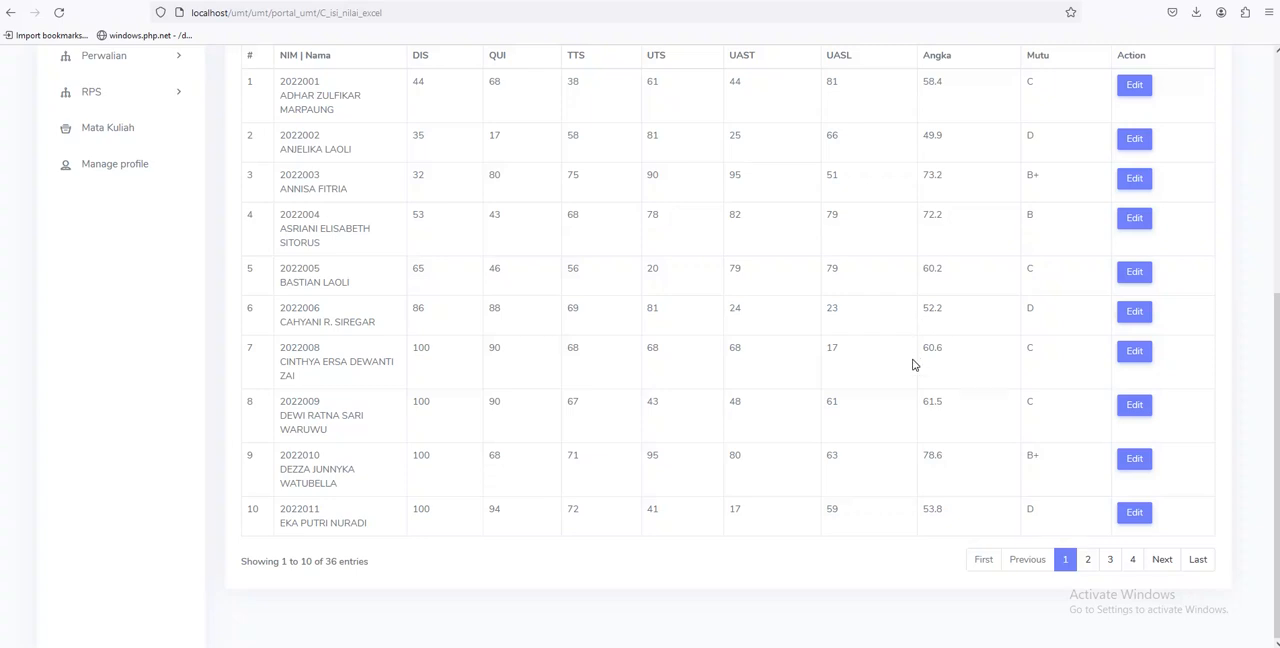
scroll(912, 316, up, 4)
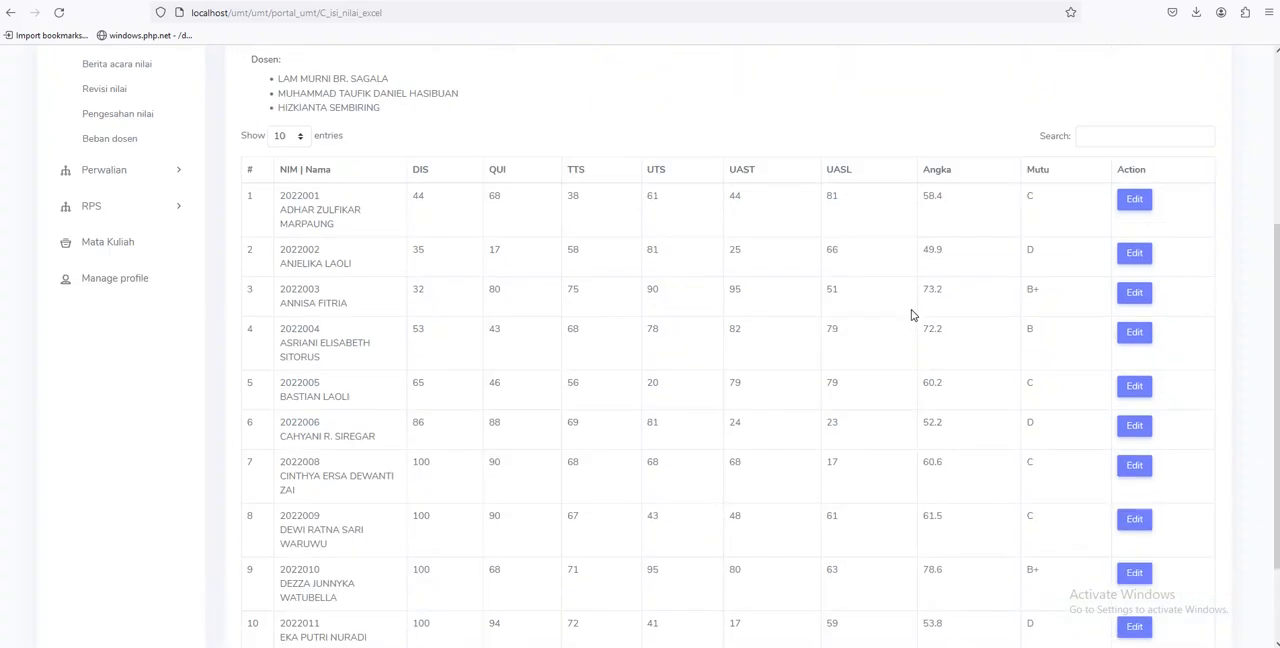
scroll(702, 304, down, 2)
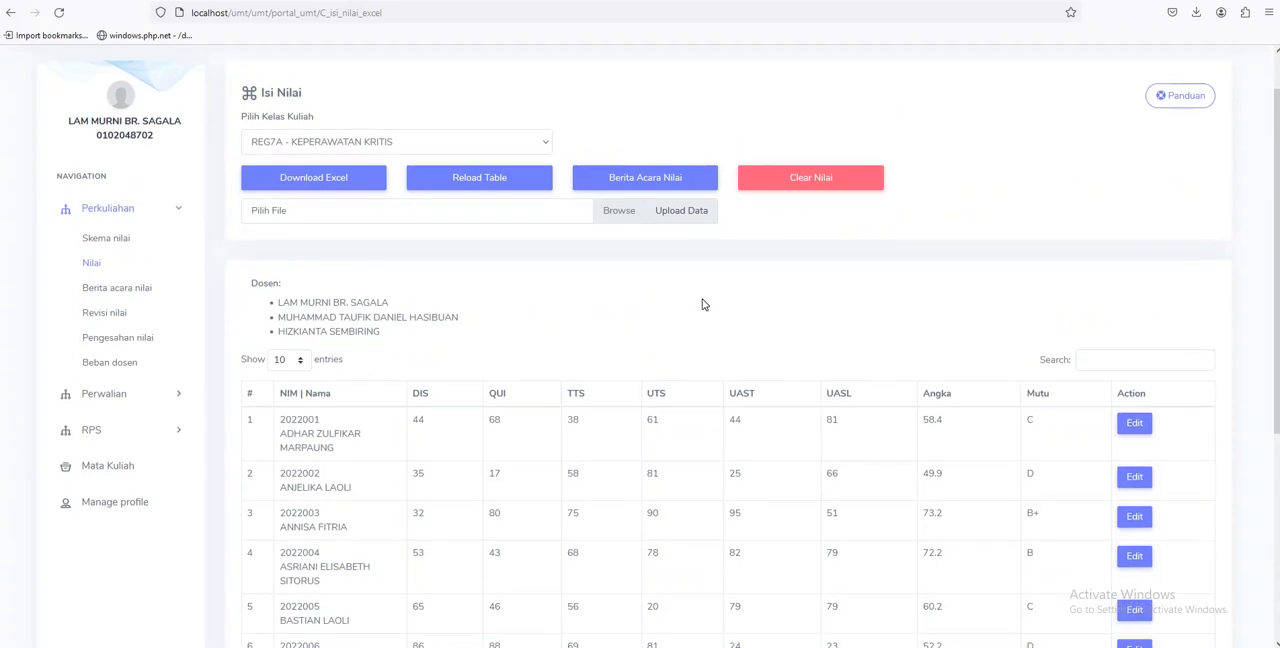
scroll(986, 429, down, 3)
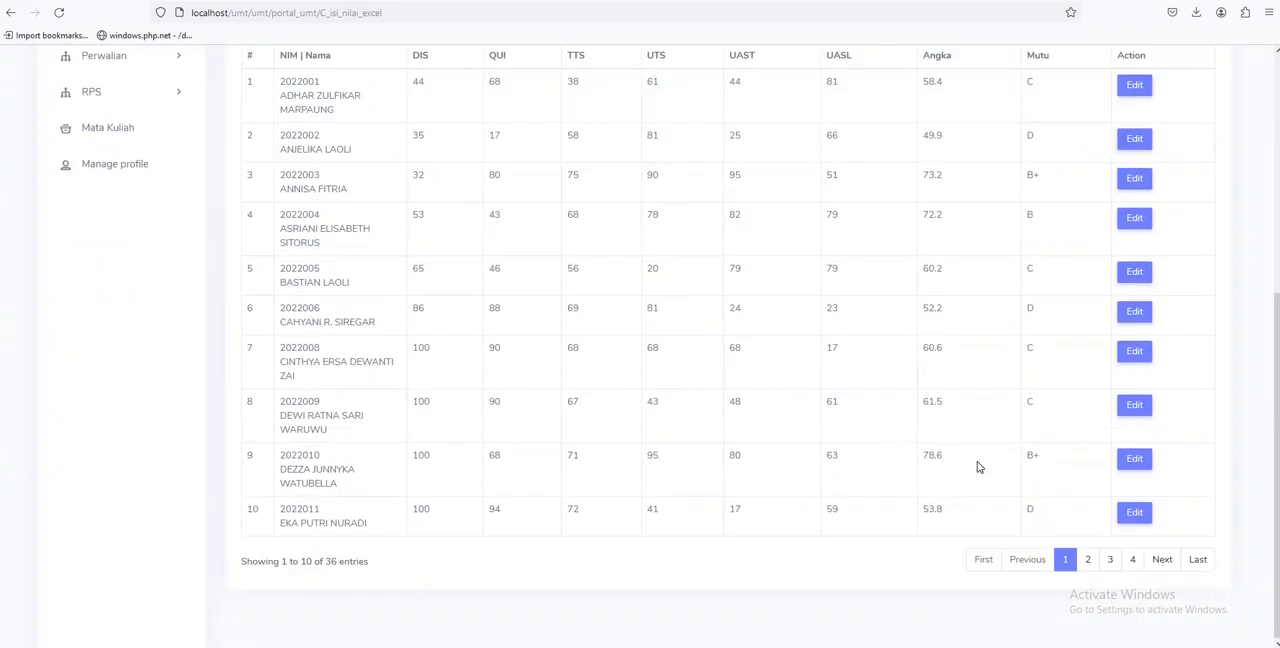
scroll(976, 465, up, 4)
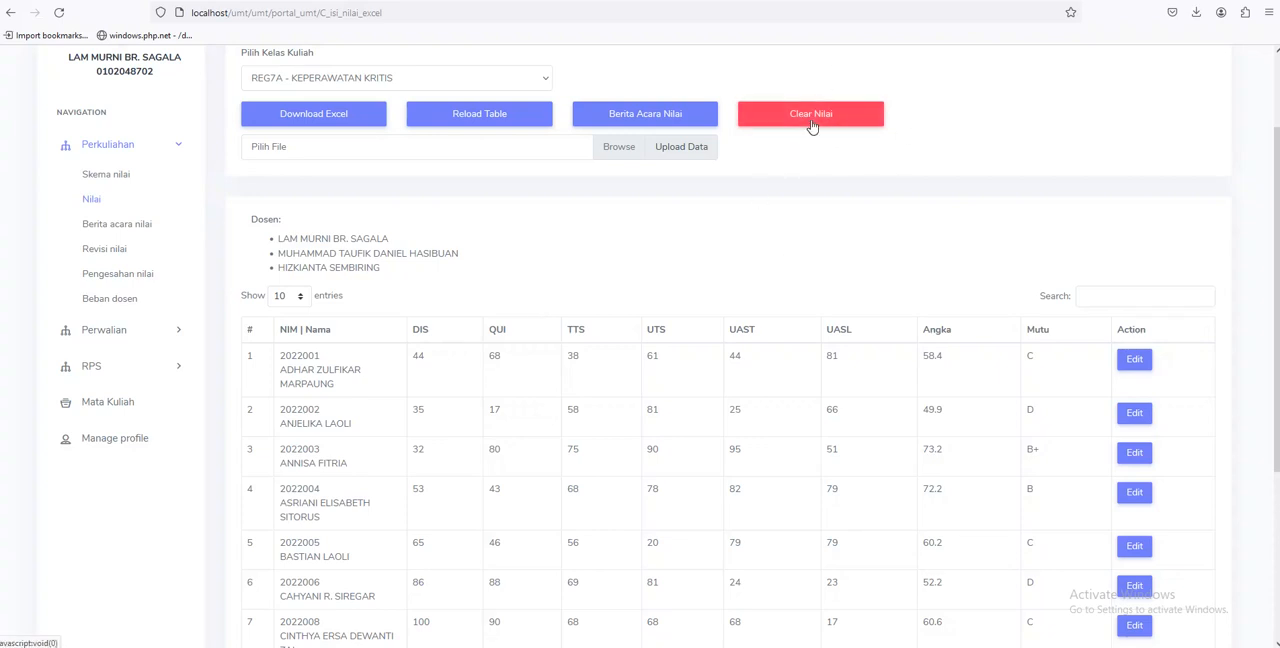
scroll(600, 350, down, 2)
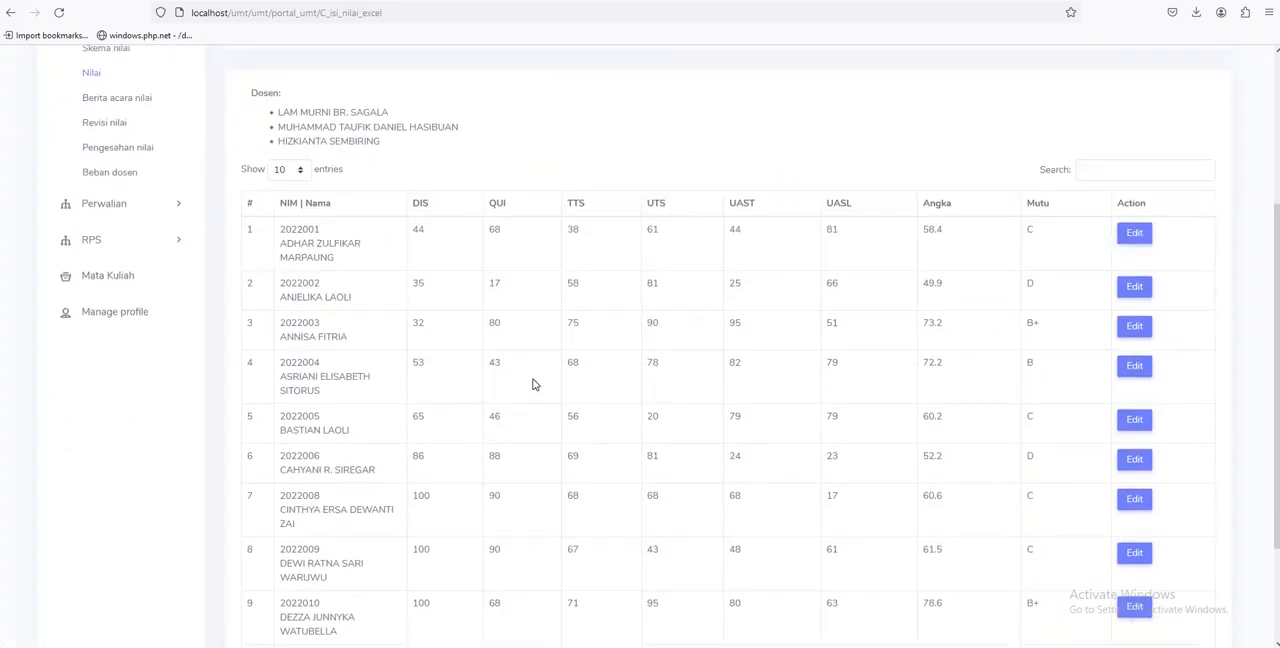
scroll(537, 385, up, 3)
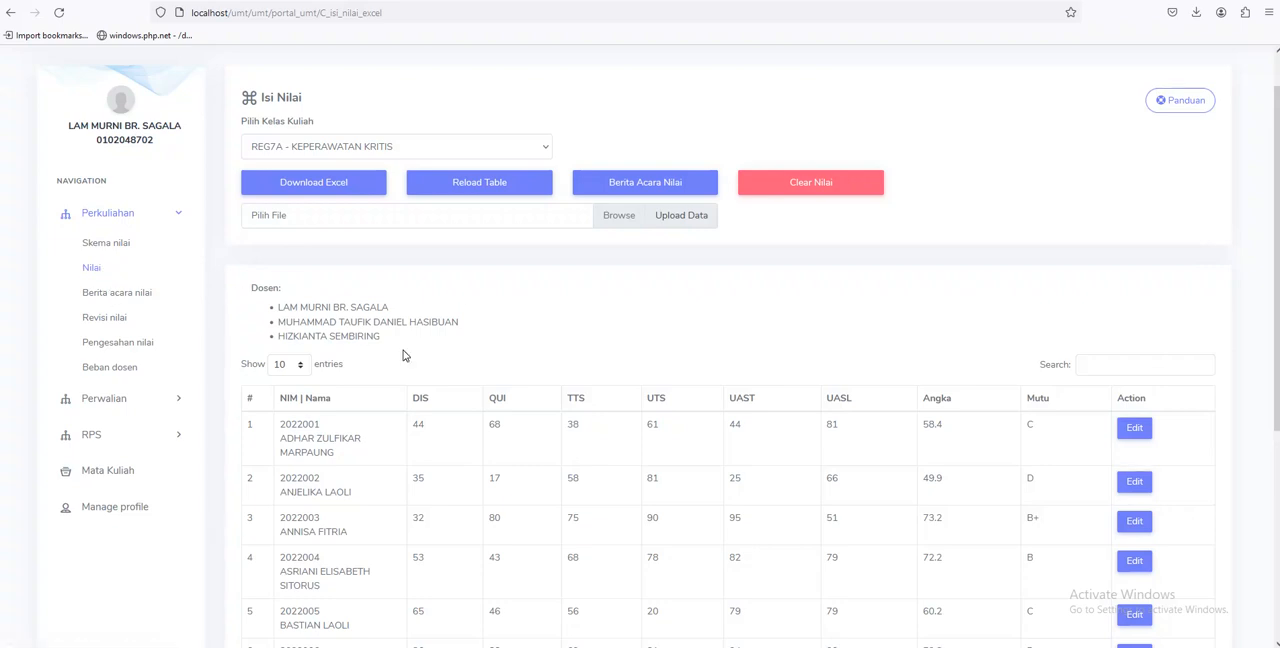
Review the REG7A - KEPERAWATAN KRITIS grade table, view the REG7B class for comparison, and return to REG7A
scroll(404, 356, down, 1)
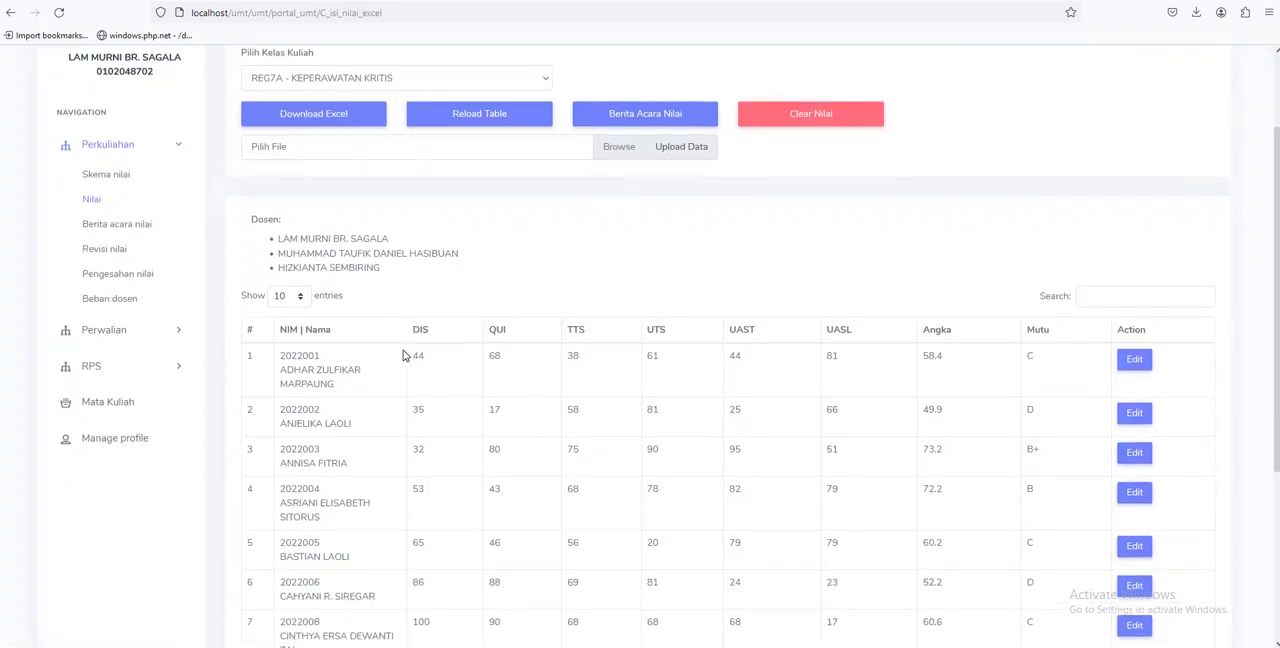
scroll(1017, 351, up, 1)
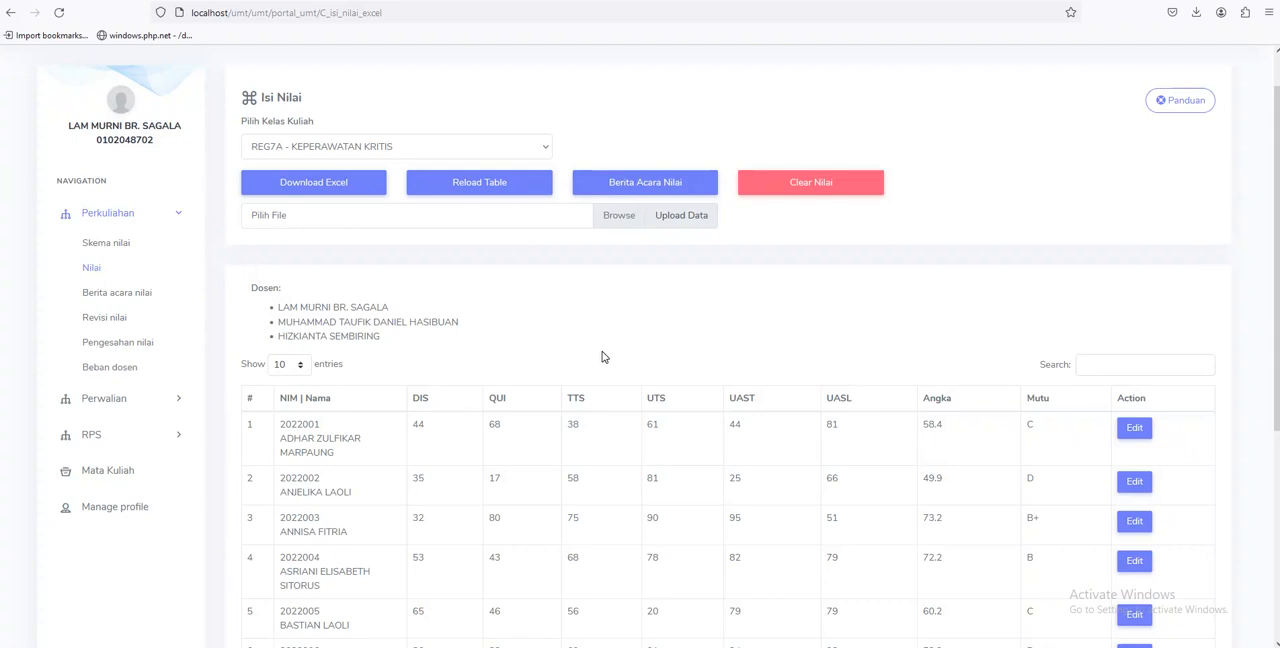
scroll(603, 357, down, 1)
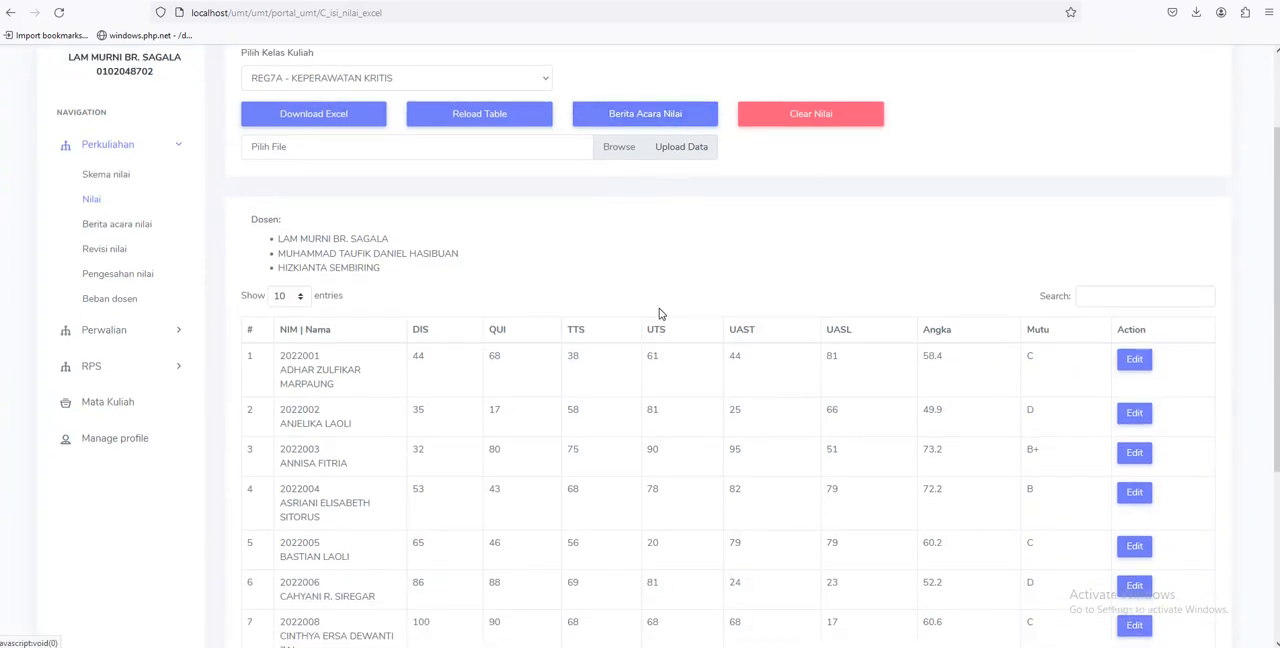
scroll(600, 315, up, 1)
click(343, 148)
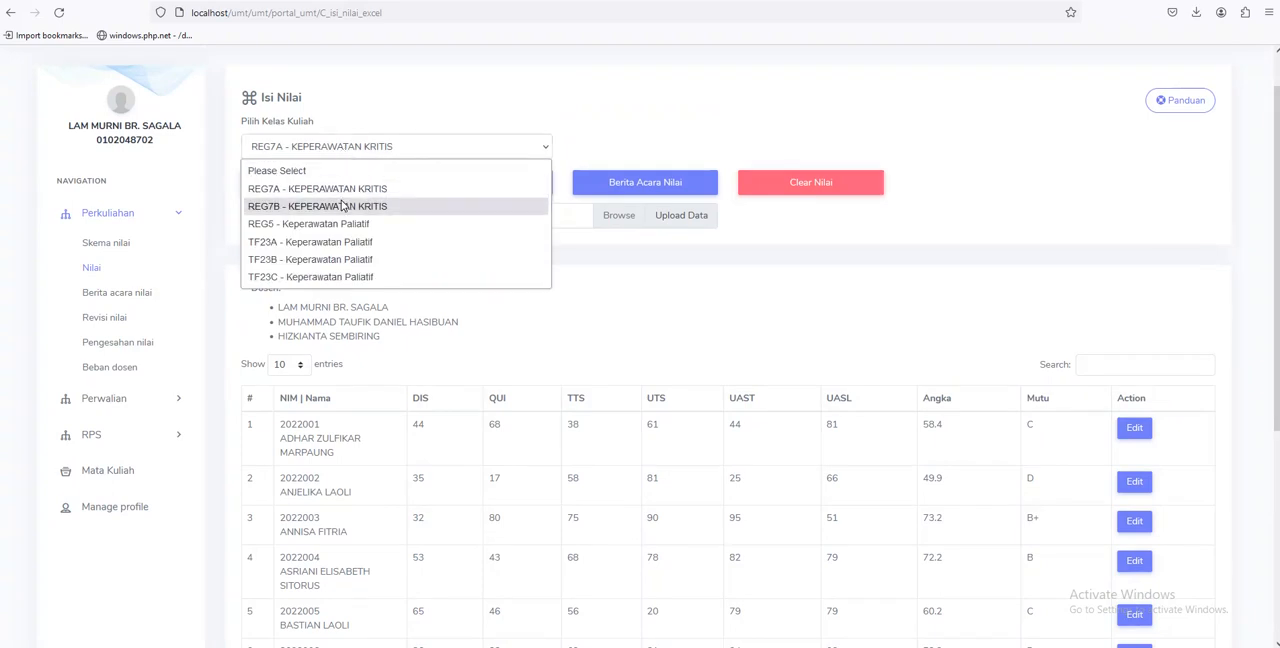
click(345, 206)
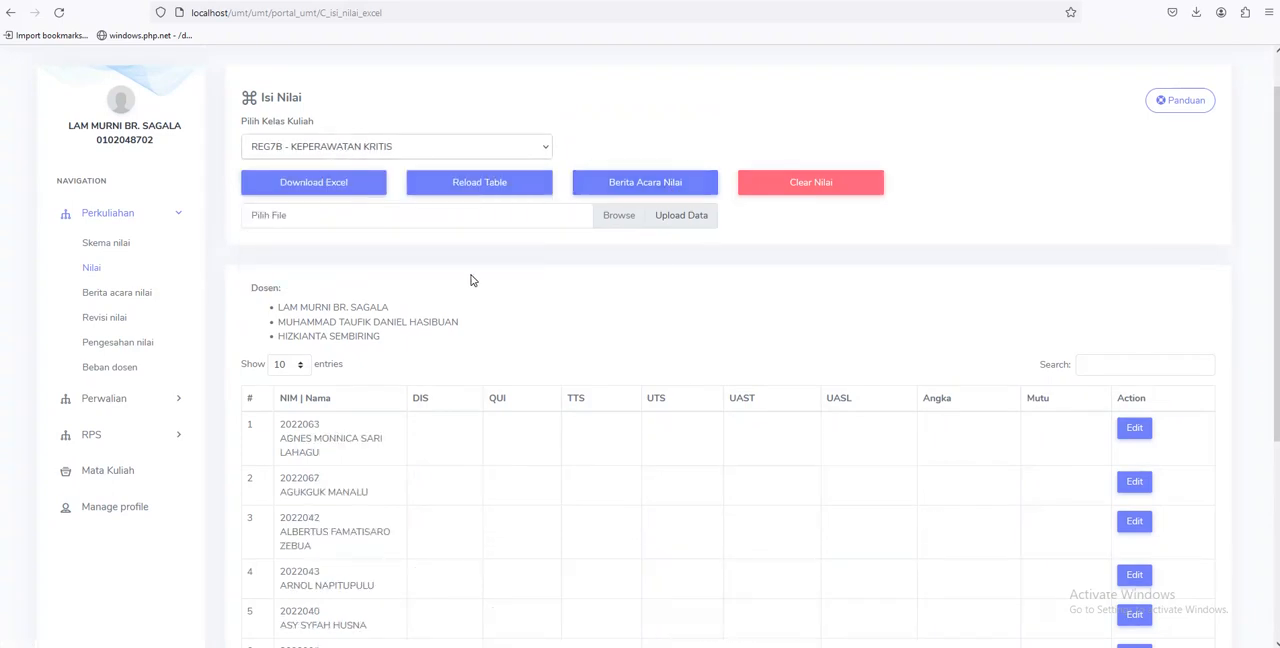
click(345, 150)
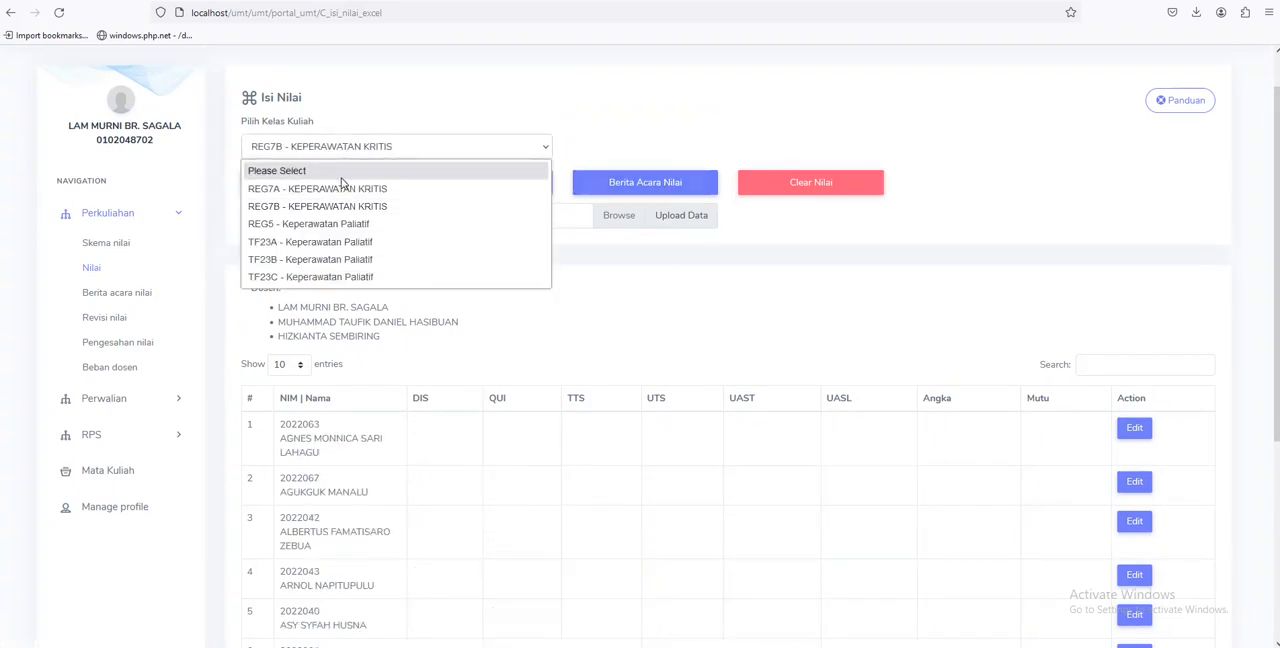
click(342, 188)
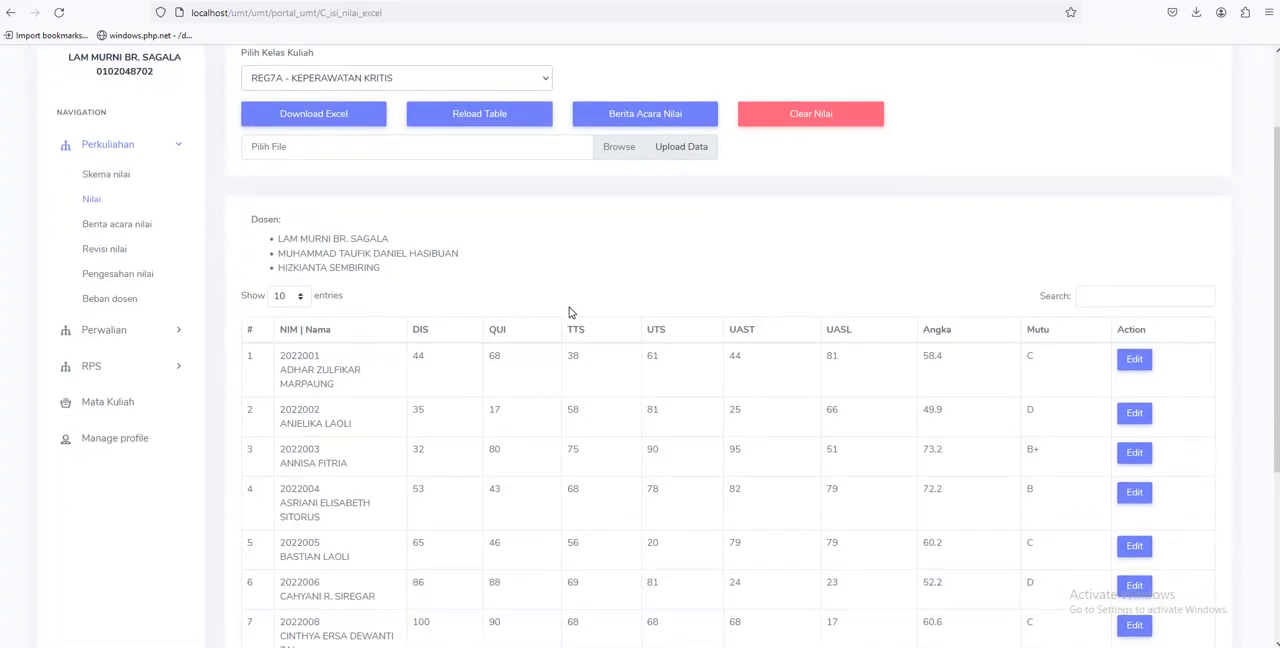
Open the Berita Acara Nilai form for REG7A, review its grade statistics and scheme, and select the approving lecturer
click(630, 179)
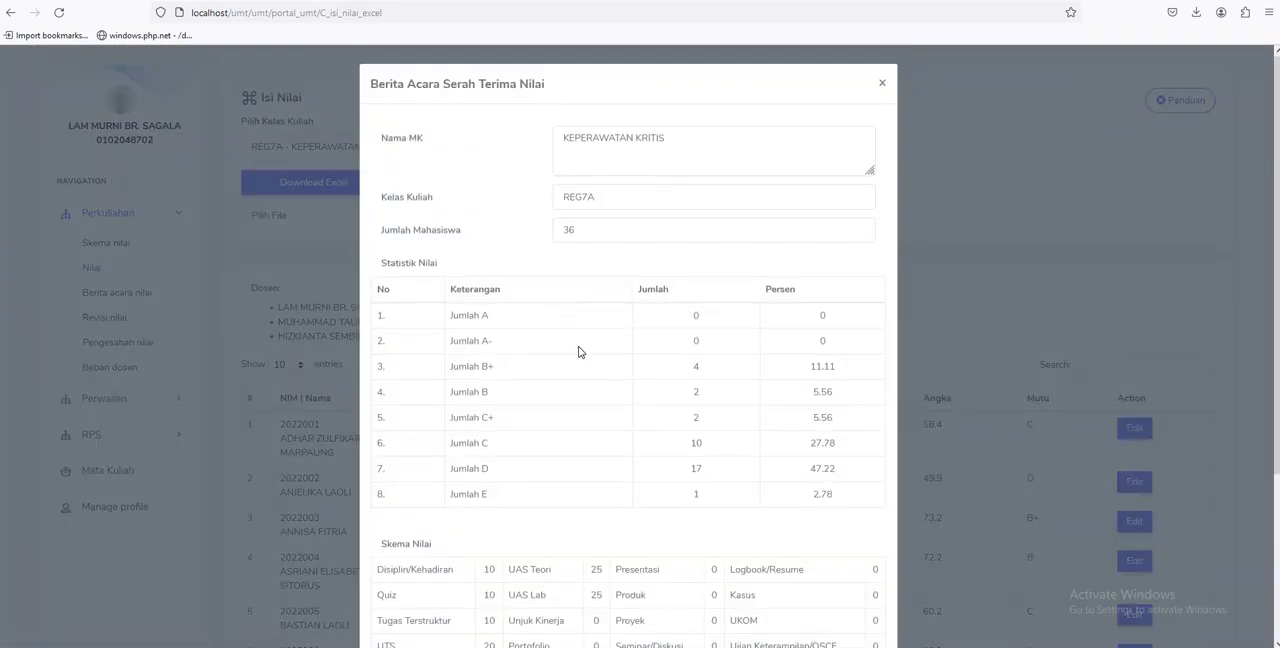
scroll(578, 350, down, 3)
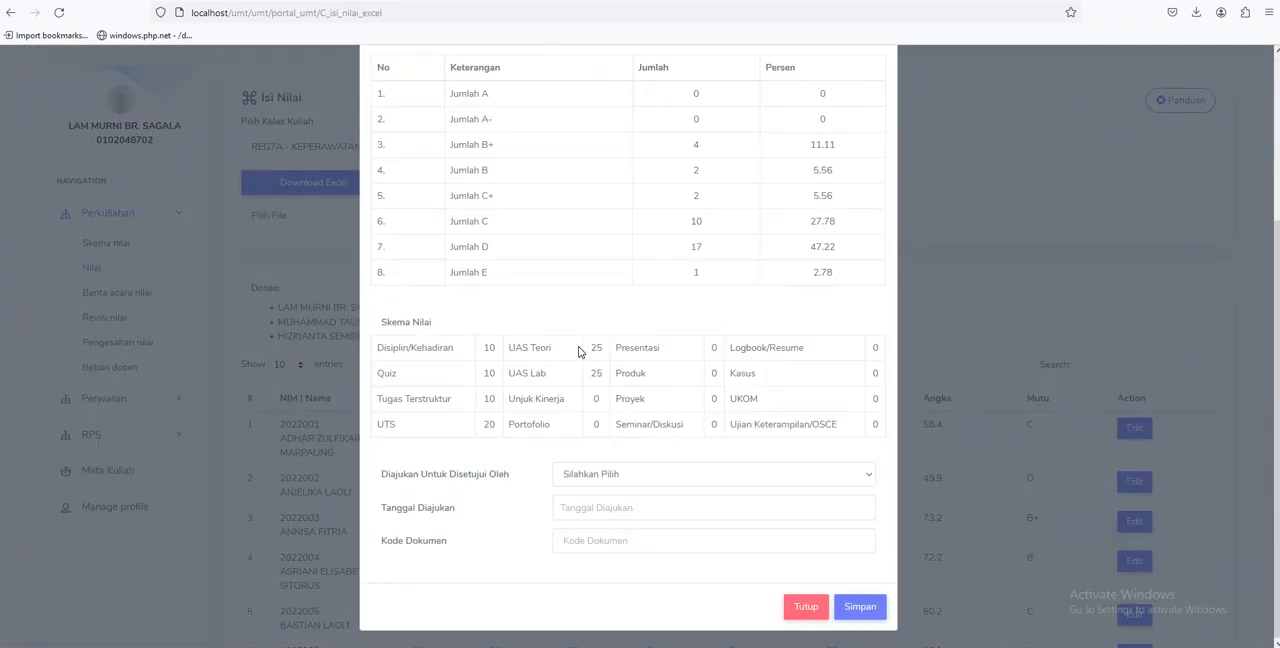
click(604, 478)
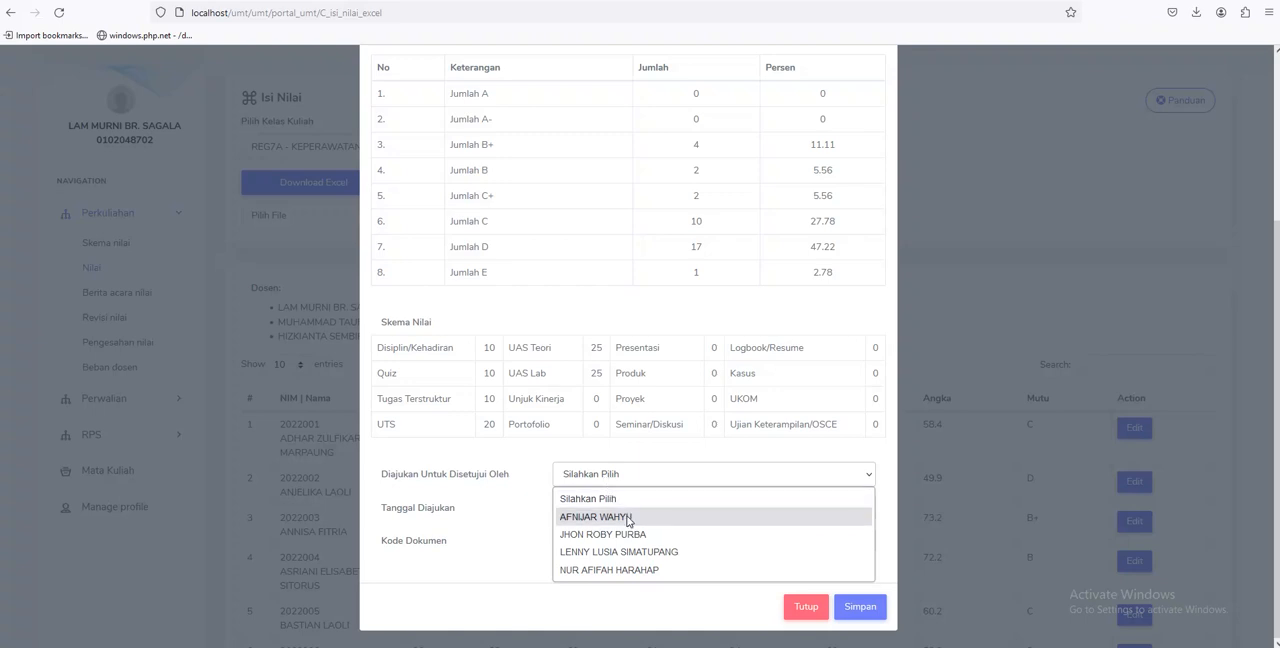
click(613, 520)
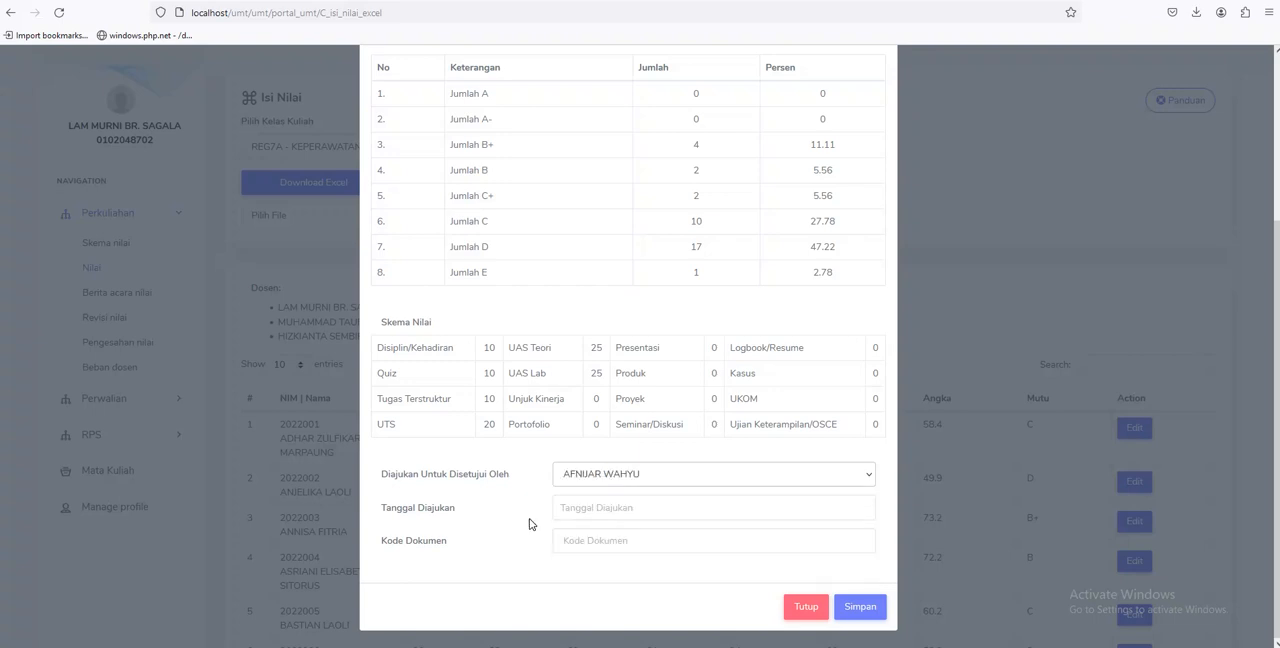
Set the submission date to 2024-03-15 and the document code to 123456, and save the Berita Acara form
click(634, 510)
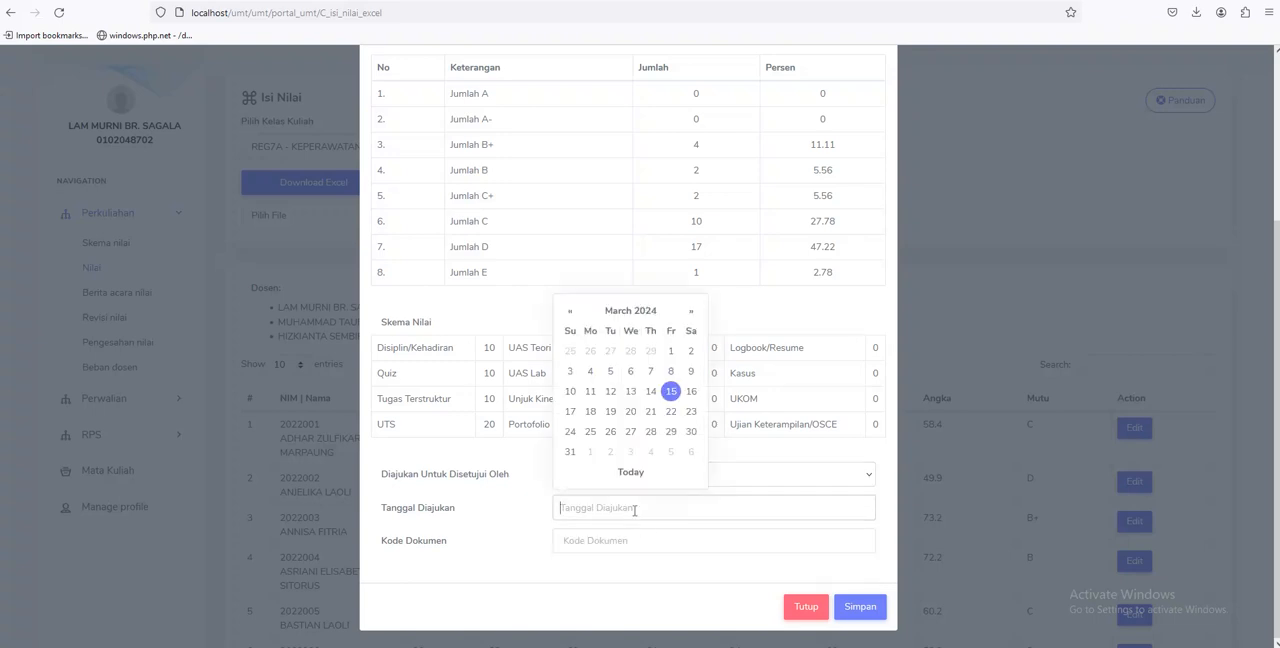
click(677, 394)
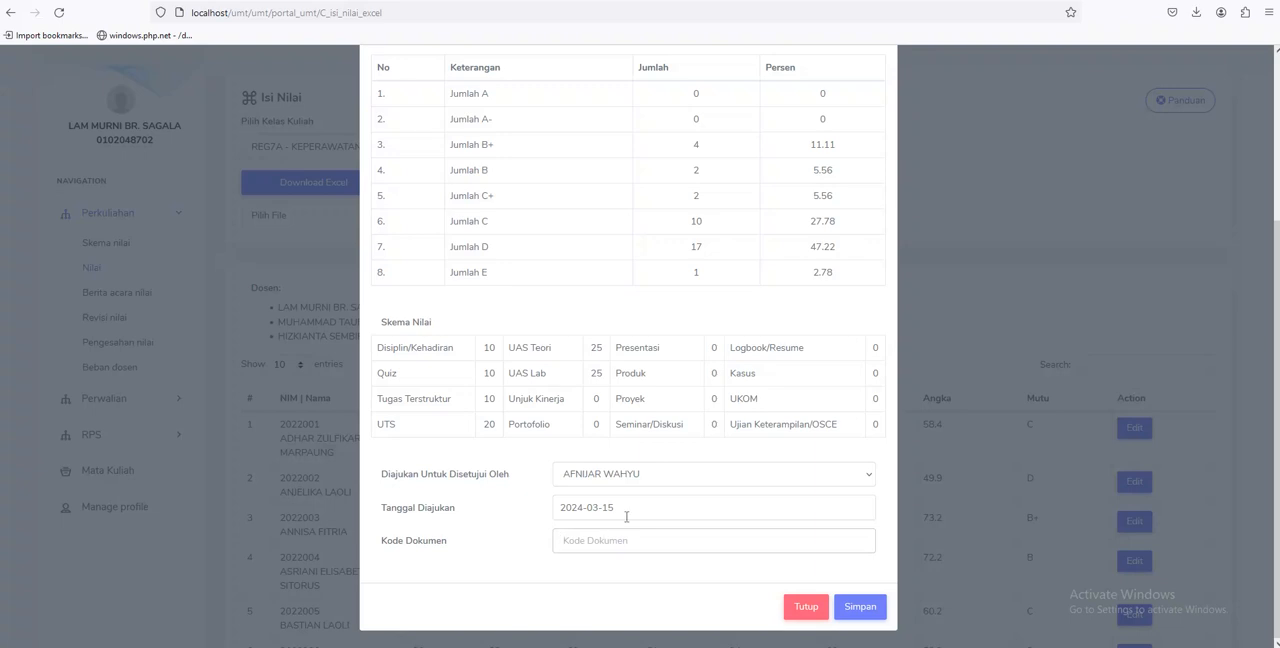
text(123456)
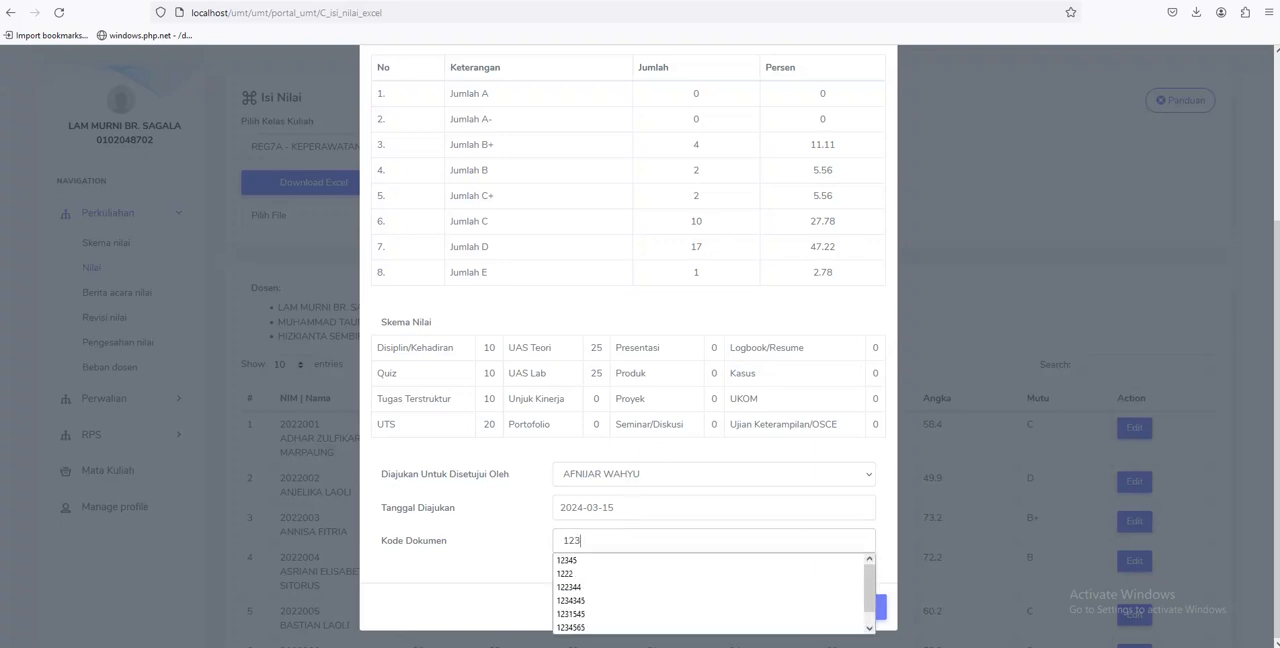
click(722, 599)
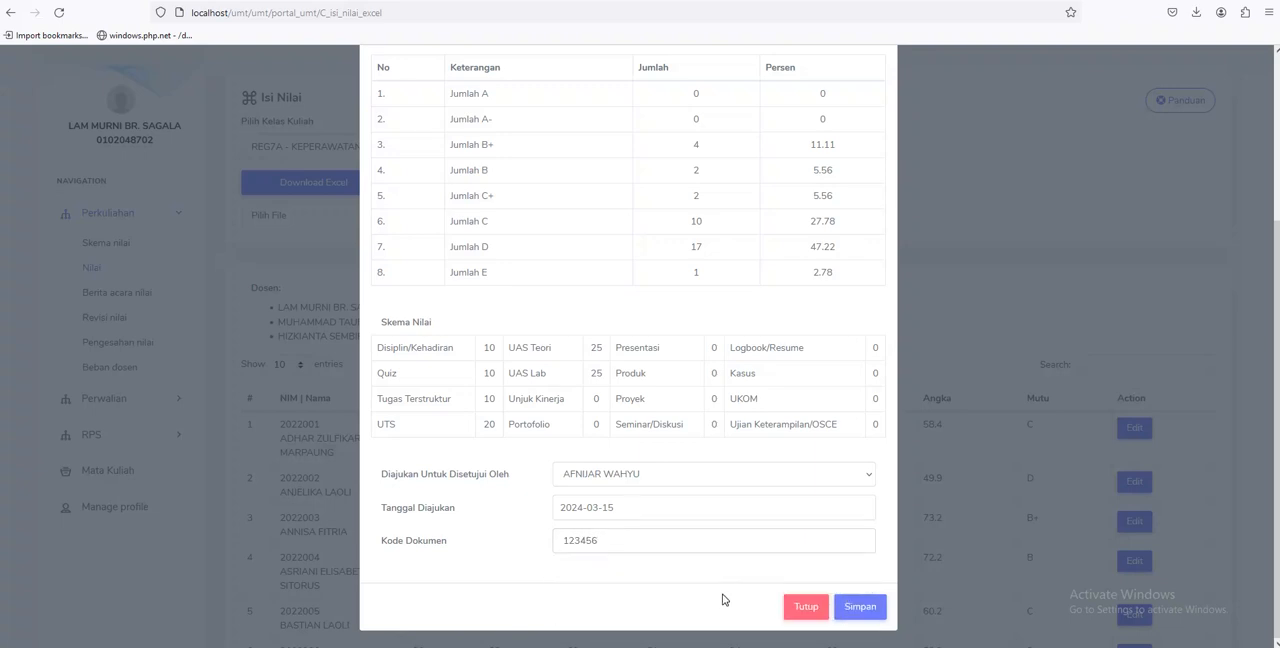
click(877, 606)
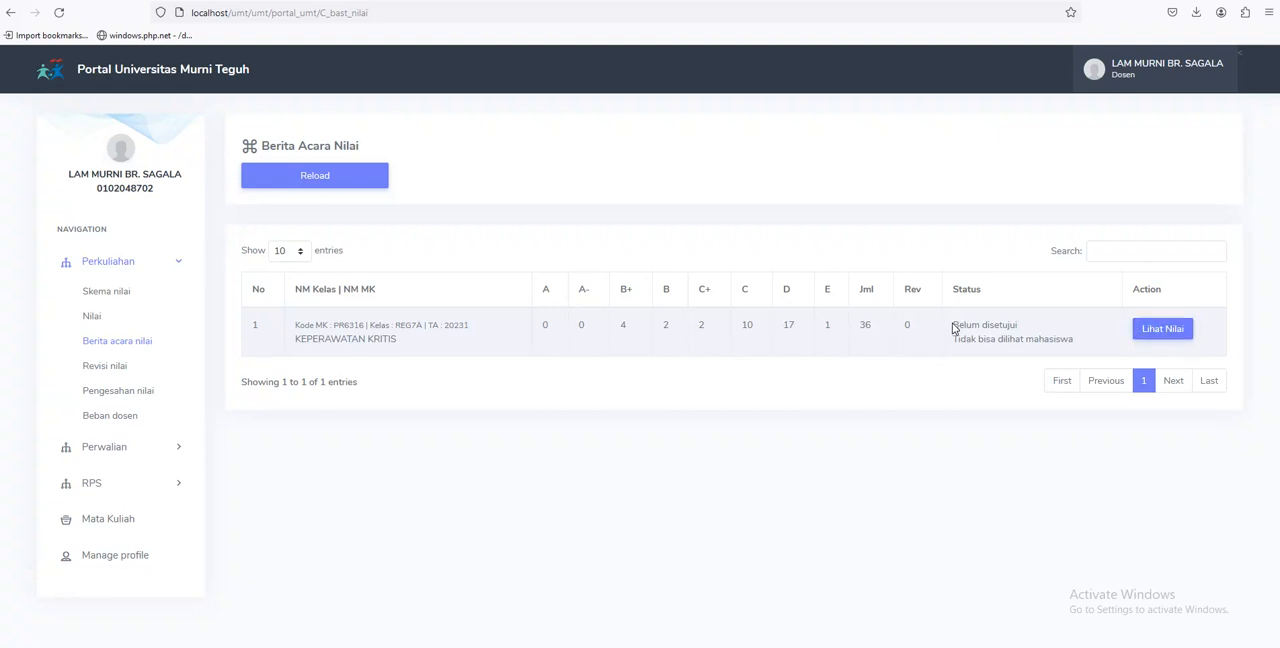
Examine the student total, revision count, approval status and student visibility of the REG7A entry in the Berita Acara Nilai list
double_click(910, 290)
click(862, 290)
drag(862, 290, 871, 331)
click(872, 340)
drag(954, 327, 1063, 322)
drag(955, 338, 1070, 339)
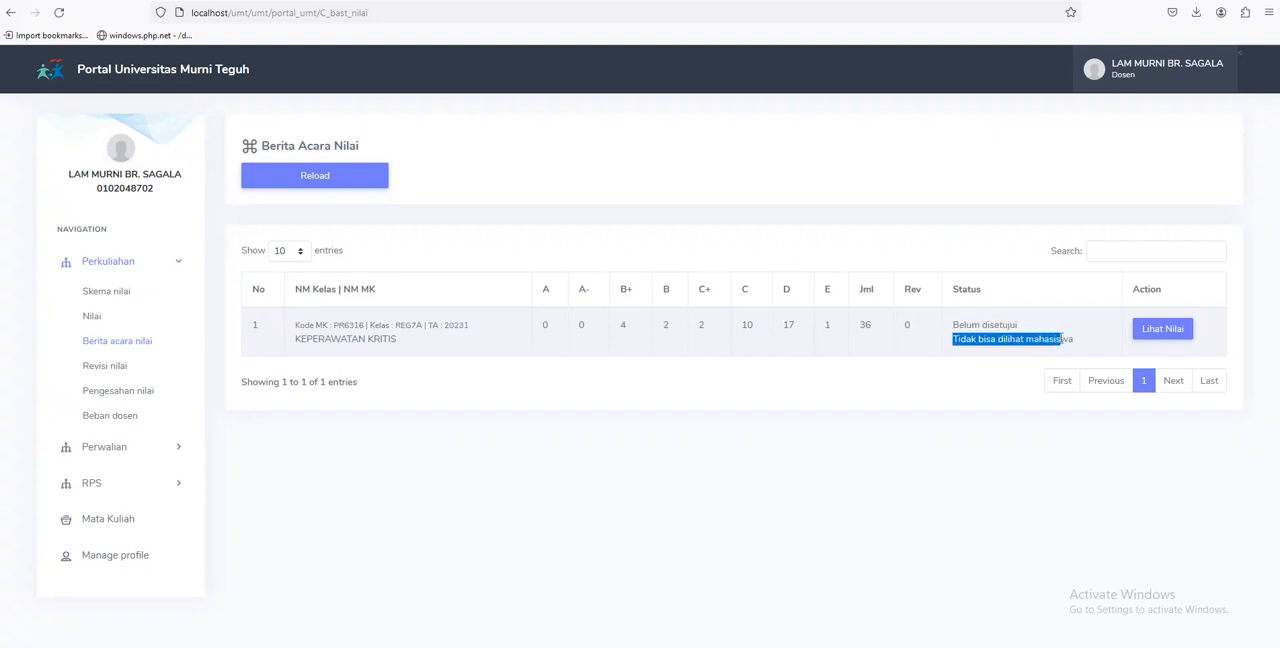
click(868, 387)
Open the printable grade report of the REG7A entry, review its student grades and grade distribution, and close it
click(1160, 329)
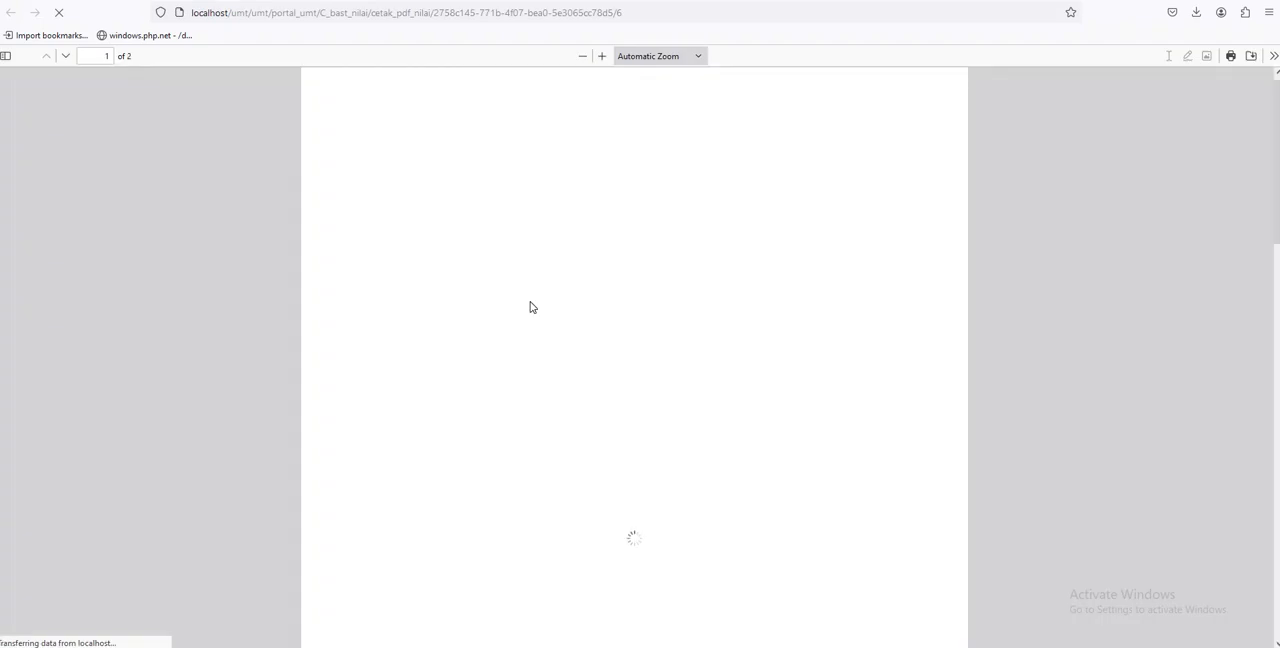
scroll(507, 214, down, 6)
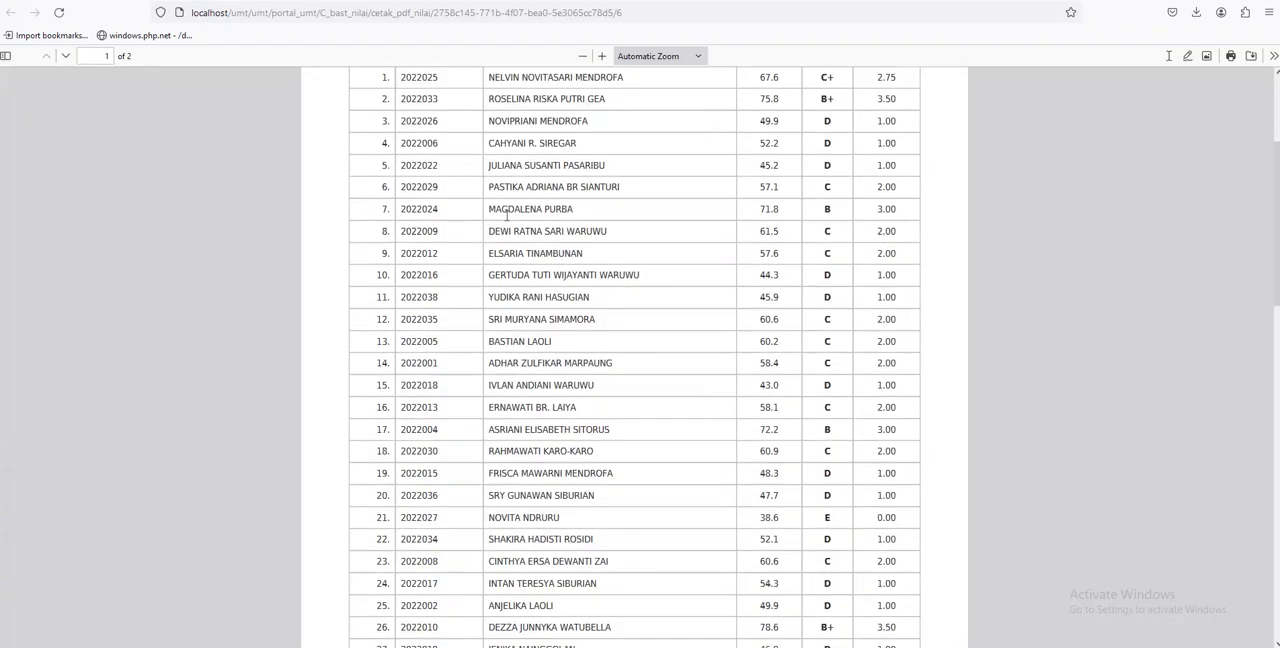
scroll(507, 216, down, 3)
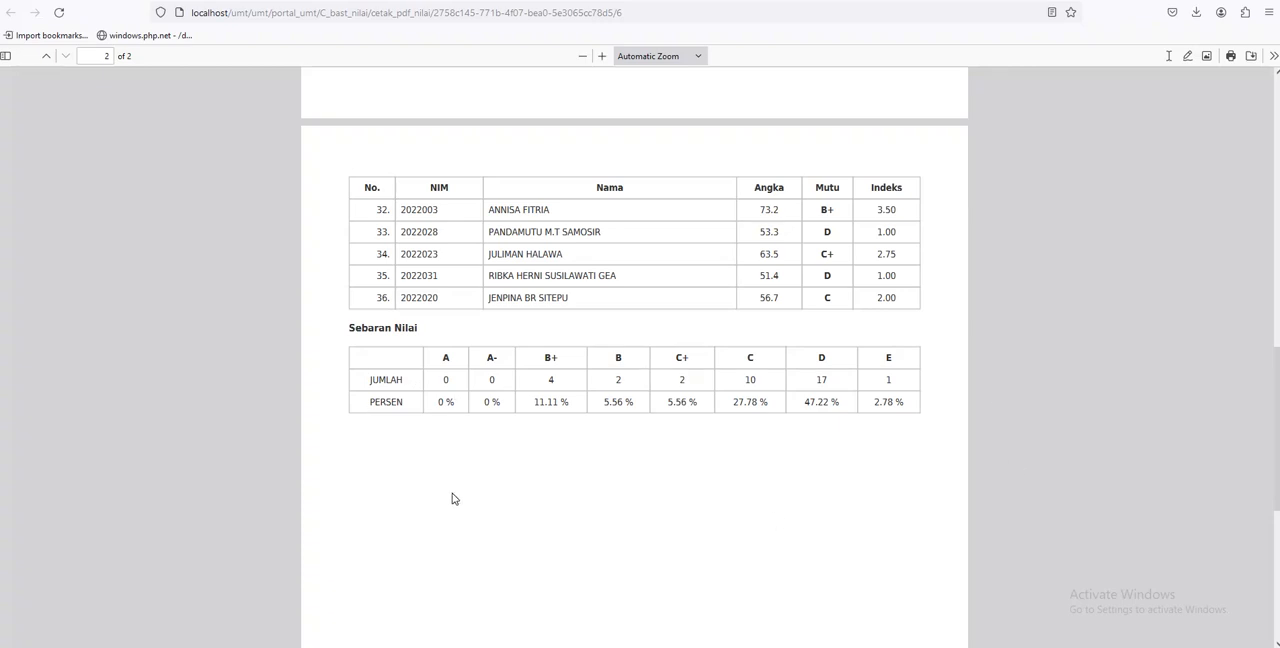
scroll(514, 486, up, 4)
scroll(515, 486, down, 3)
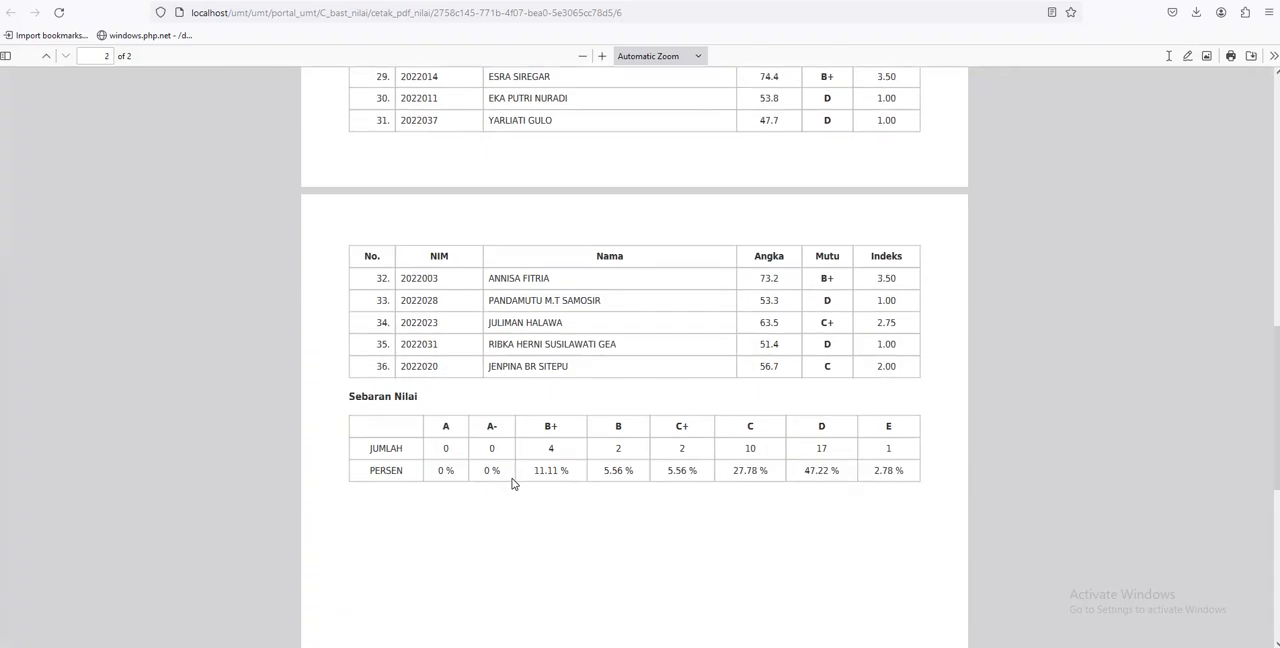
scroll(367, 297, down, 2)
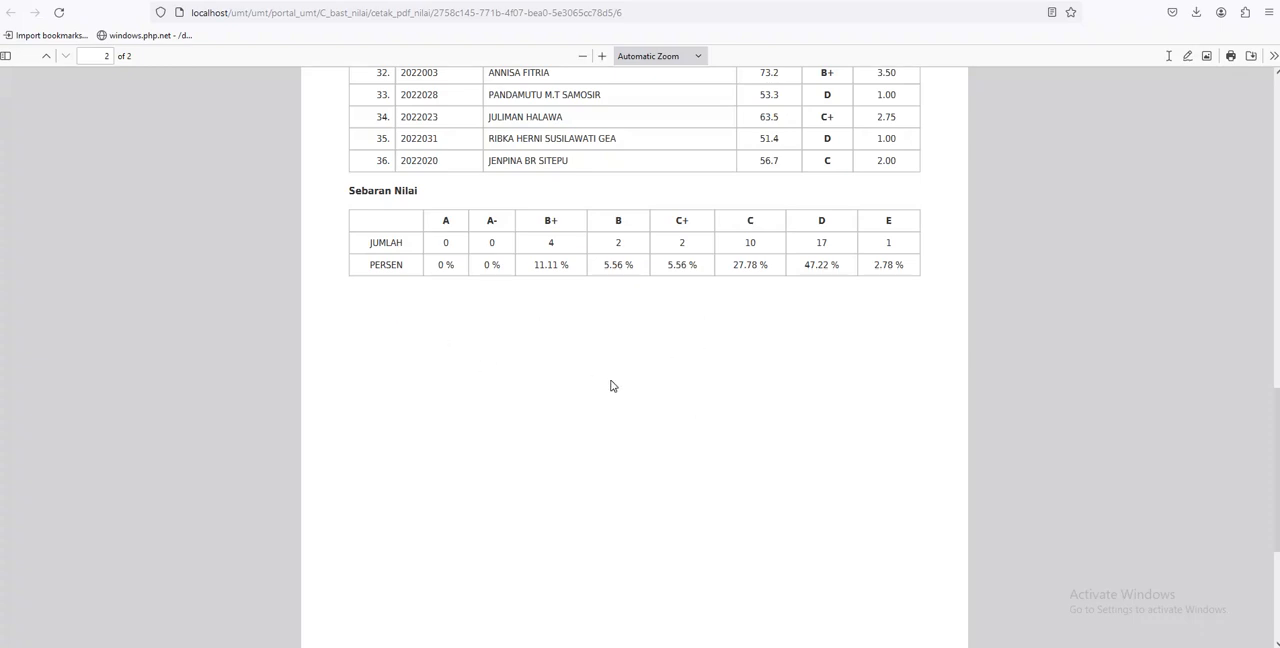
scroll(609, 383, up, 10)
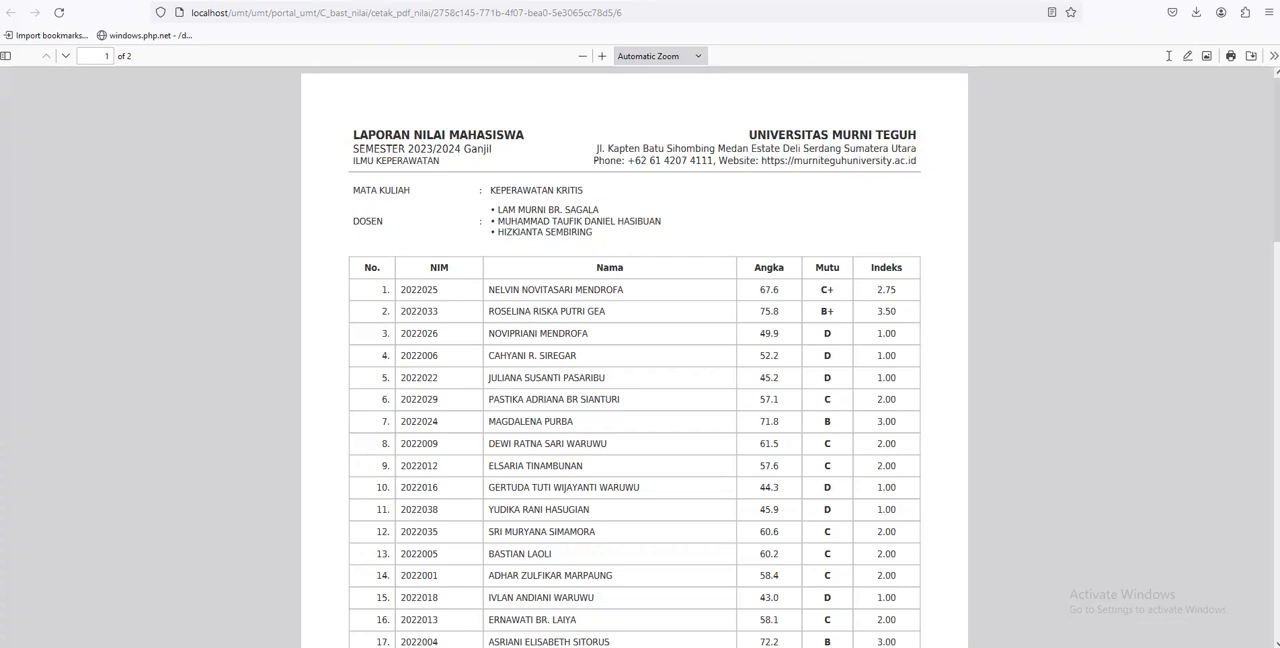
key(ctrl+w)
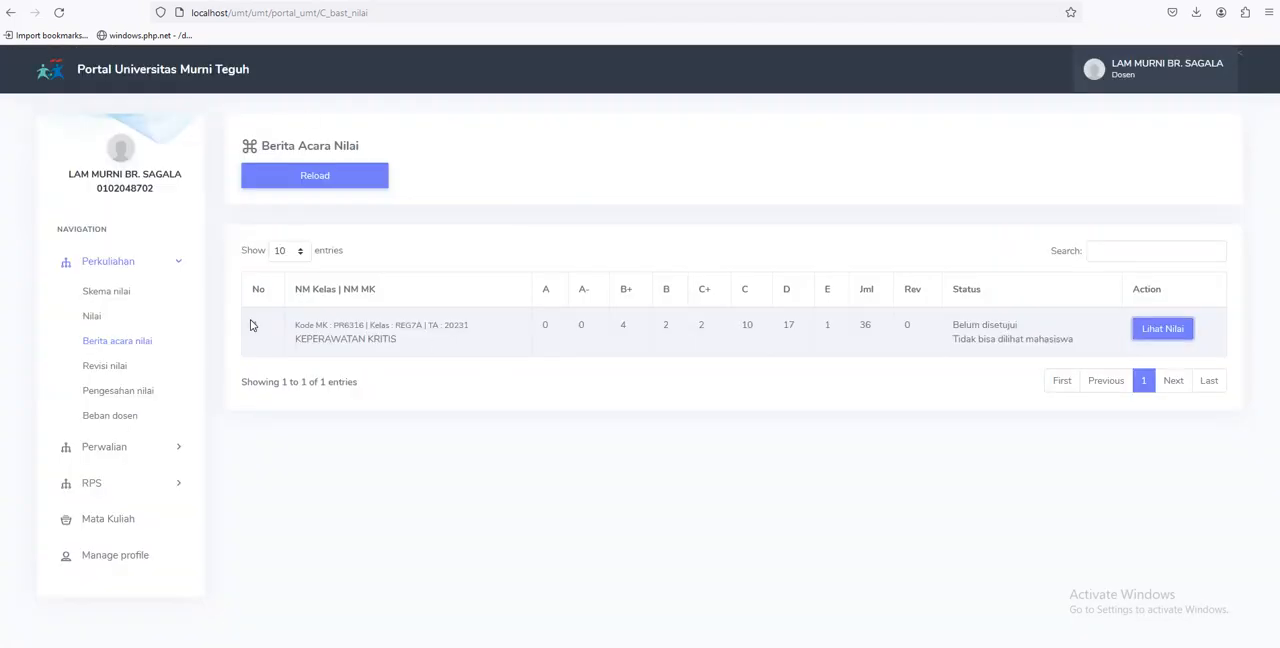
Check which classes can still be selected for grade entry on the Nilai page, and return to the Berita acara nilai page
click(101, 319)
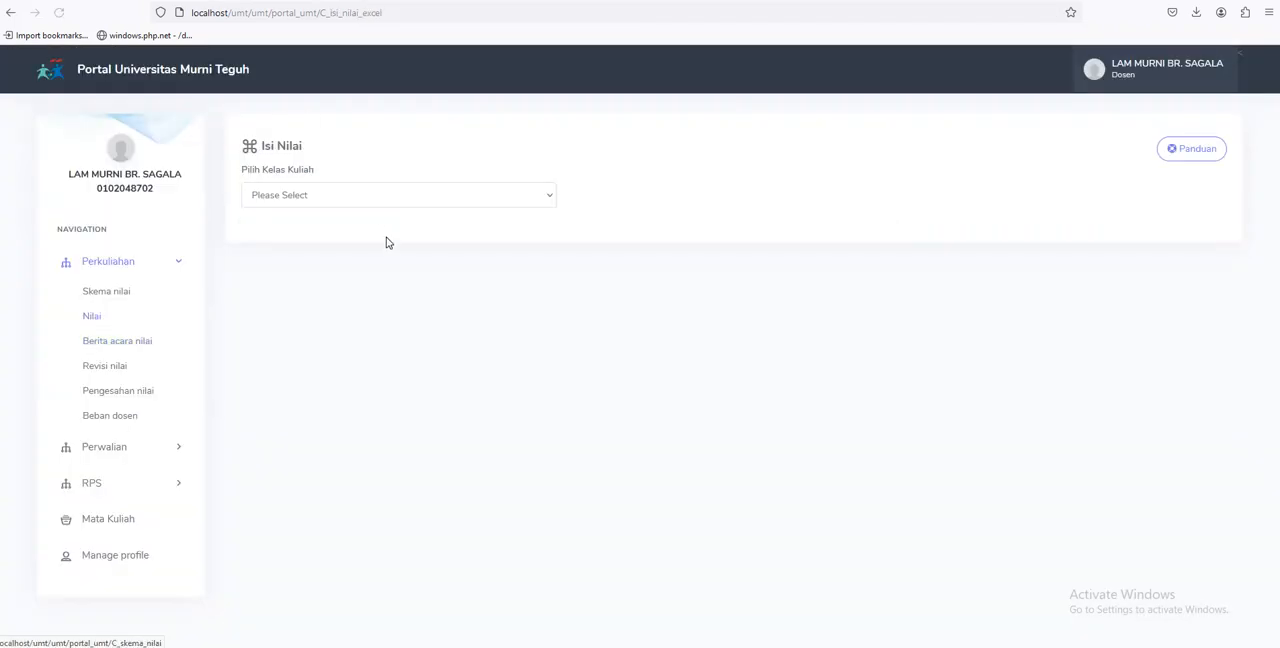
click(383, 203)
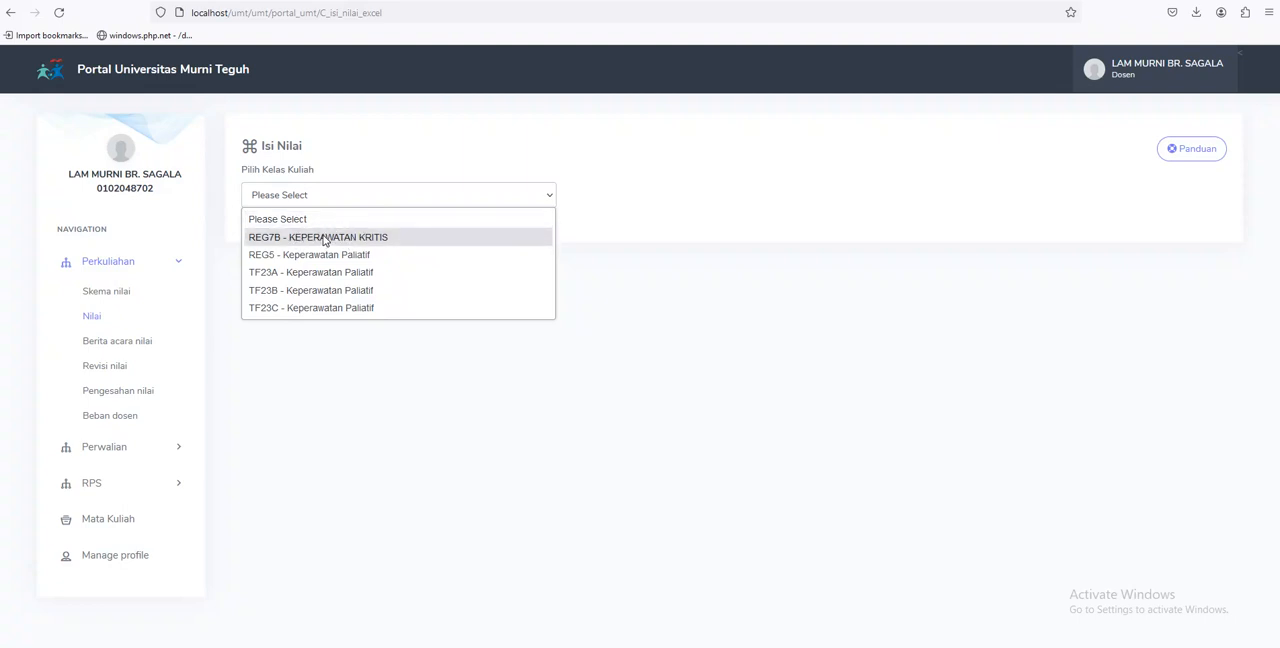
click(517, 467)
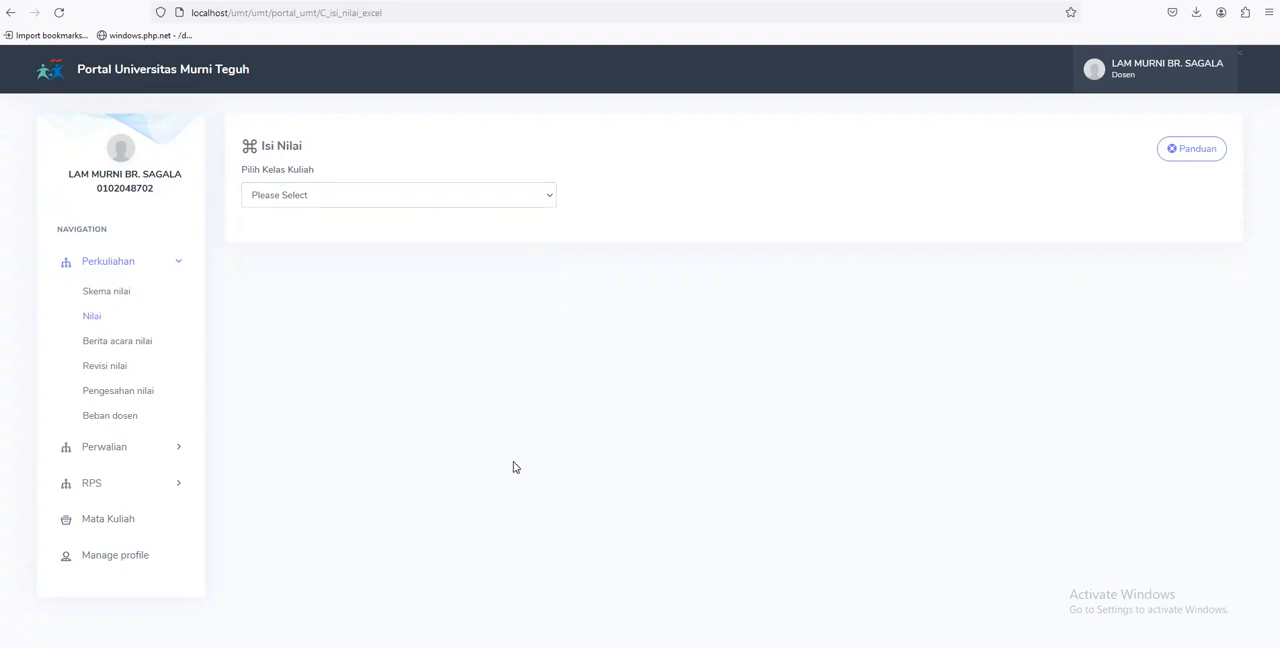
click(135, 346)
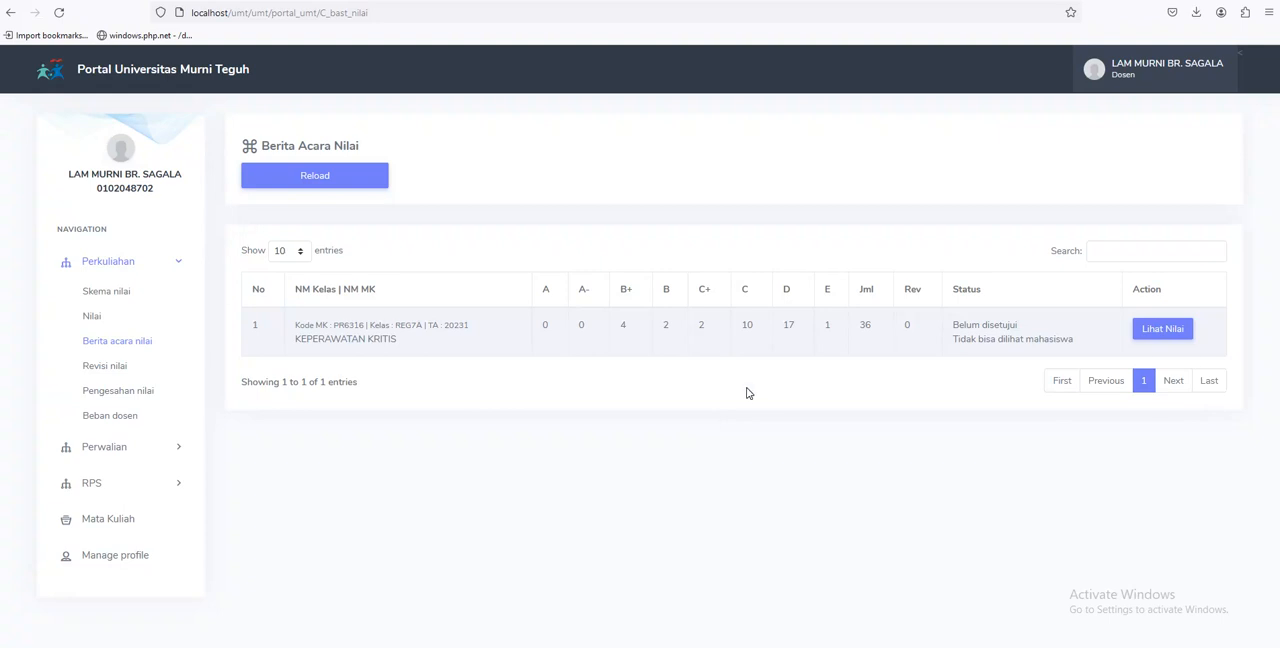
Log out and log in as the approving lecturer, filling in that account's saved e-mail and password
click(1128, 77)
click(1156, 162)
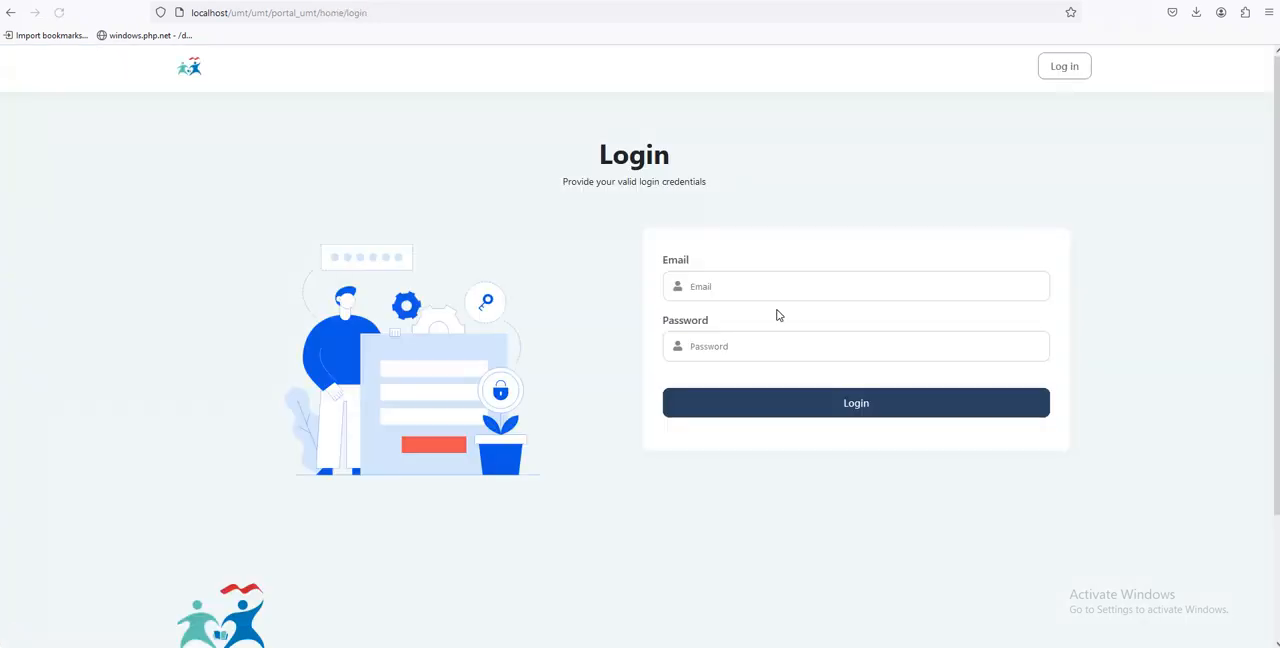
click(785, 288)
text(af)
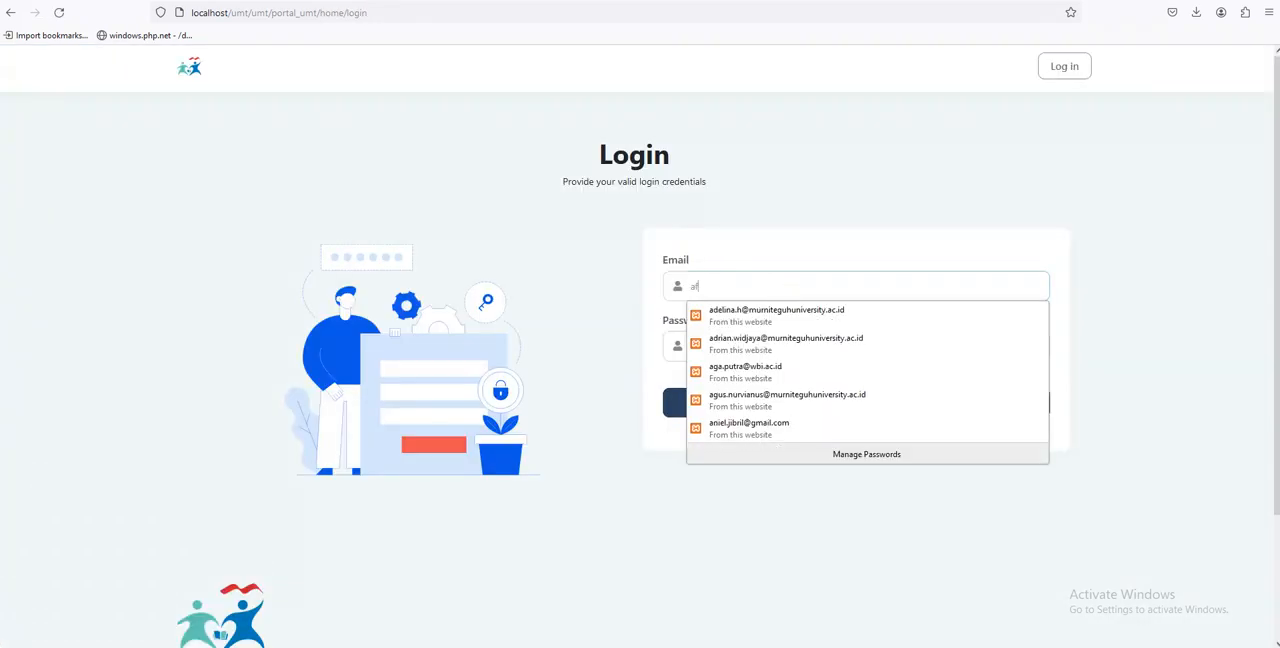
key(BackSpace)
key(BackSpace)
text(wa)
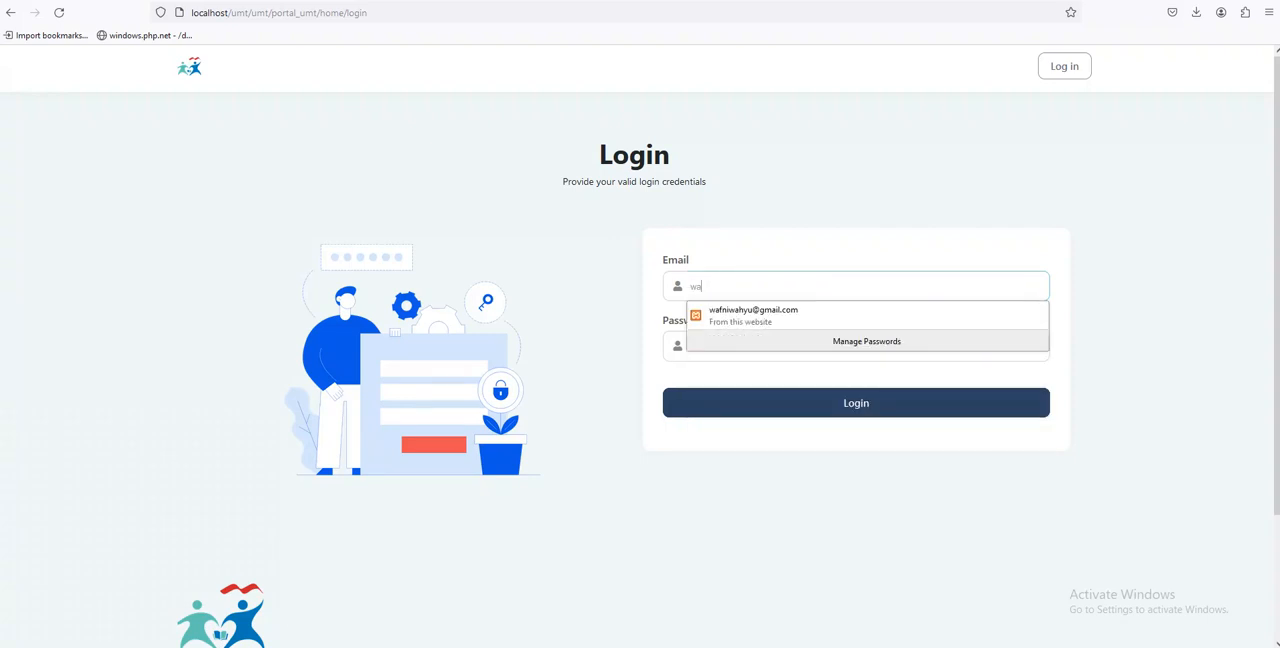
key(Down)
key(Return)
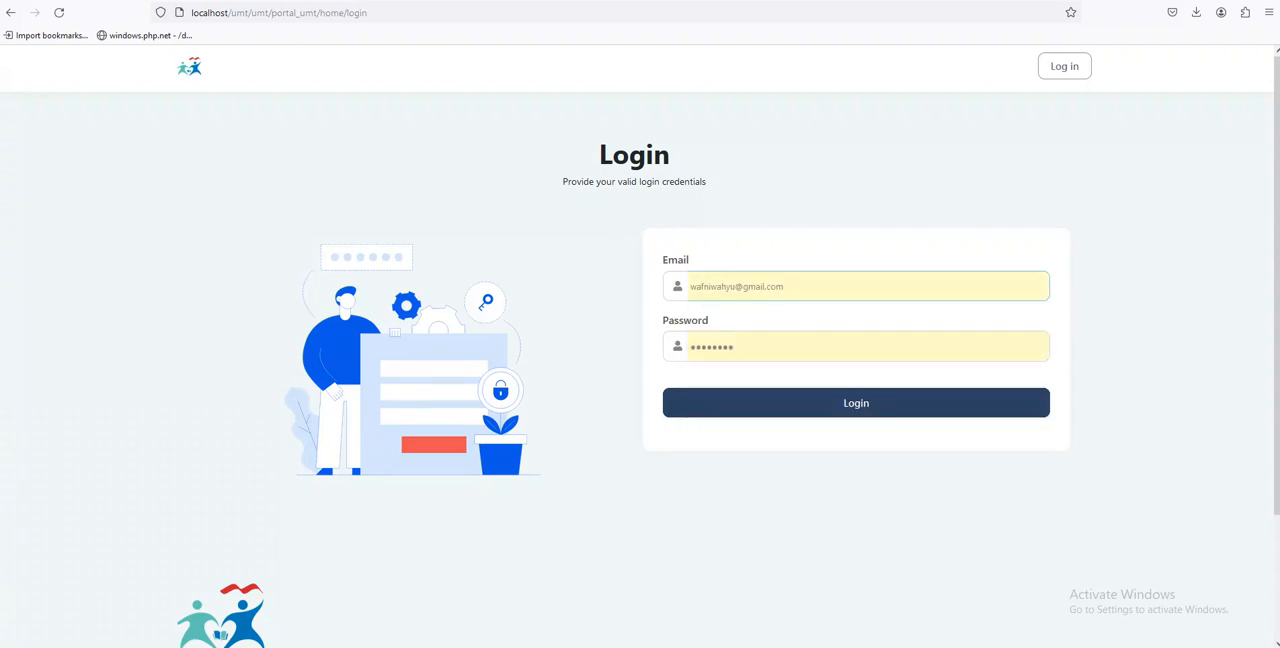
click(817, 401)
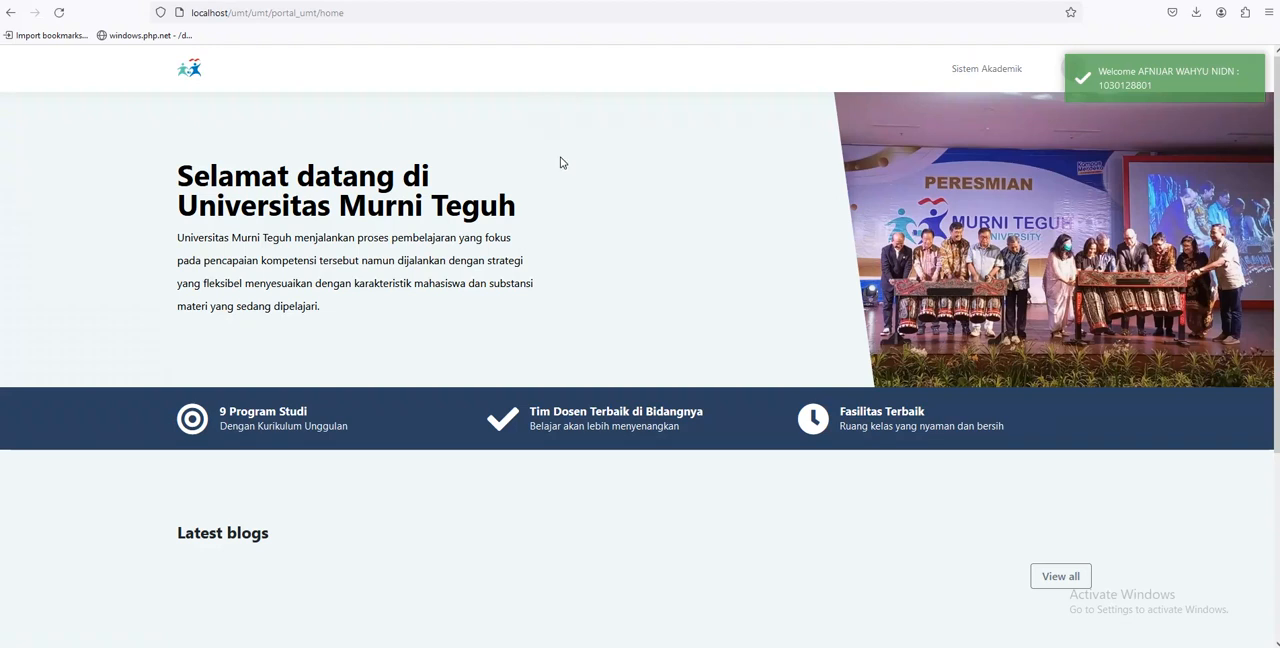
Enter Sistem Akademik and view the approving lecturer's Berita acara nilai list
click(986, 70)
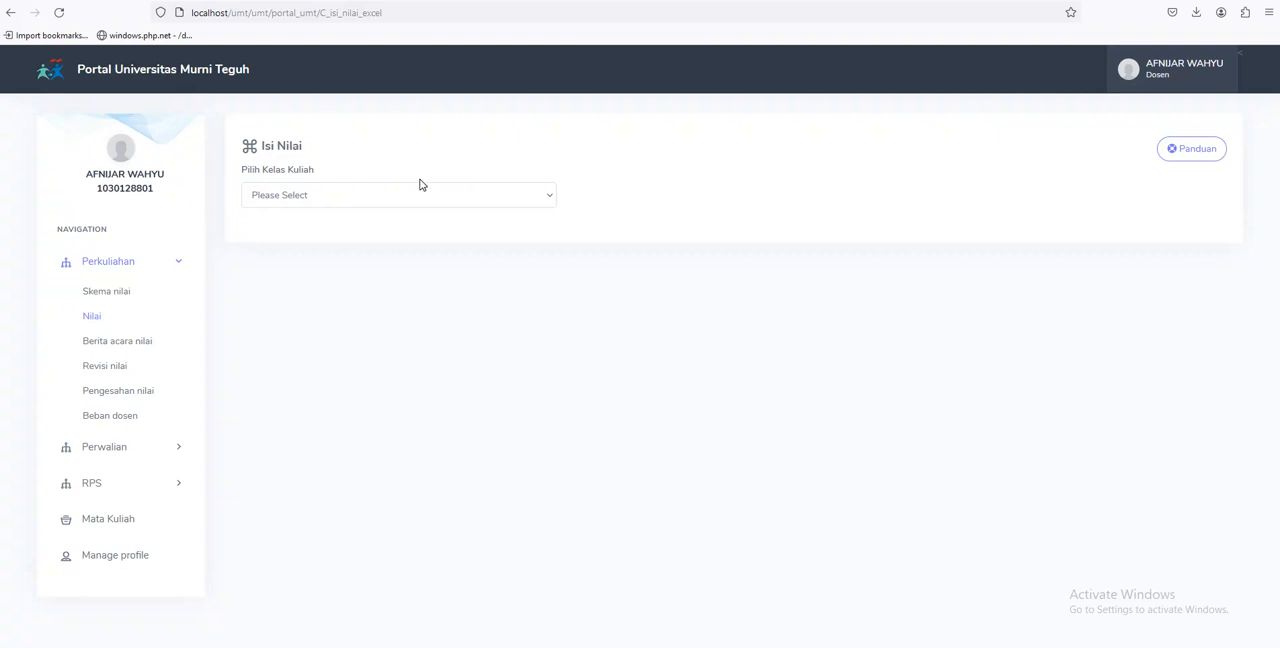
click(116, 345)
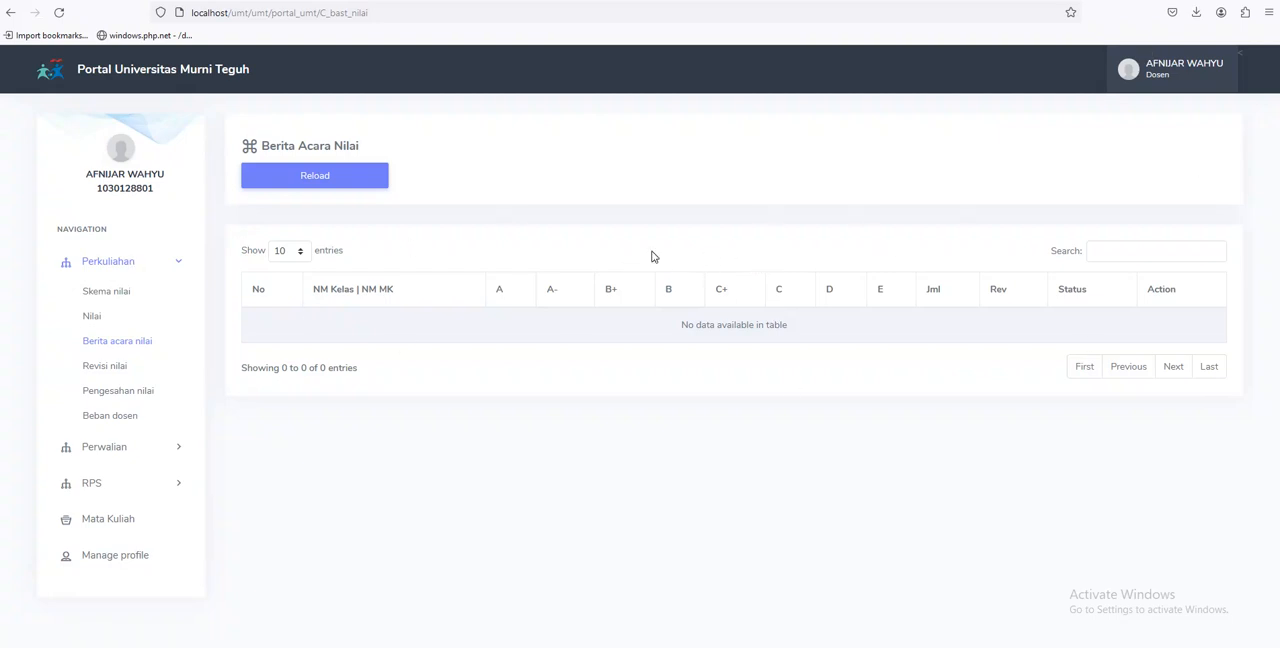
Open the Pengesahan nilai page and review the REG1 and REG7A classes submitted for grade approval
click(137, 398)
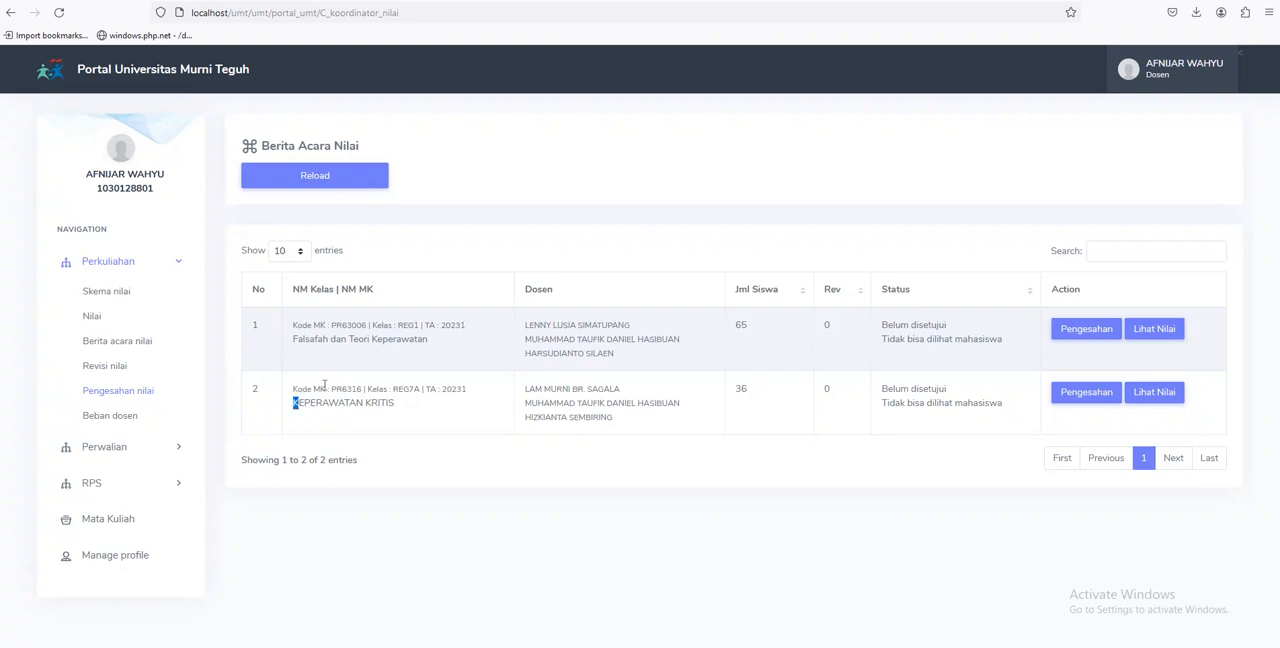
double_click(400, 389)
click(416, 406)
drag(393, 391, 422, 390)
click(426, 420)
Open the grade report of Falsafah dan Teori Keperawatan, review its student grades and grade distribution, and close it
click(1160, 333)
scroll(709, 315, down, 5)
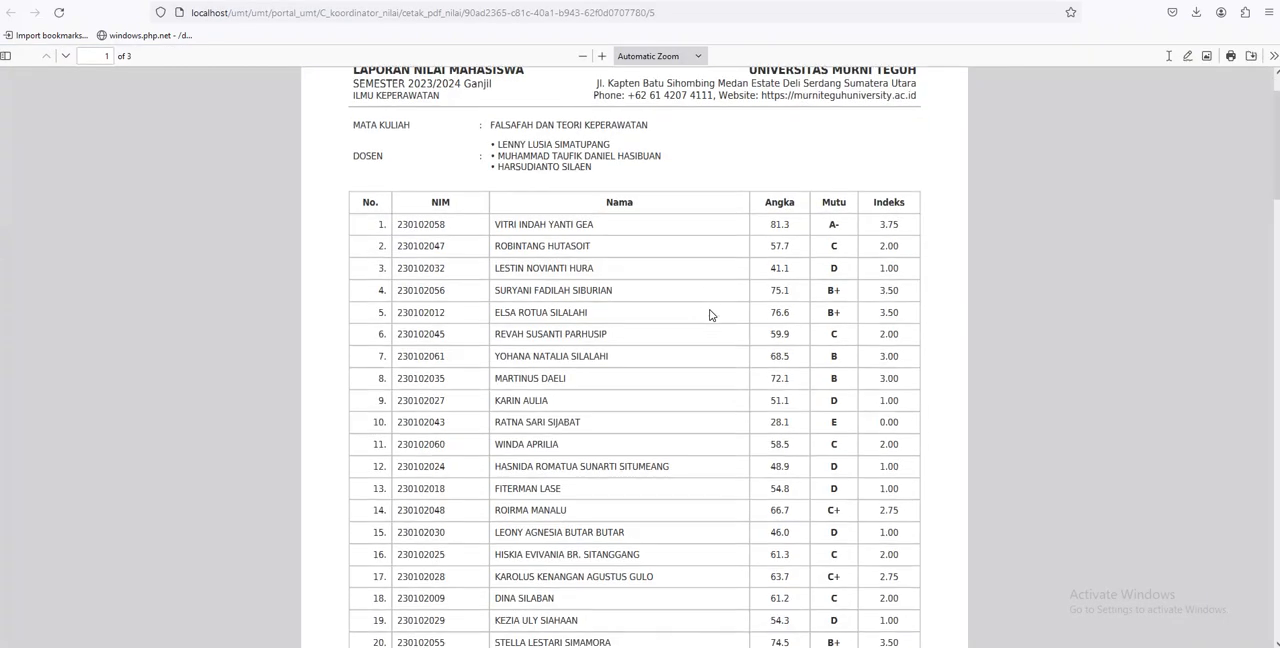
scroll(709, 315, down, 20)
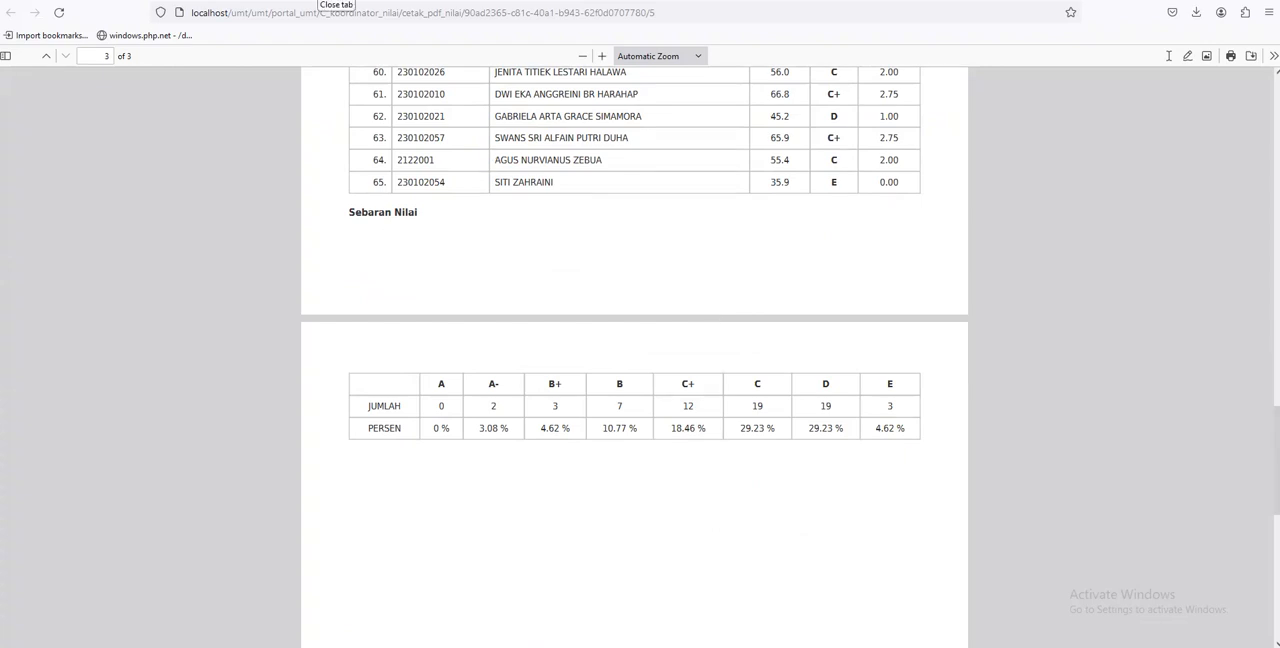
key(alt+Left)
Open the grade report of the unapproved KEPERAWATAN KRITIS class, look through its student grades, and close it
click(1160, 390)
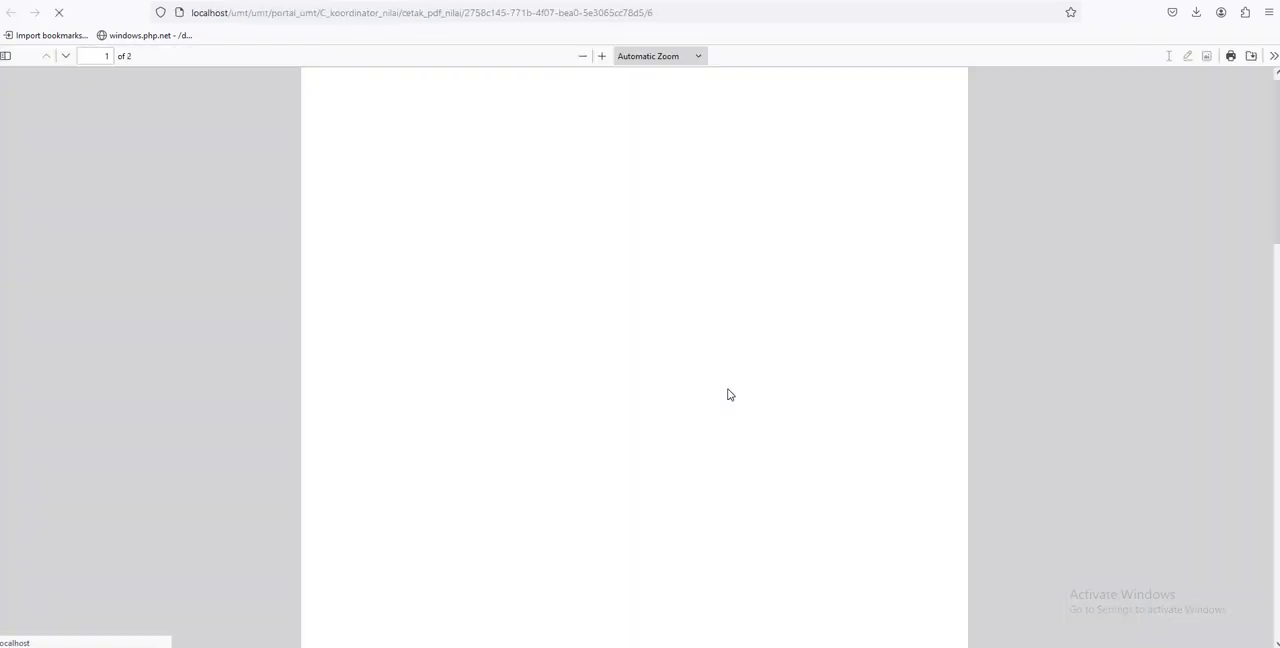
scroll(700, 383, down, 3)
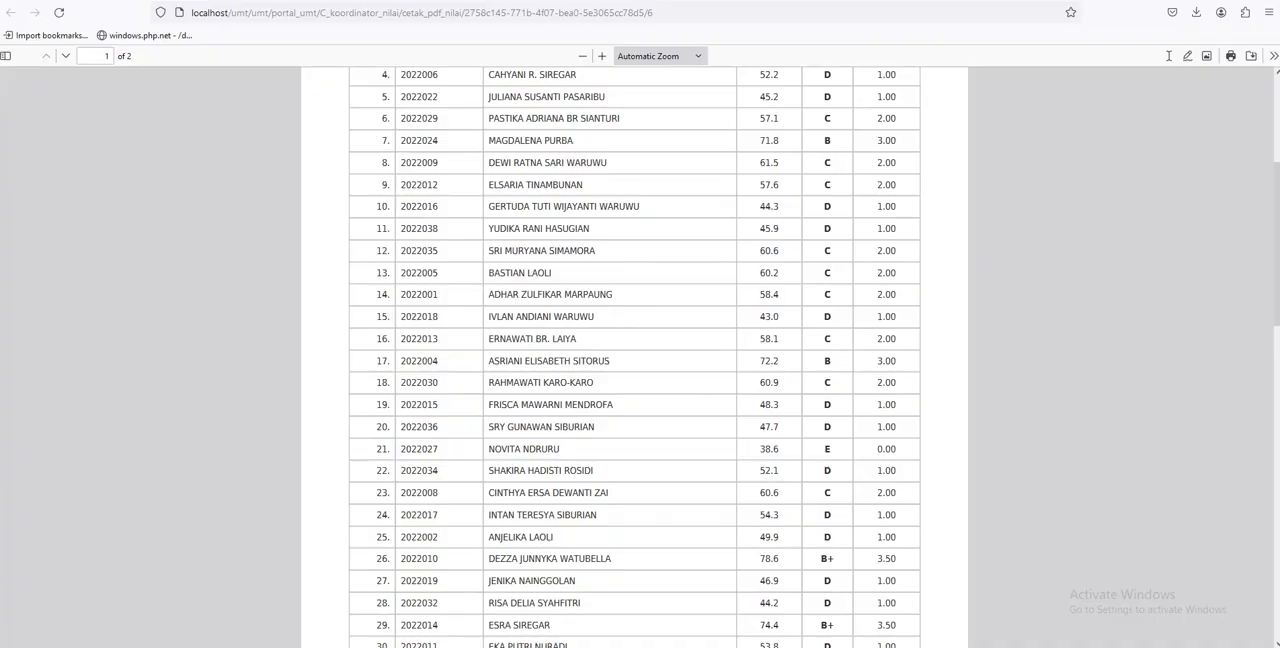
key(alt+Left)
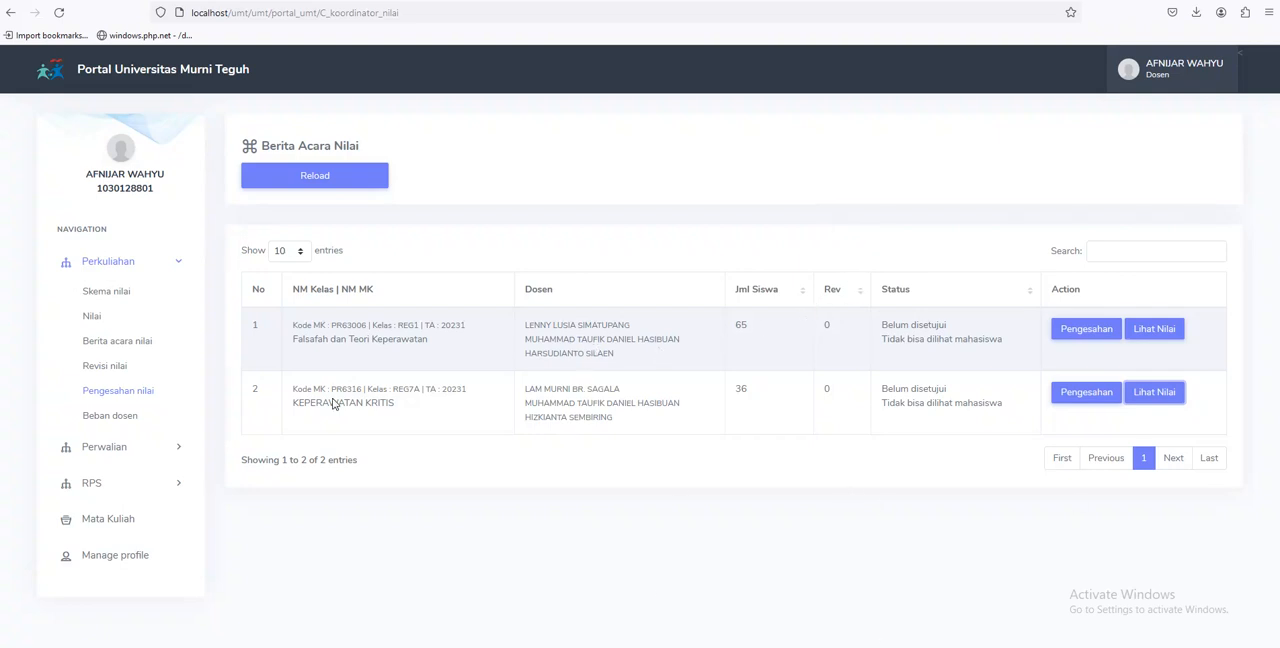
Approve the grades of KEPERAWATAN KRITIS (PR6316) by checking its Pengesahan Nilai confirmation and saving
click(1077, 393)
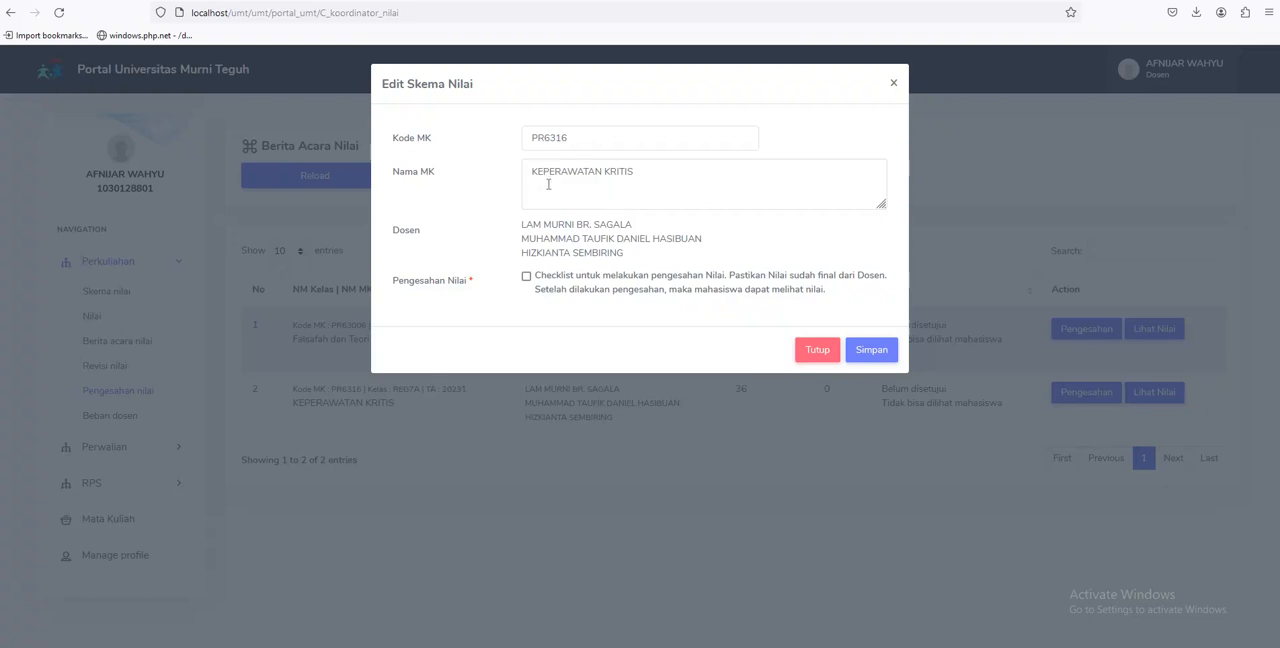
click(526, 277)
click(866, 352)
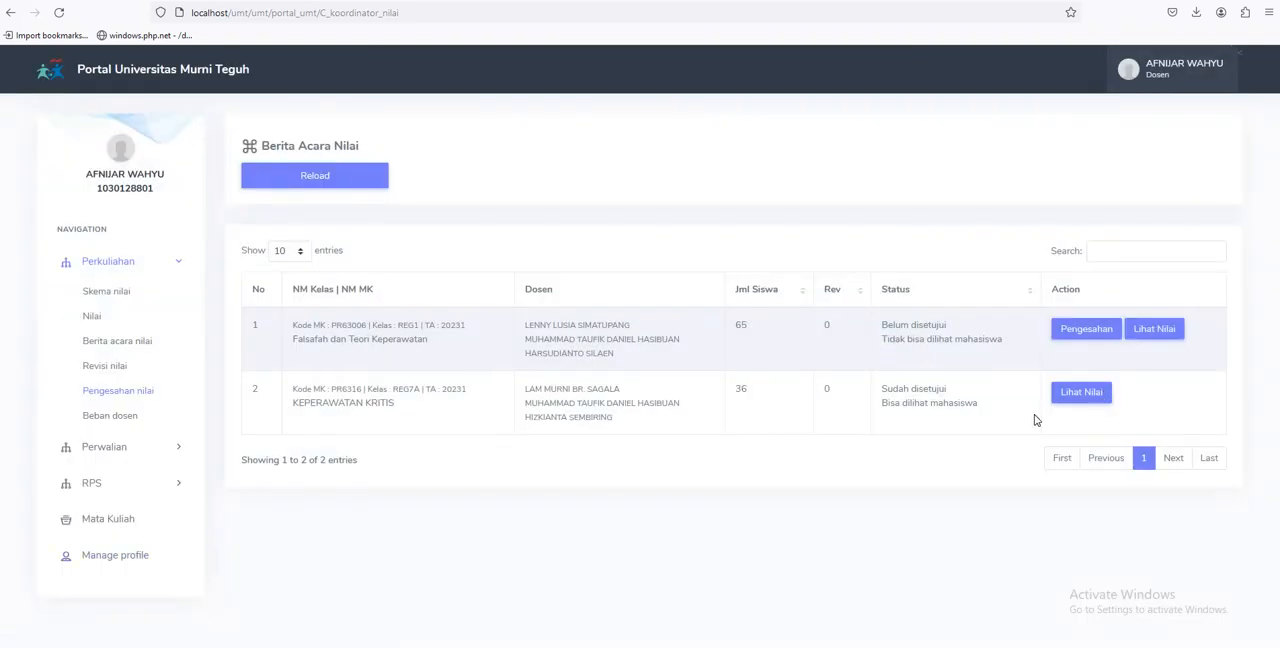
Open the approved KEPERAWATAN KRITIS grade report and examine the approver and approval date below the grade distribution
click(1083, 393)
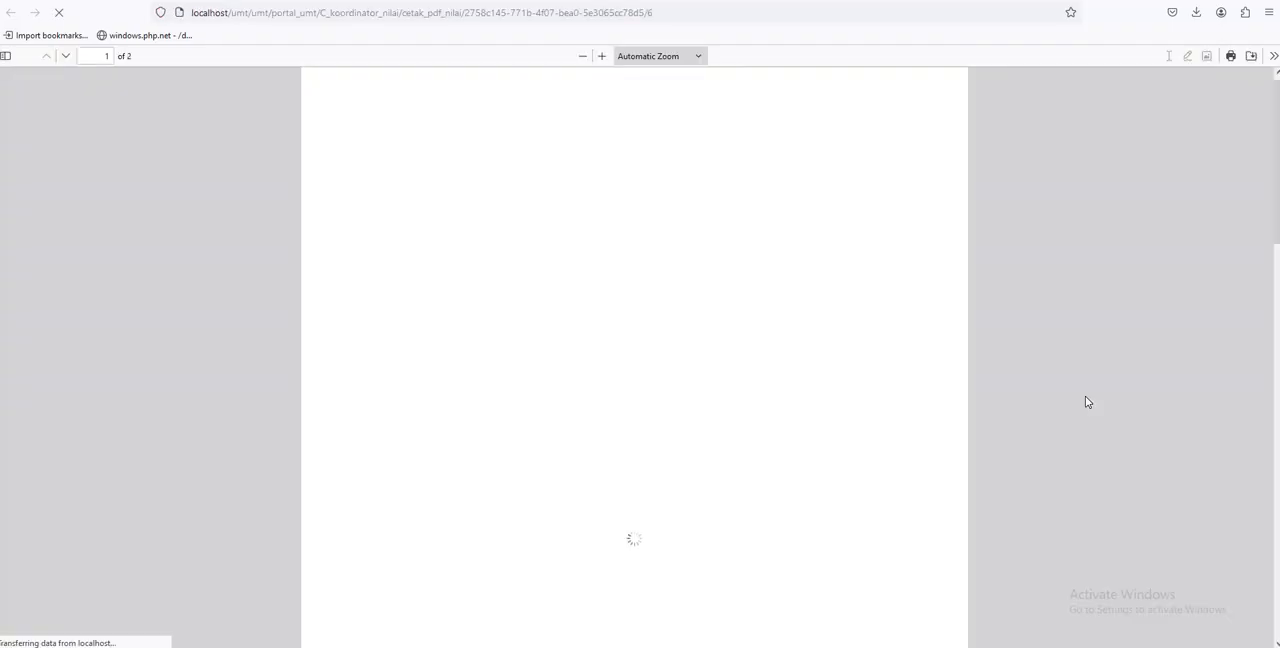
scroll(640, 389, down, 15)
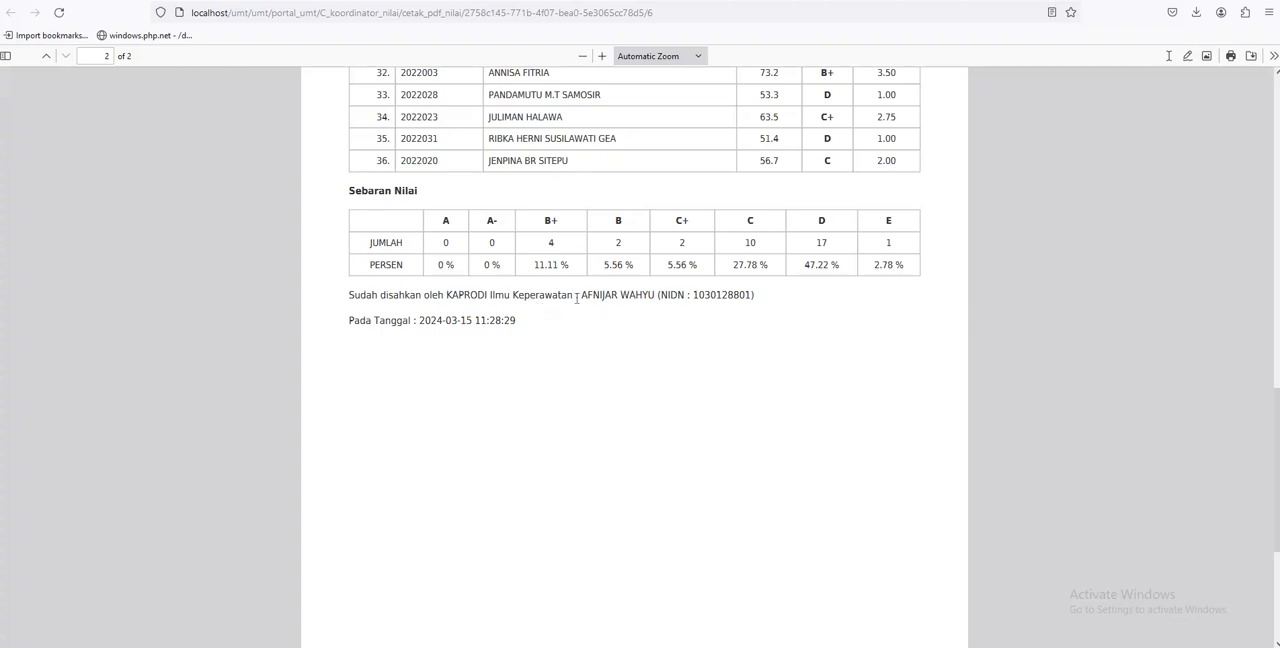
drag(582, 297, 660, 297)
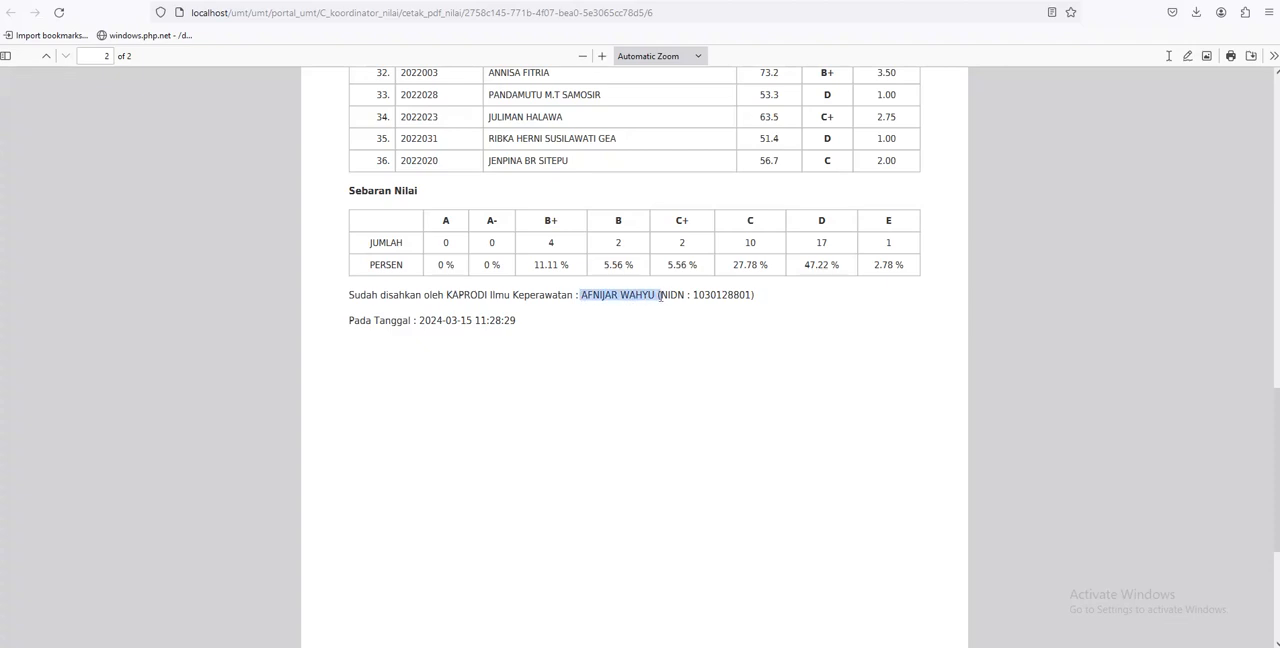
click(597, 317)
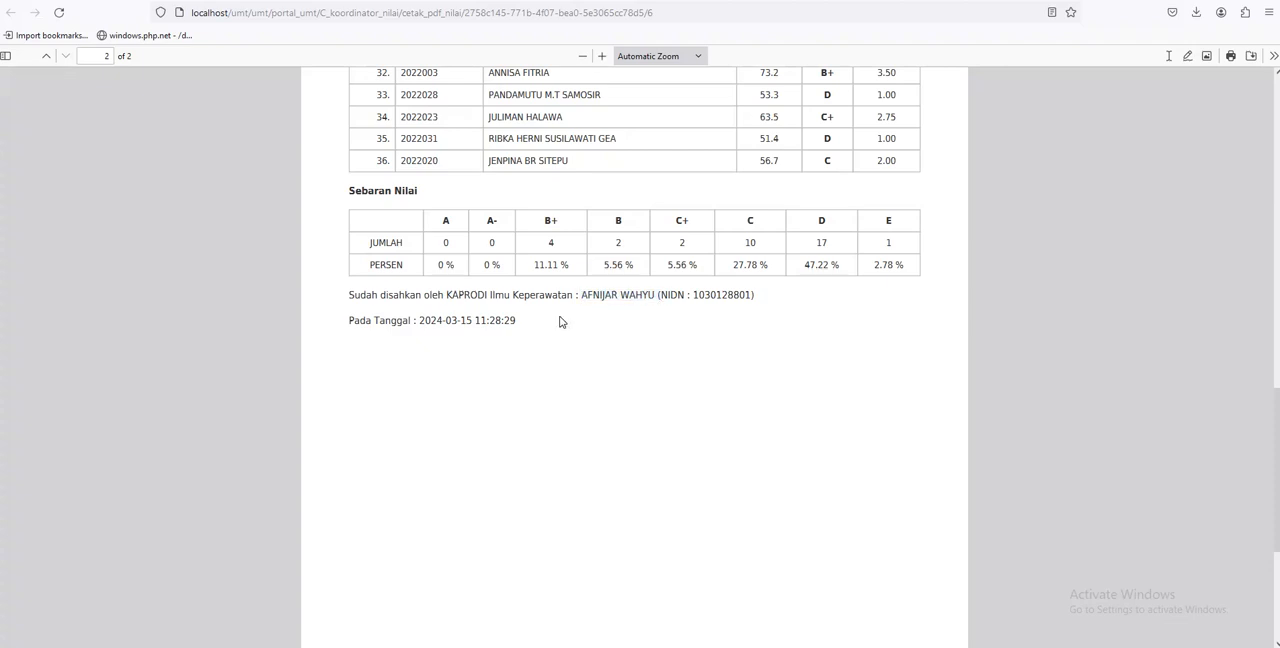
scroll(551, 345, up, 1)
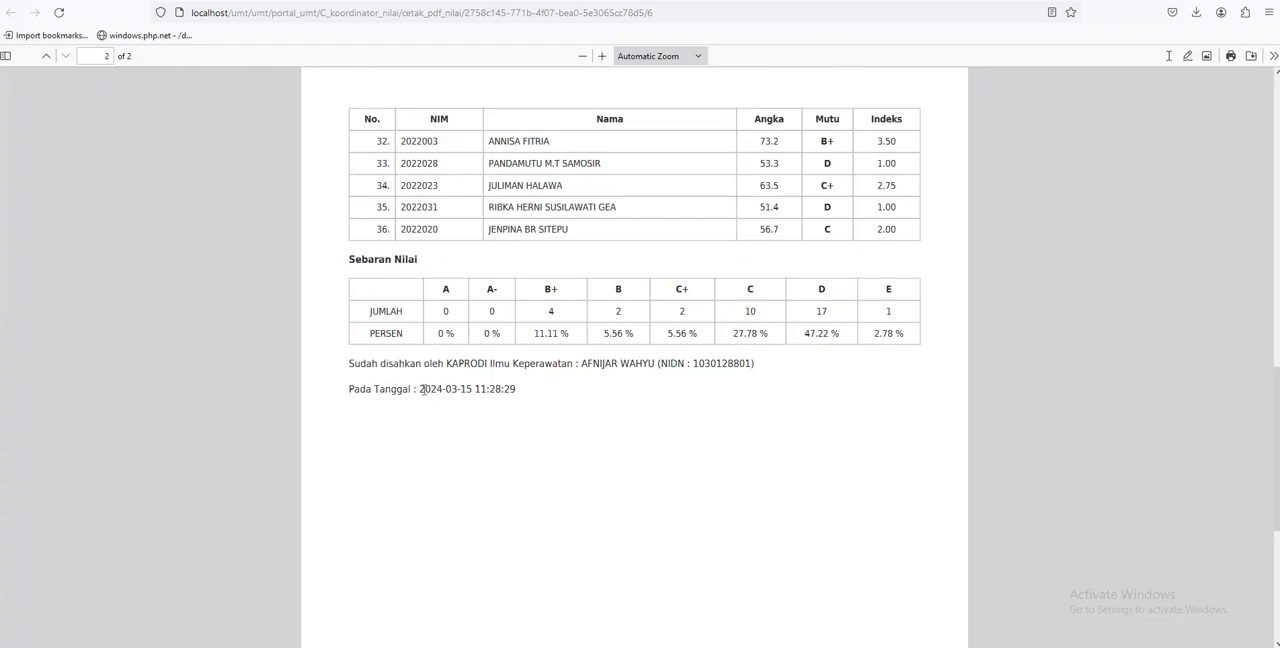
drag(421, 389, 583, 423)
click(584, 425)
Look through the course header and student grades of the approved report, and close it
scroll(584, 425, up, 10)
scroll(443, 210, up, 3)
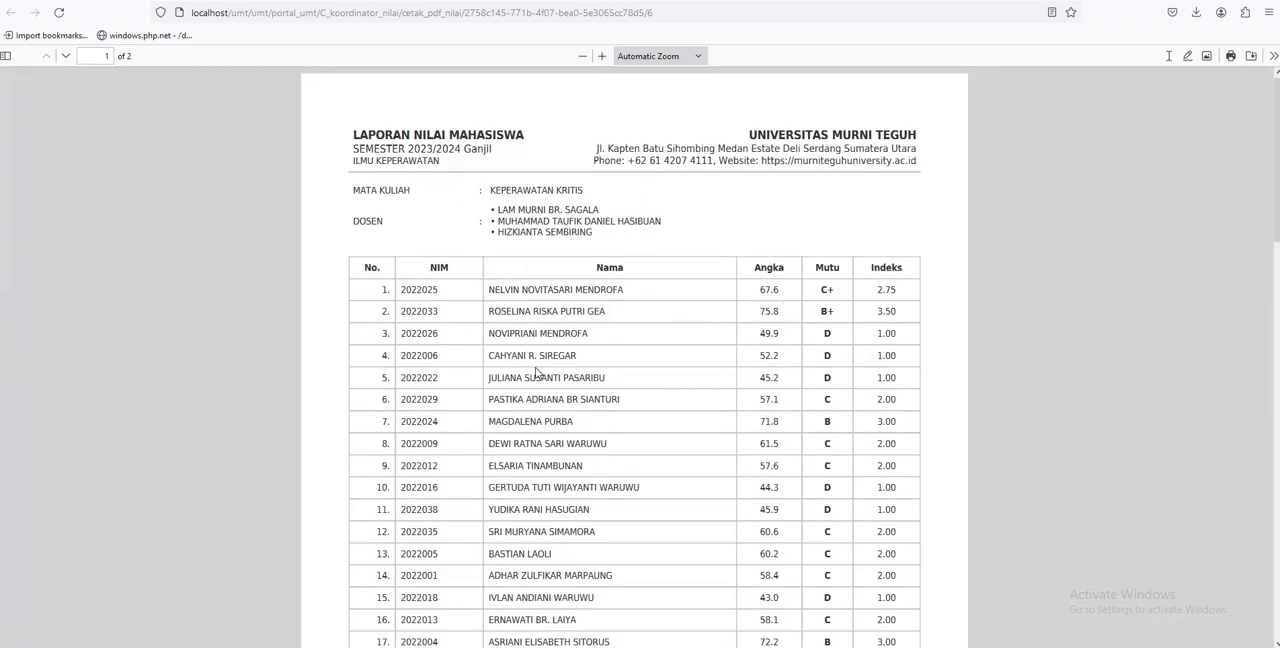
scroll(539, 373, down, 10)
scroll(414, 442, up, 3)
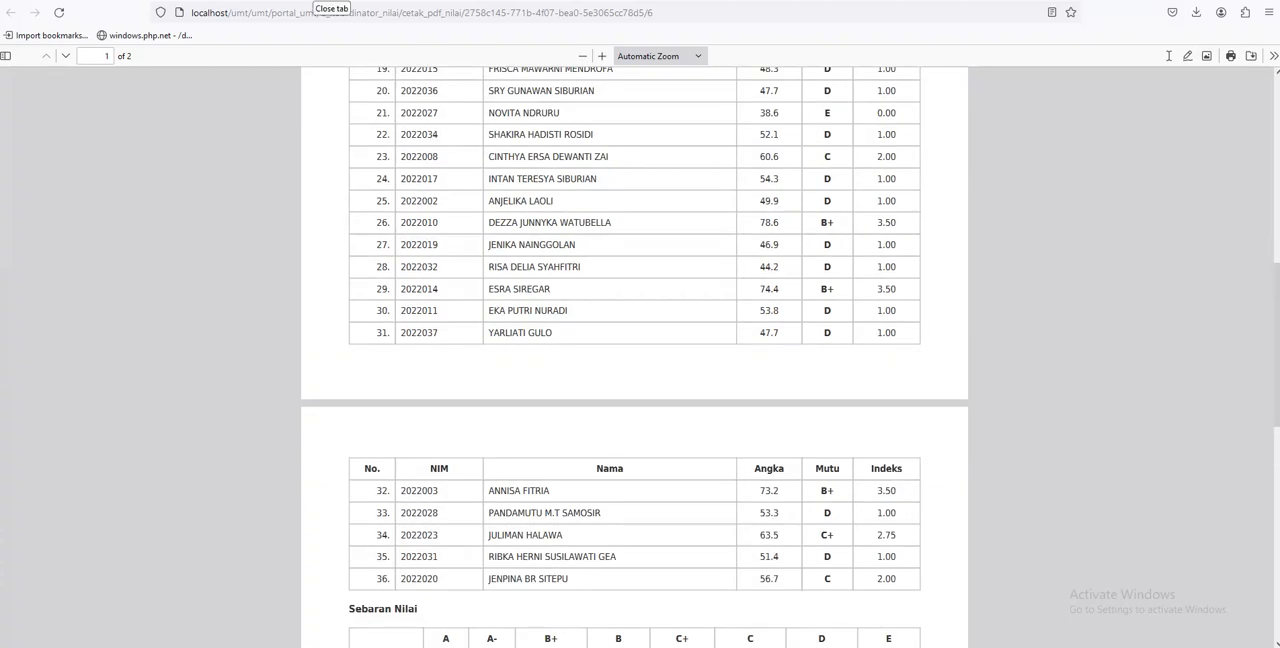
click(328, 2)
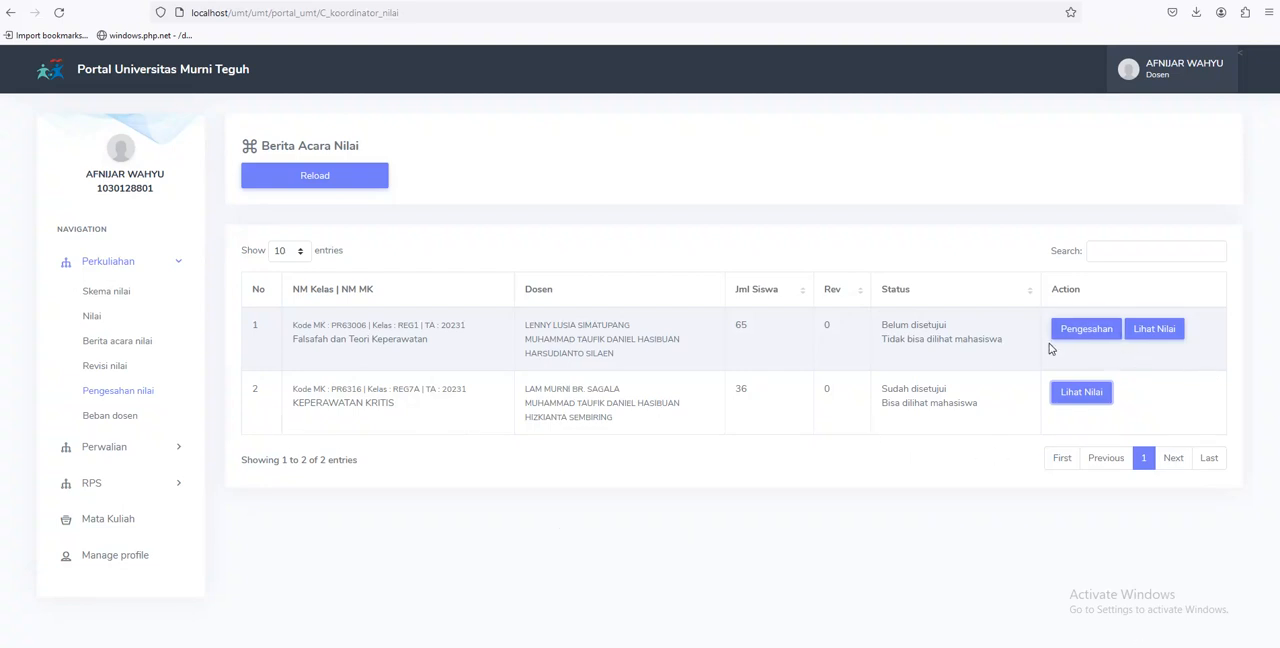
Approve the grades of Falsafah dan Teori Keperawatan (PR63006) by checking its Pengesahan Nilai confirmation and saving
click(1086, 330)
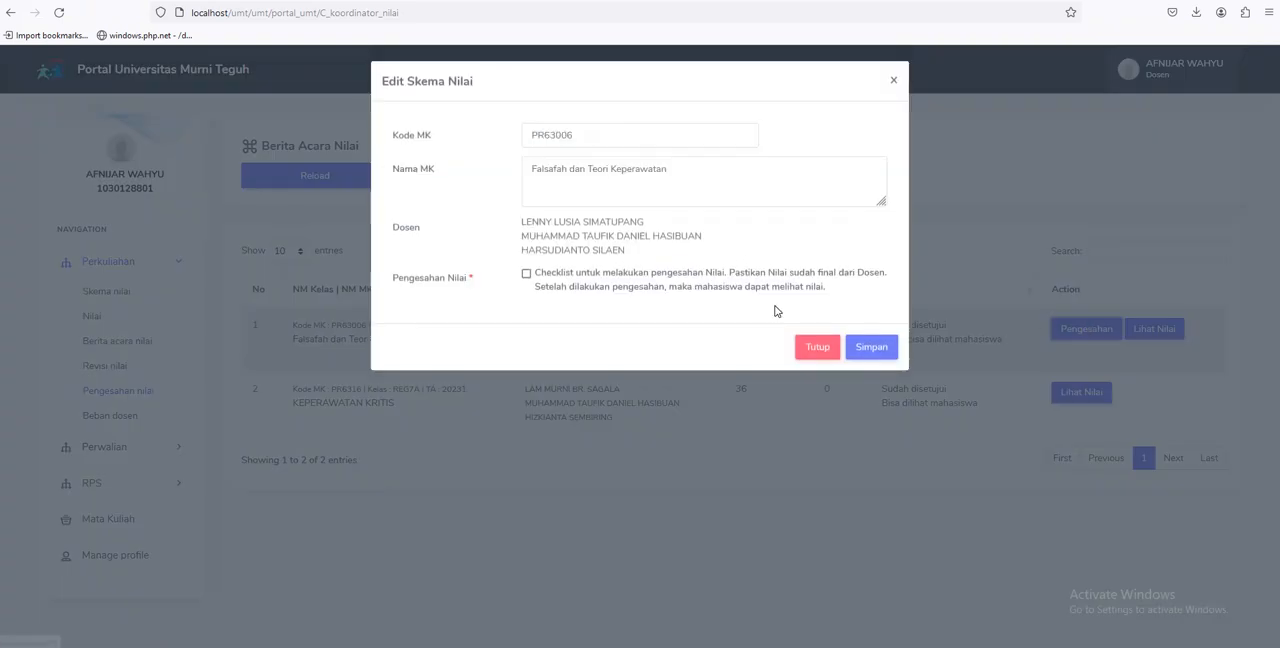
click(526, 276)
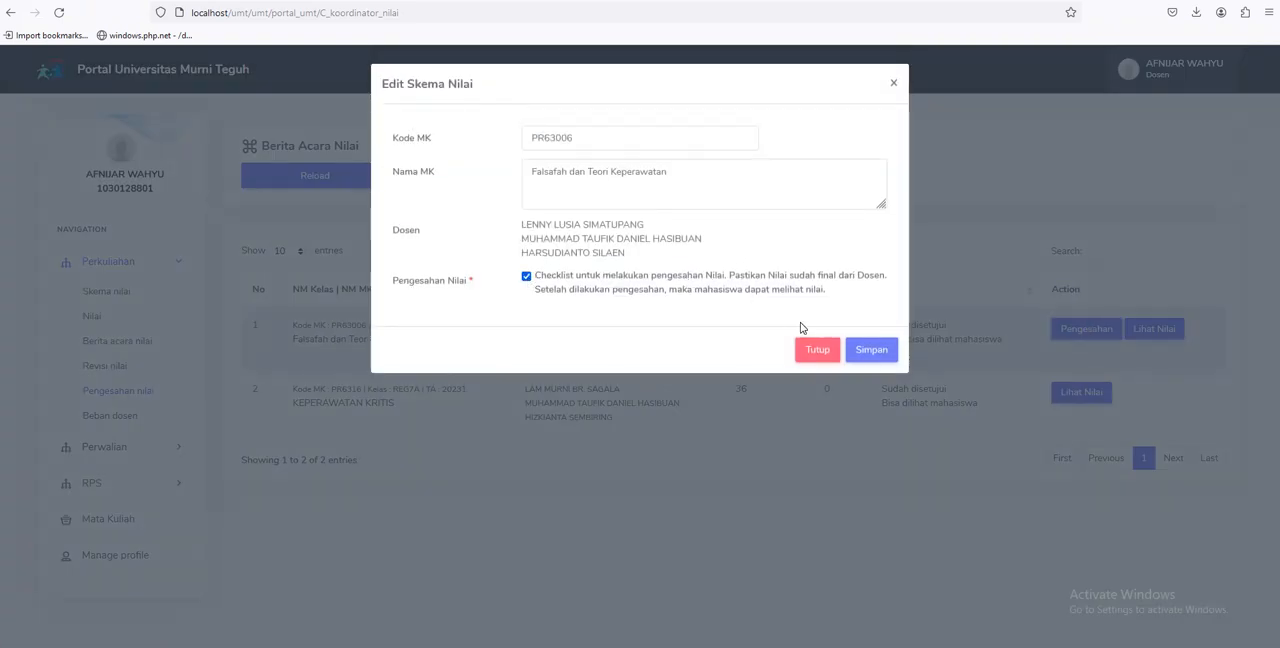
click(872, 350)
Reopen the KEPERAWATAN KRITIS grade report, view its grade distribution and approval note, and close it
click(1088, 396)
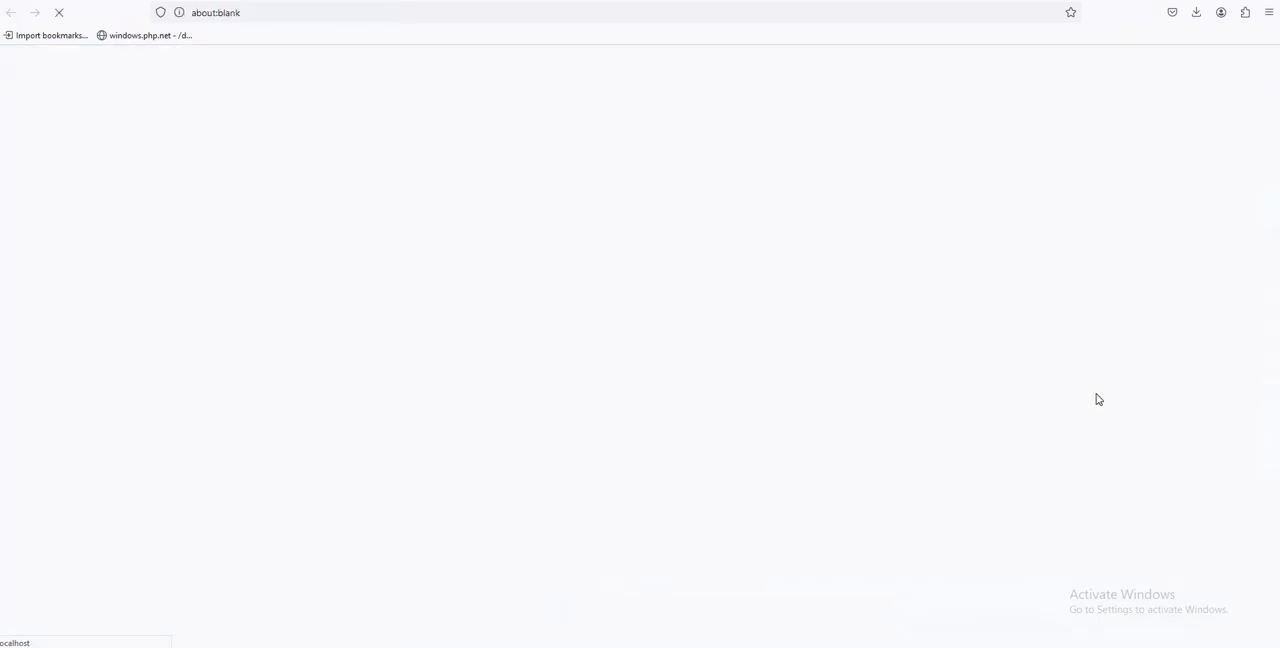
scroll(832, 392, down, 15)
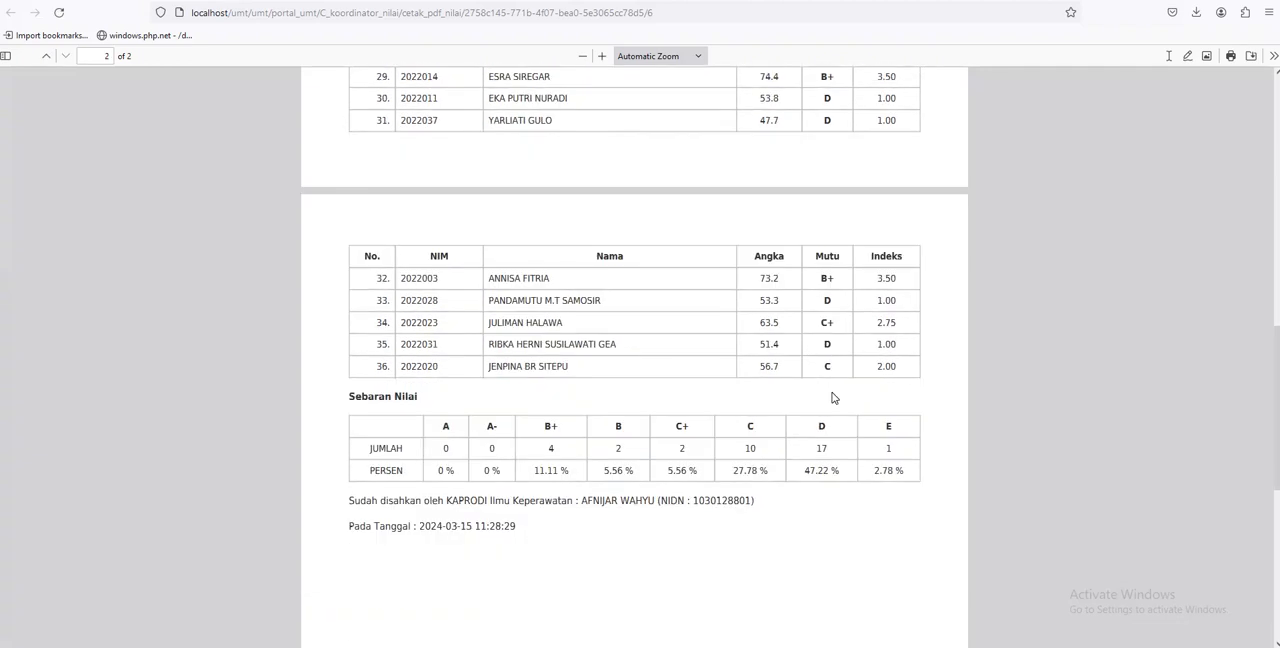
key(ctrl+w)
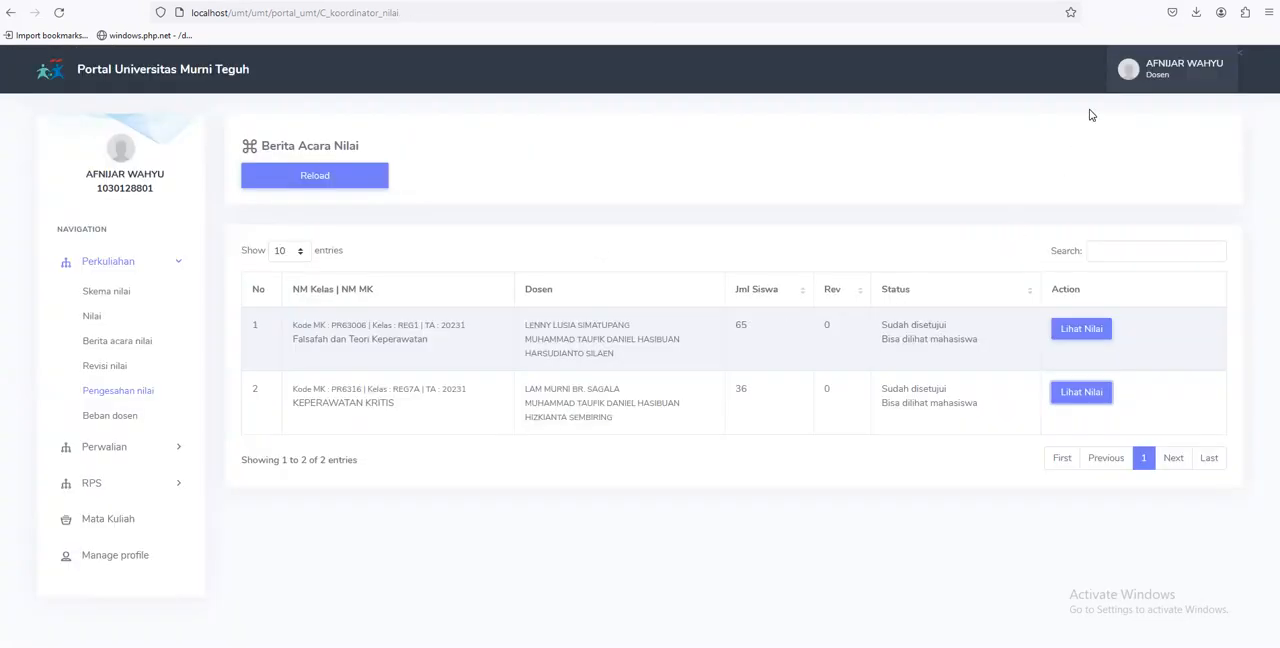
Log out and log in as the lecturer of the REG7A class, filling in that account's saved e-mail and password
click(1131, 69)
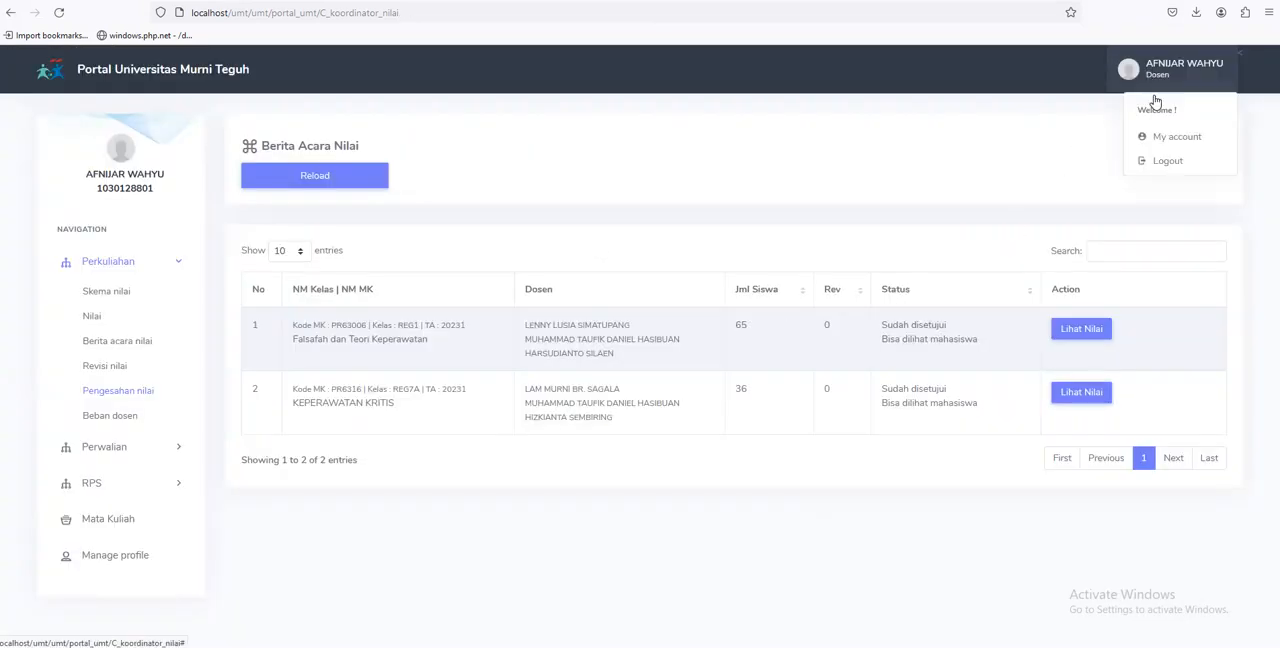
click(1157, 161)
click(810, 272)
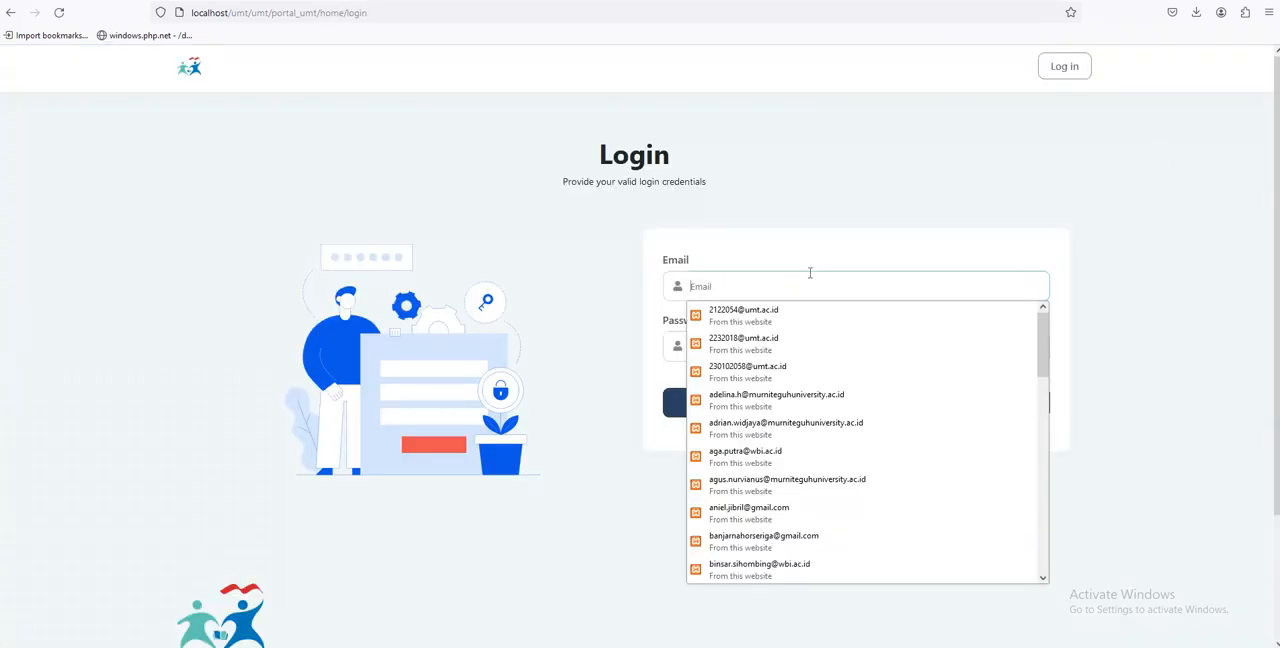
text(l)
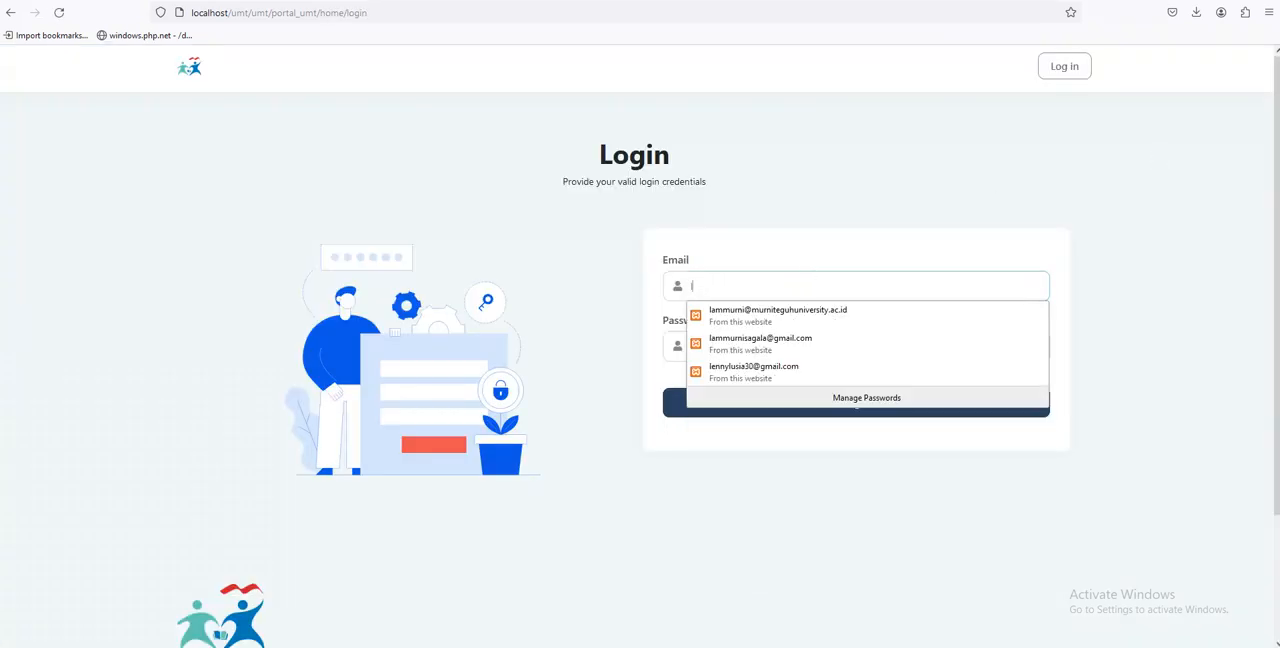
click(818, 320)
click(757, 400)
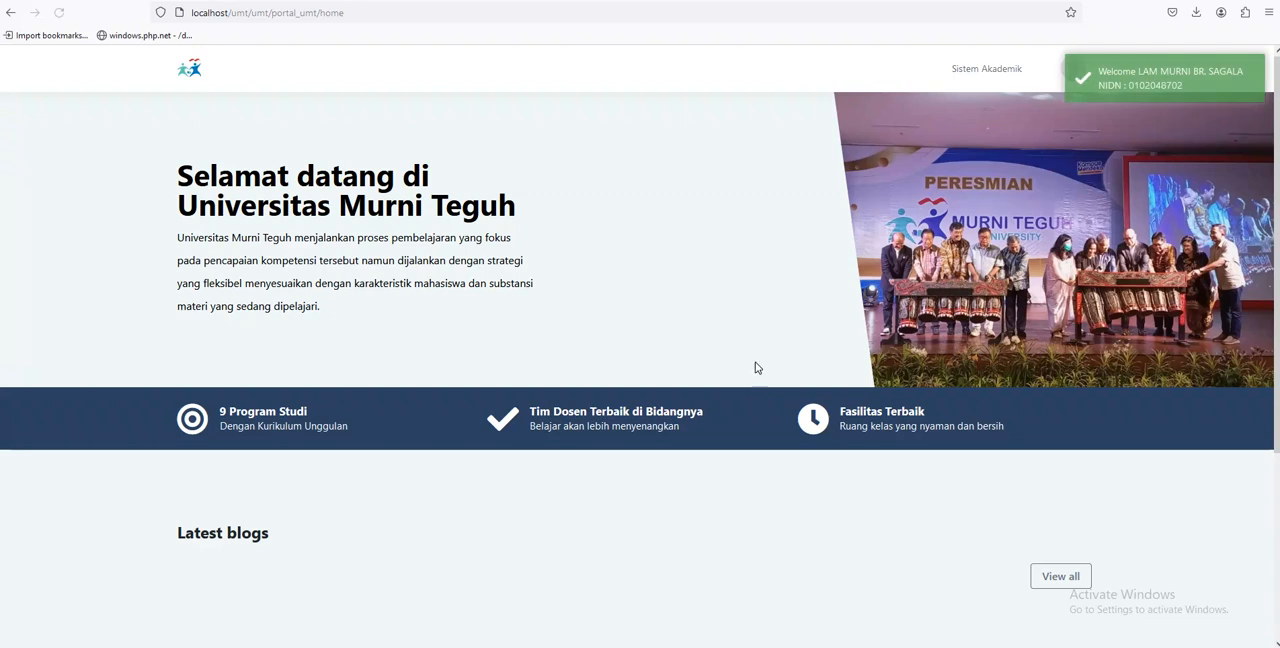
From the lecturer's Berita acara nilai list in Sistem Akademik, open the KEPERAWATAN KRITIS grade report, check its grades and approval note, and close it
click(946, 84)
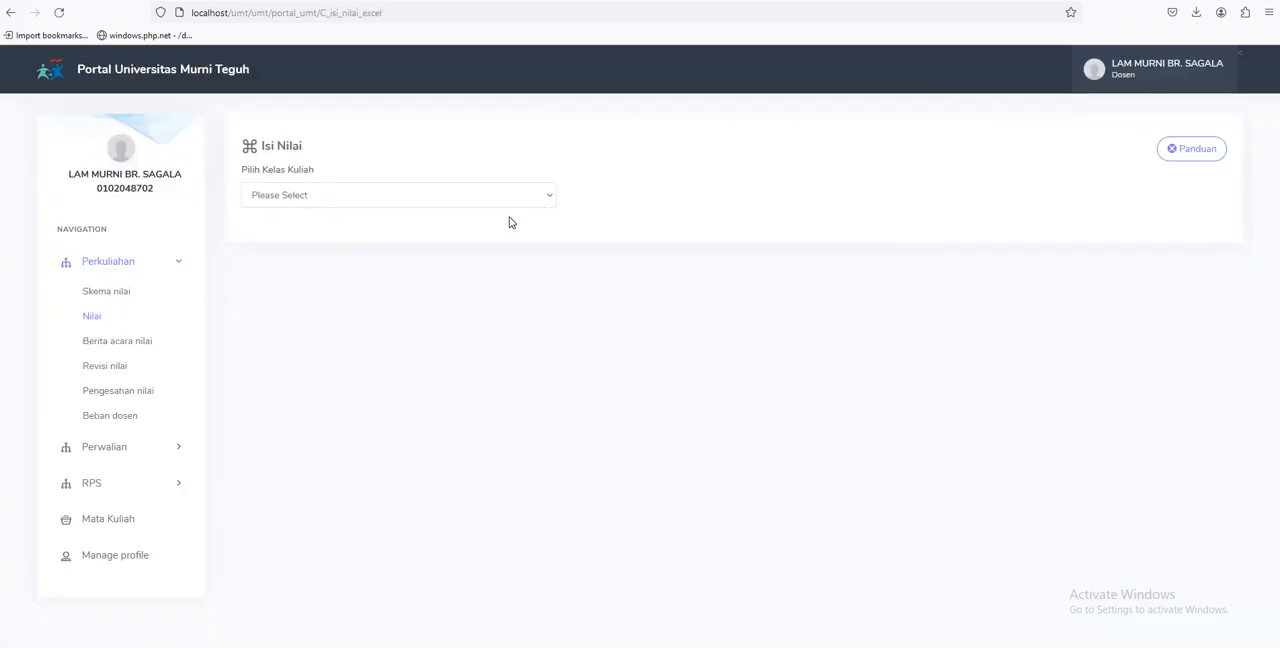
click(108, 349)
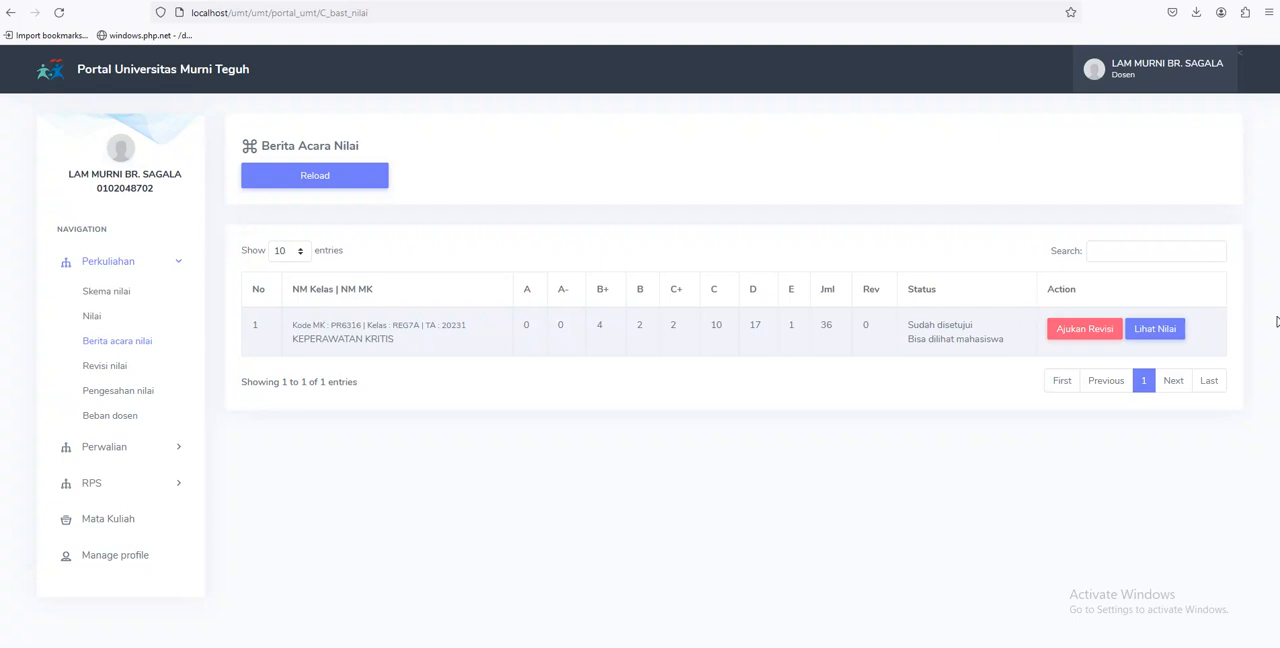
click(1176, 329)
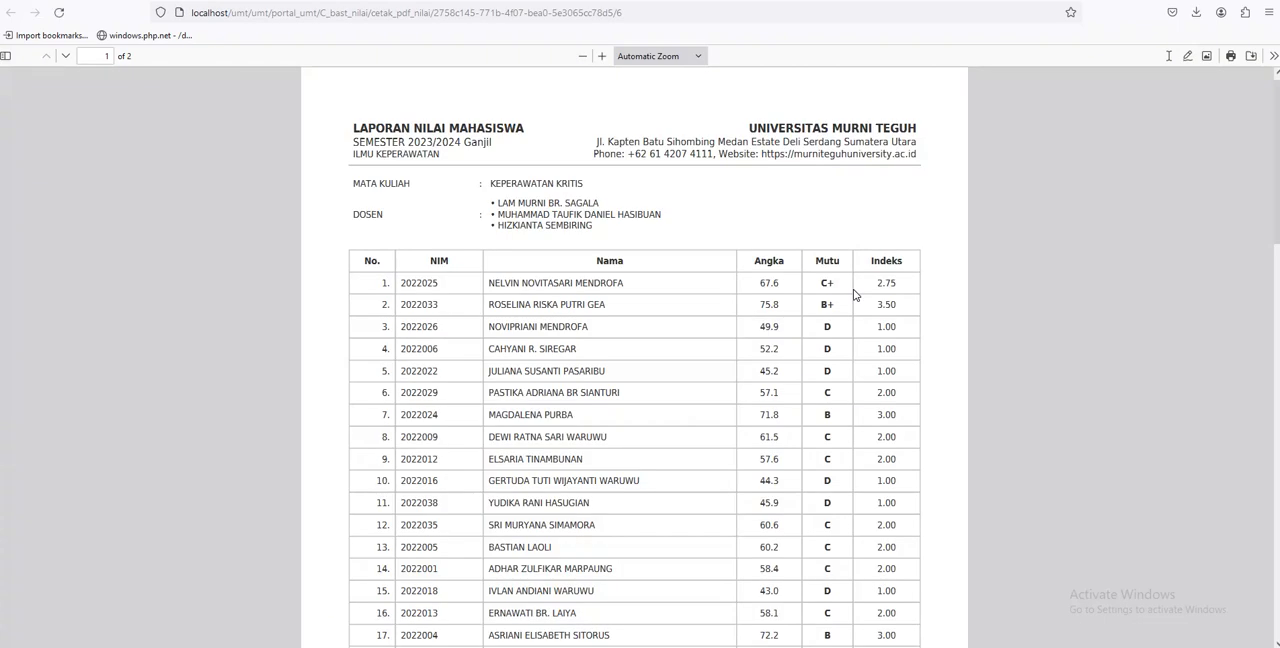
scroll(855, 294, down, 10)
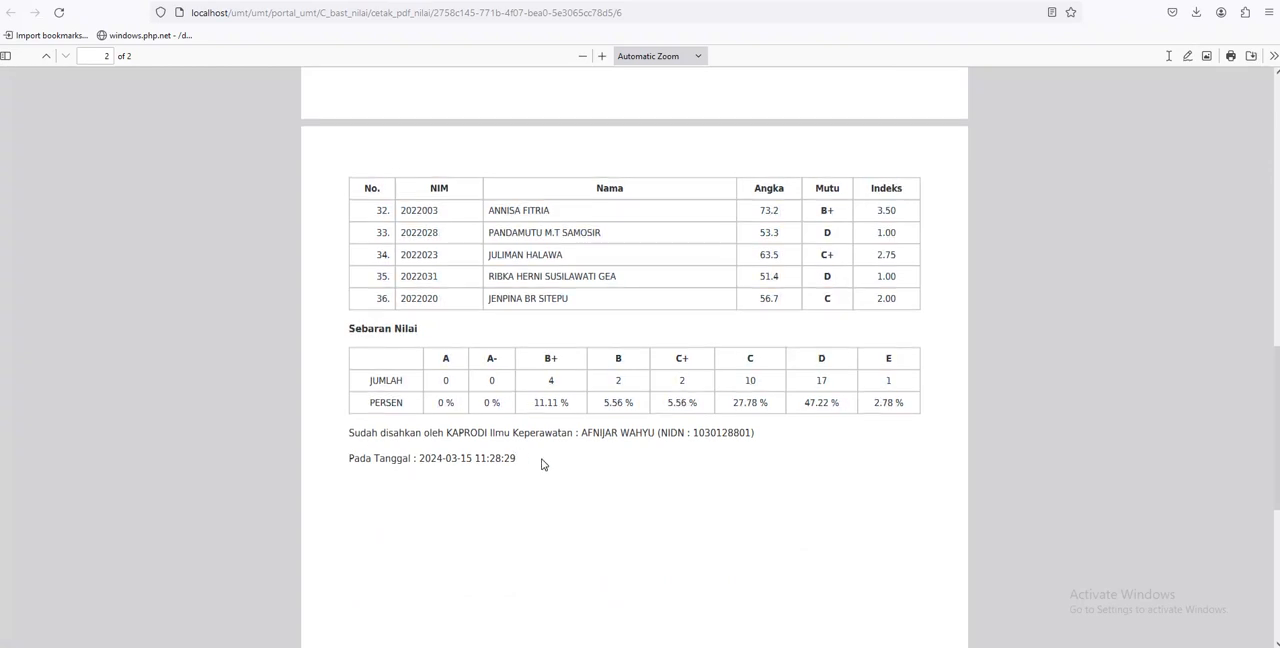
scroll(542, 464, up, 3)
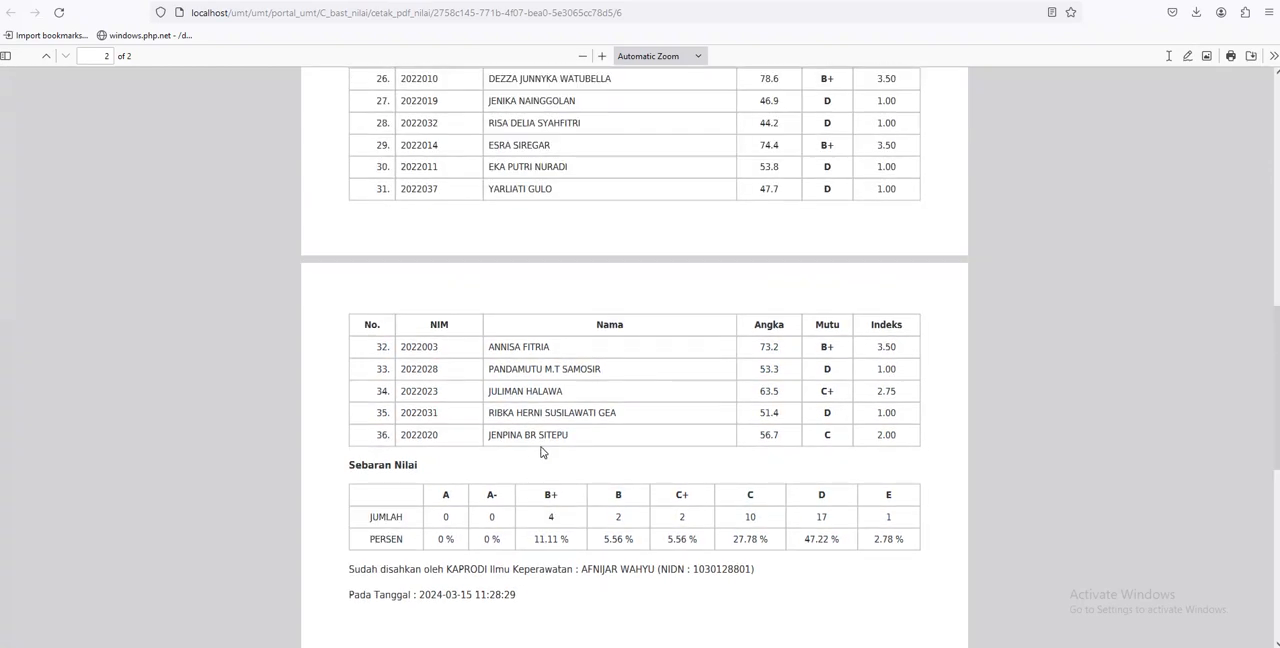
scroll(542, 452, up, 2)
scroll(542, 452, up, 10)
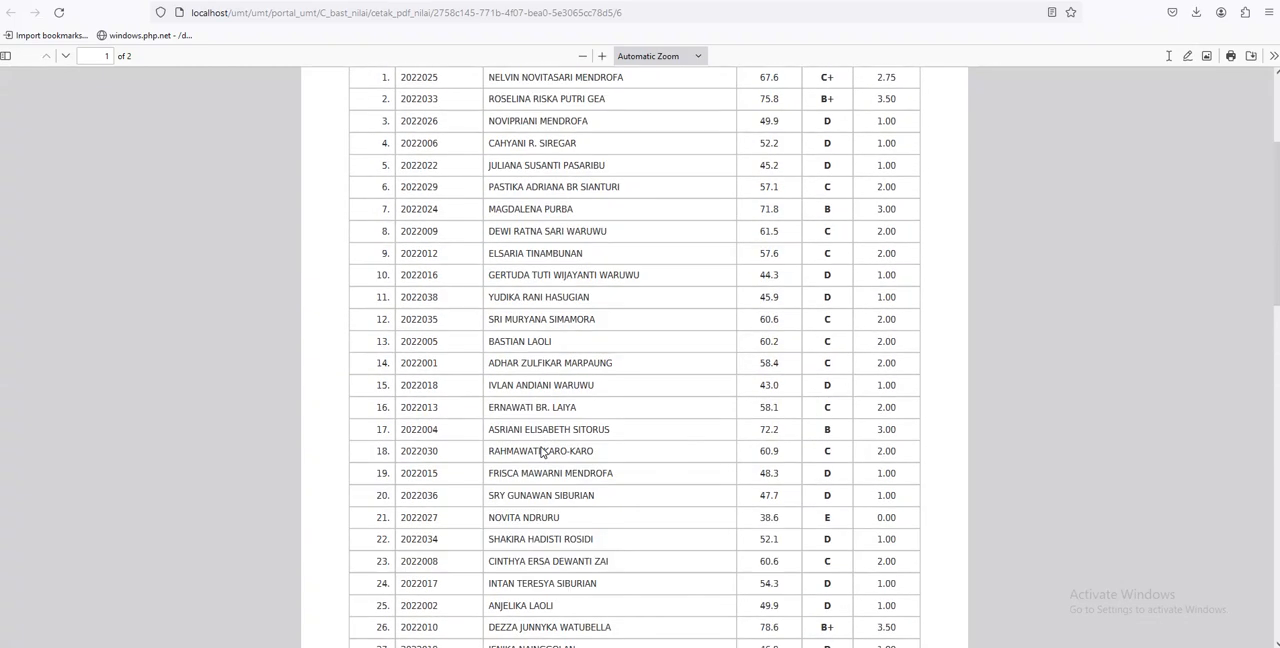
scroll(542, 452, up, 5)
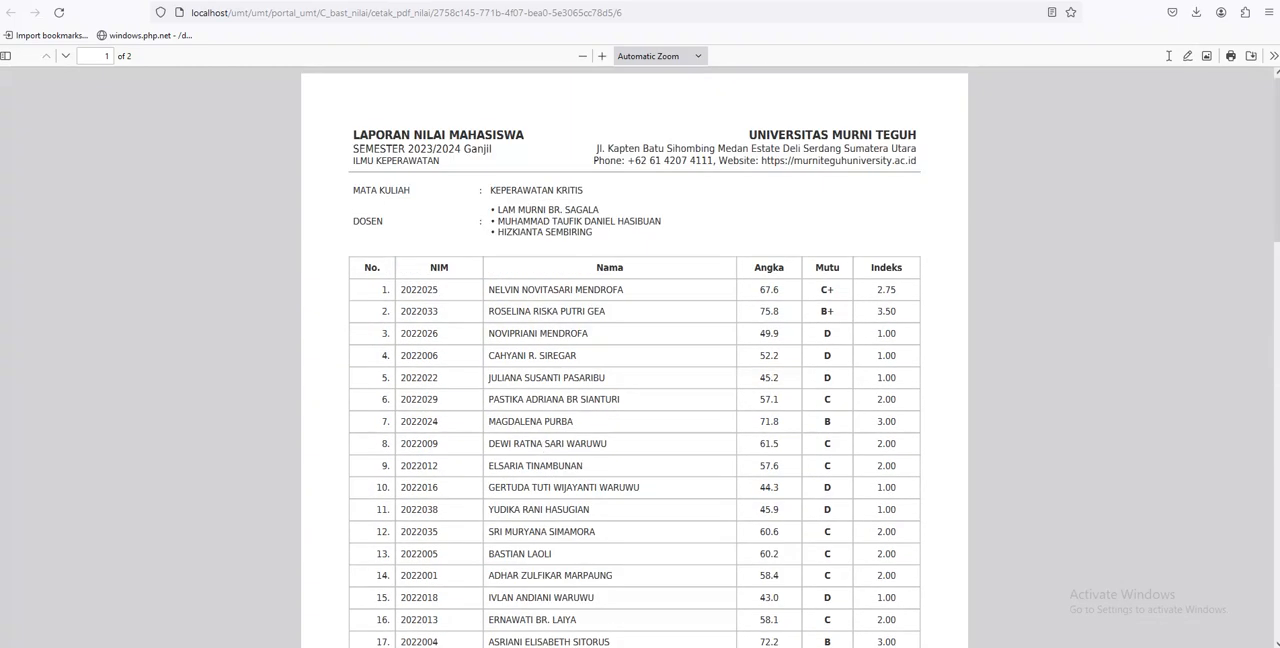
key(ctrl+w)
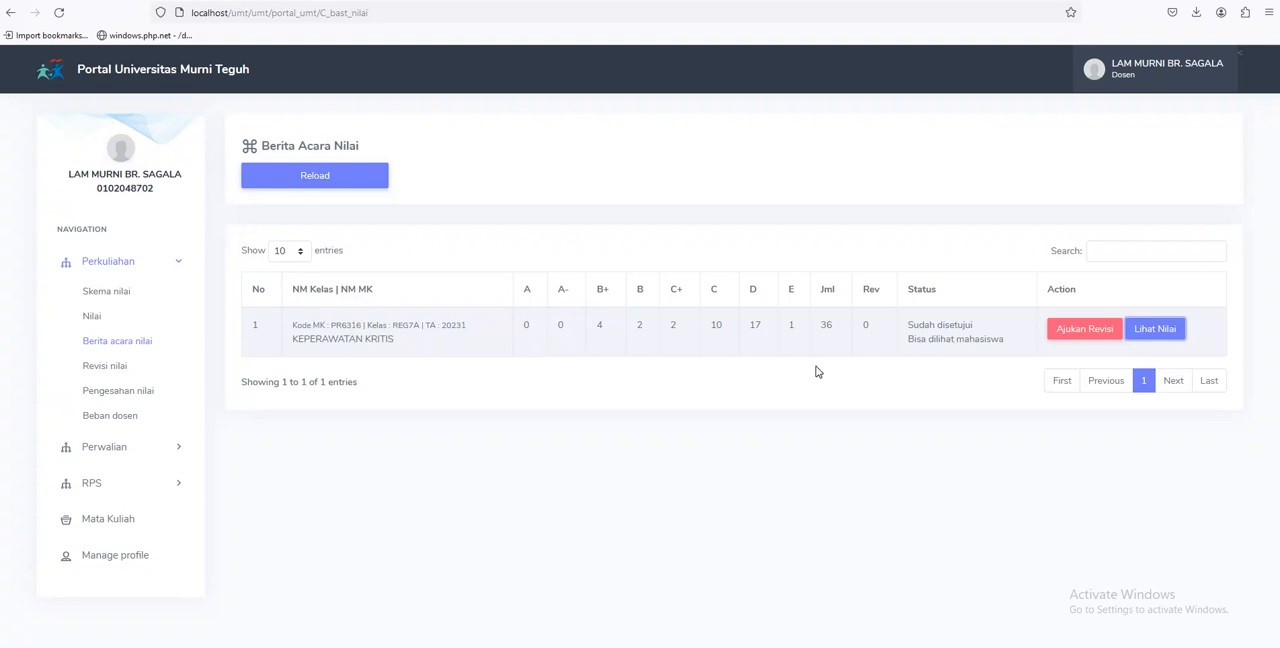
Submit a revision request for KEPERAWATAN KRITIS with the reason "memperbaiki nilai untuk mahasiswa atas nama NIM" and the Ajukan Revisi checkbox ticked
click(1087, 330)
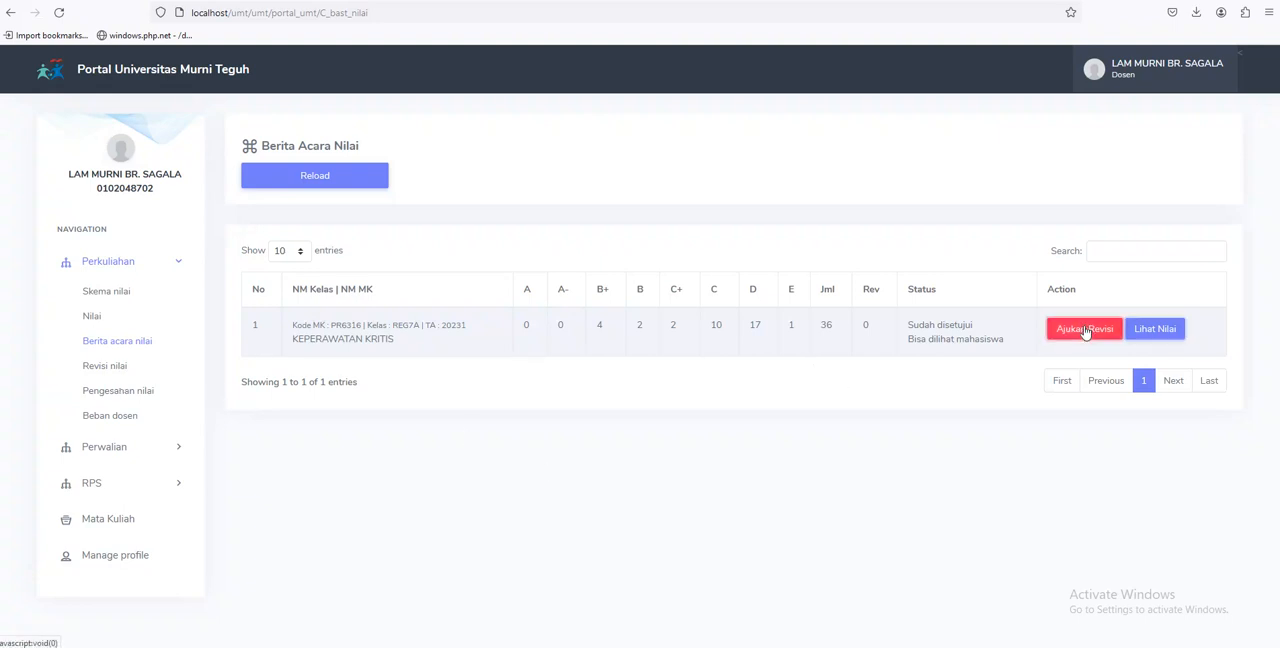
click(600, 238)
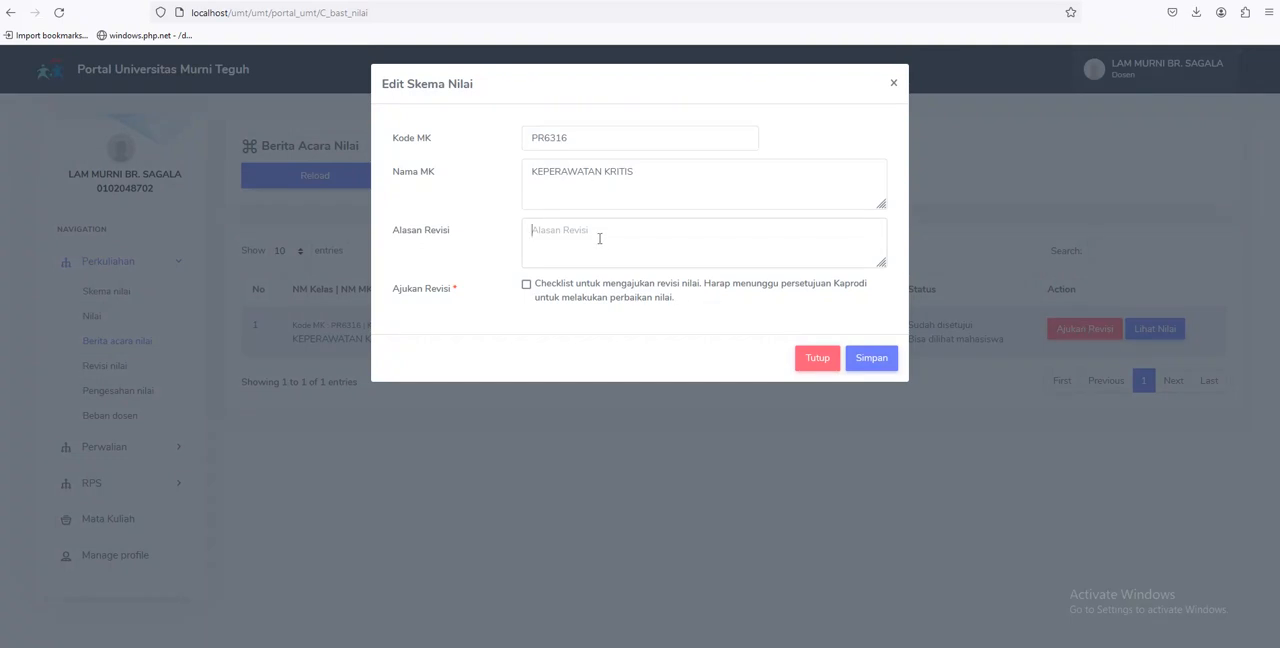
text(memperbaiki nilai)
key(BackSpace)
key(BackSpace)
text(iki nilai untuk mahass)
text(swa ata)
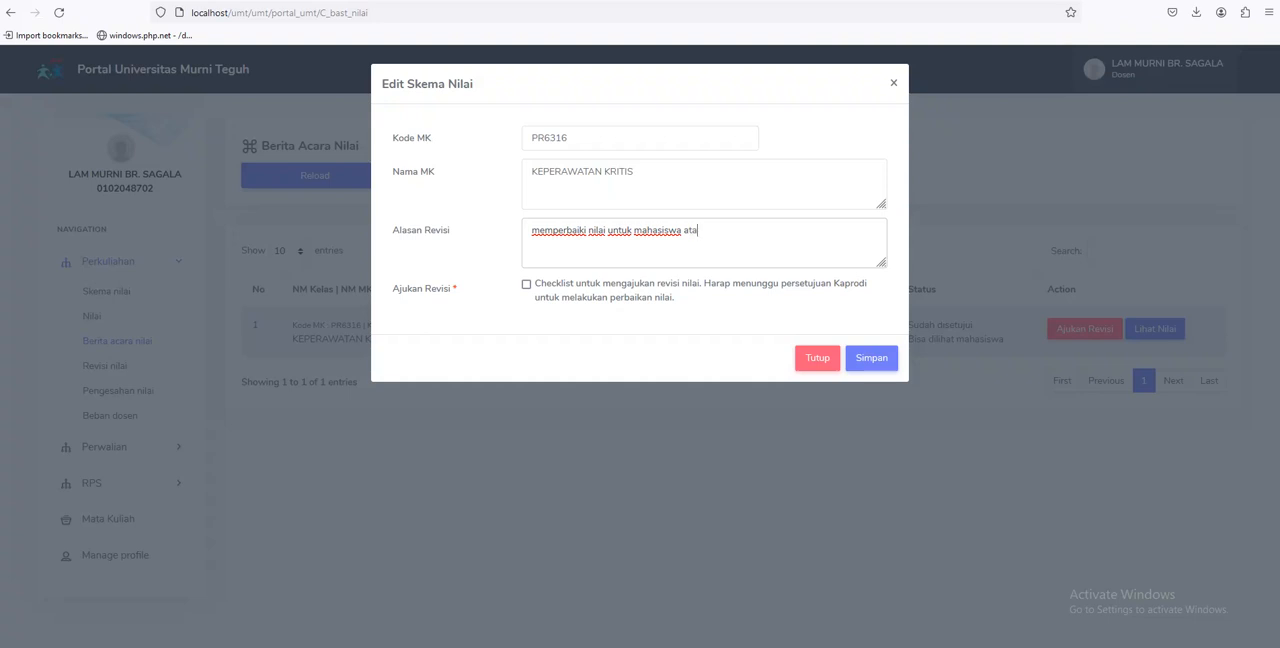
text(sa)
text( nama )
text(NIM)
click(526, 286)
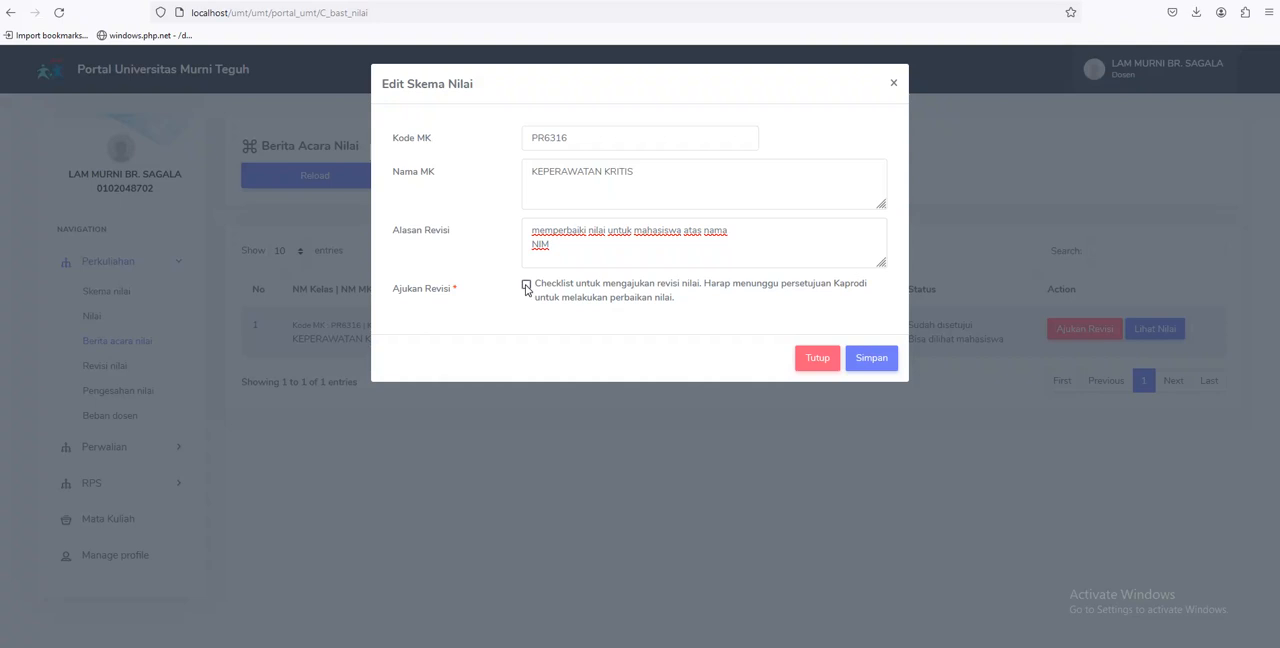
click(872, 362)
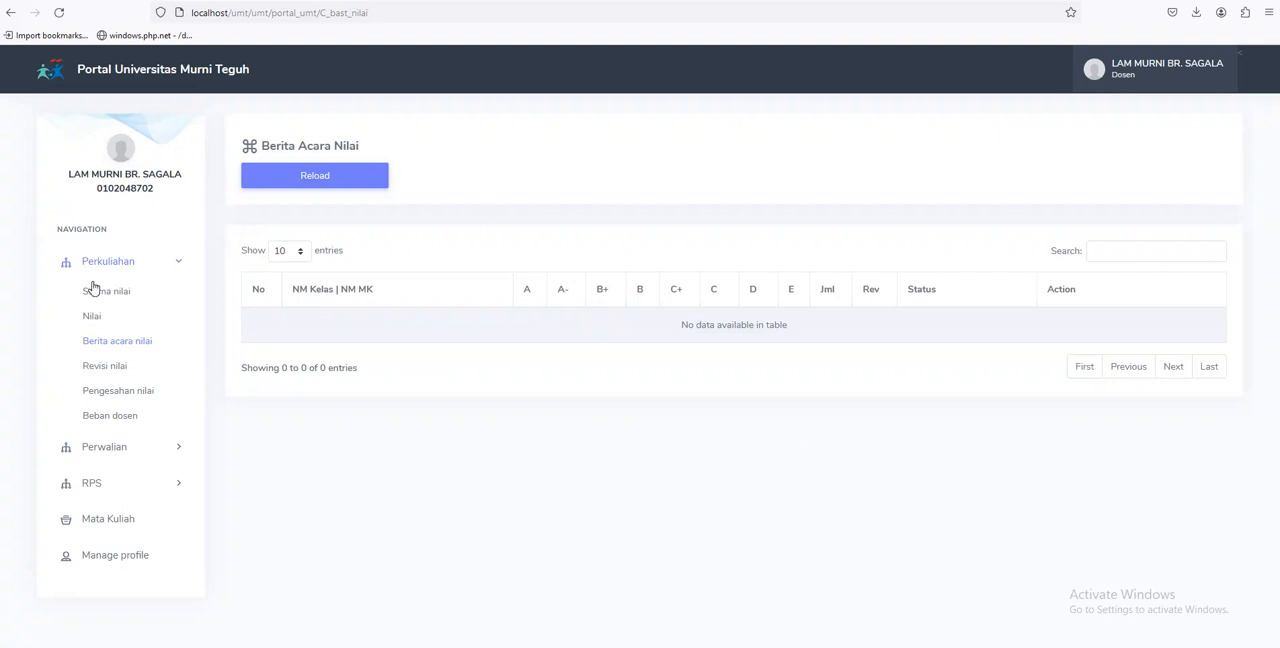
Check the class choices on the Isi Nilai page for the REG7A KEPERAWATAN KRITIS class
click(95, 318)
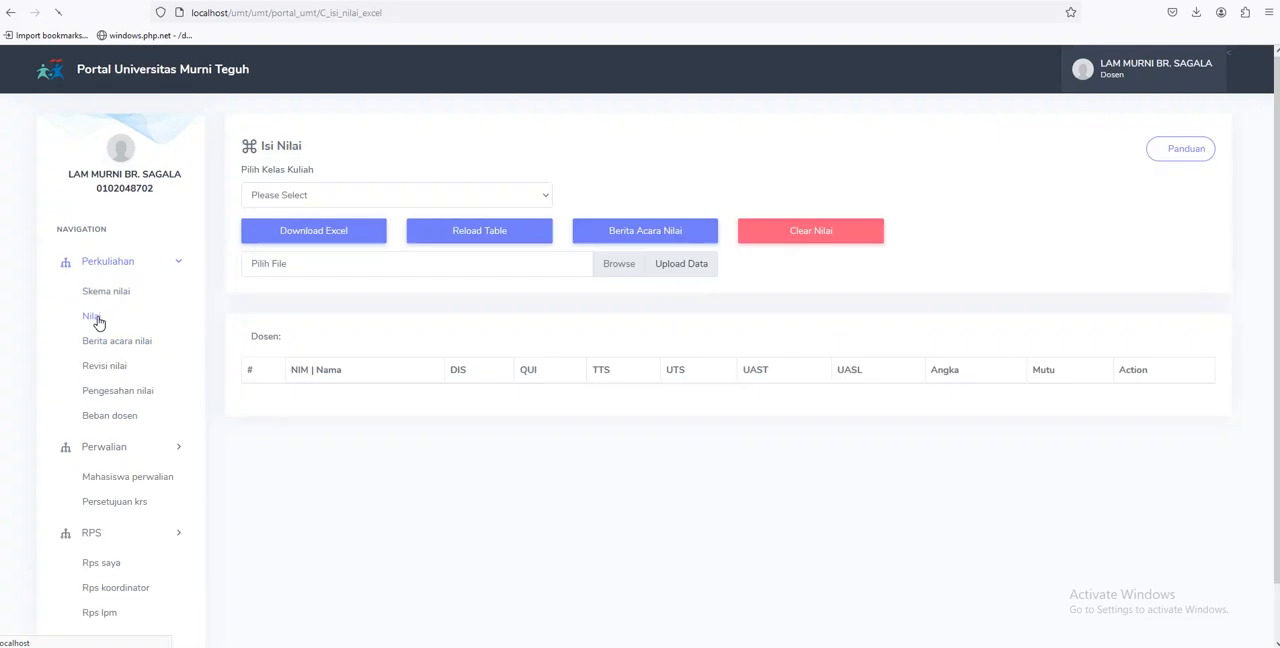
click(341, 203)
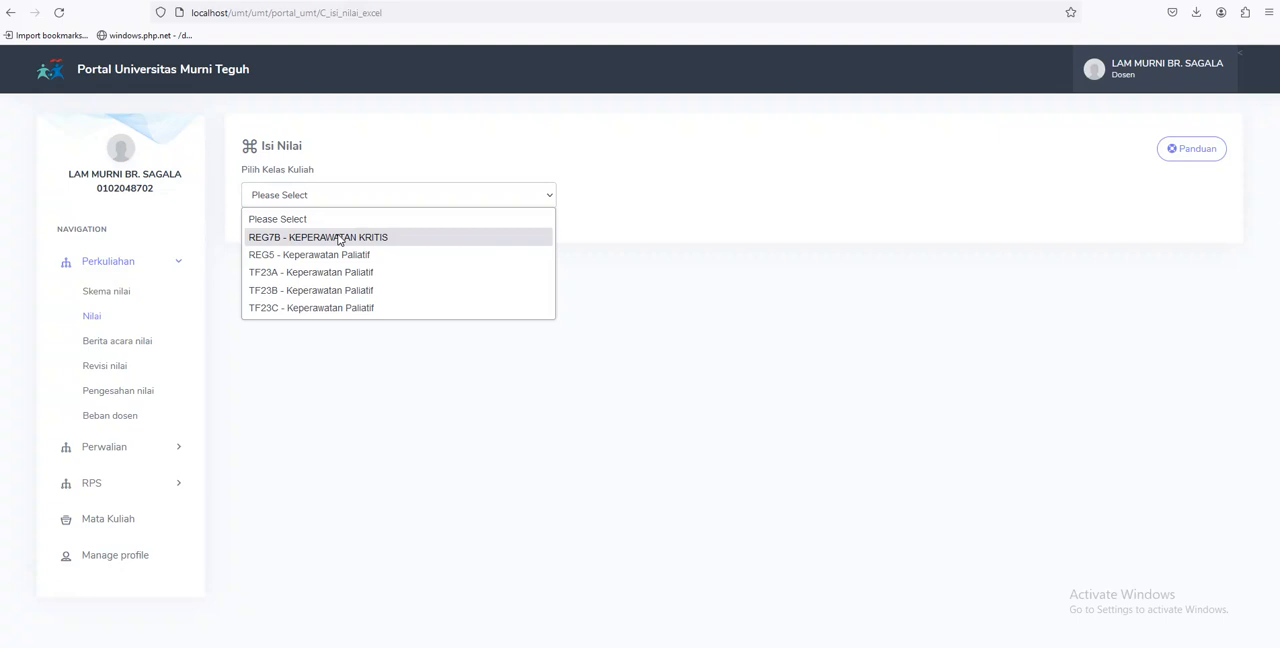
click(1187, 69)
Log out and log in as the lecturer who approves revisions, filling in that account's saved e-mail and password
click(1187, 69)
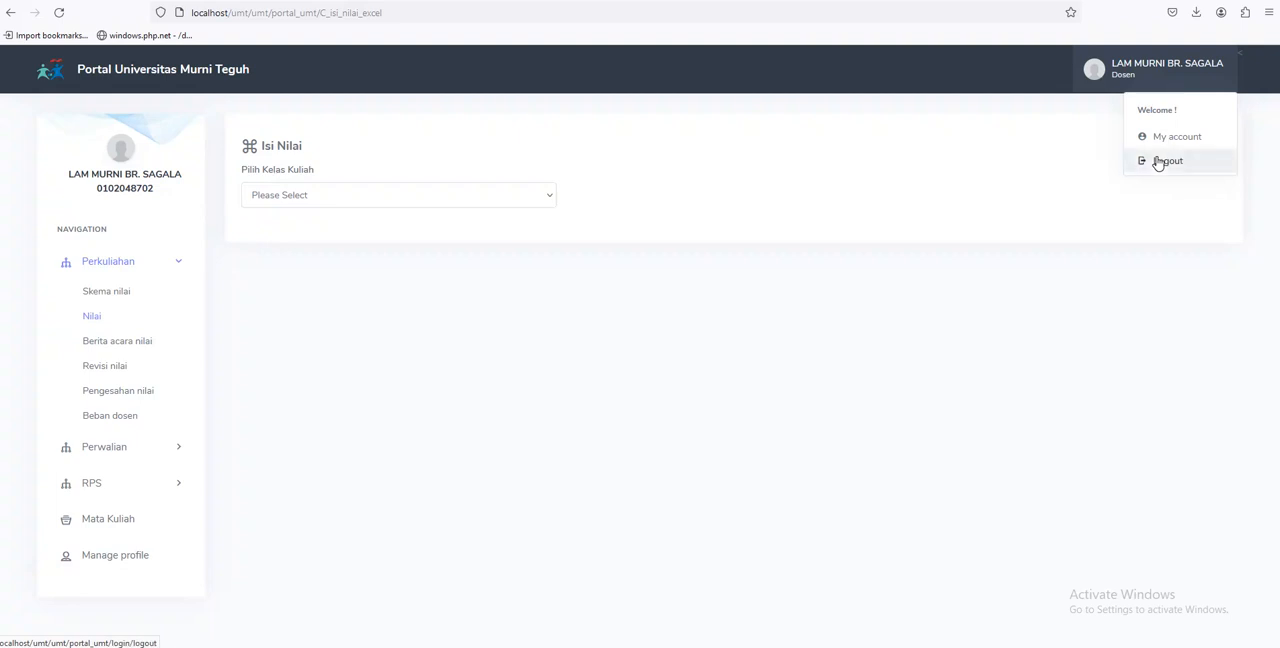
click(1158, 163)
click(790, 277)
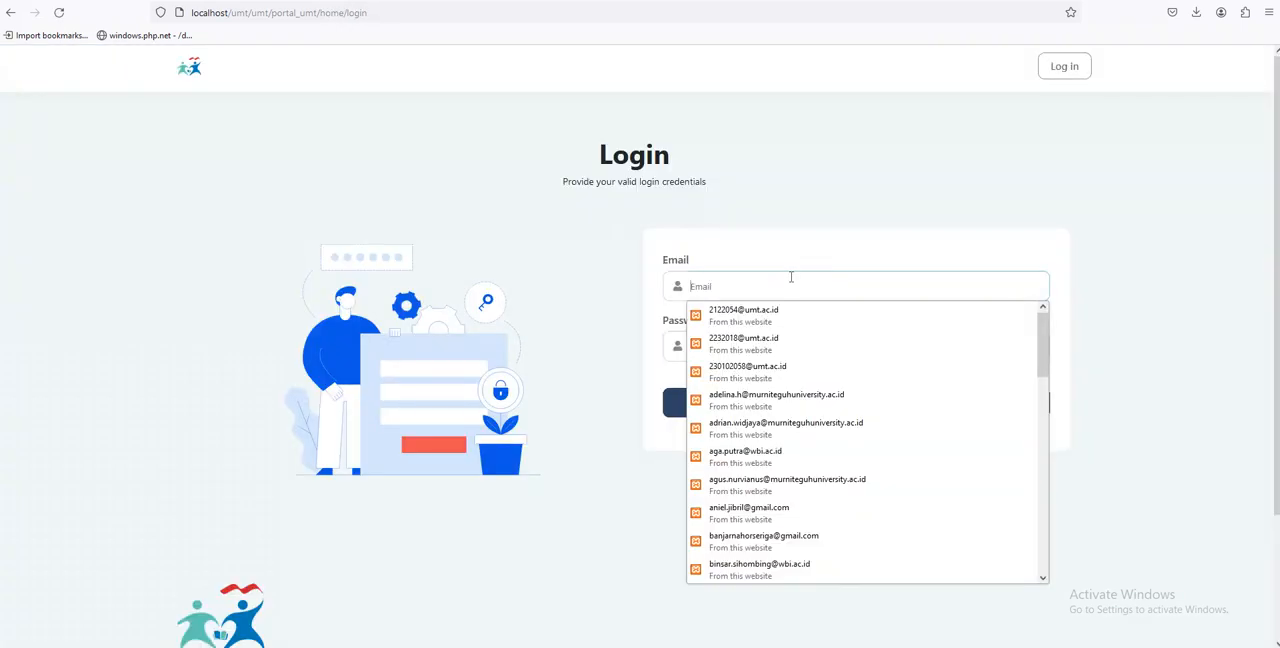
text(wa)
key(Down)
key(Return)
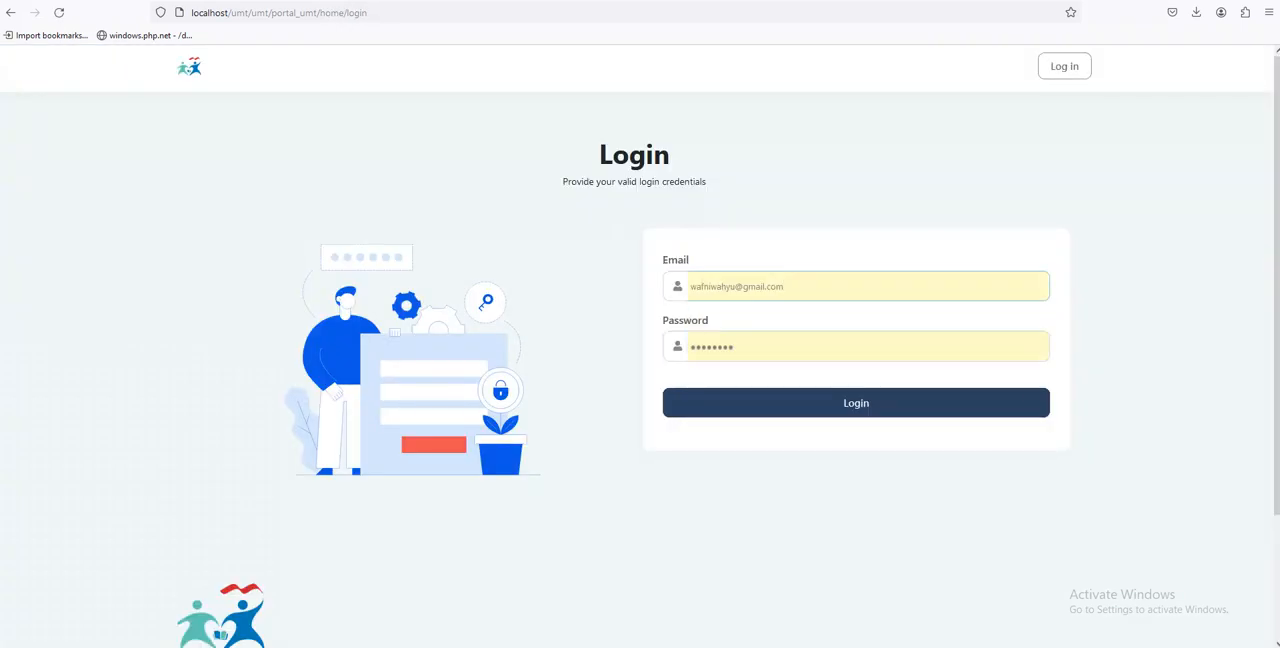
click(848, 402)
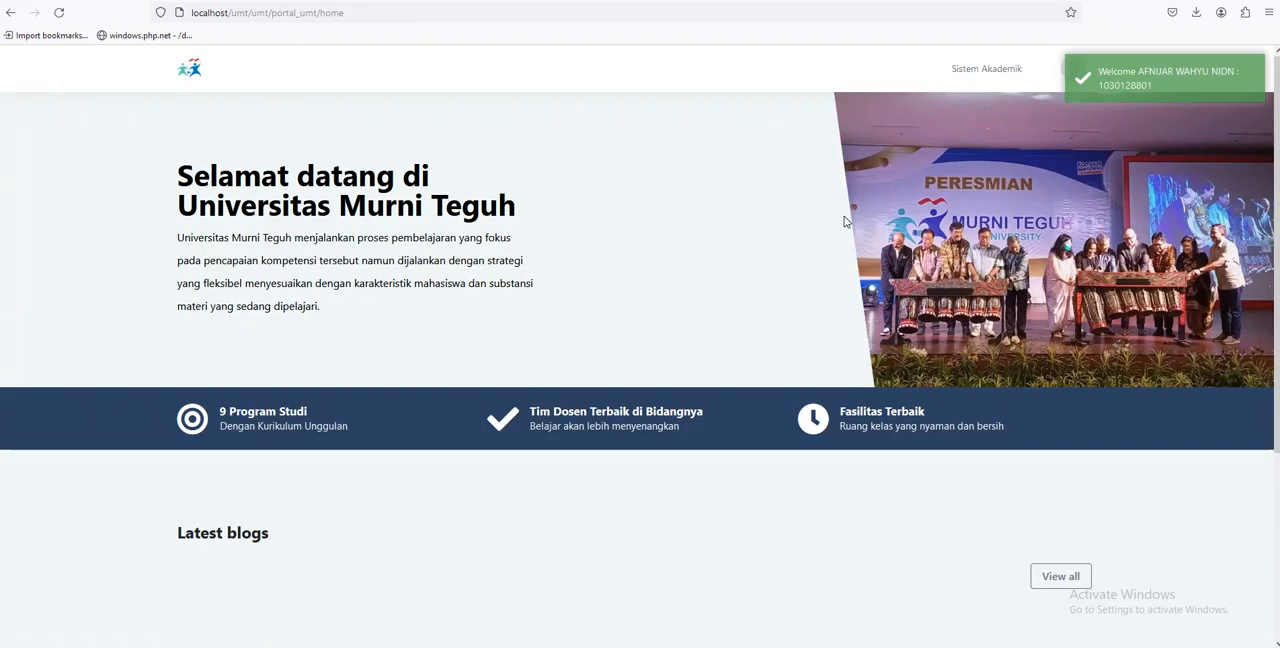
From Revisi nilai in Sistem Akademik, approve the KEPERAWATAN KRITIS revision request with Izinkan Revisi and save
click(977, 70)
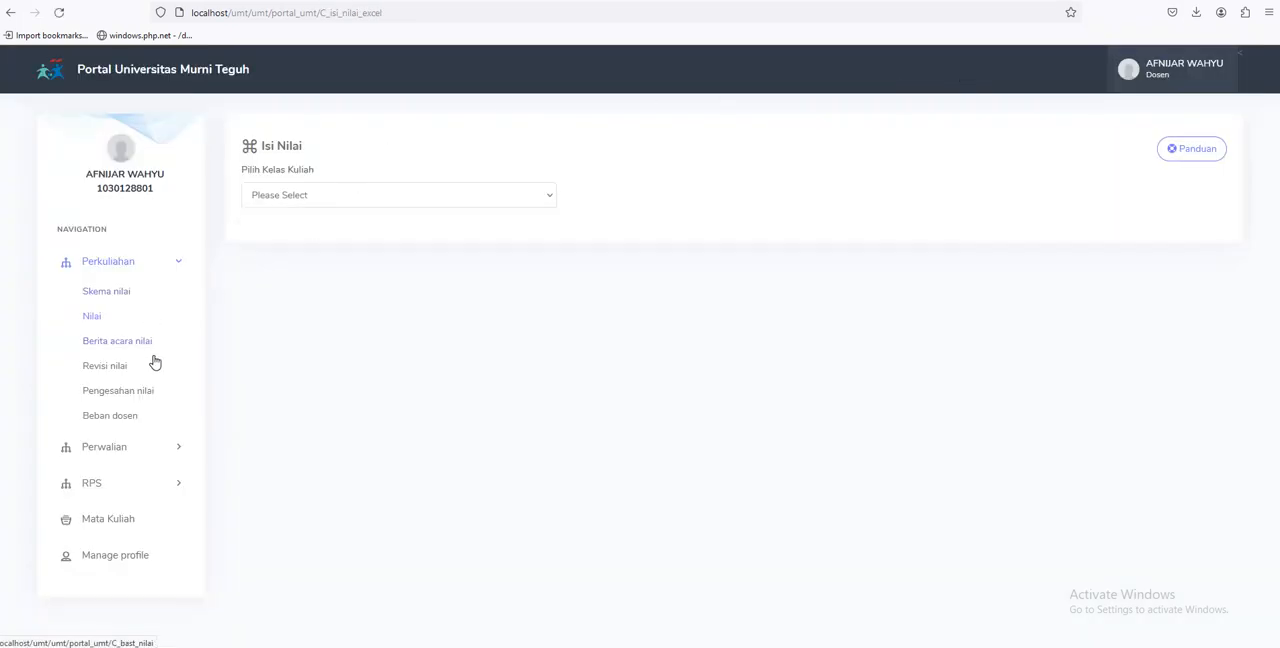
click(101, 371)
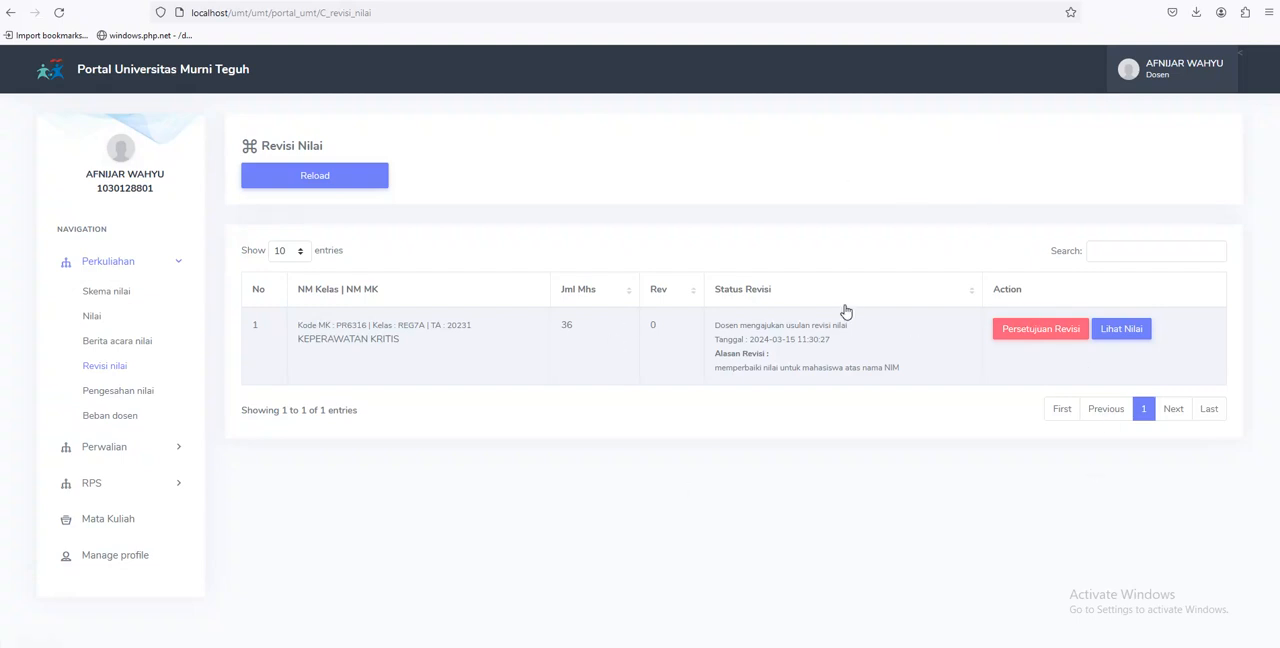
click(1013, 331)
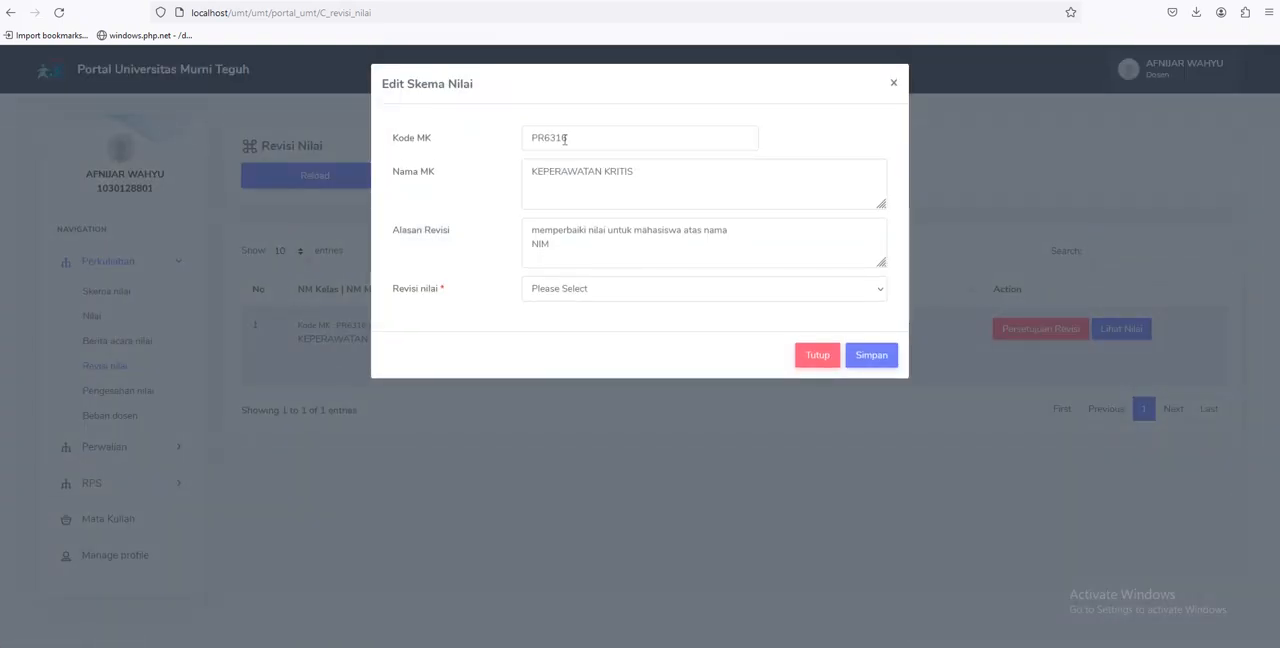
click(620, 291)
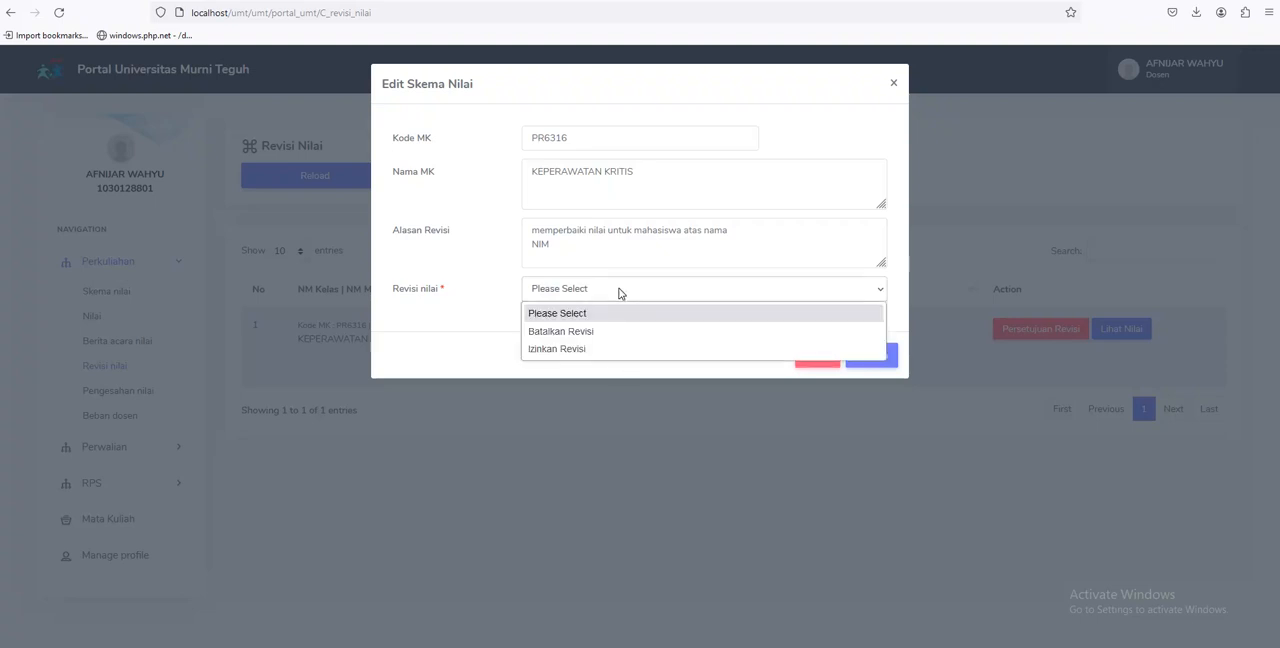
click(631, 351)
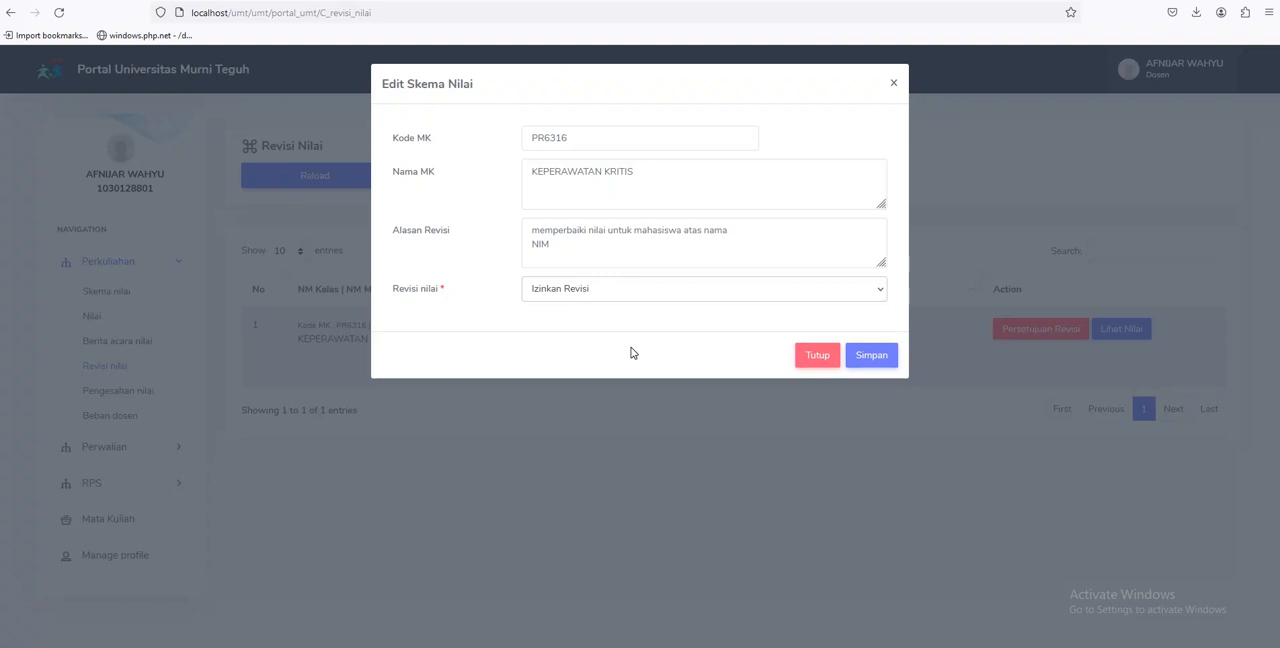
click(866, 356)
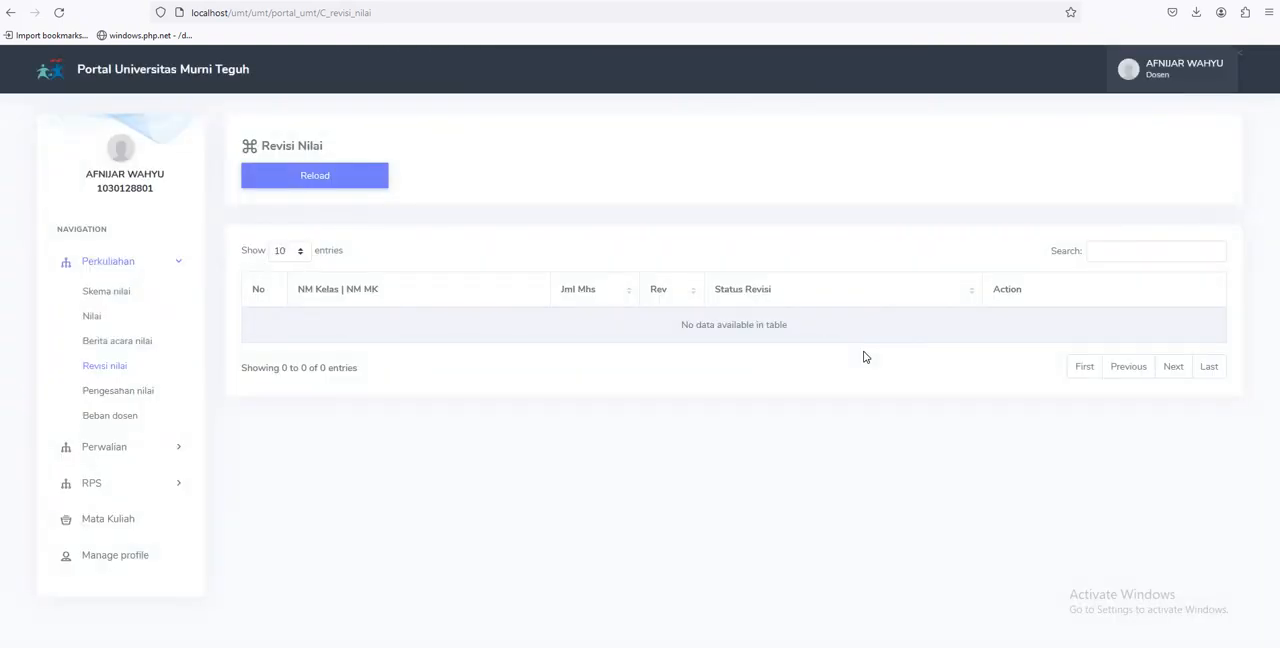
Log out and log back in as the REG7A class lecturer, filling in that account's saved e-mail and password
click(1190, 78)
click(1168, 160)
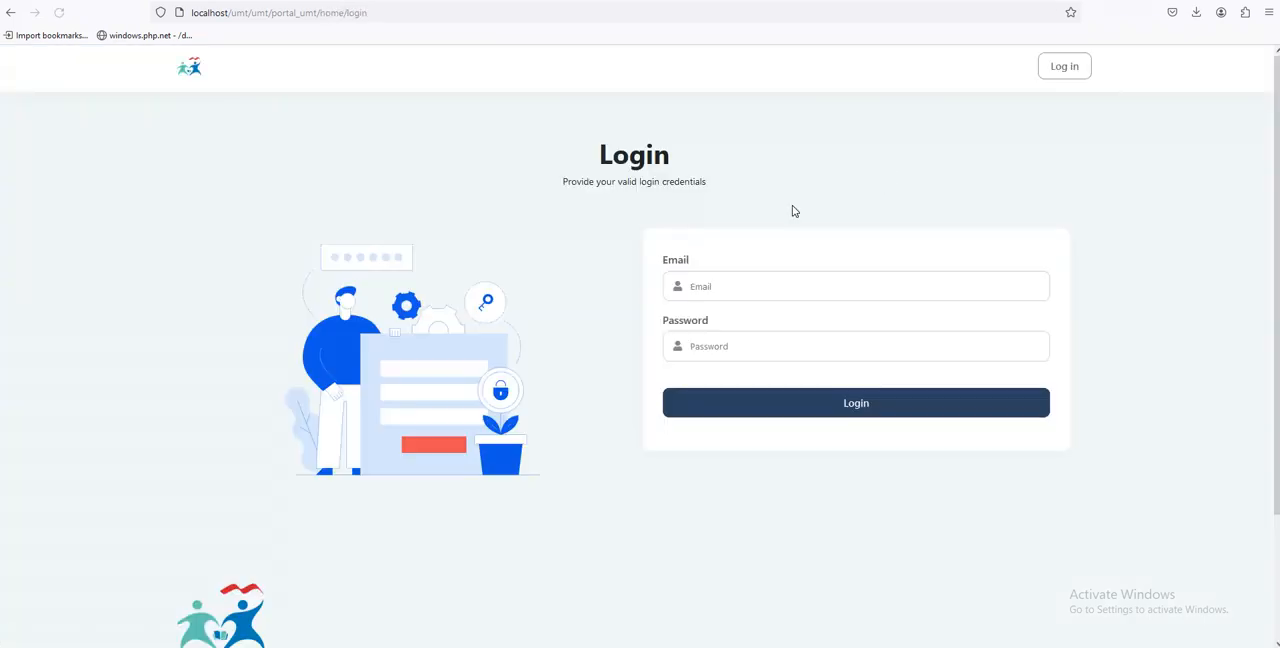
click(756, 276)
text(la)
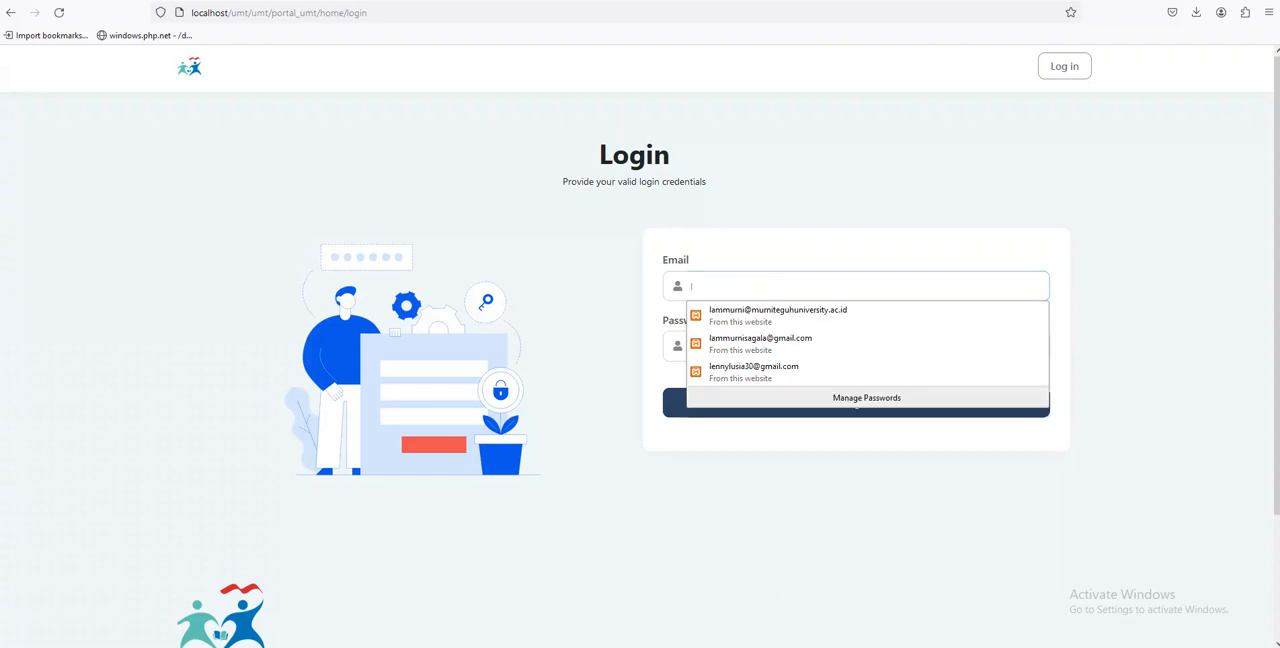
key(Down)
key(Down)
key(Return)
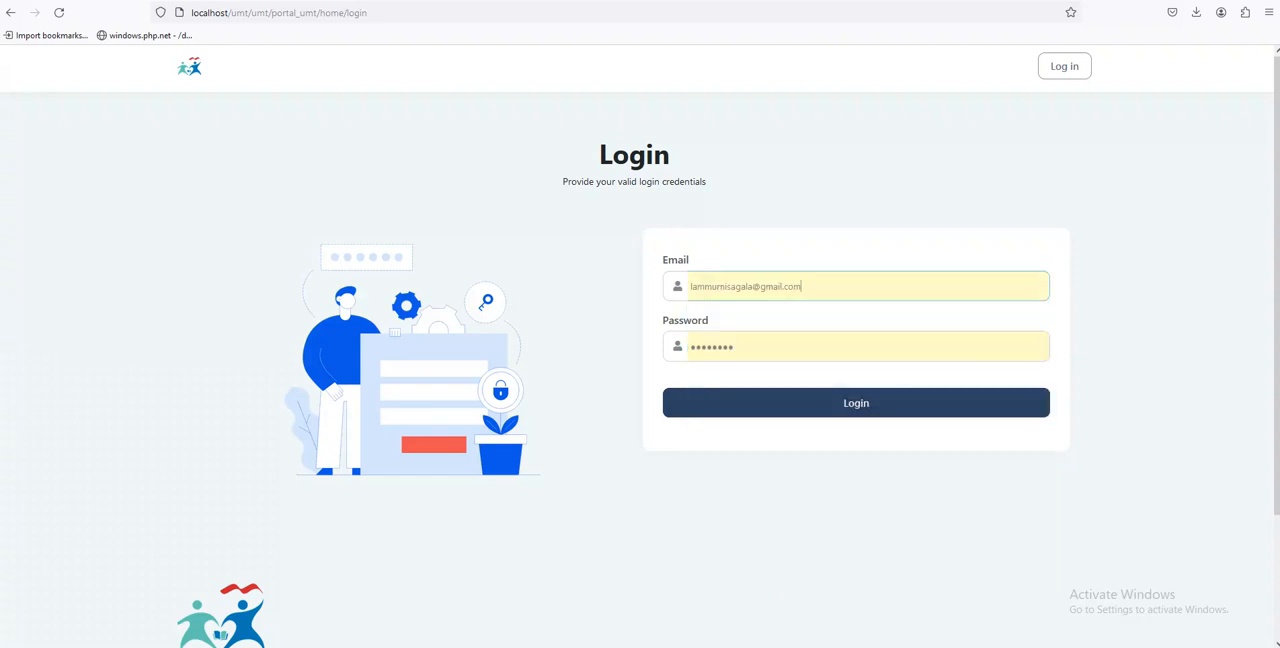
key(Return)
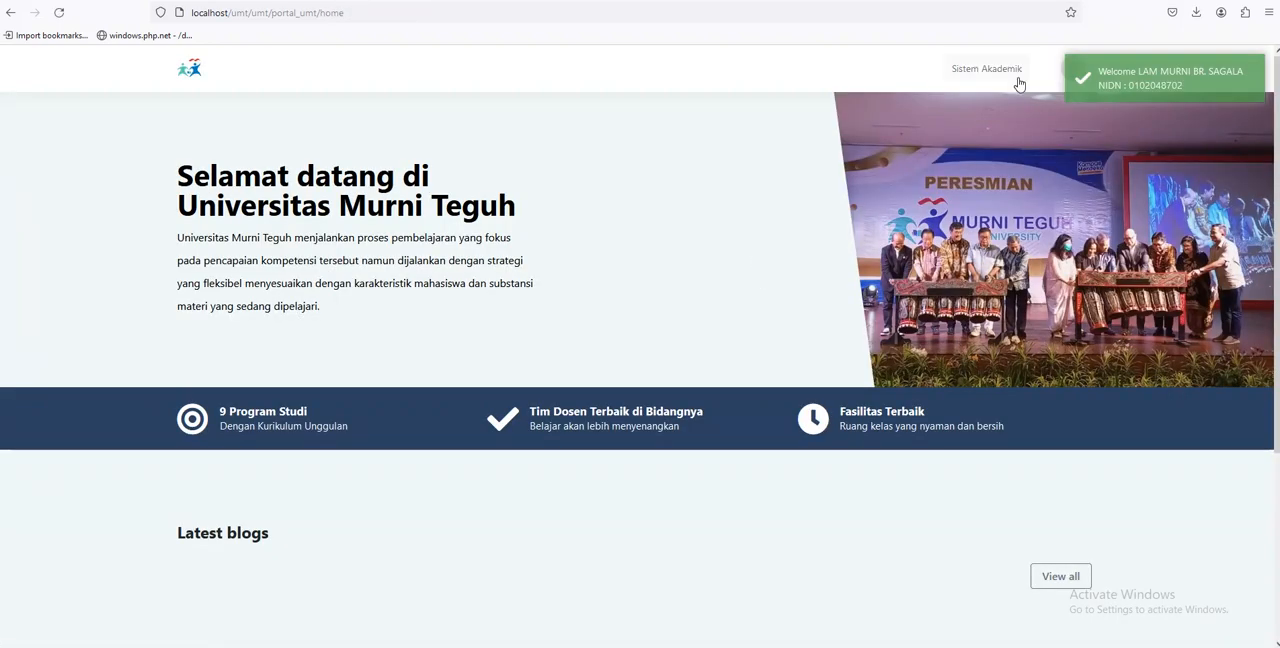
Open Sistem Akademik and load the grades of the class REG7A - KEPERAWATAN KRITIS
click(1014, 78)
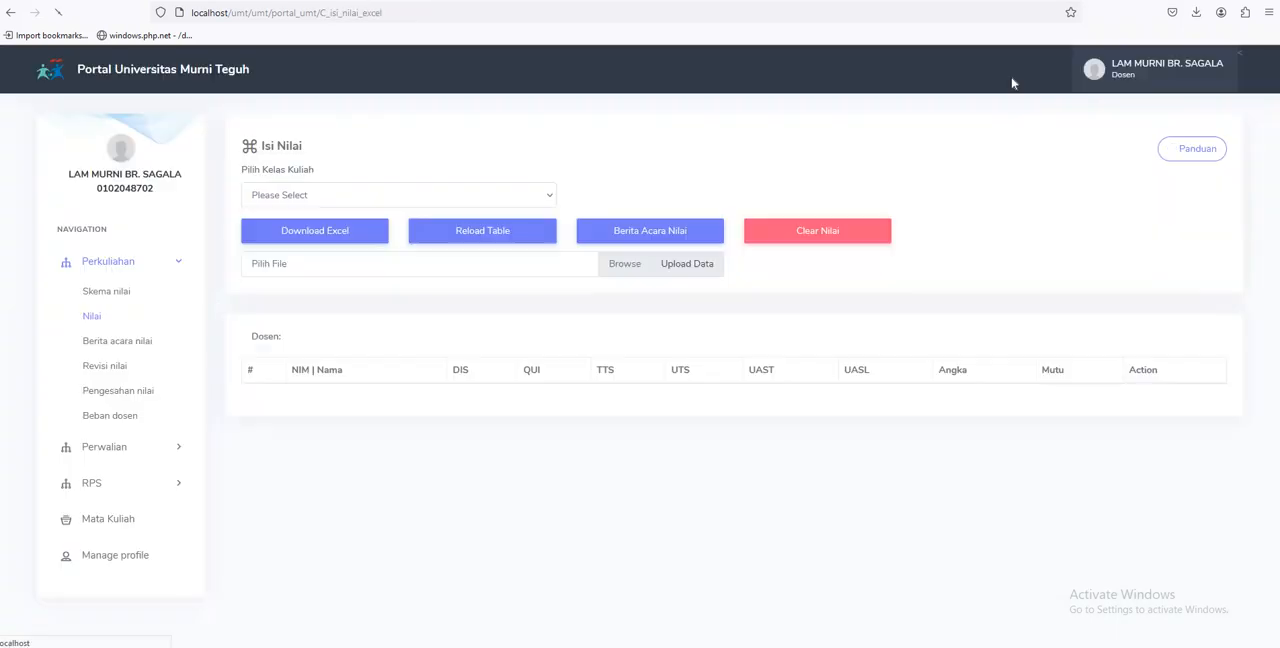
click(350, 197)
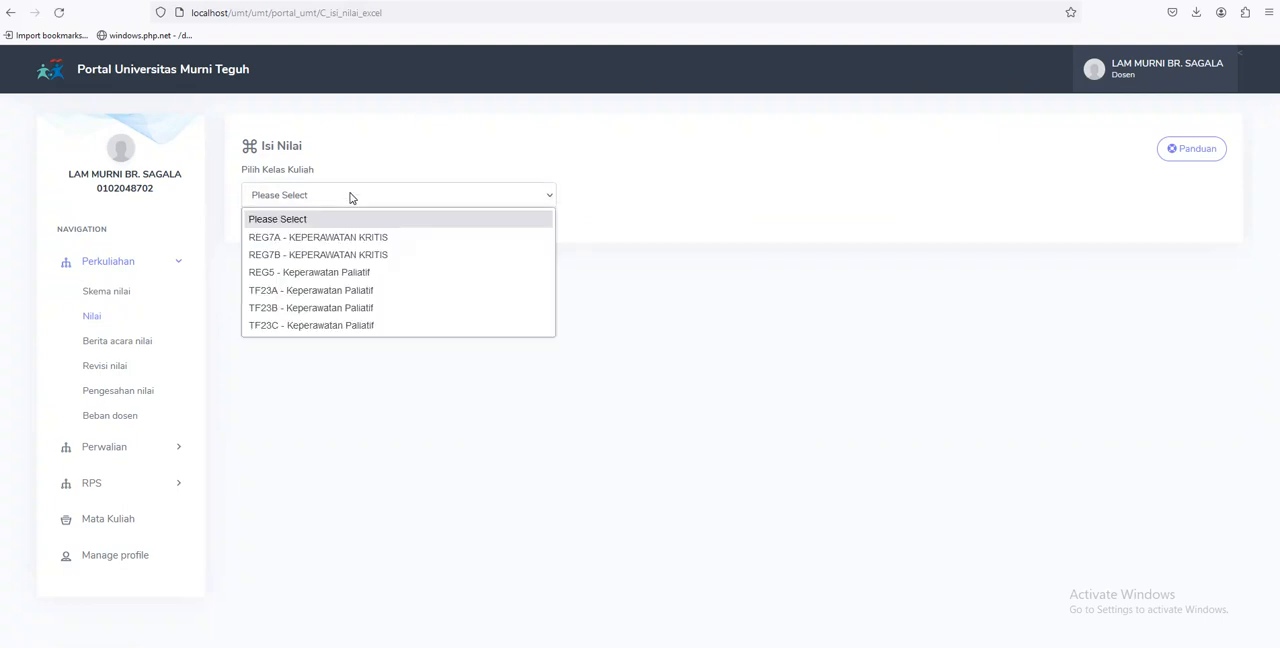
click(305, 243)
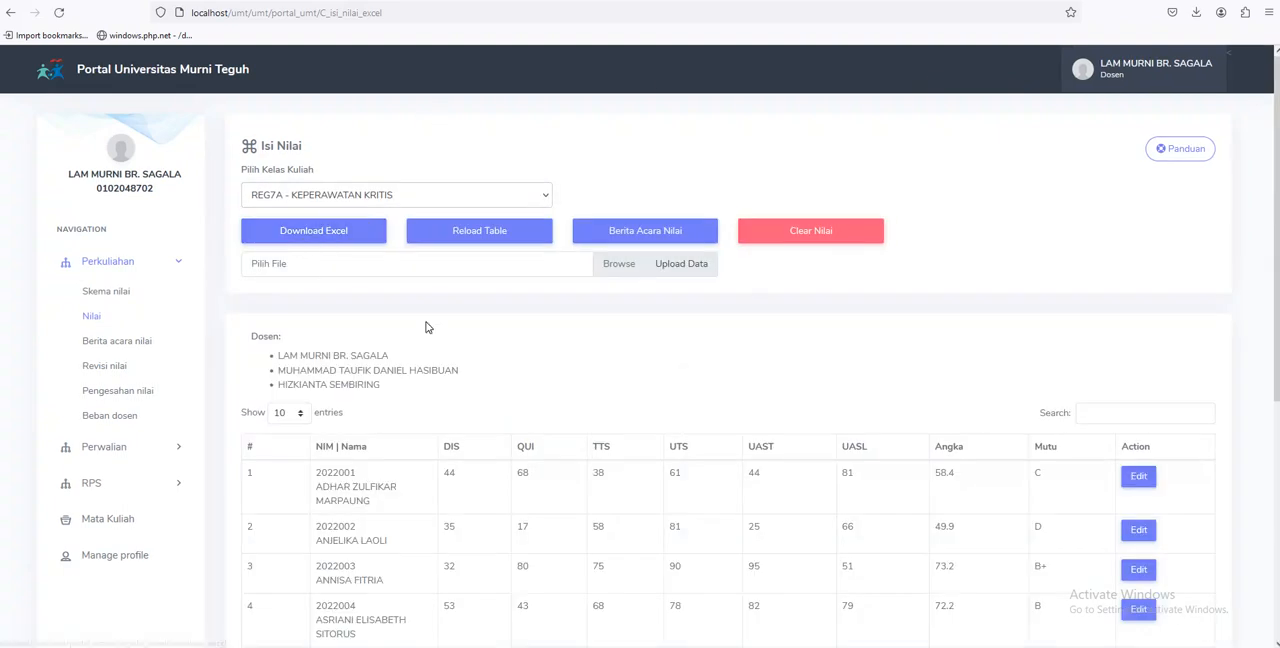
Open the grades of the sixth student in the table for editing and set both DIS and TTS to 90
scroll(427, 327, down, 2)
scroll(425, 327, down, 2)
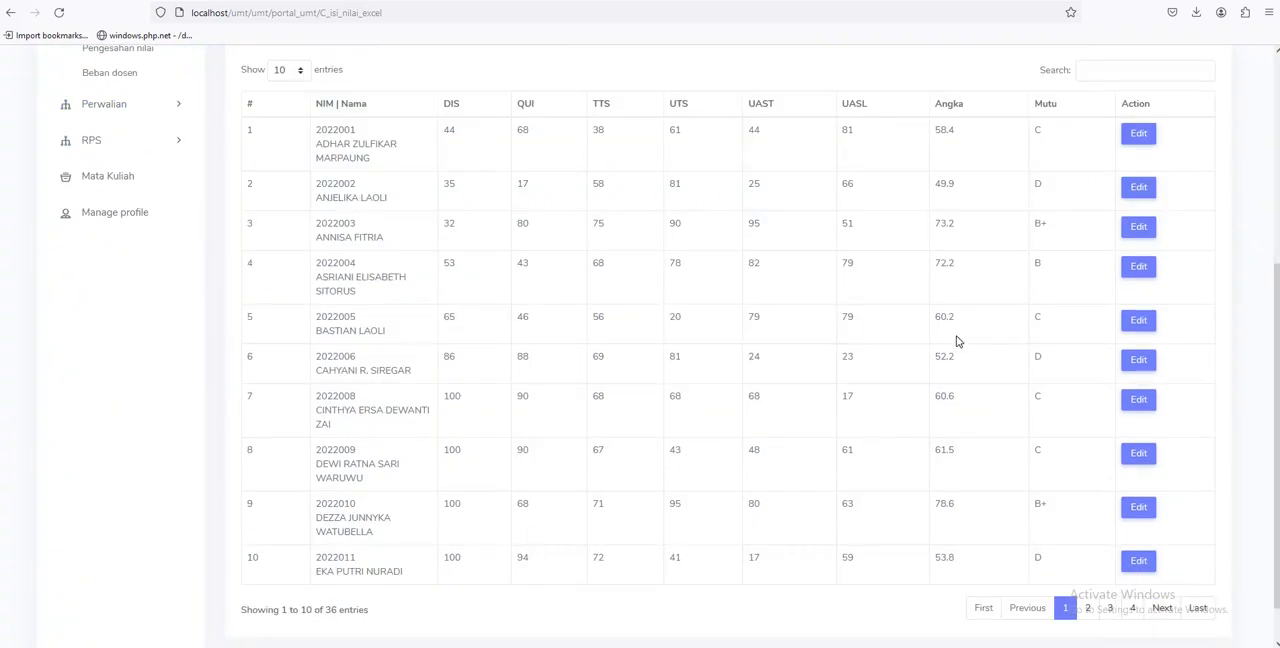
click(1138, 360)
double_click(747, 354)
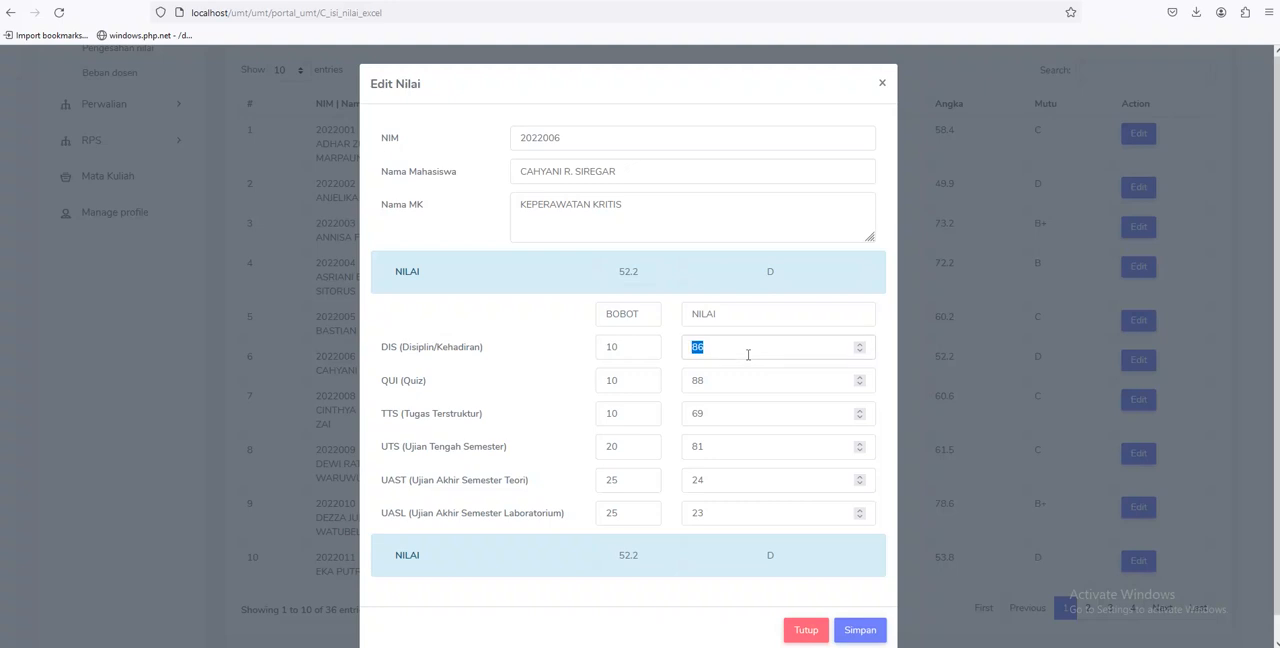
text(90)
double_click(813, 386)
click(773, 424)
double_click(747, 418)
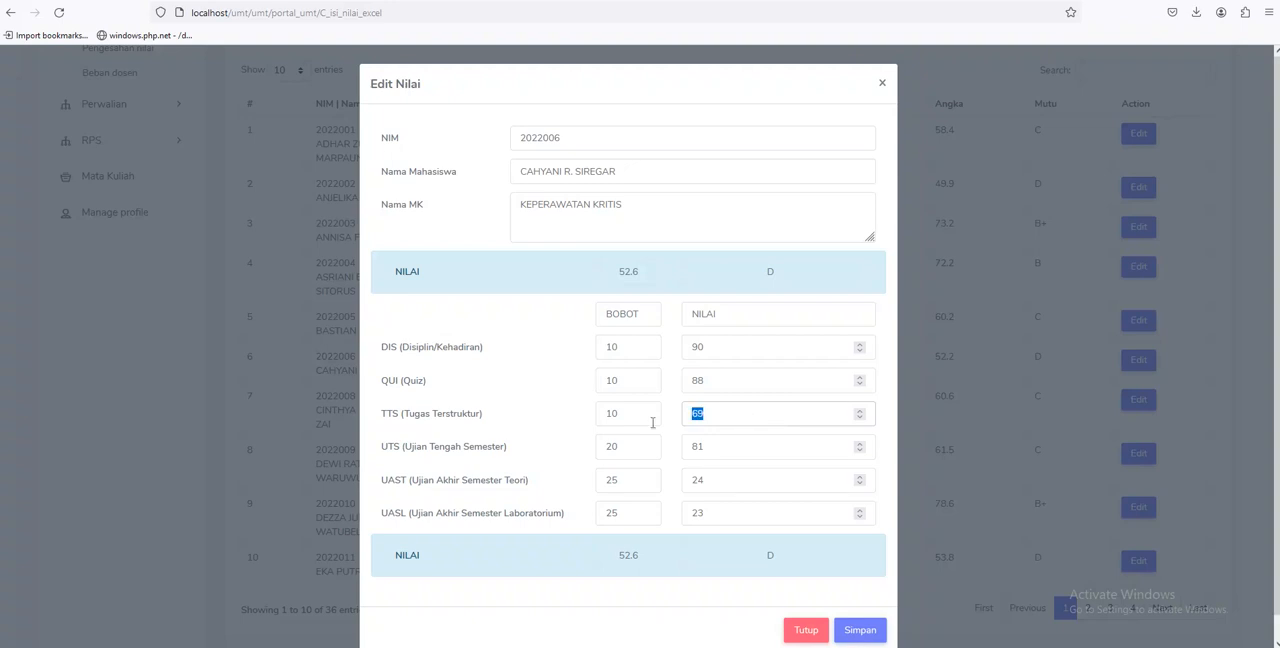
text(90)
Set the sixth student's UAST grade to 90 and UASL grade to 95, and save the edited grades
double_click(712, 476)
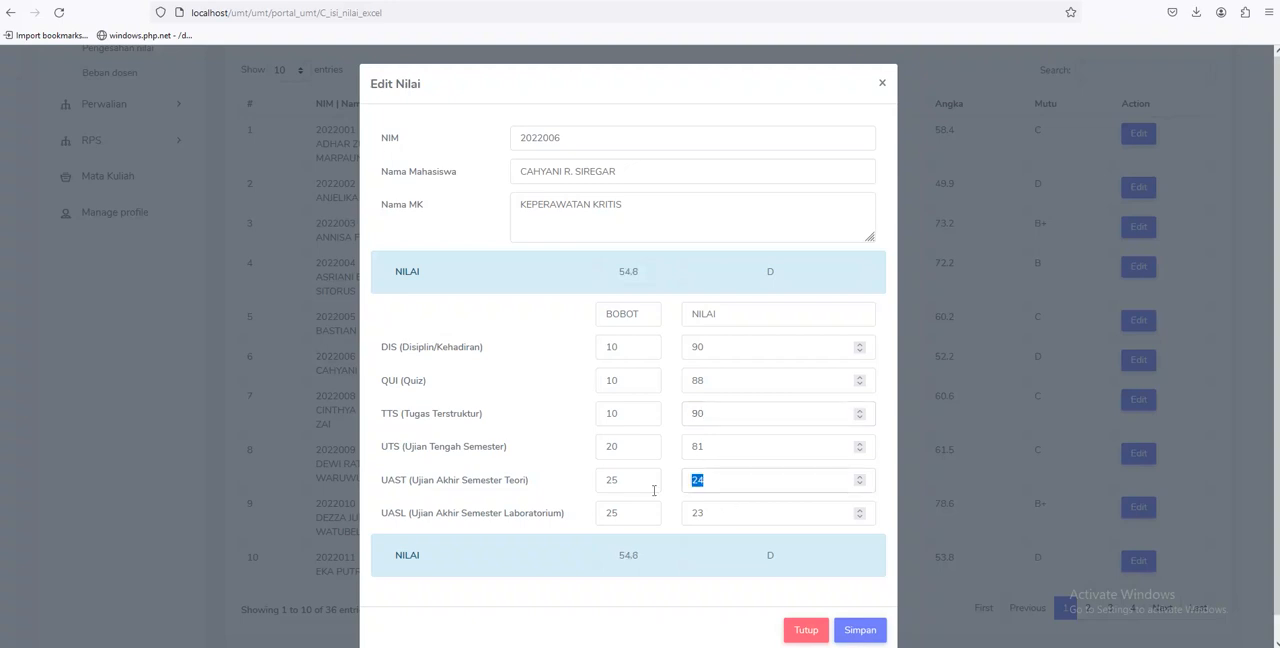
text(90)
double_click(690, 513)
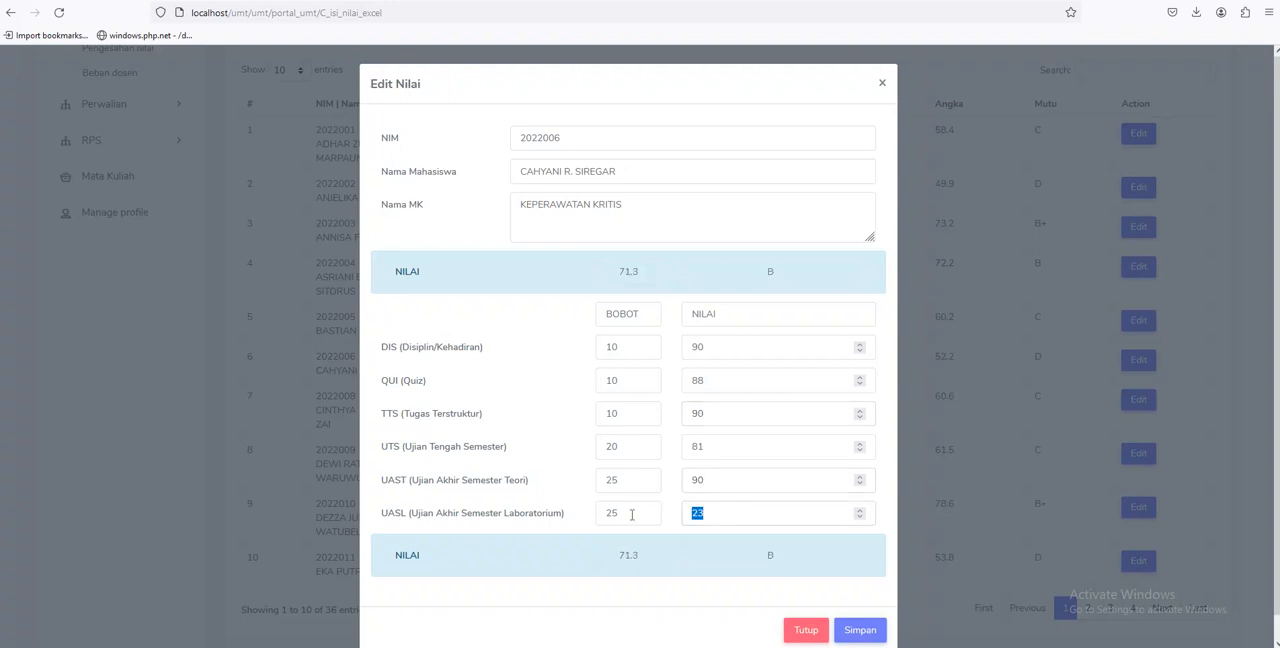
text(95)
click(872, 636)
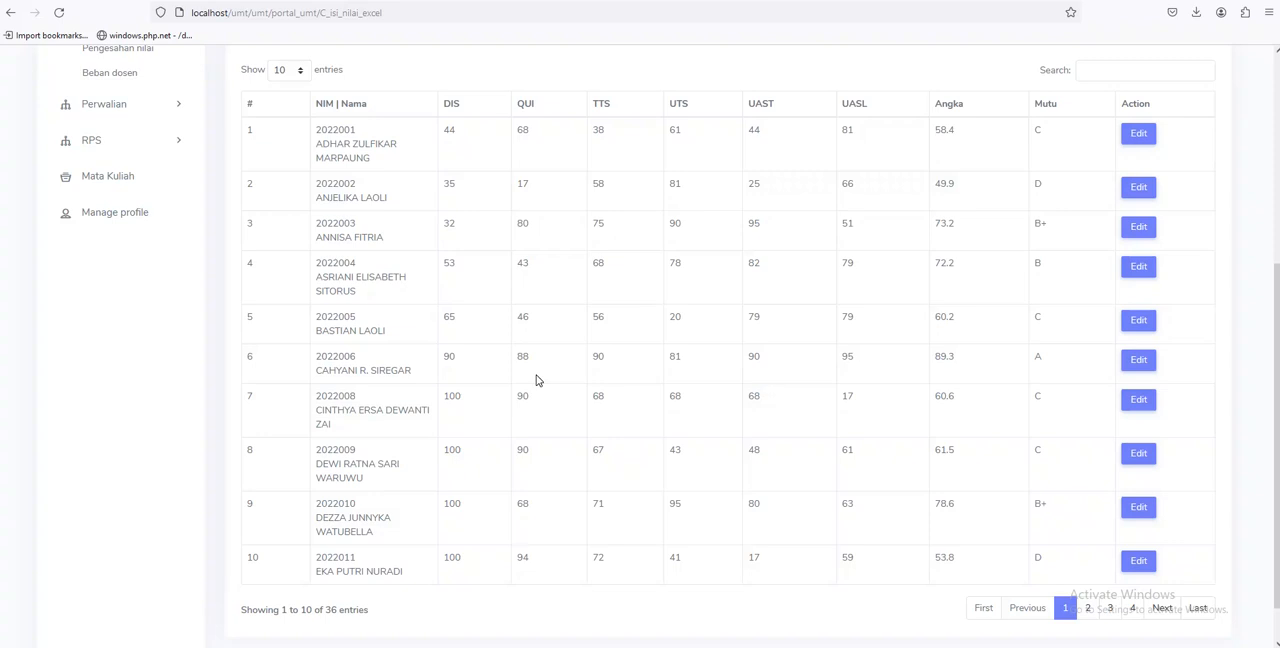
Open the Berita Acara Nilai form for REG7A - KEPERAWATAN KRITIS, choose the Kaprodi as approver and set the submission date to 2024-03-16
scroll(536, 380, up, 4)
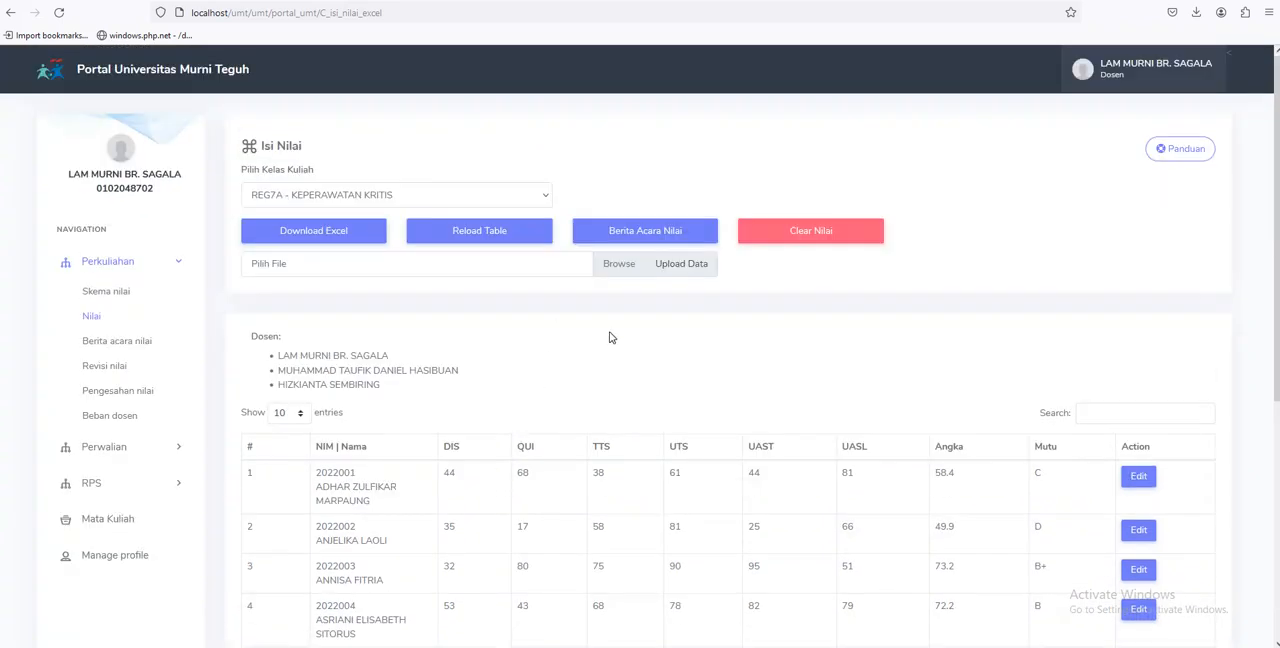
click(620, 238)
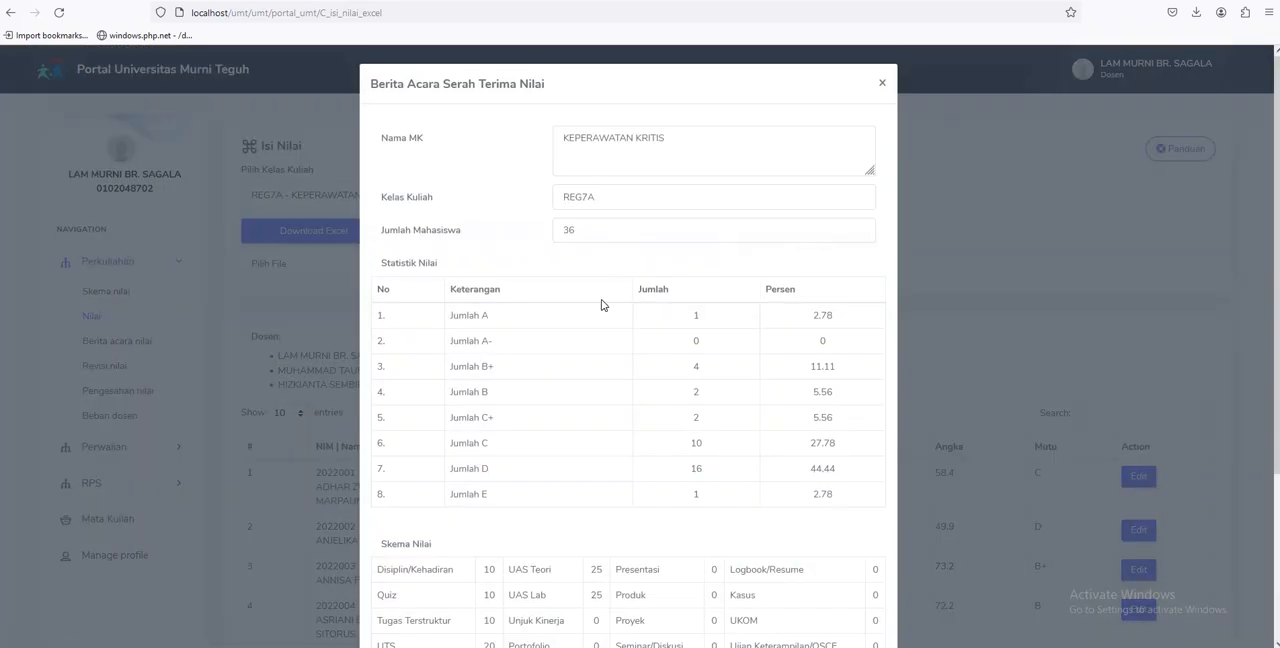
scroll(601, 304, down, 3)
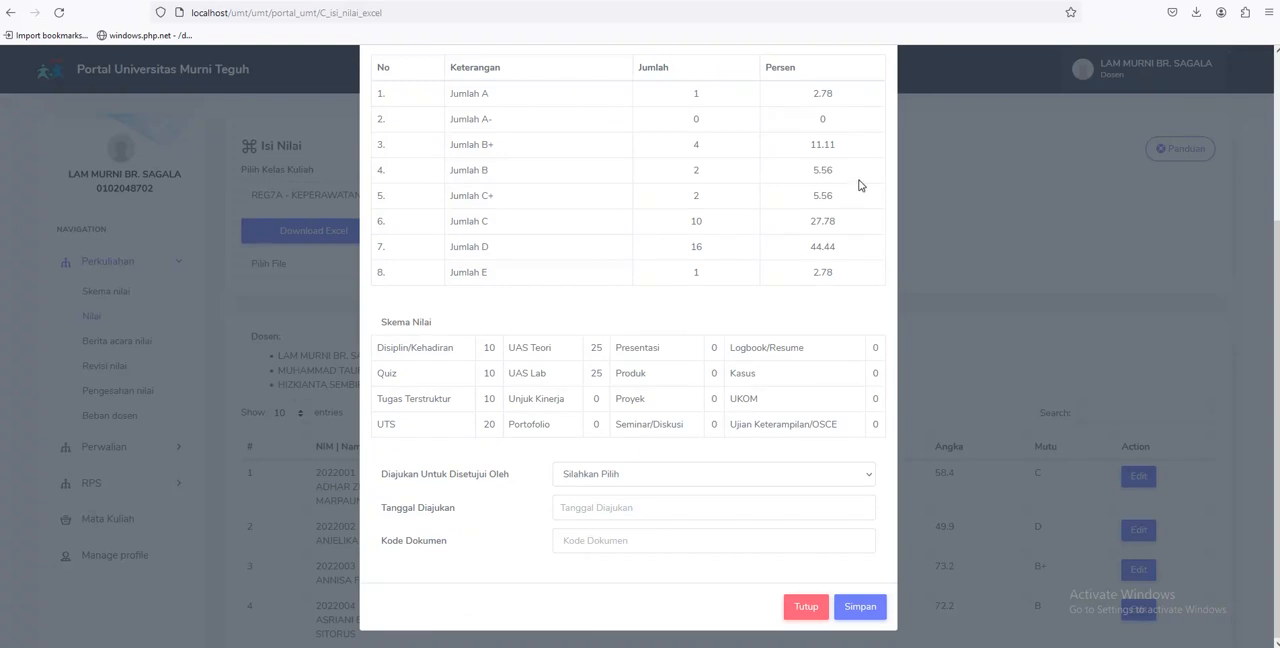
click(610, 478)
click(610, 514)
click(611, 507)
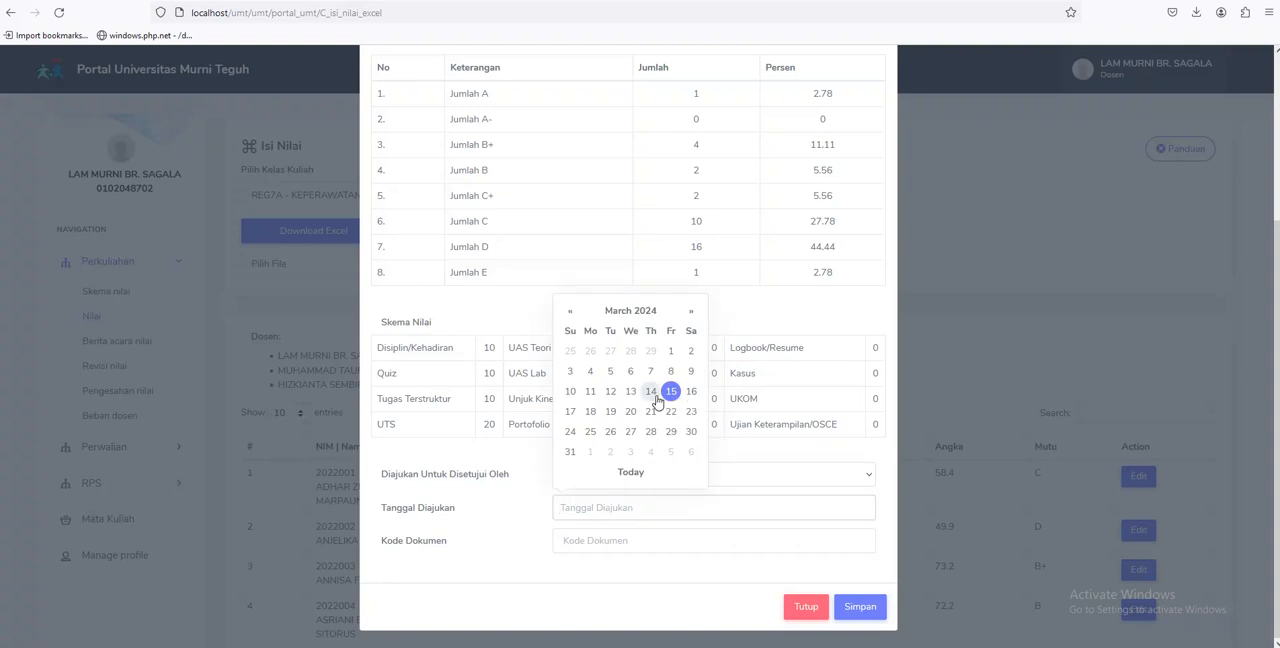
click(689, 392)
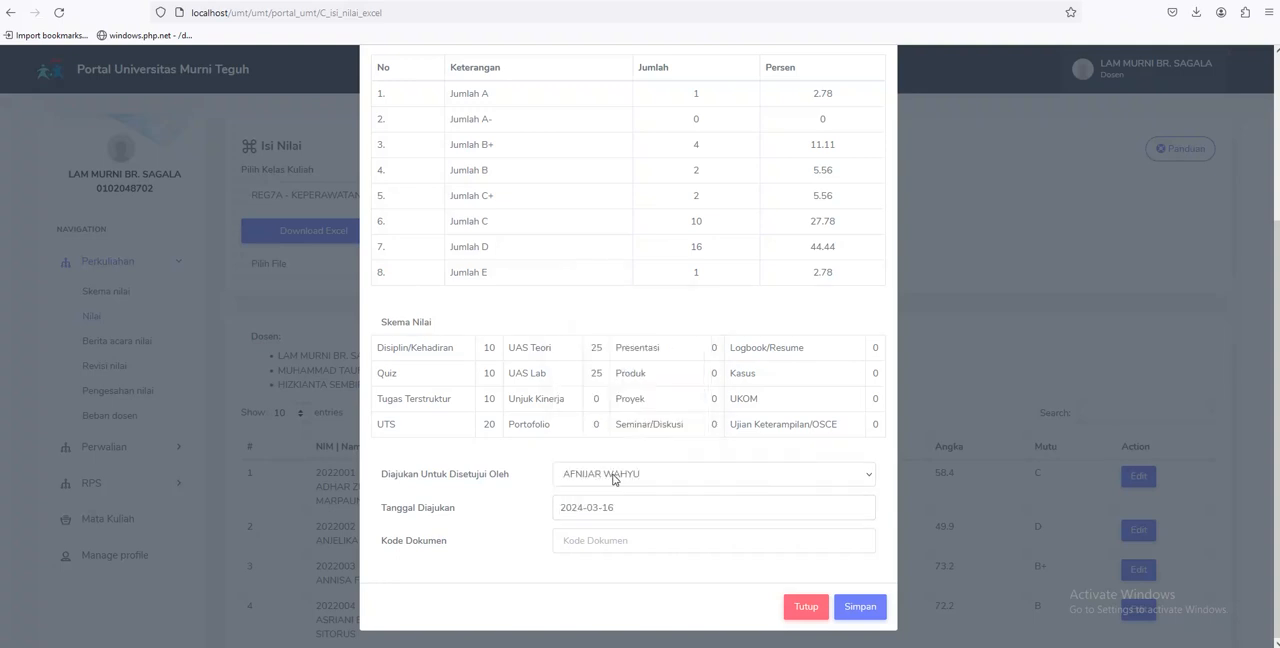
Enter 123456 as the Kode Dokumen and save the Berita Acara Nilai
click(577, 541)
text(123456)
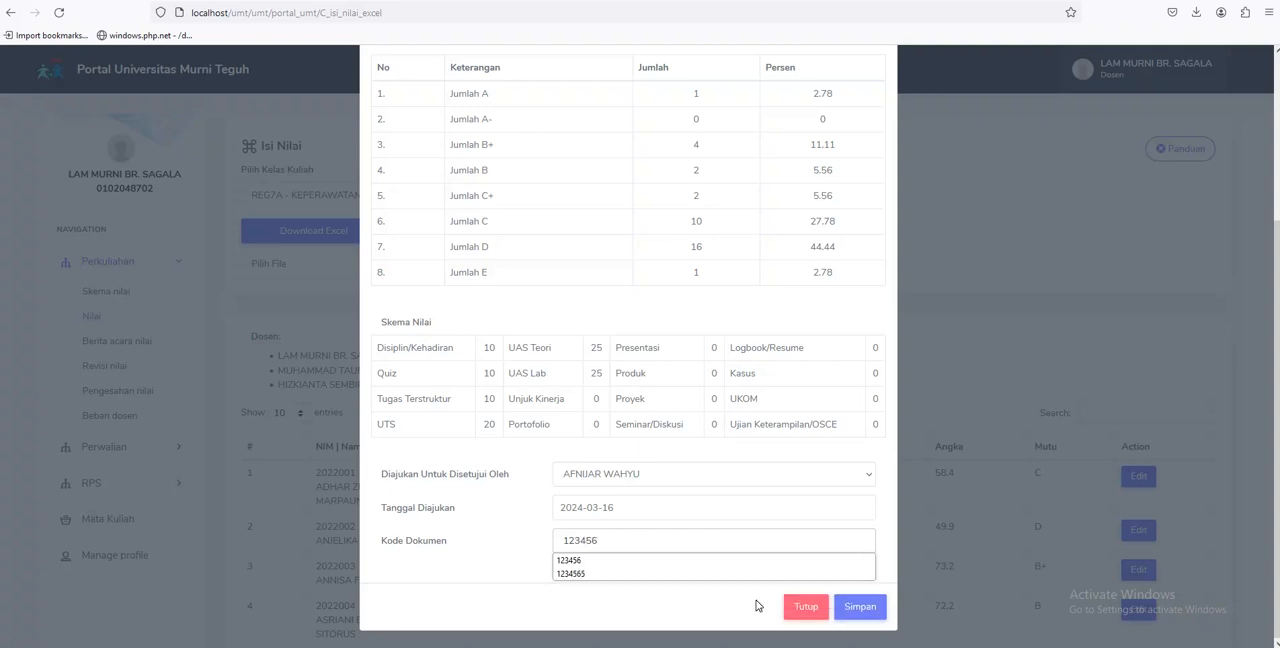
click(858, 606)
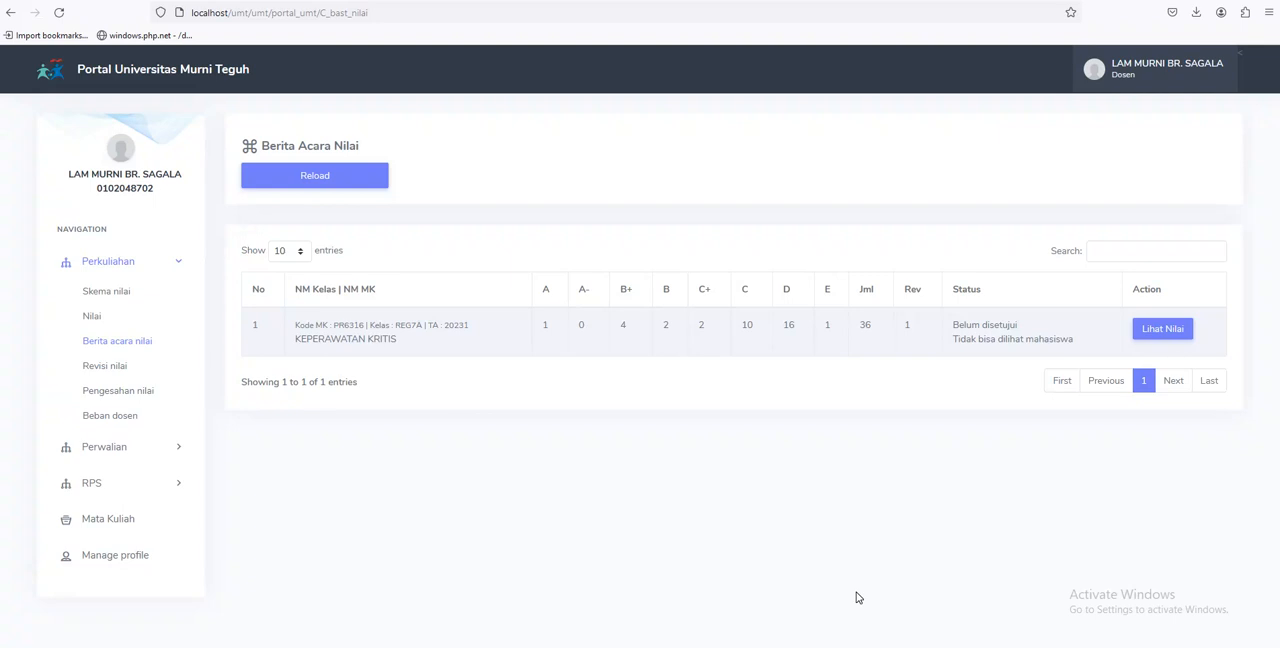
Log out and log back in as the Kaprodi, filling in that account's saved e-mail and password
click(1189, 80)
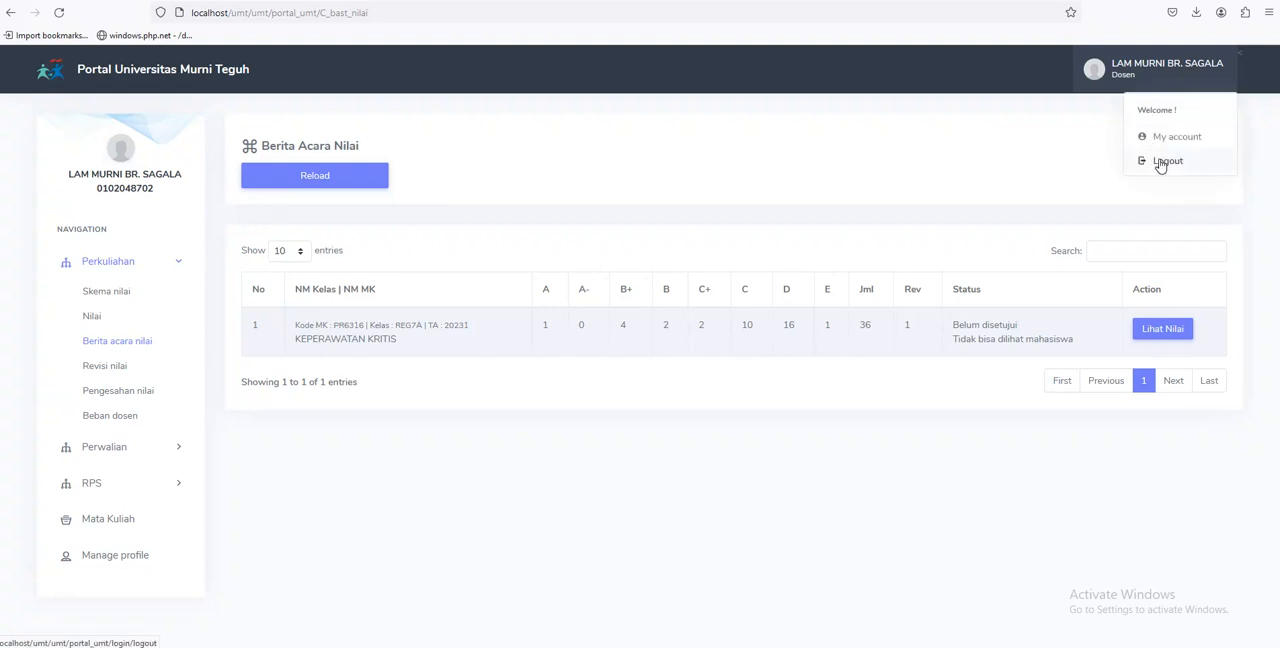
click(1160, 166)
click(767, 284)
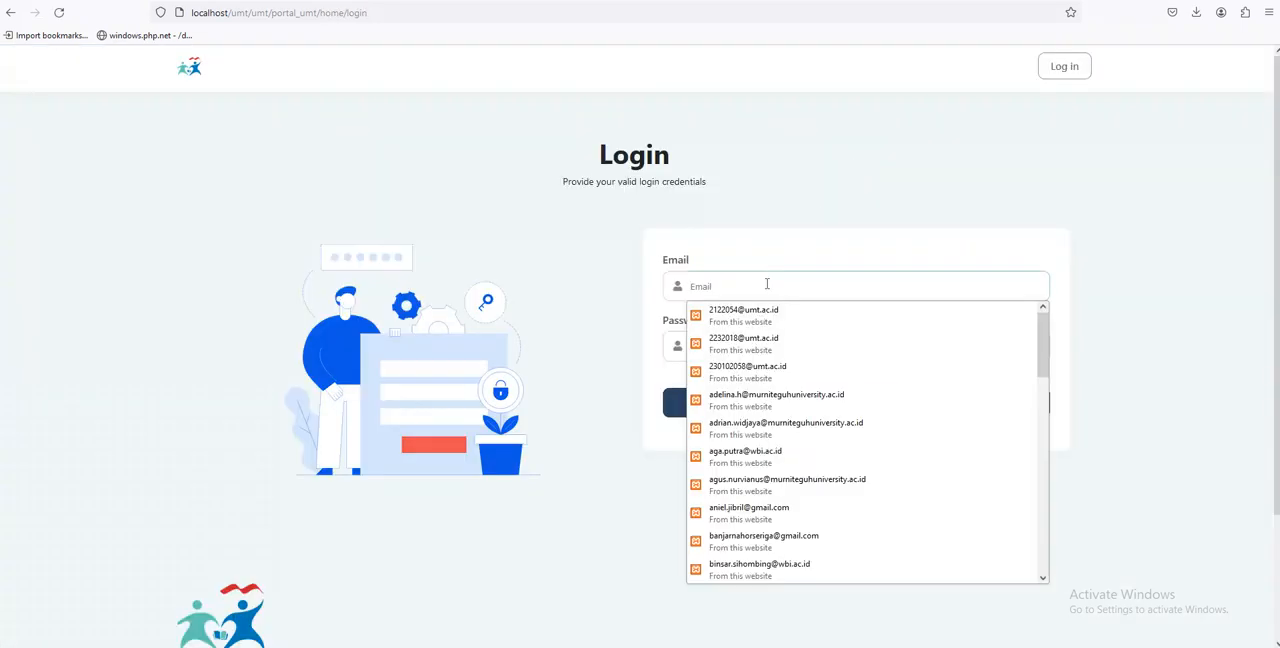
text(wa)
key(Down)
key(Return)
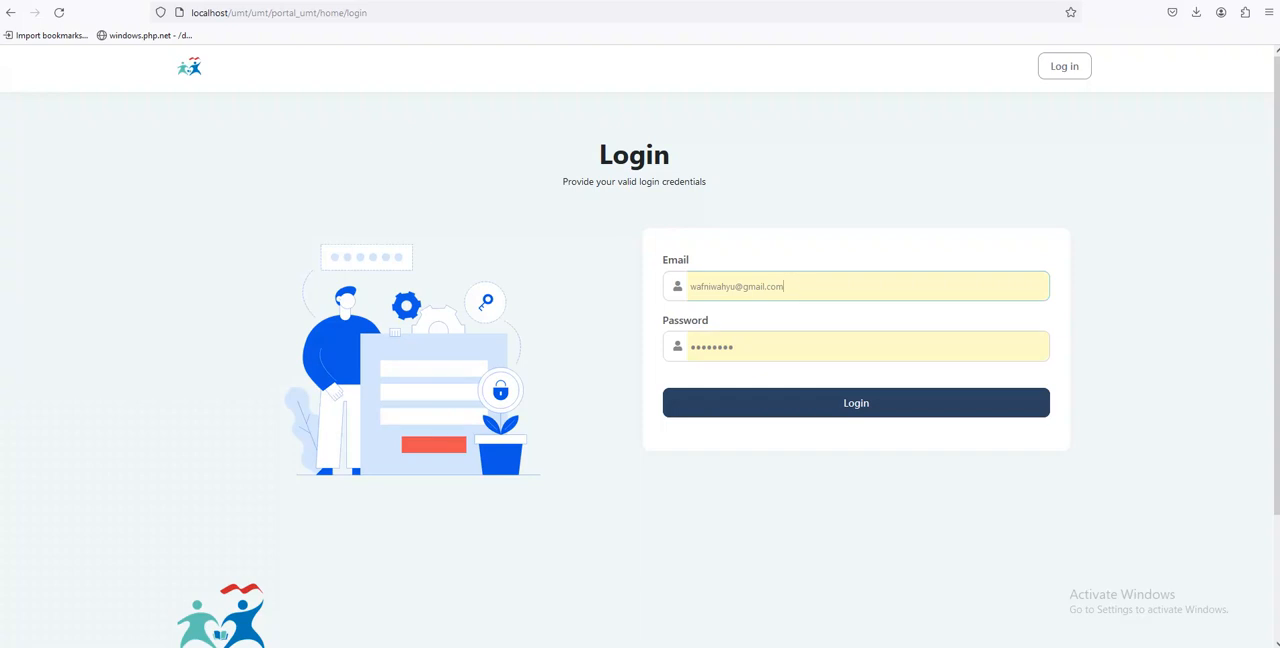
key(Return)
Open Pengesahan nilai in Sistem Akademik and approve the grades of the REG7A KEPERAWATAN KRITIS class with the approval checklist ticked
click(964, 66)
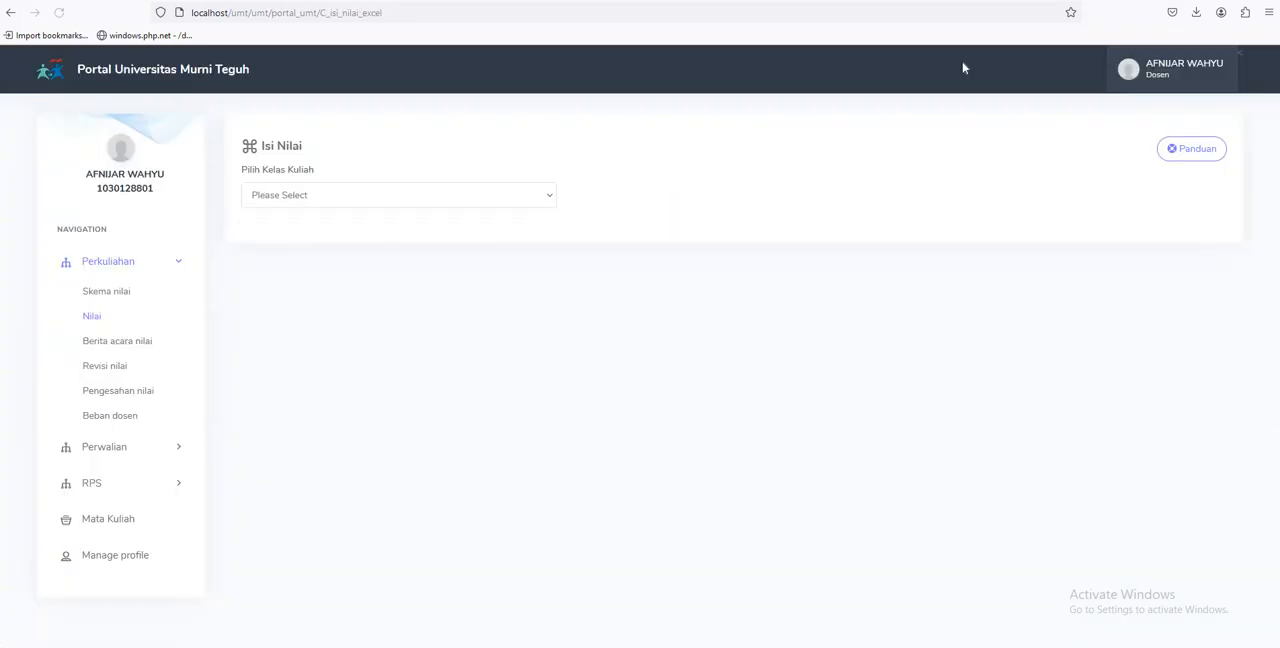
click(118, 342)
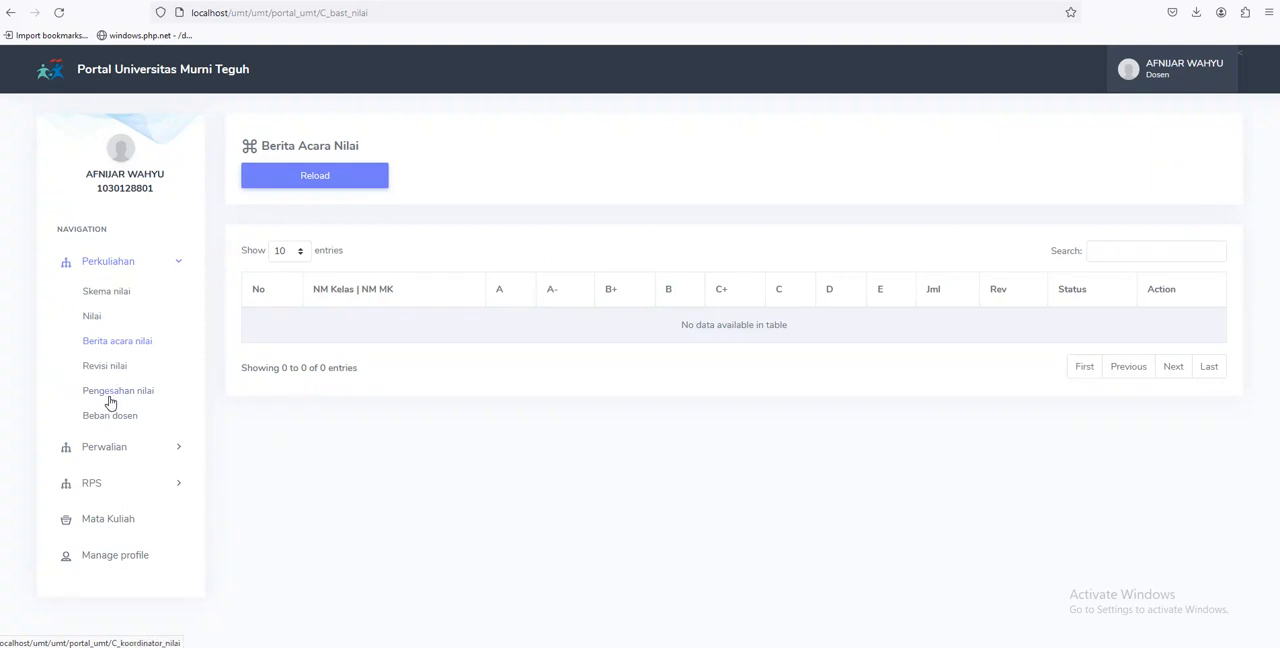
click(110, 399)
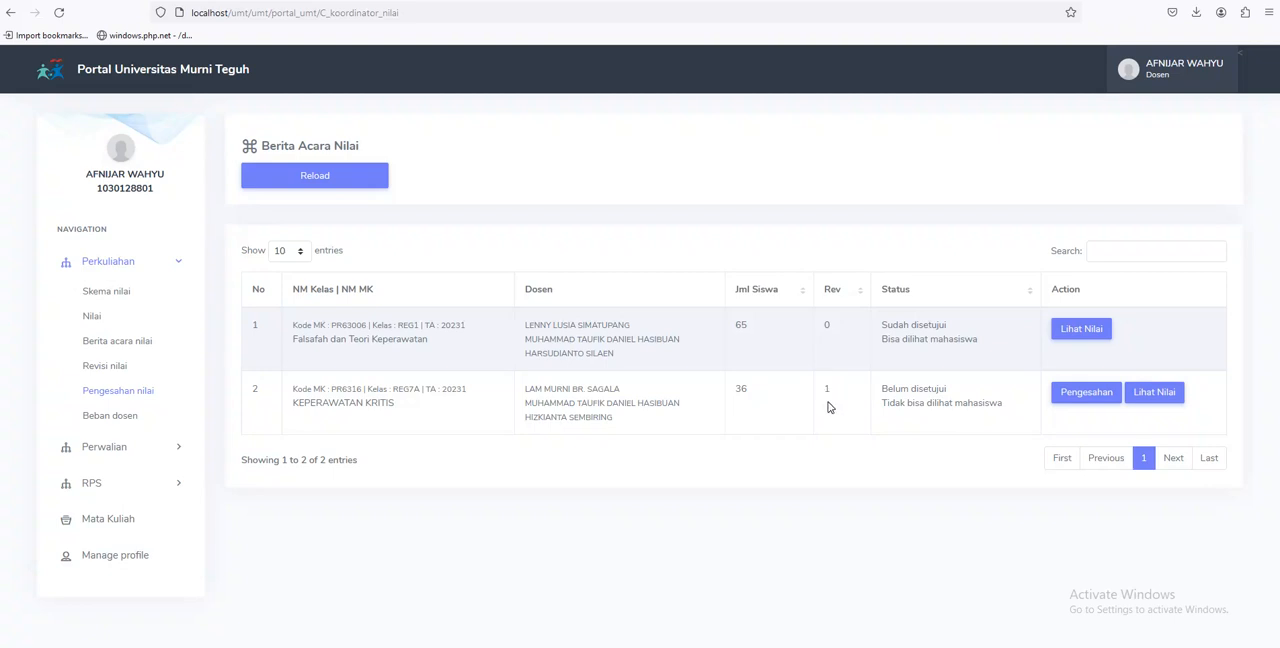
click(1096, 394)
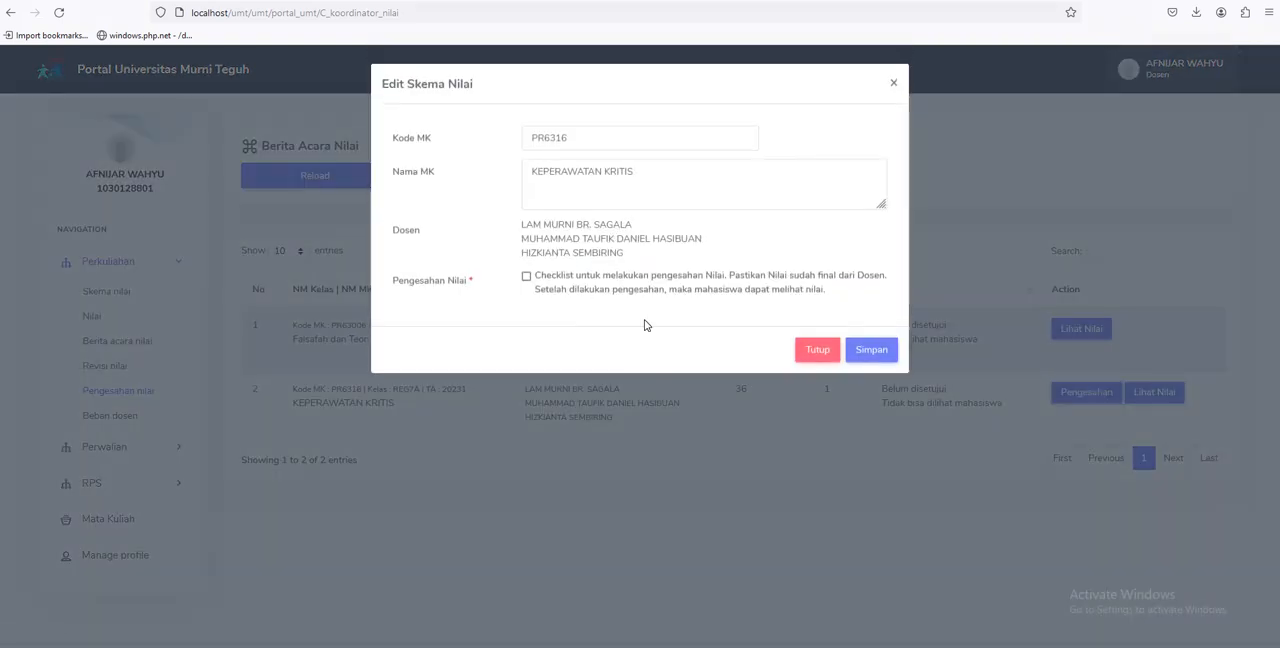
click(528, 280)
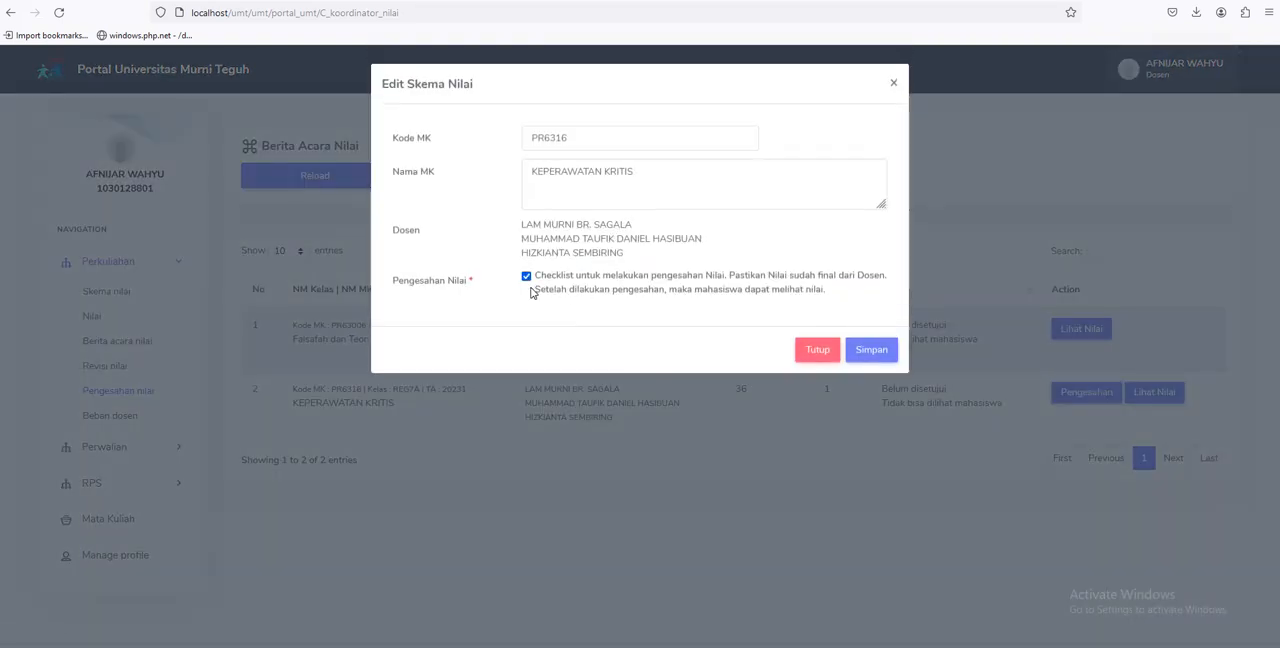
click(875, 350)
View the approved KEPERAWATAN KRITIS grade report, examining the grade distribution and approval details, and close it
click(1080, 393)
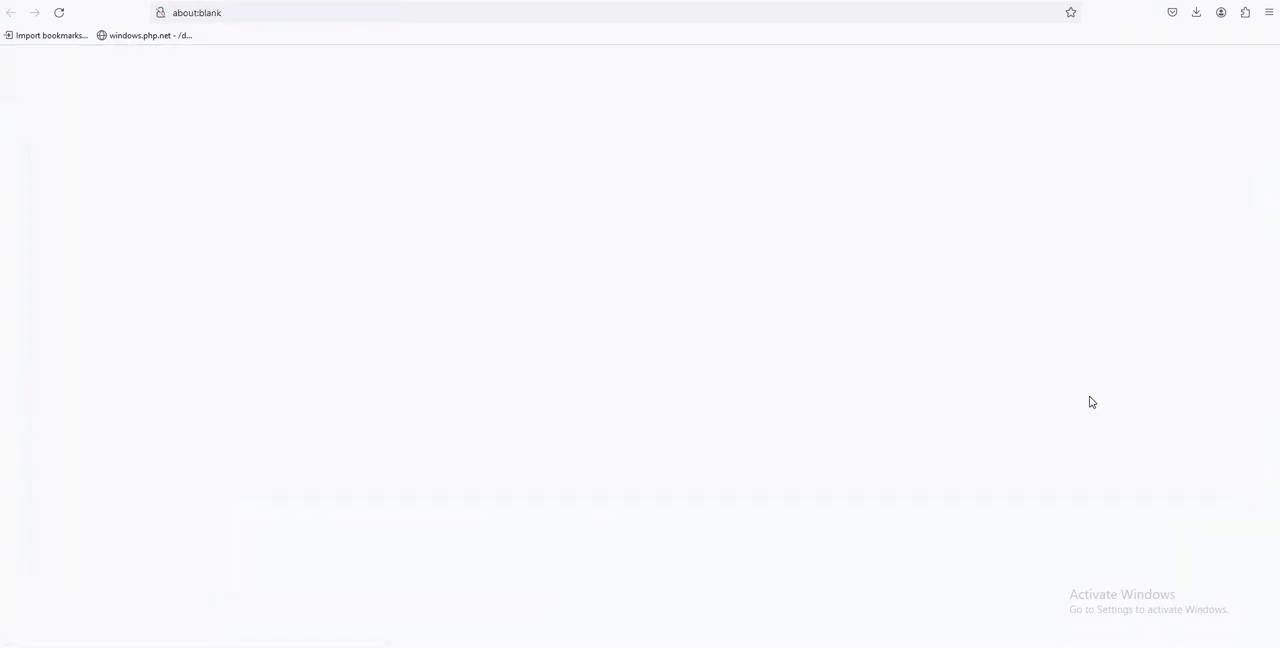
scroll(629, 320, down, 5)
scroll(629, 320, down, 5)
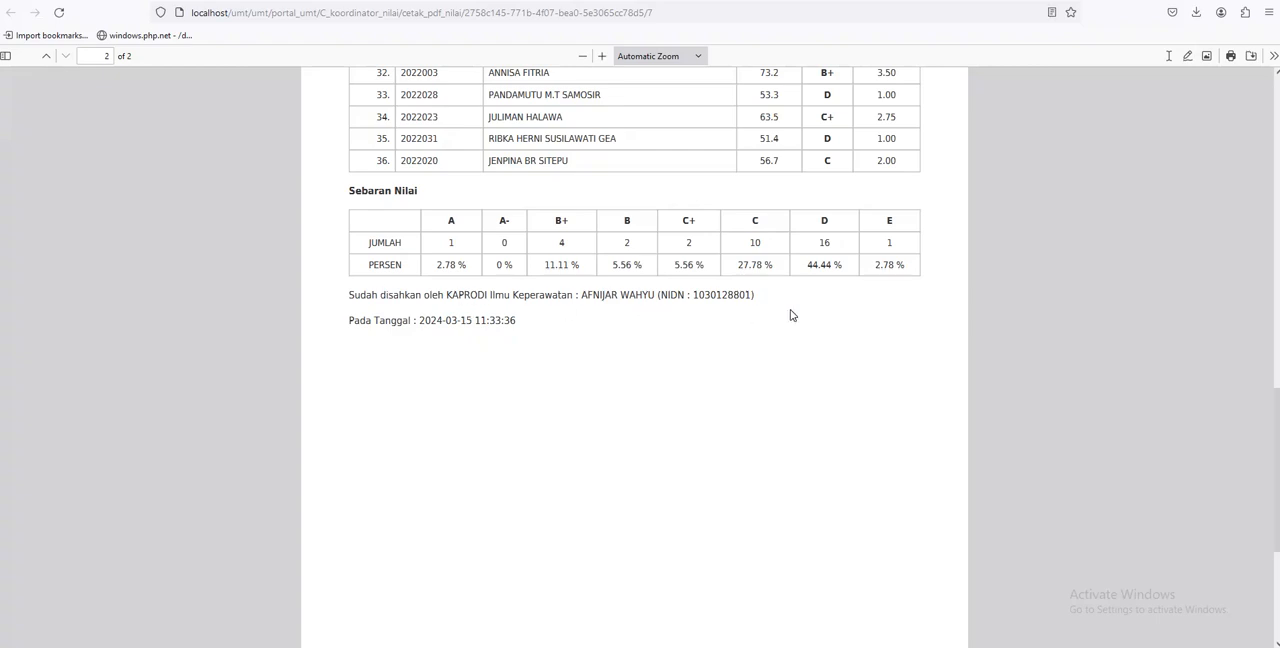
scroll(703, 389, up, 8)
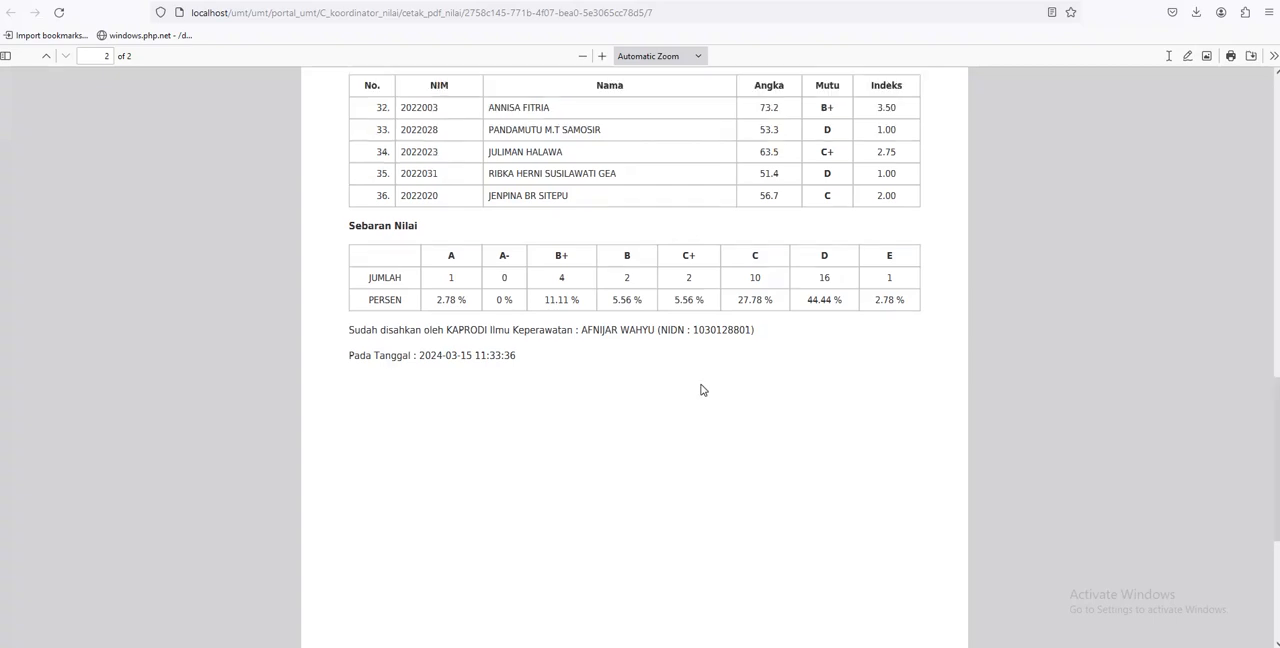
scroll(701, 391, up, 4)
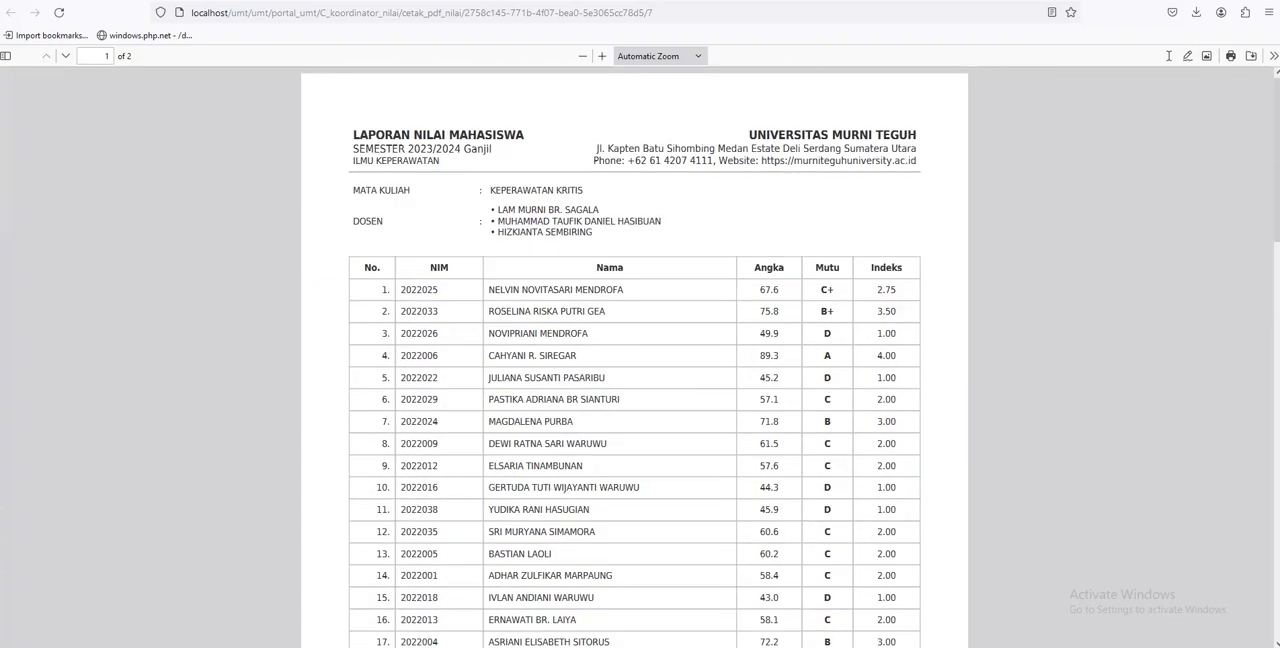
click(312, 1)
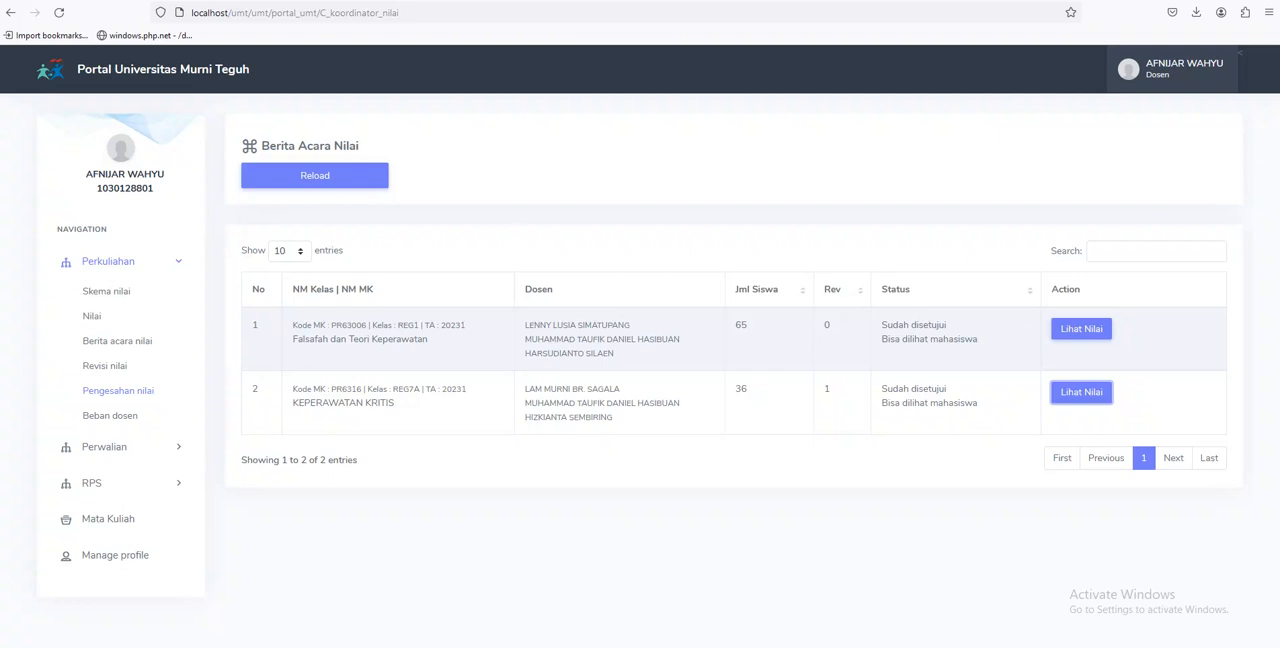
Switch to the Notepad list of grade-entry steps and review the portal address and the skema nilai items
key(alt+Tab)
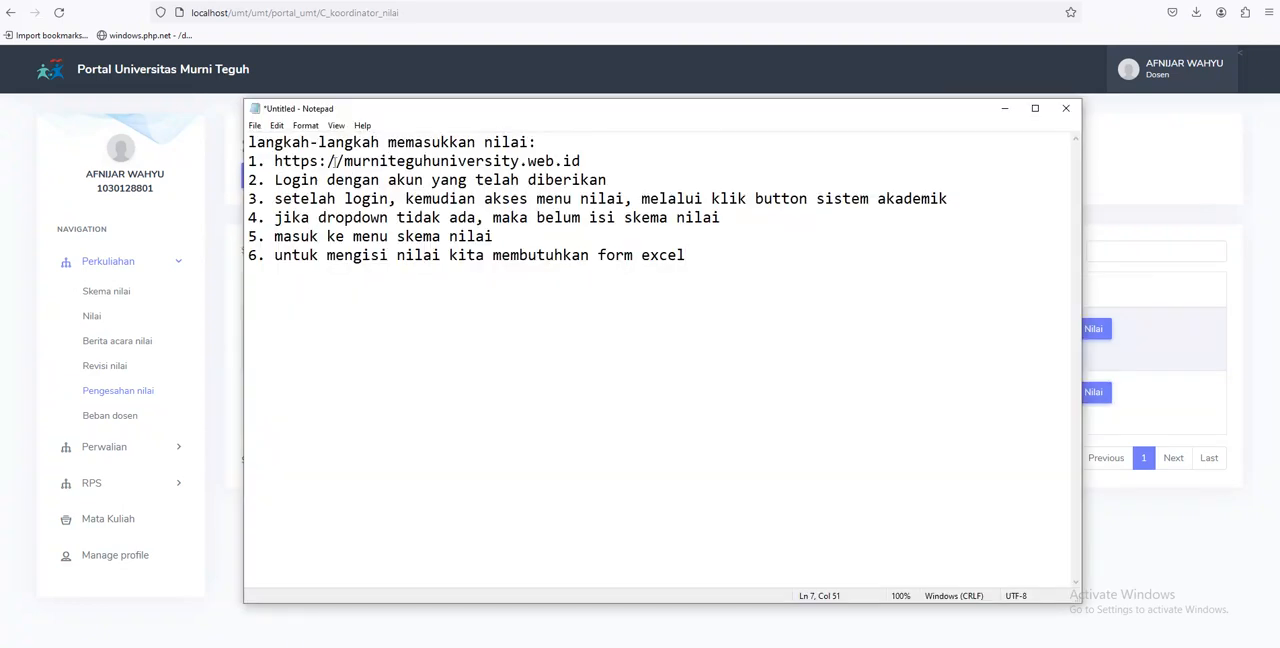
drag(343, 160, 733, 157)
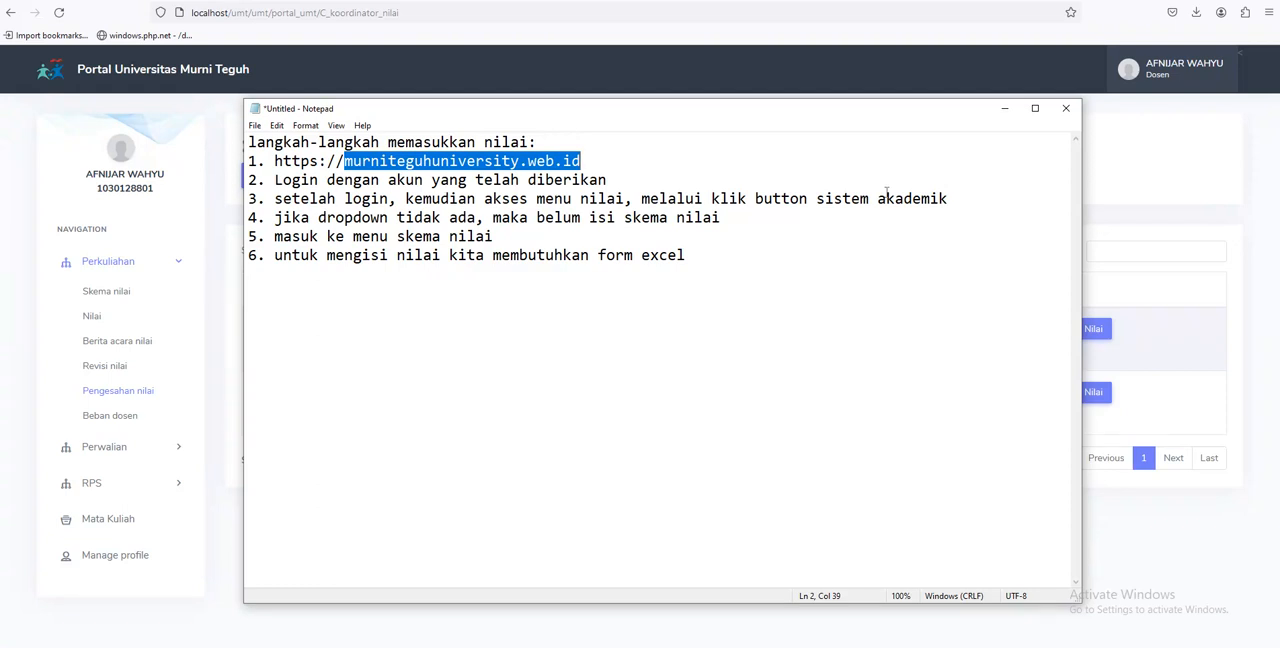
drag(317, 219, 739, 219)
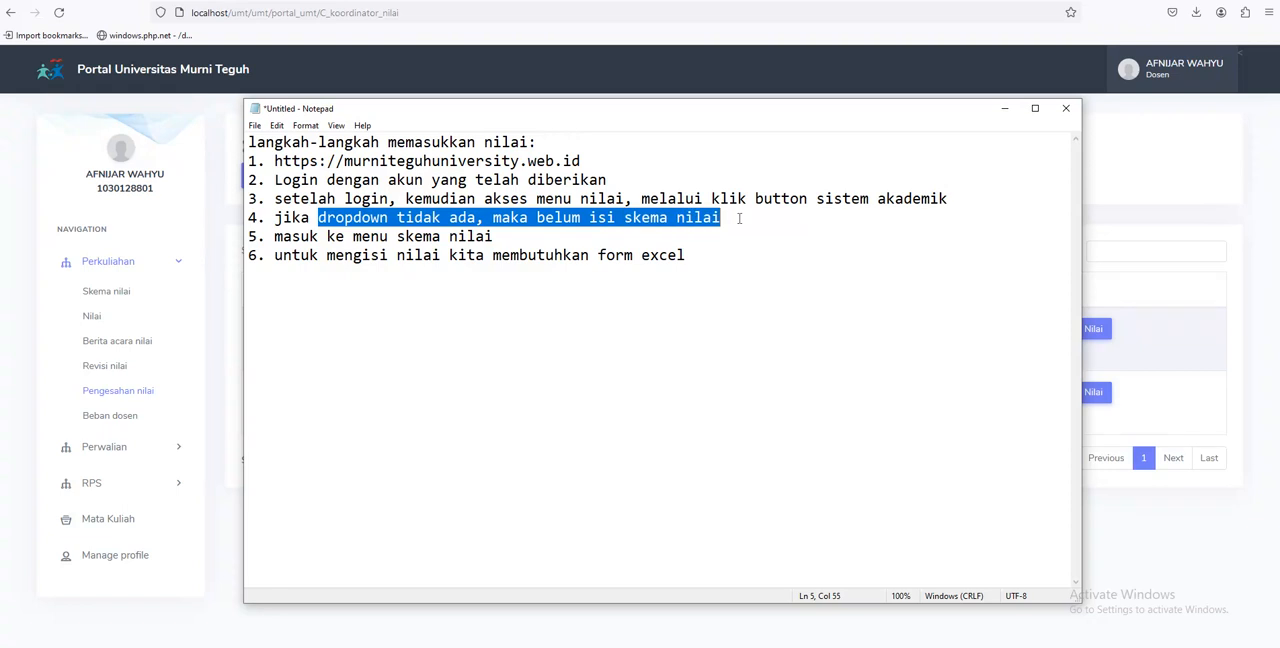
click(524, 238)
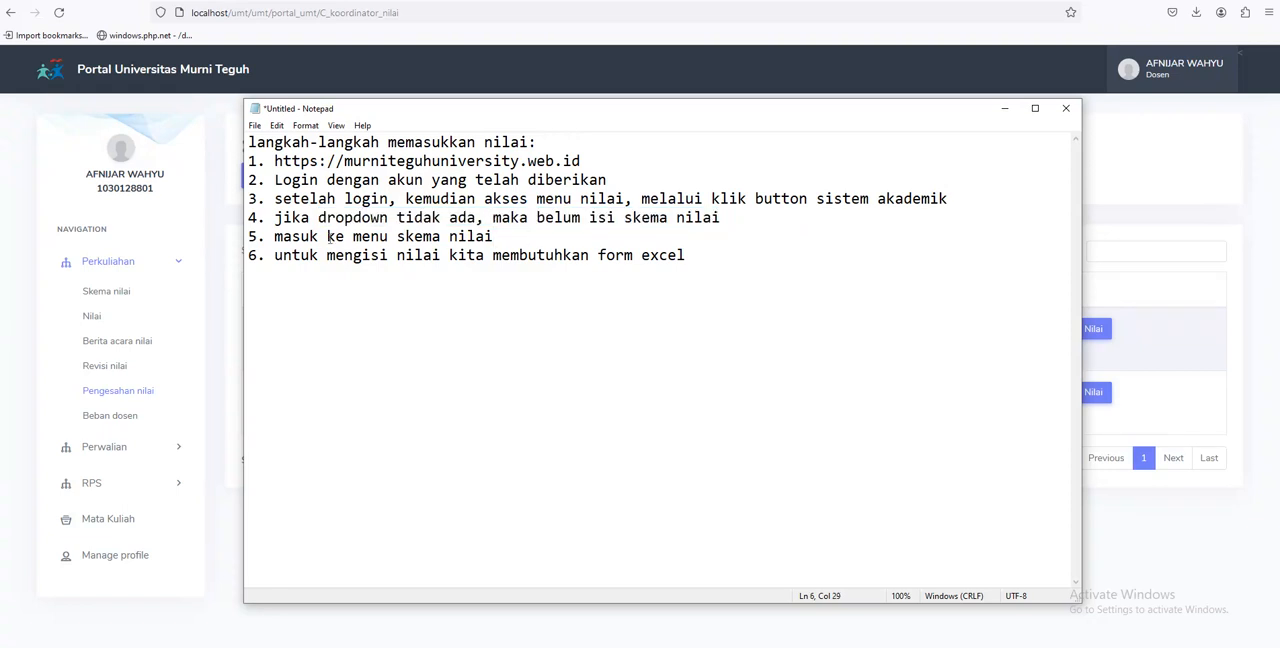
drag(328, 236, 524, 238)
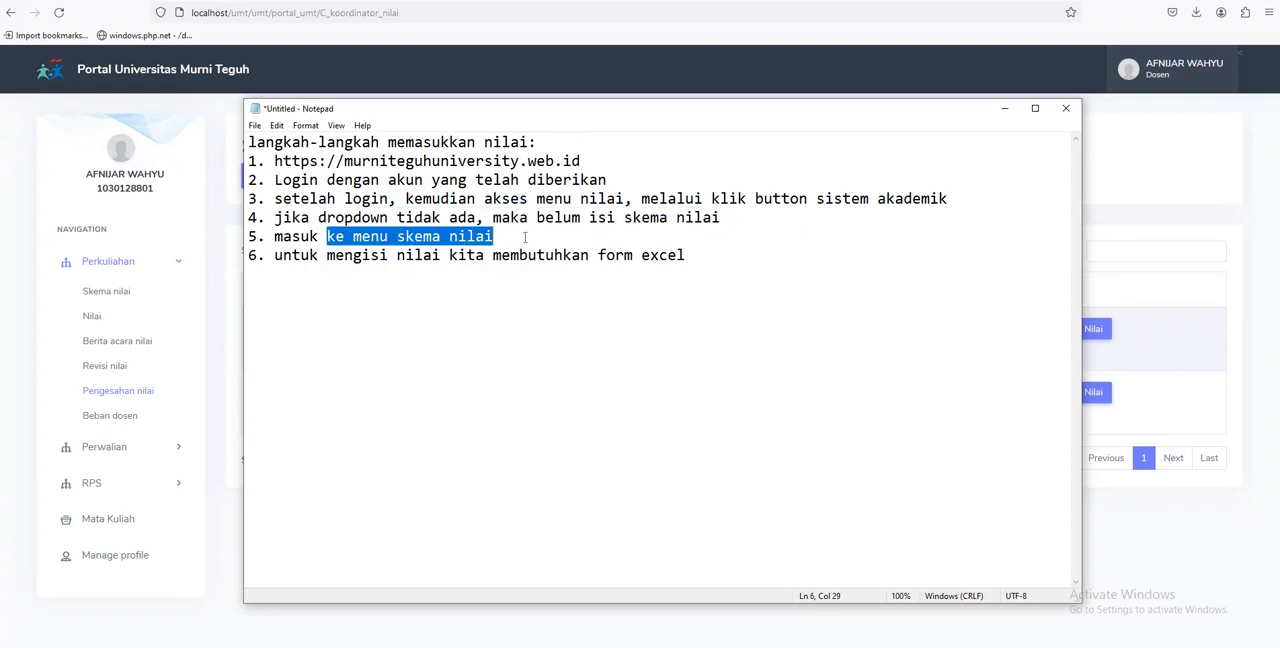
click(358, 282)
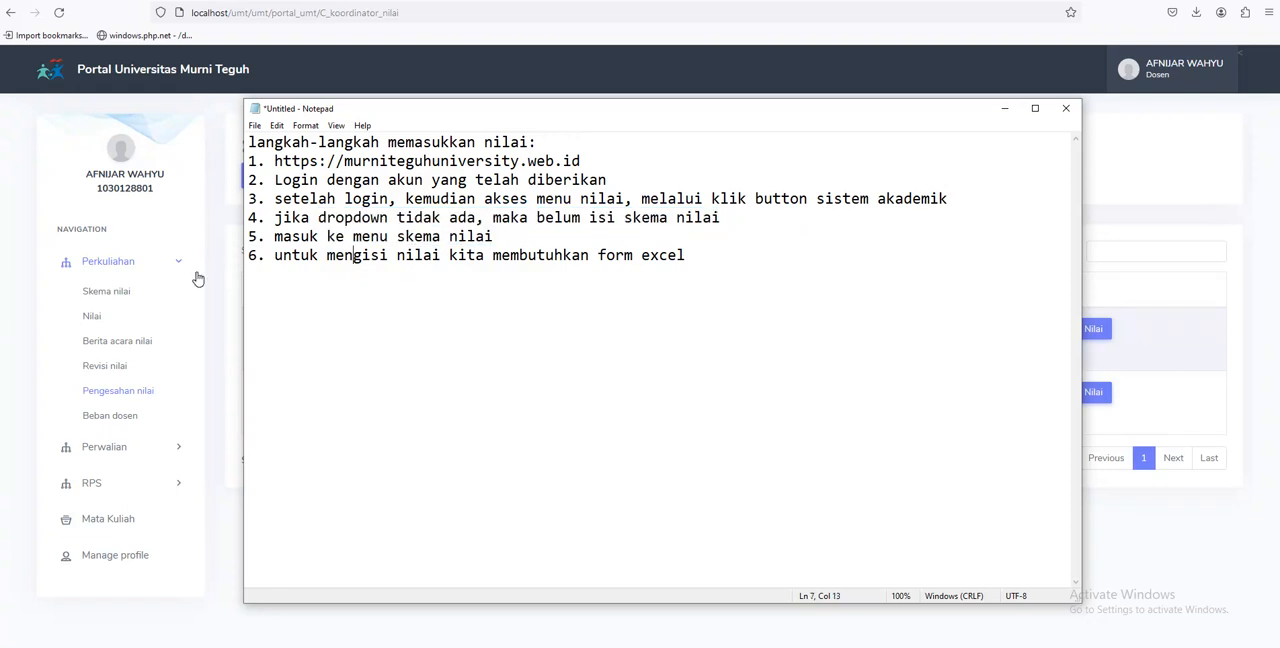
Add item 7 to the end of the list: "Berita acara serah terima nilai, diajukan ke kaprodi"
click(718, 259)
key(Return)
text(7. Berita acara ser)
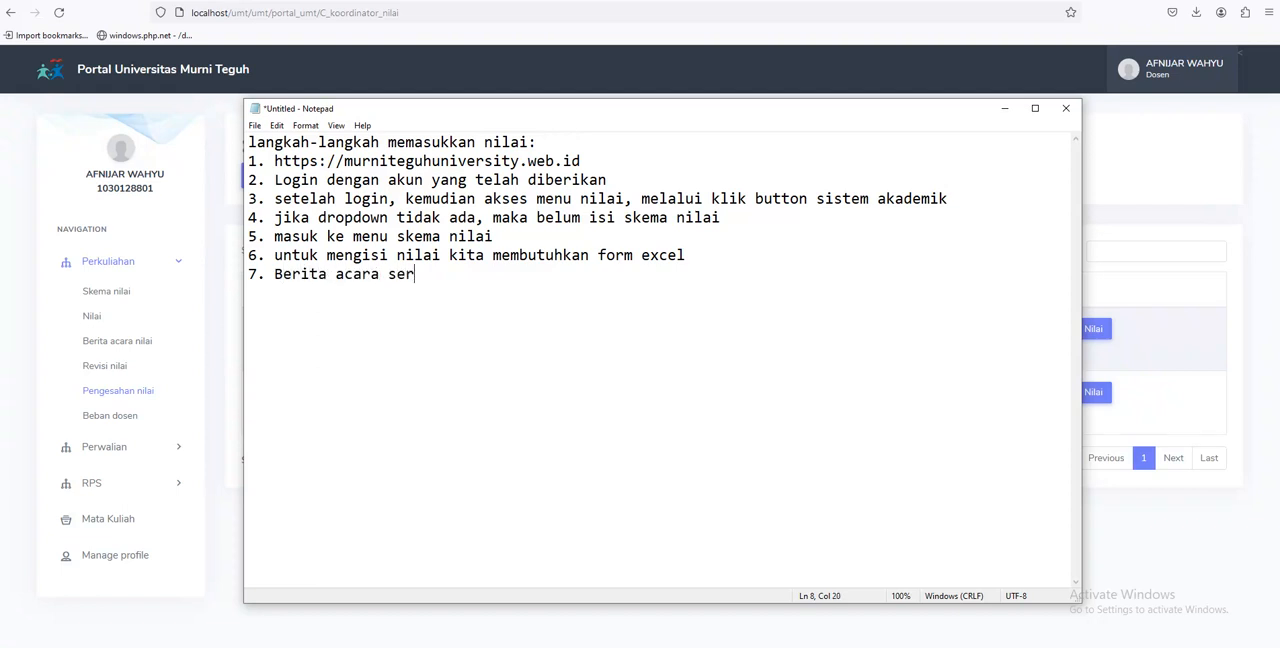
text(ah terima nilai)
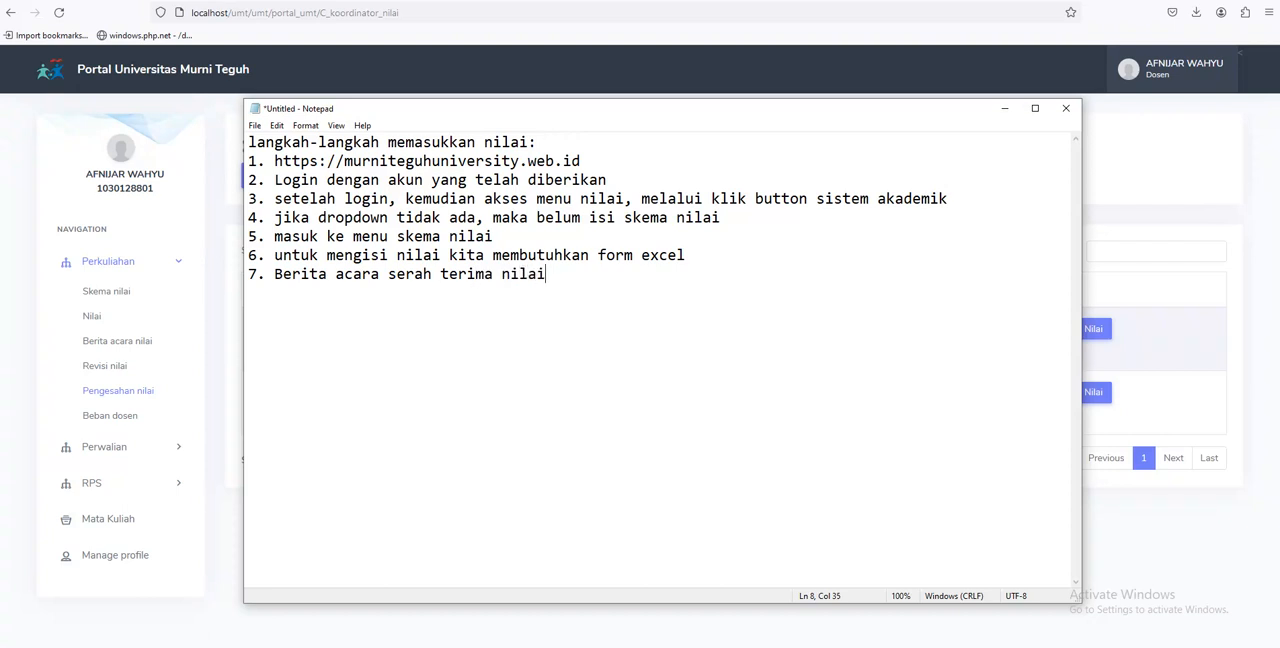
text(, diajukan ke kaprodi )
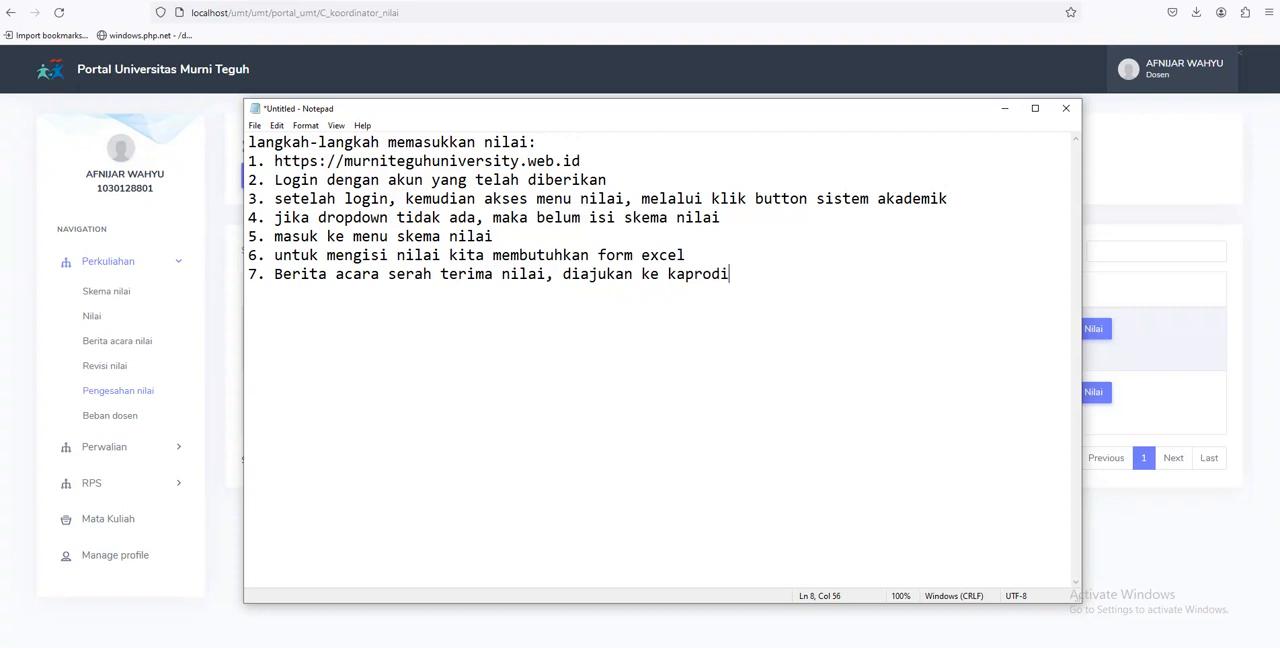
text(8. Pengesaha)
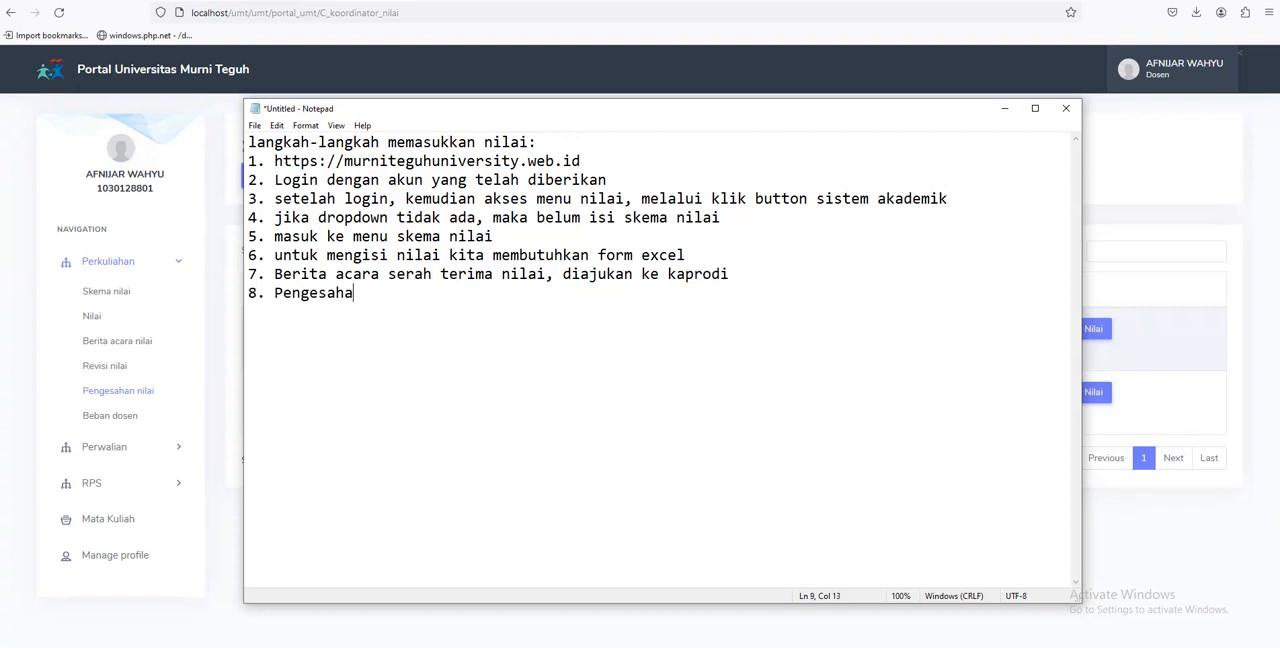
Add item 8, "Pengesahan nilai oleh Kaprodi.", to the list and move the Notepad window slightly higher
text(n nilai oleh Kaprodi.)
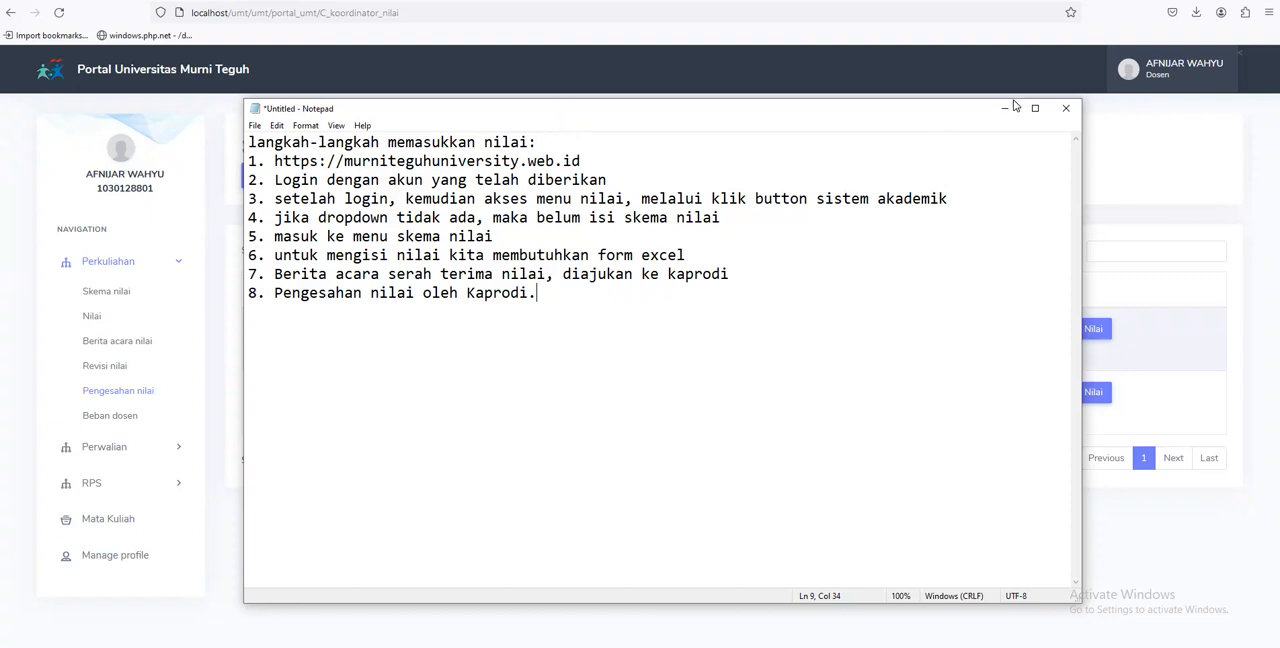
drag(868, 100, 868, 54)
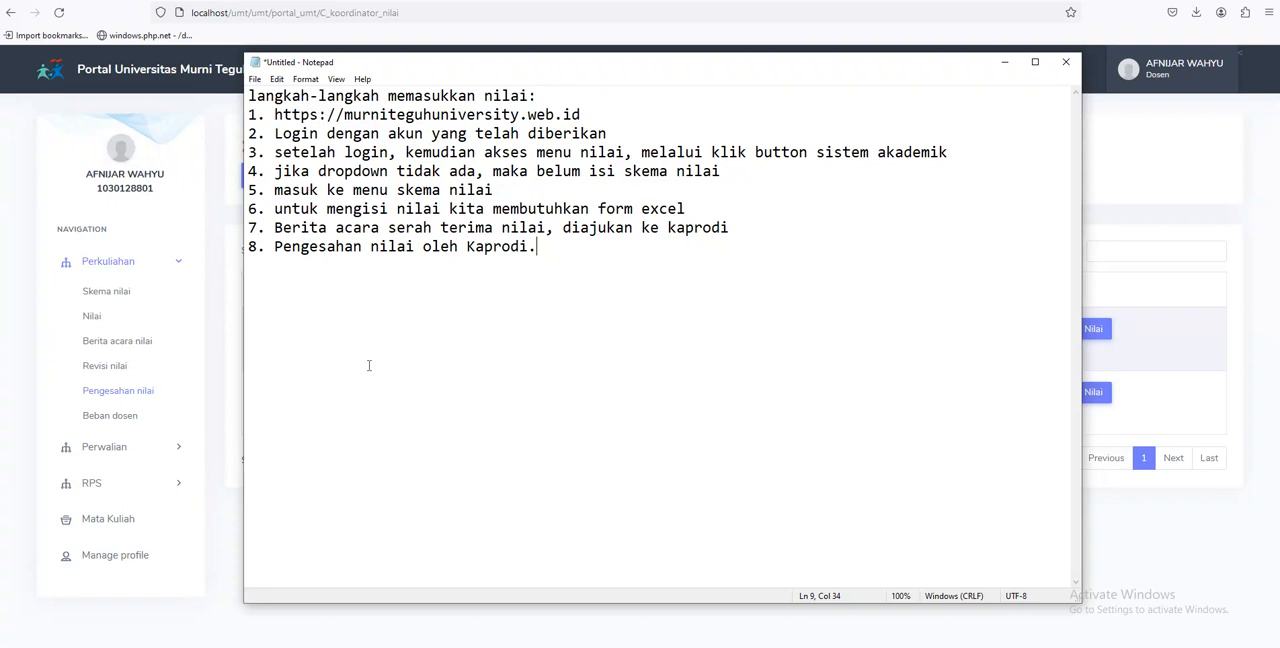
Return to the portal in the browser and expand the RPS section of the navigation
click(168, 143)
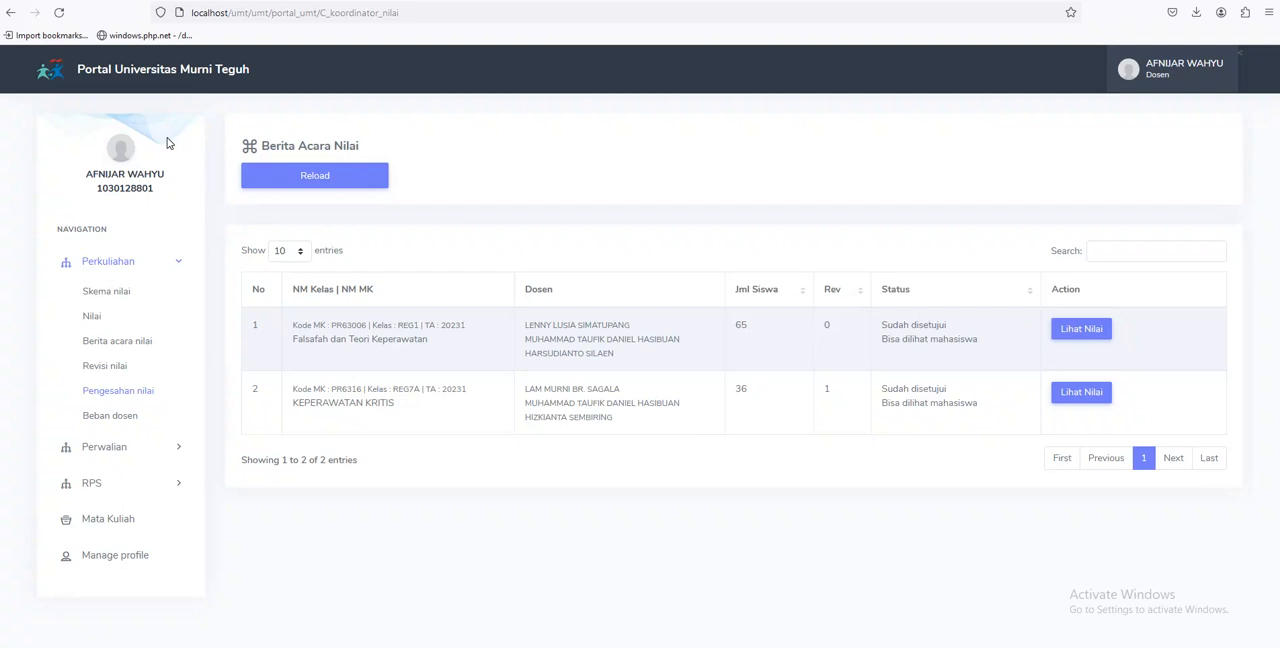
click(100, 487)
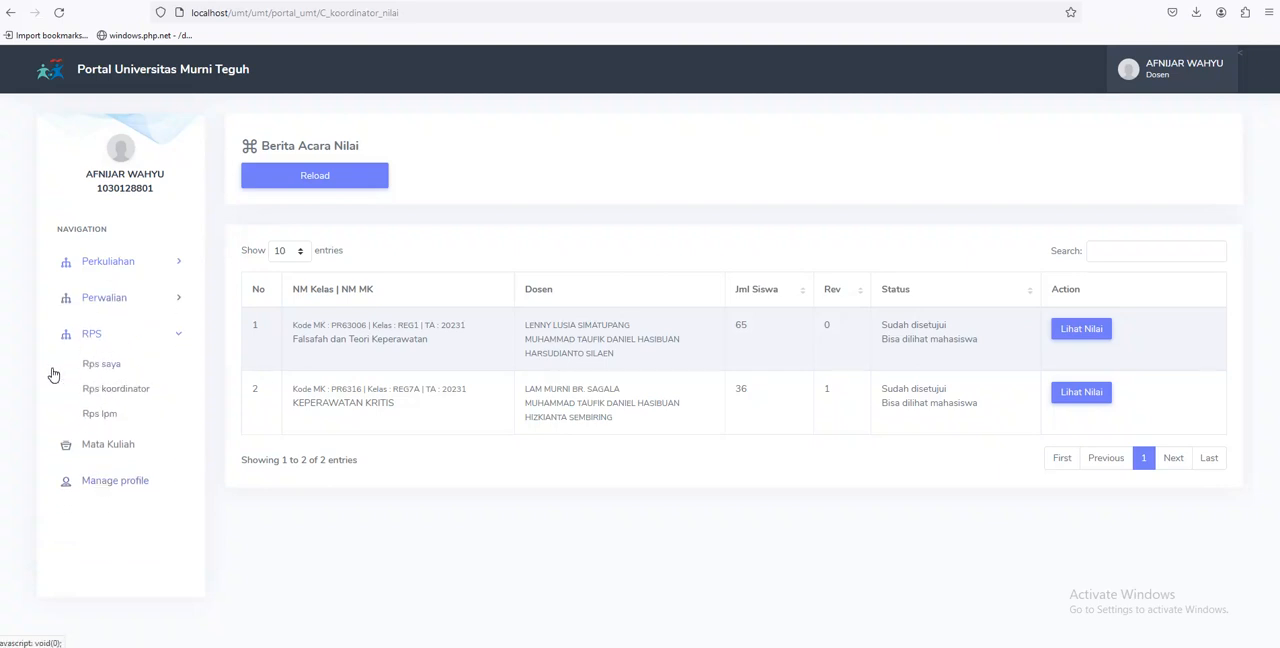